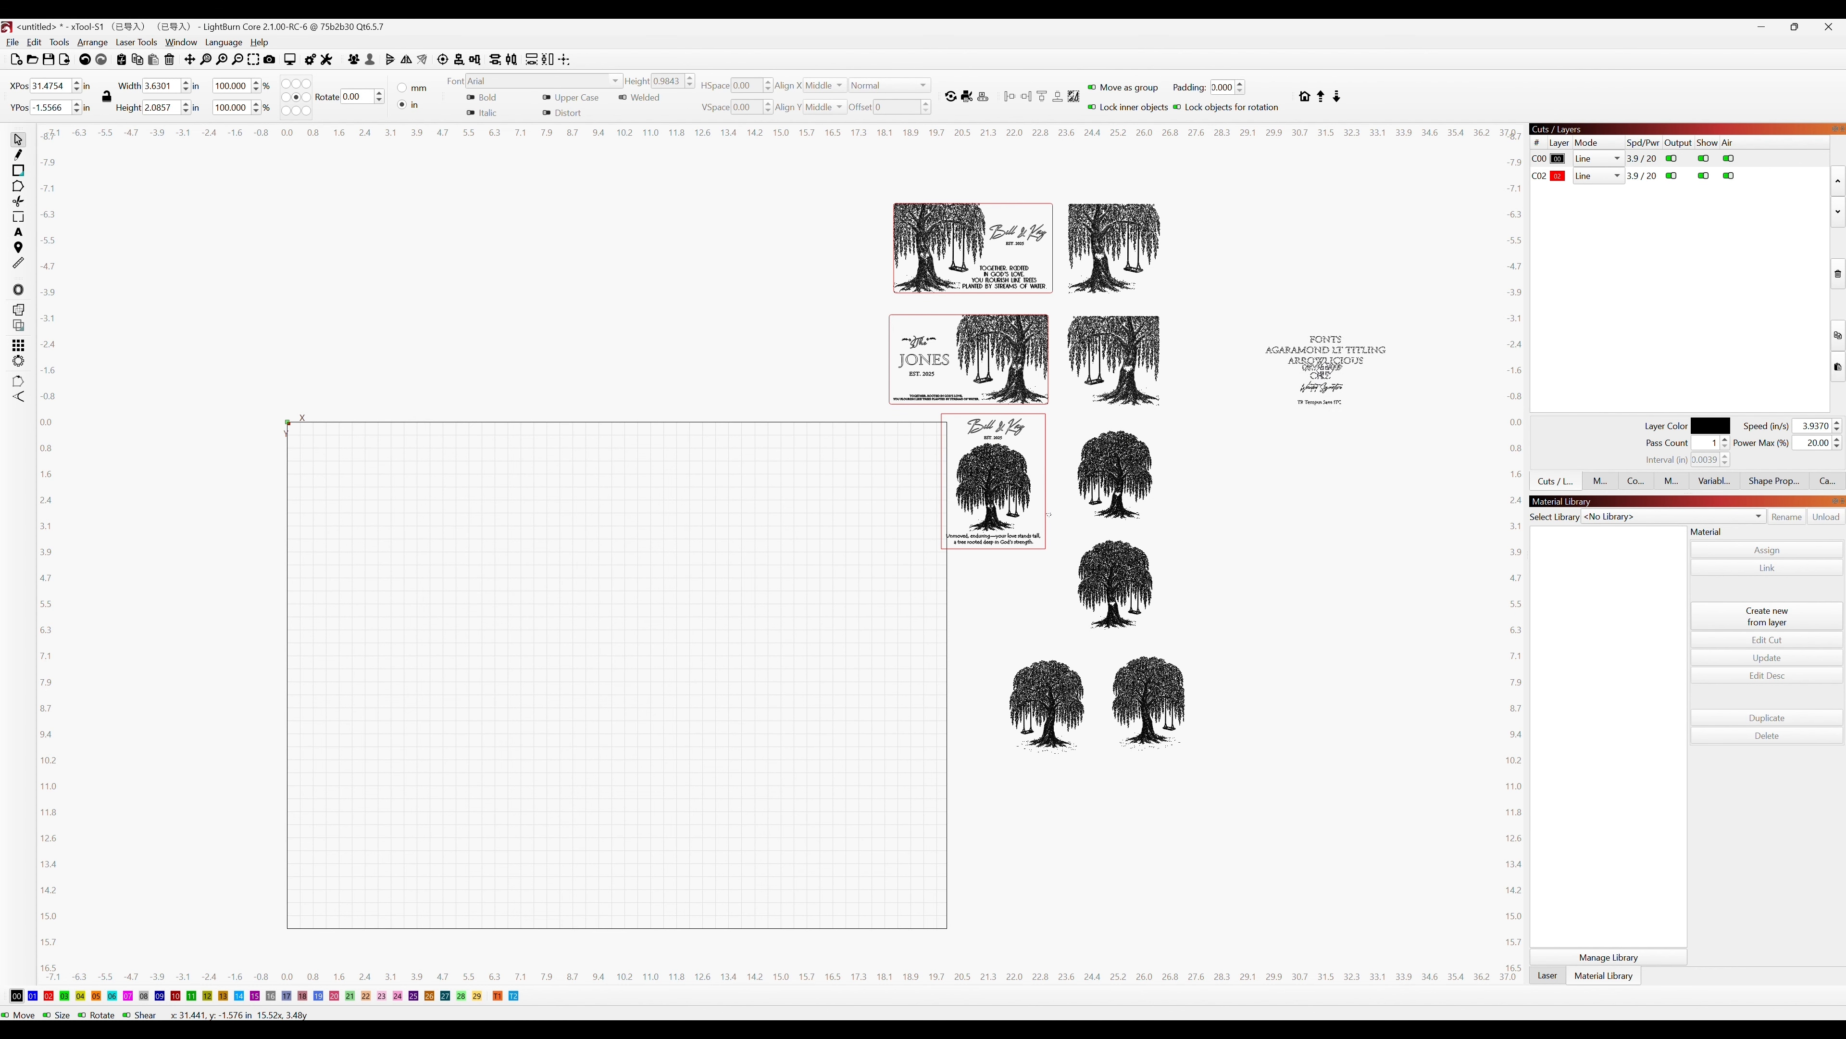
# Move the font list text block down and slightly toward the tree designs.
pyautogui.moveTo(1323, 369); pyautogui.dragTo(1324, 368)
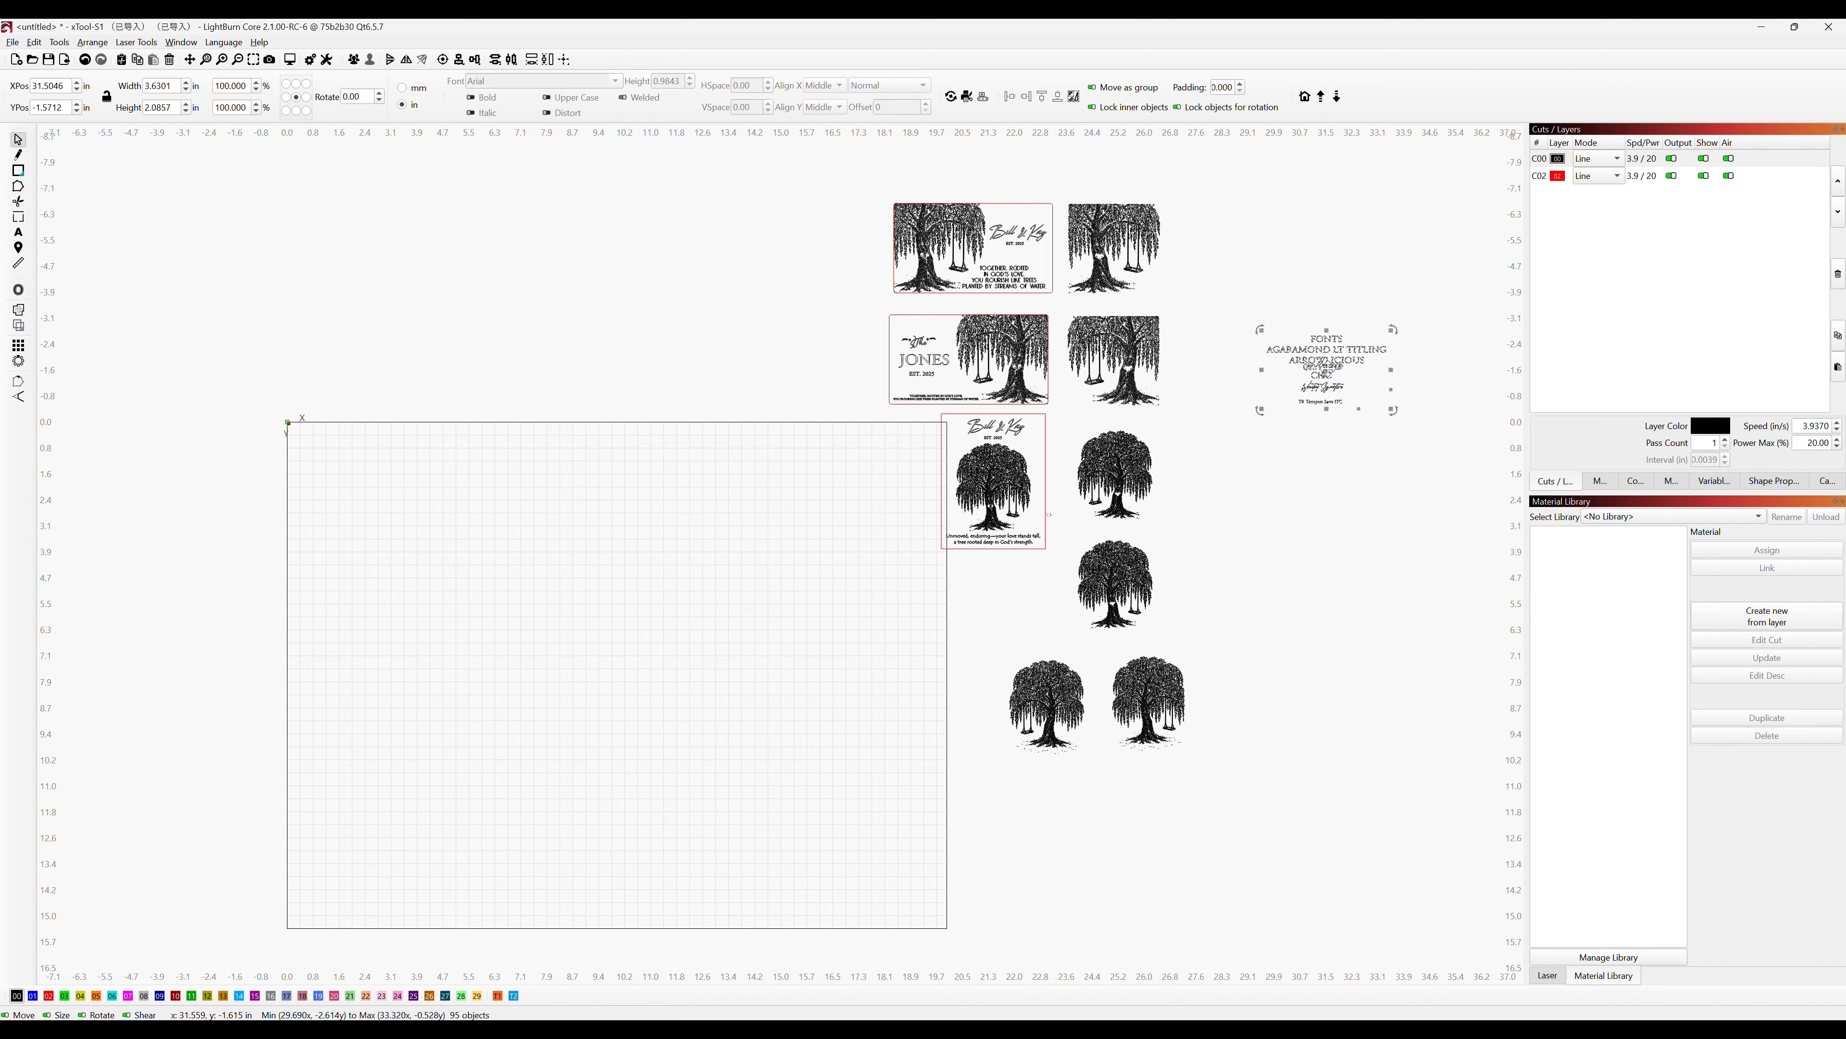
pyautogui.moveTo(1328, 369); pyautogui.dragTo(1285, 439)
pyautogui.scroll(5, 1305, 449)
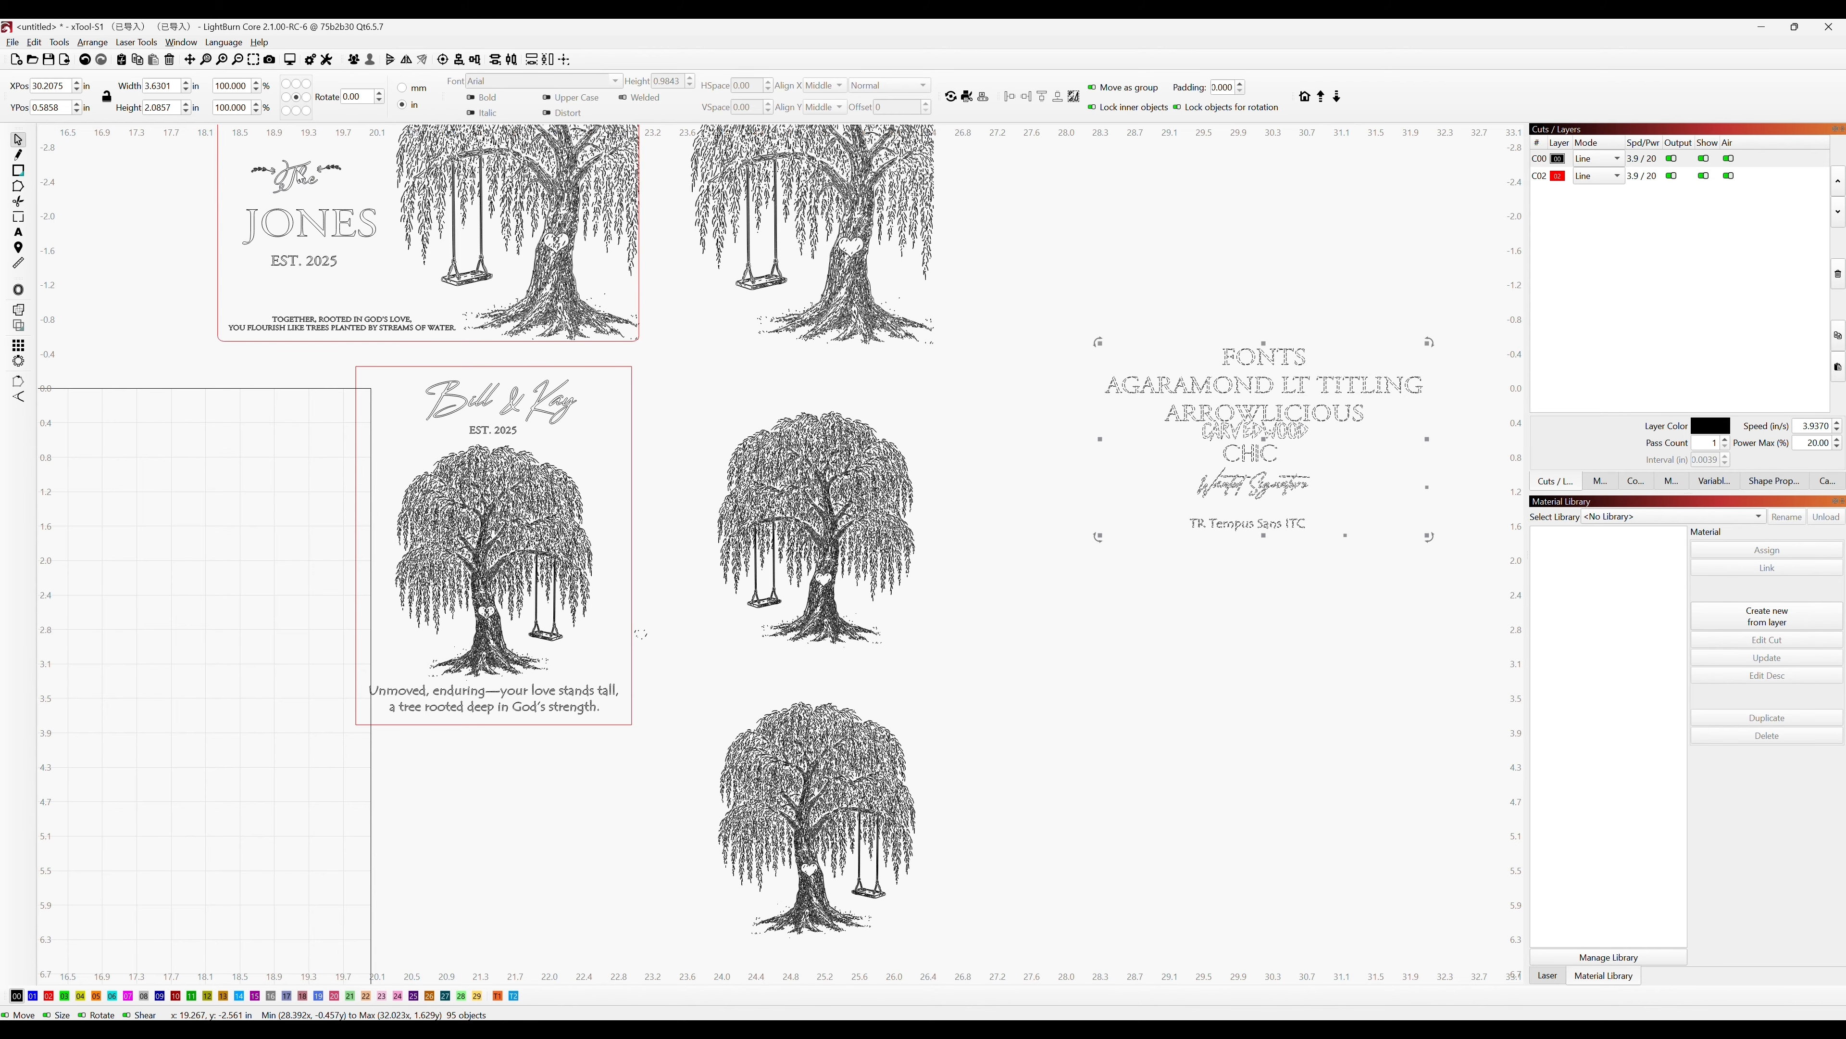
# Examine the three bordered willow tree card designs, the separate tree graphics and the font list.
pyautogui.scroll(-1, 1091, 490)
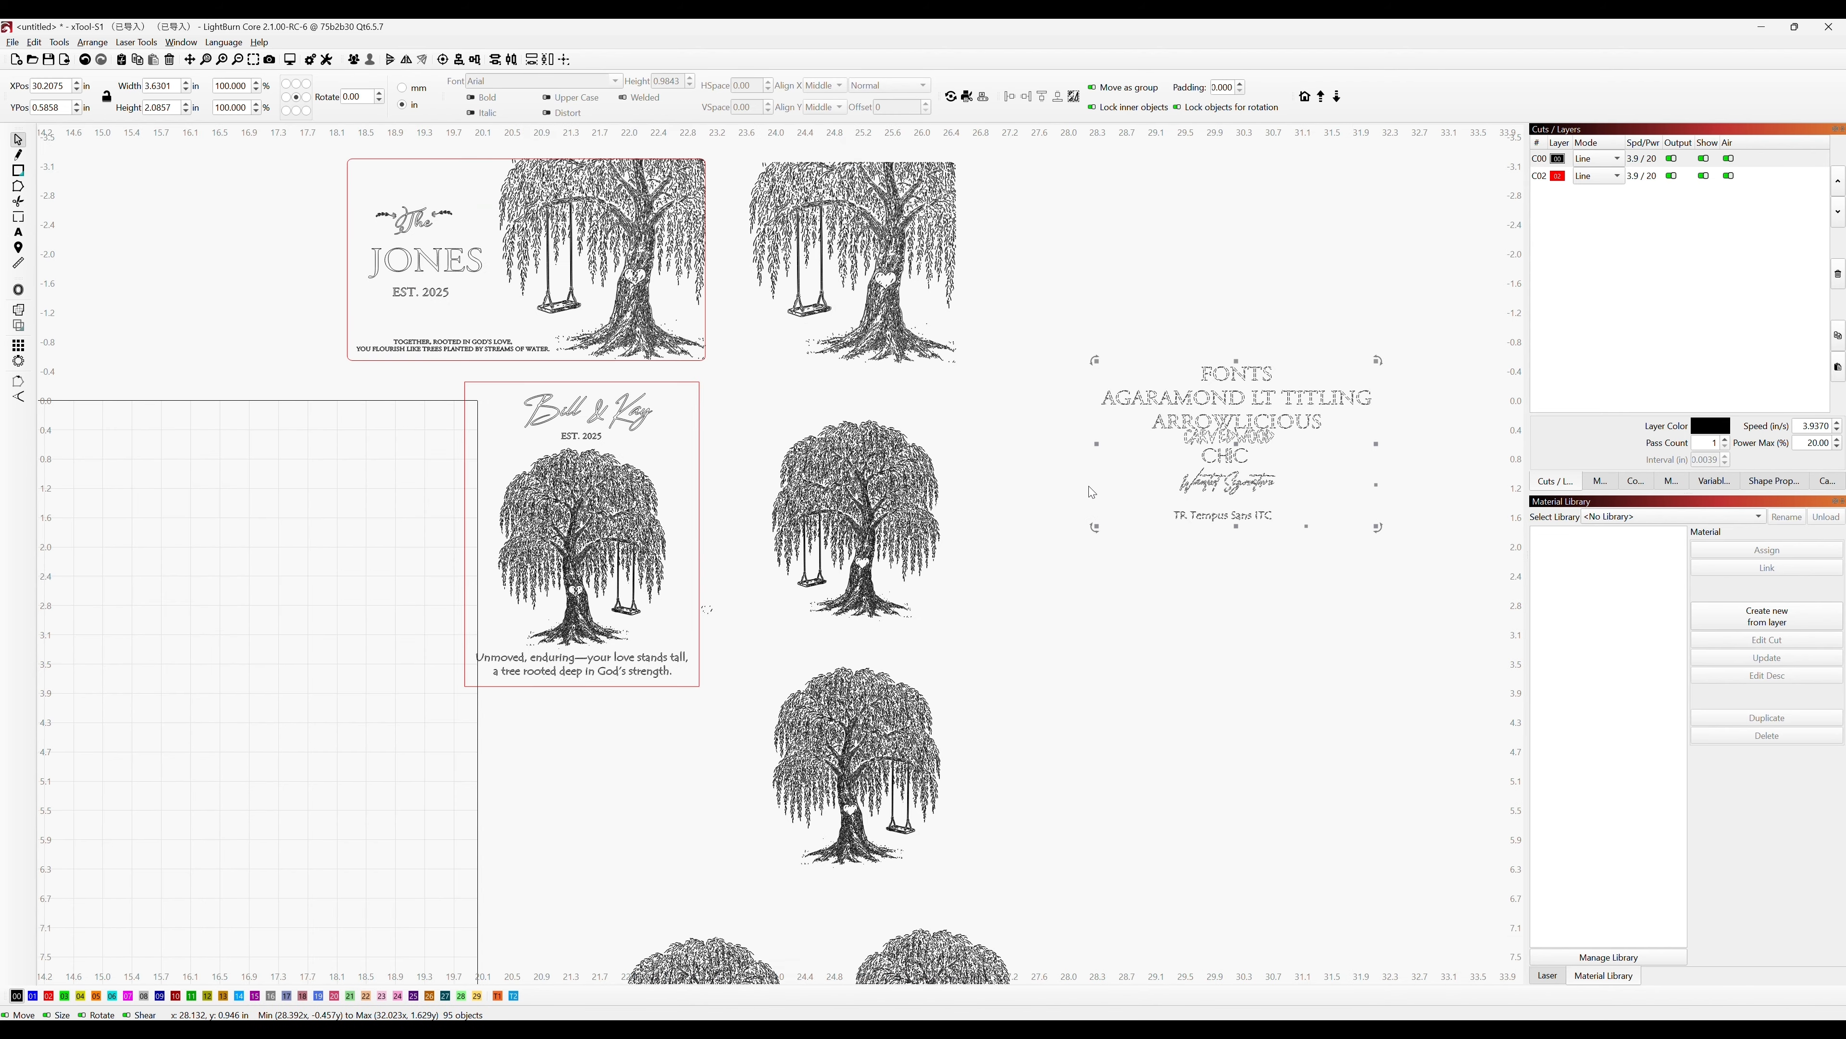
pyautogui.scroll(-1, 1090, 490)
pyautogui.scroll(-1, 1145, 488)
pyautogui.scroll(1, 727, 346)
pyautogui.scroll(-1, 928, 443)
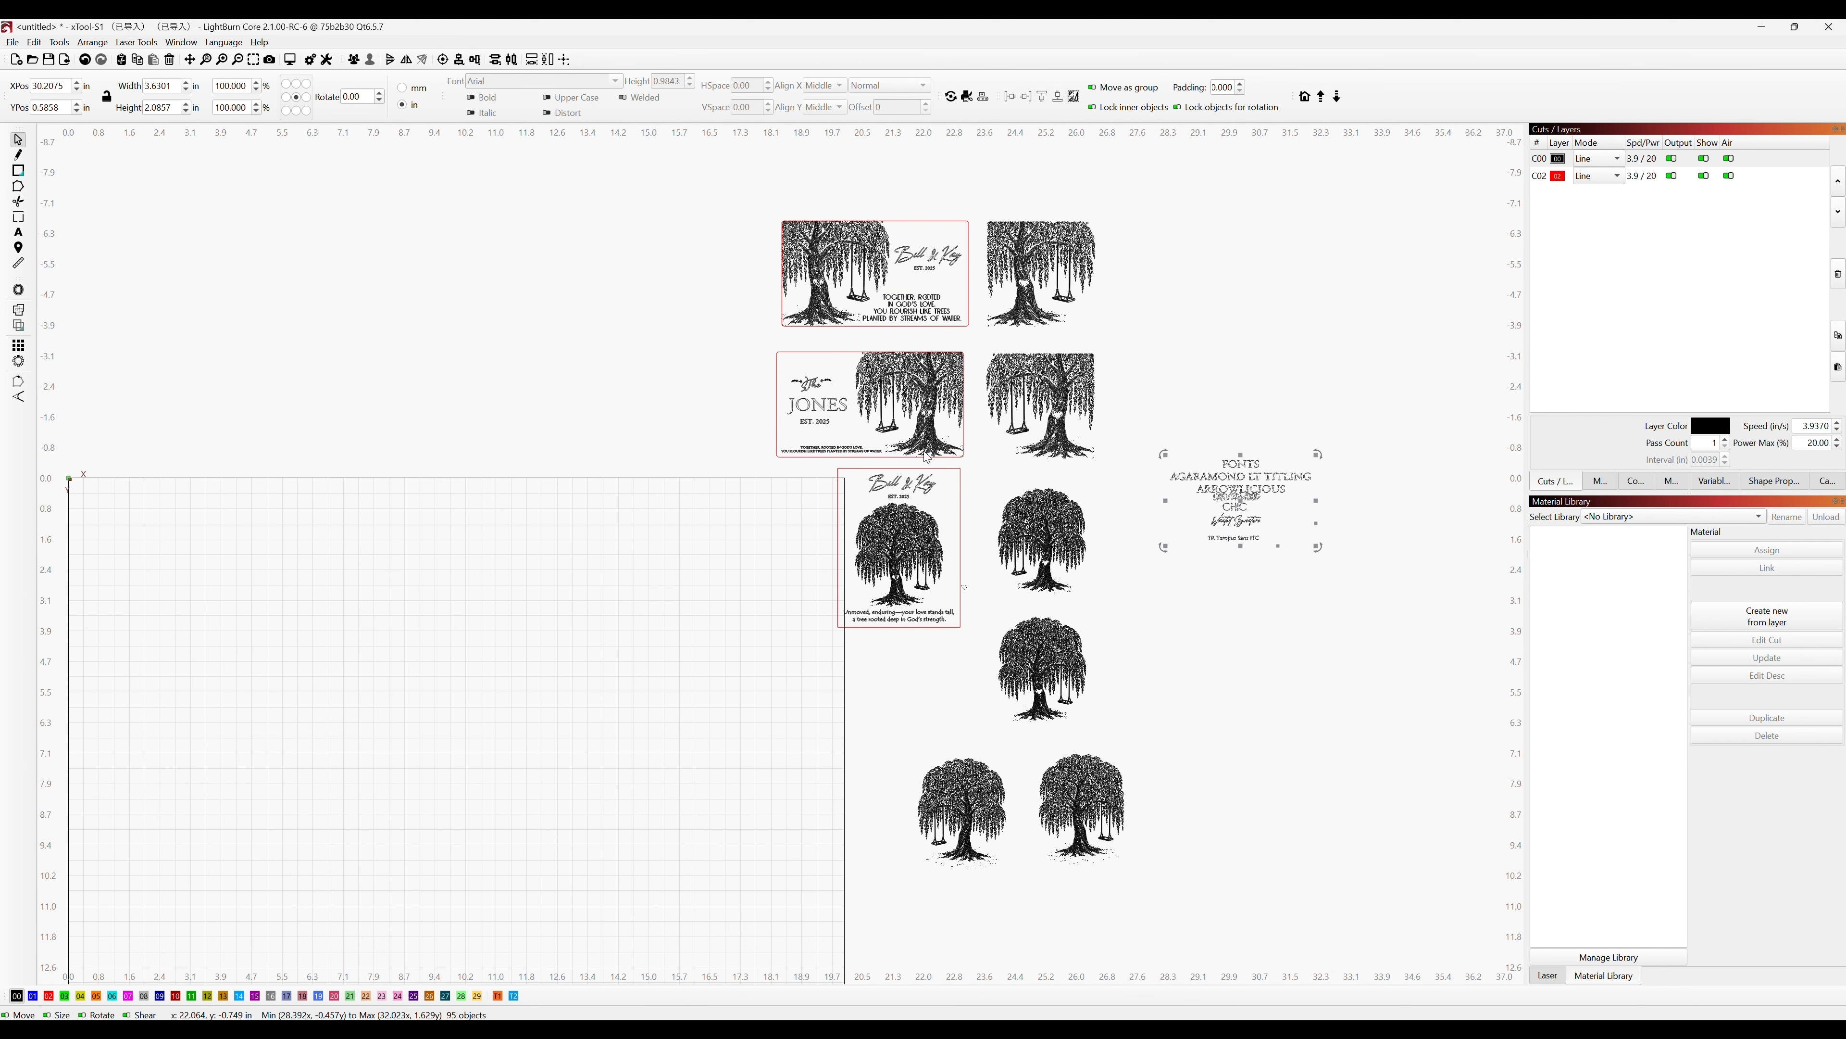
pyautogui.scroll(-1, 928, 457)
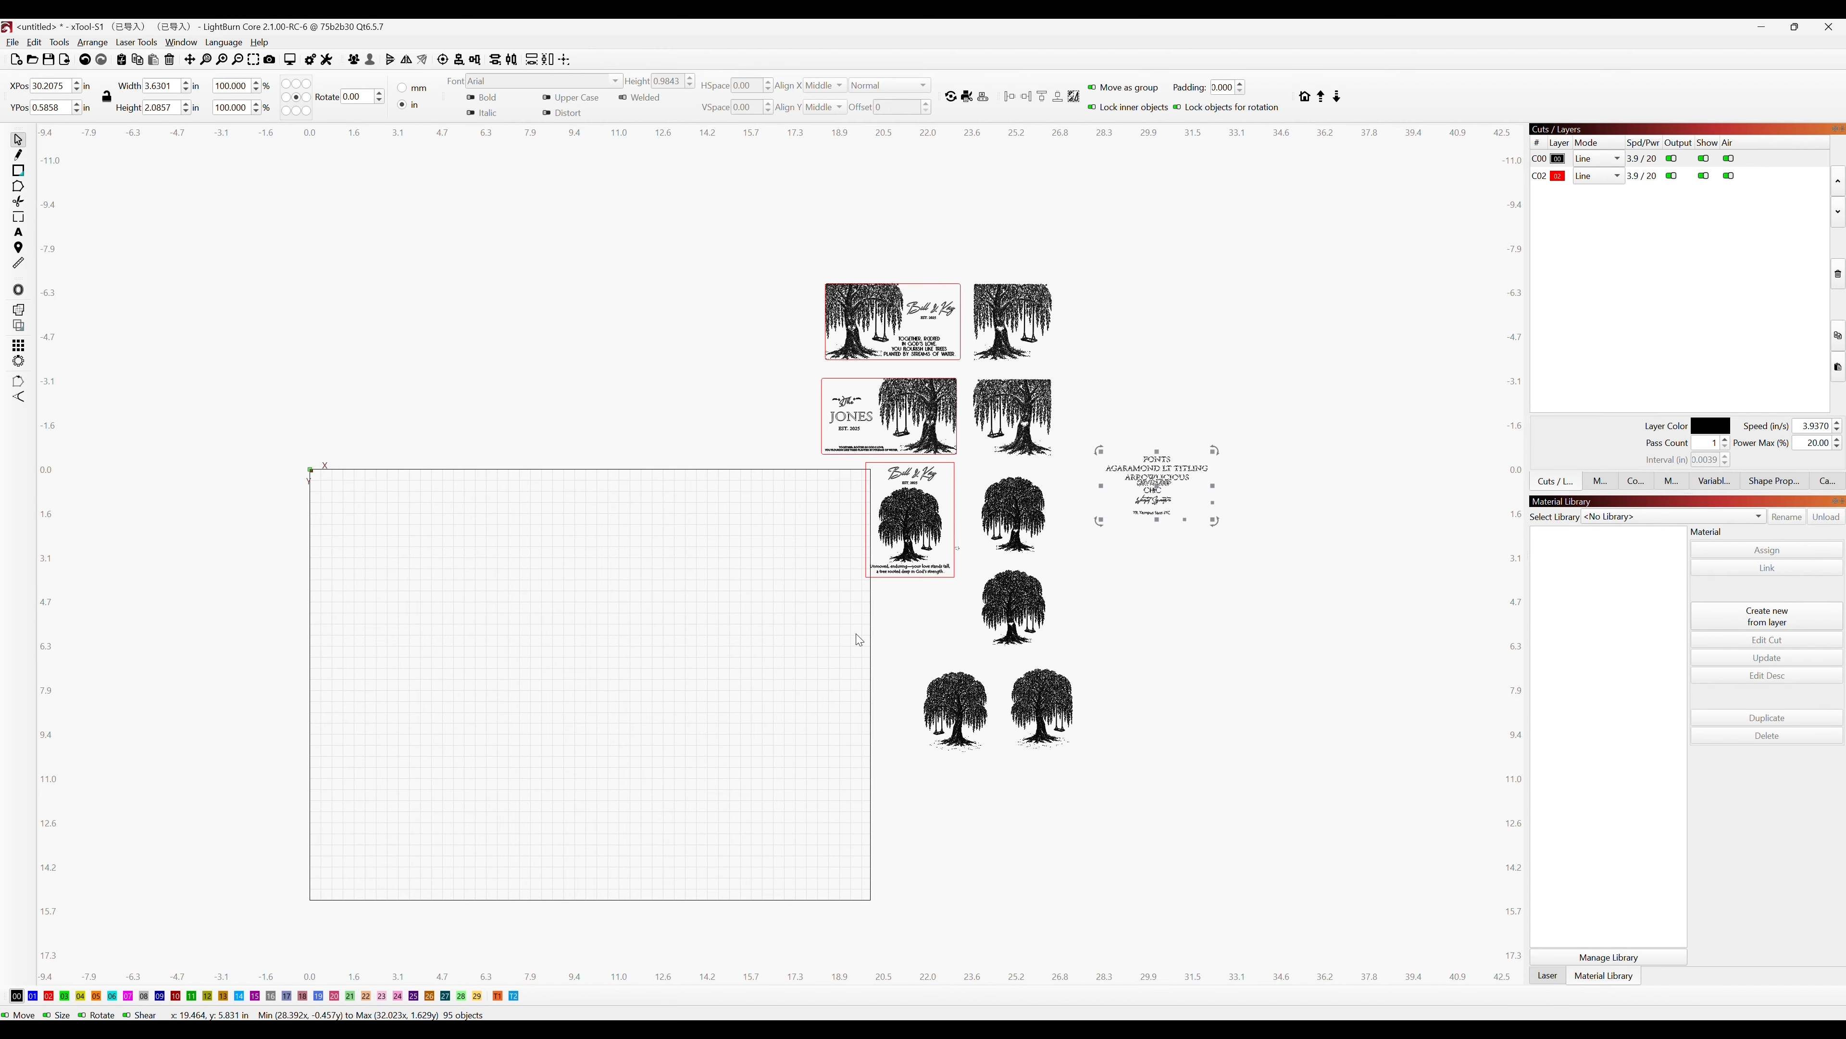
pyautogui.scroll(5, 894, 654)
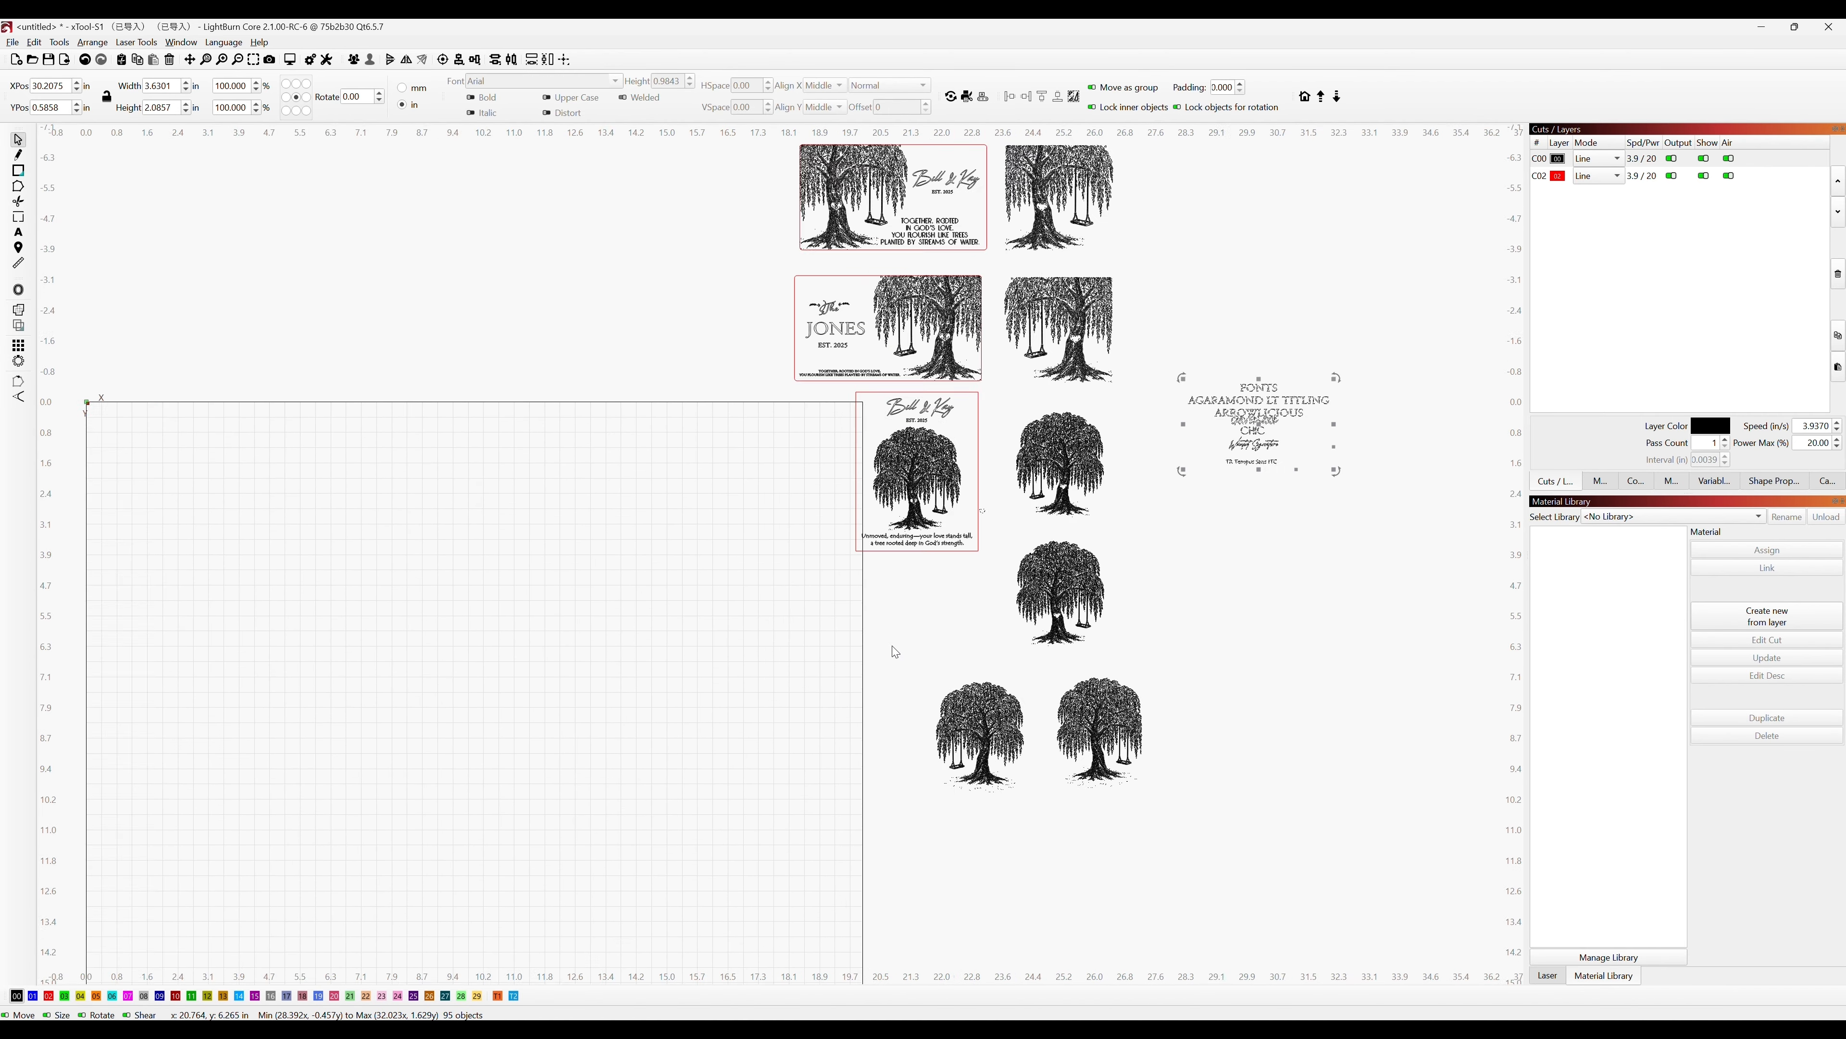
# Move the font list text block clear of the work area to about X -24.8, Y -6.66 in.
pyautogui.scroll(-6, 1477, 463)
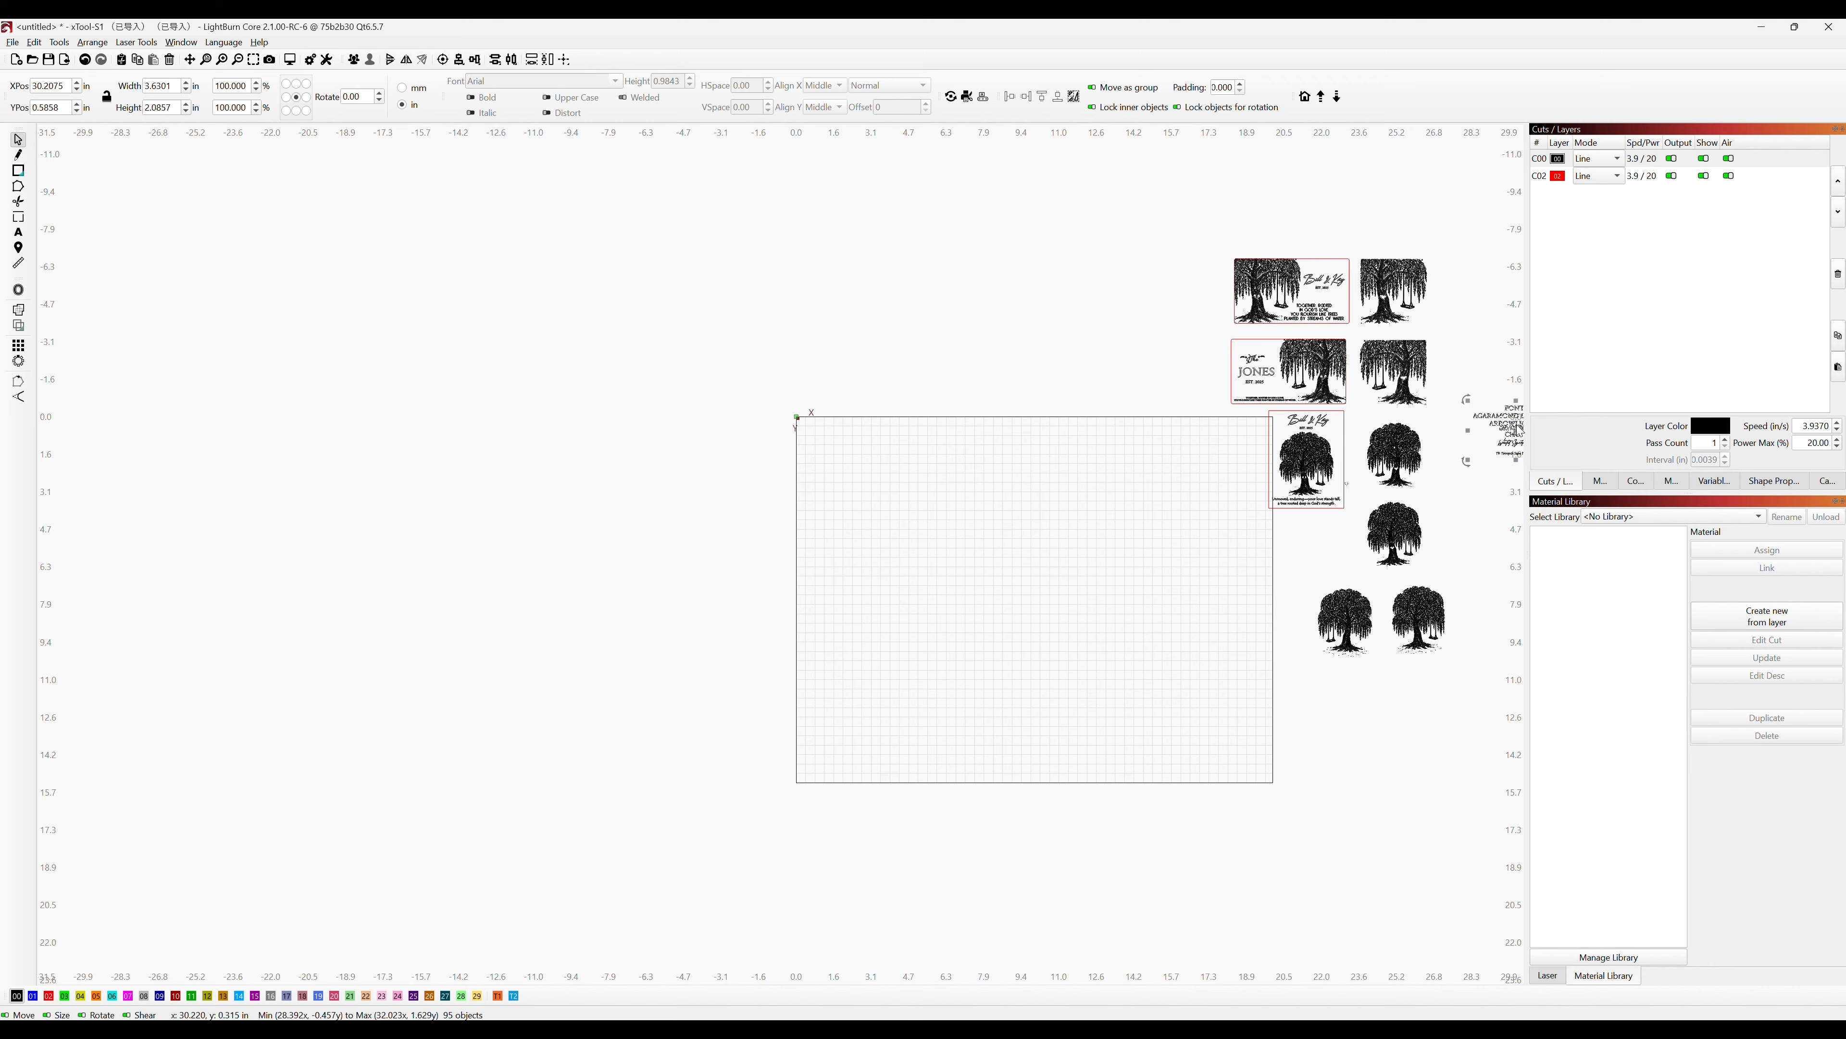
pyautogui.moveTo(1518, 434); pyautogui.dragTo(848, 382)
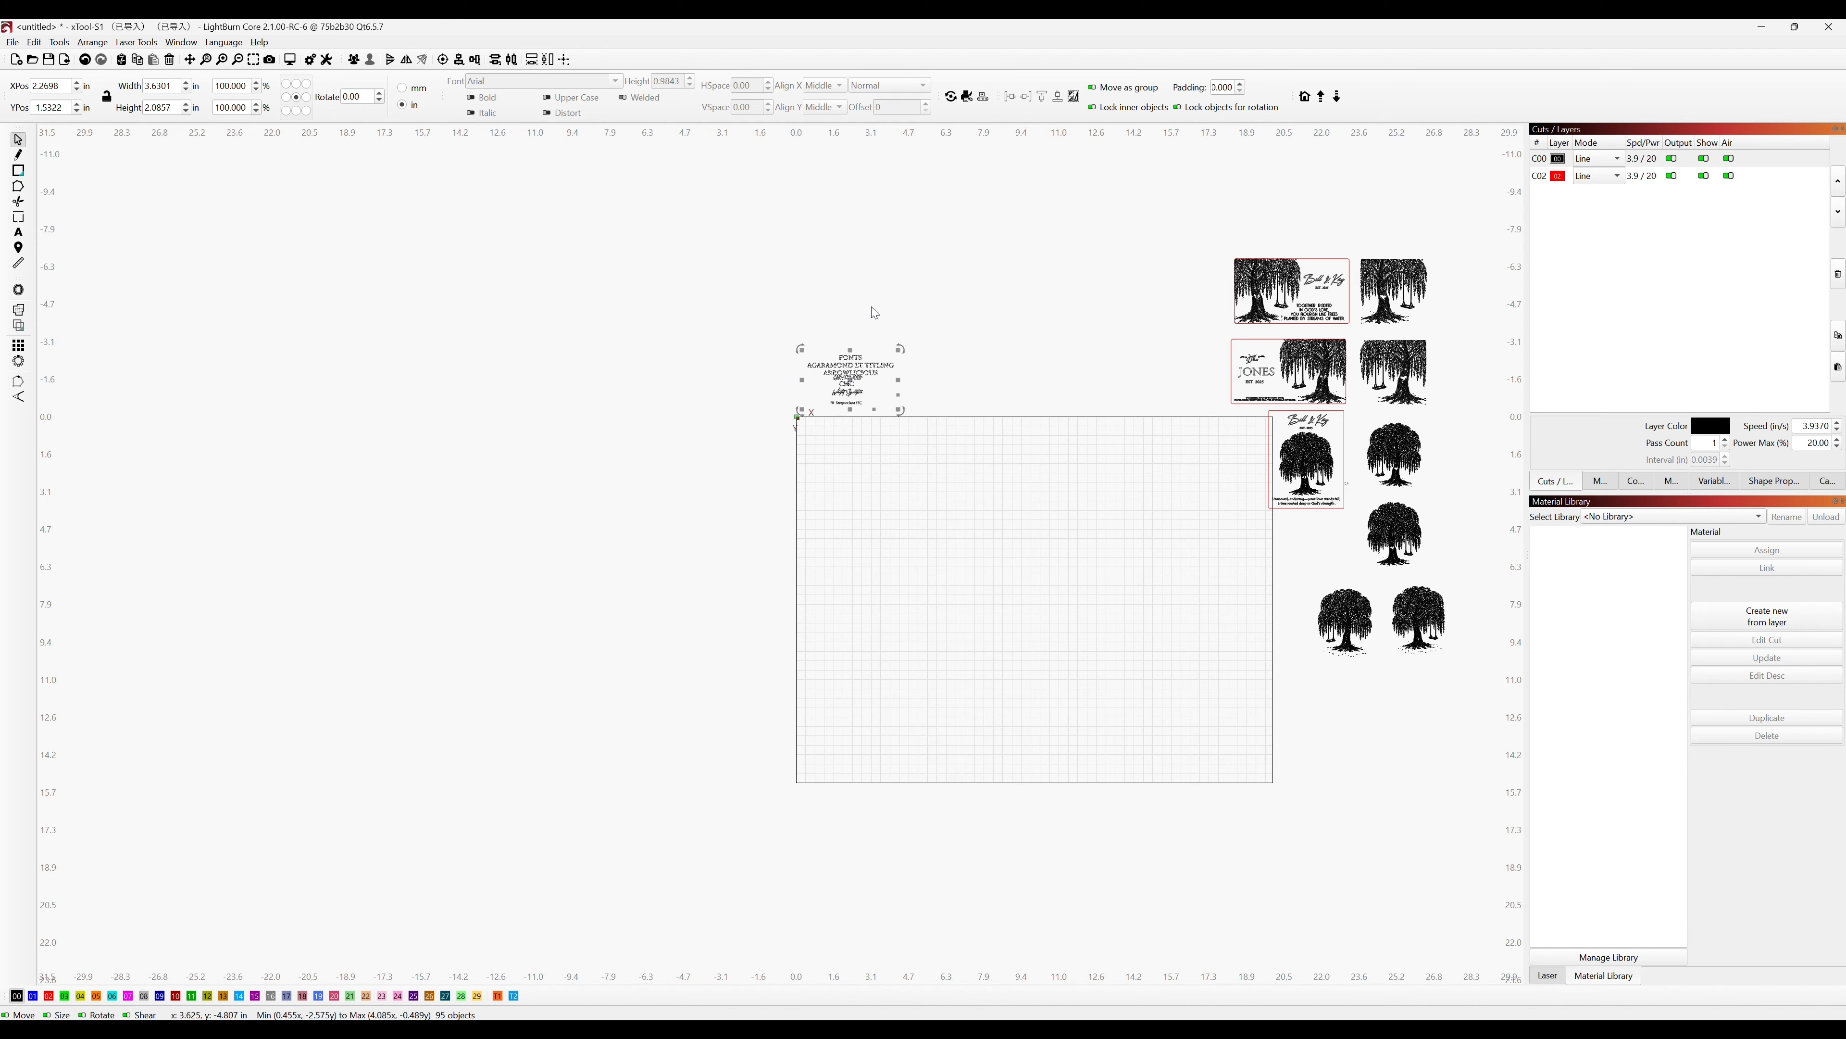
pyautogui.moveTo(847, 382); pyautogui.dragTo(203, 262)
# Move the complete portrait willow tree card onto the work area at about X 10.08, Y 5.18 in.
pyautogui.scroll(2, 1483, 389)
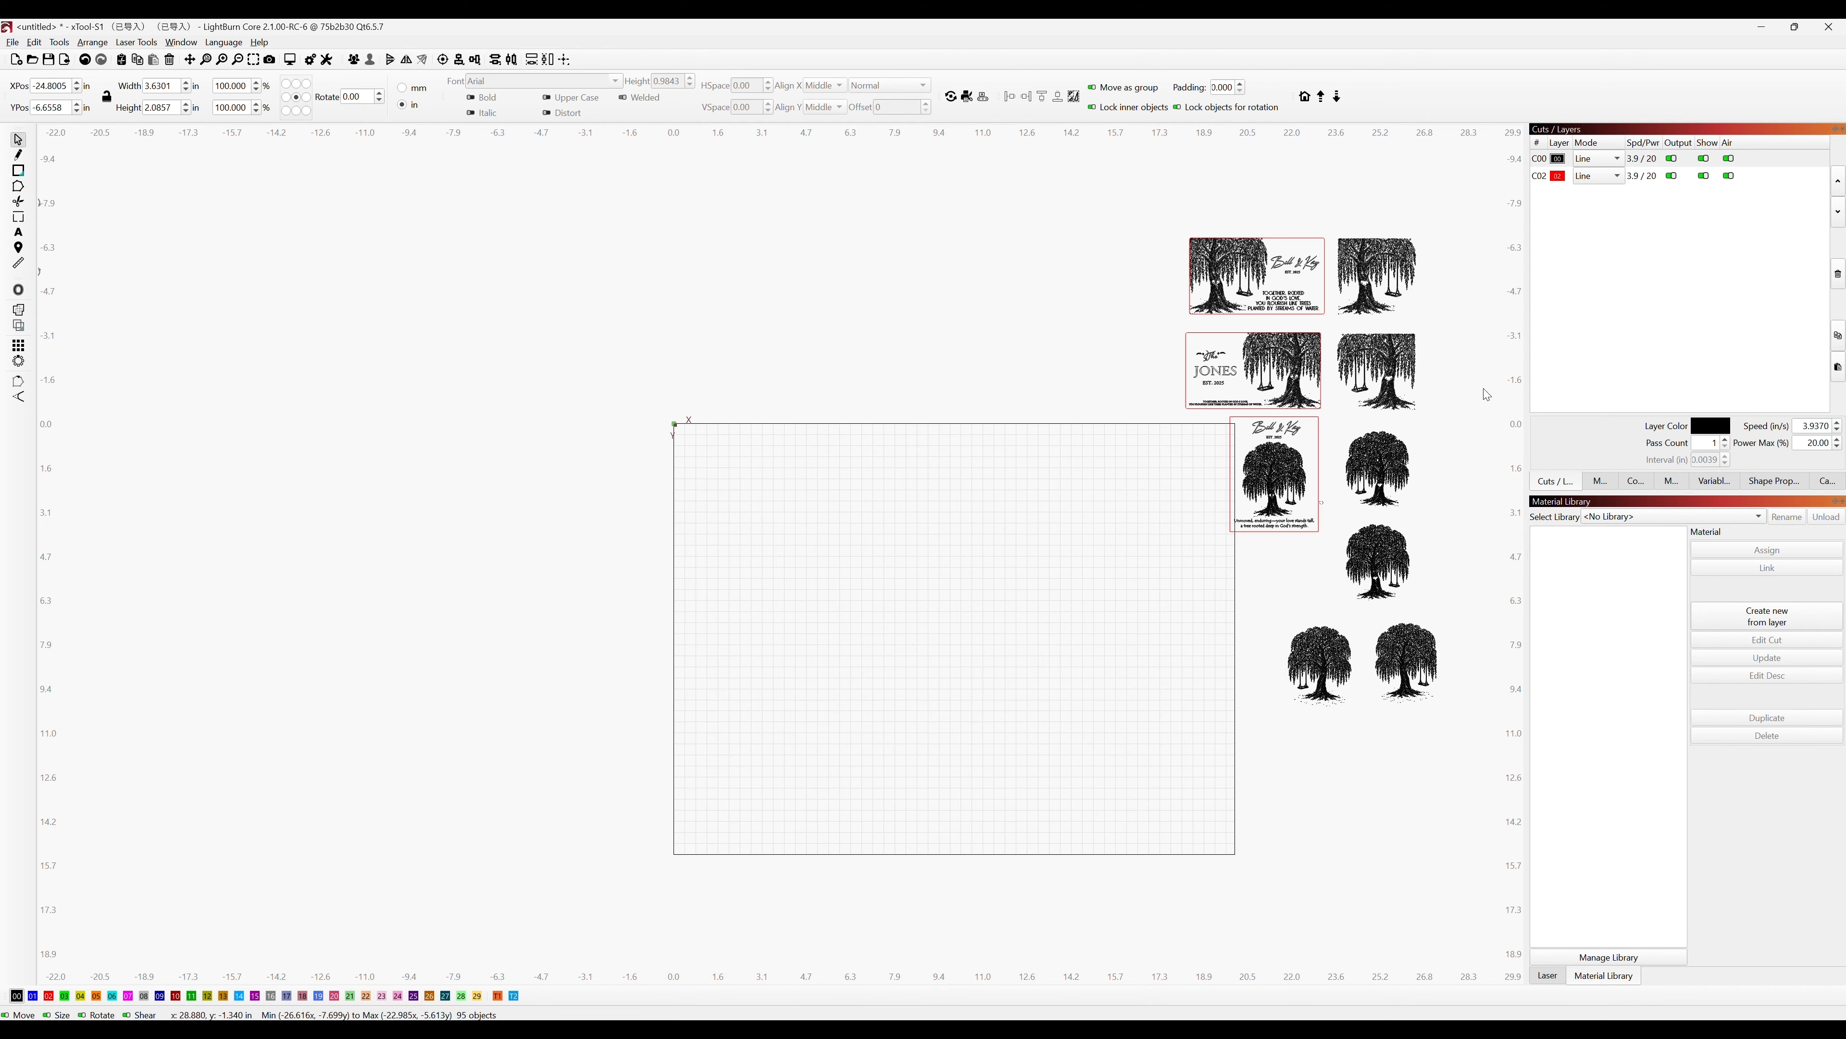
pyautogui.scroll(2, 1297, 647)
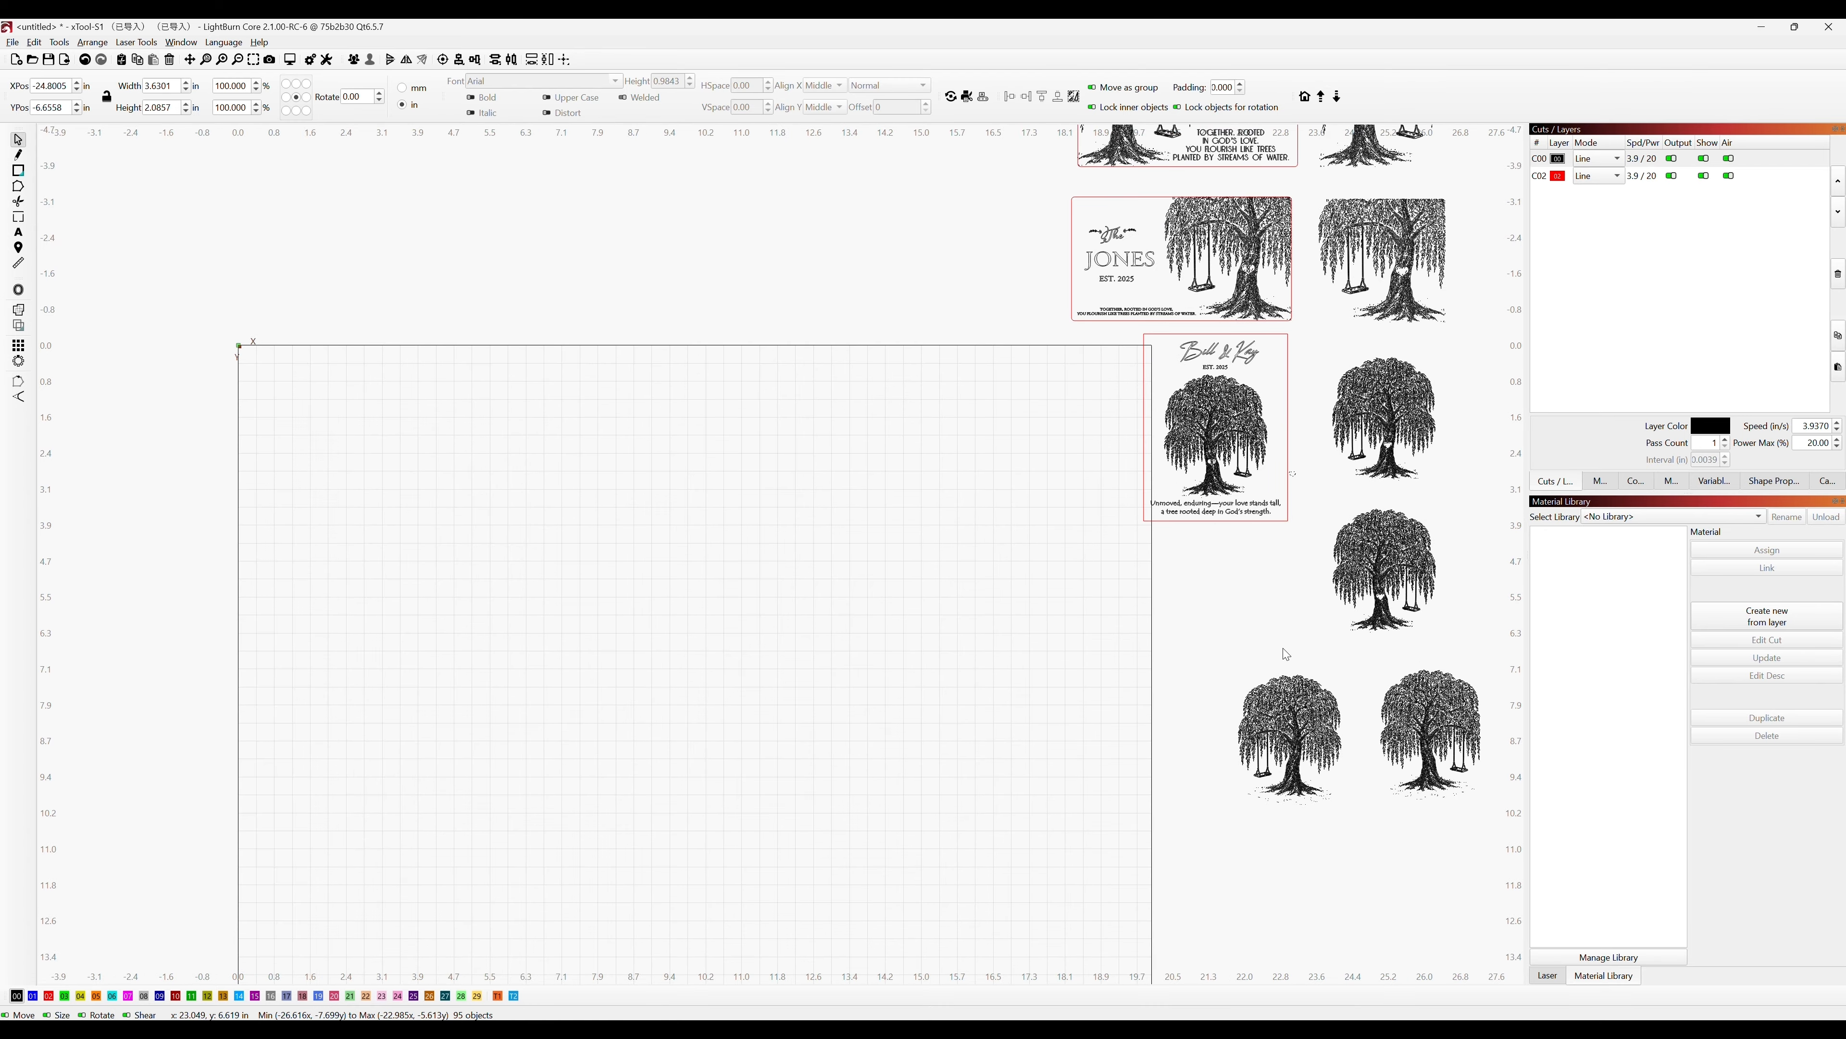
pyautogui.scroll(-2, 1282, 648)
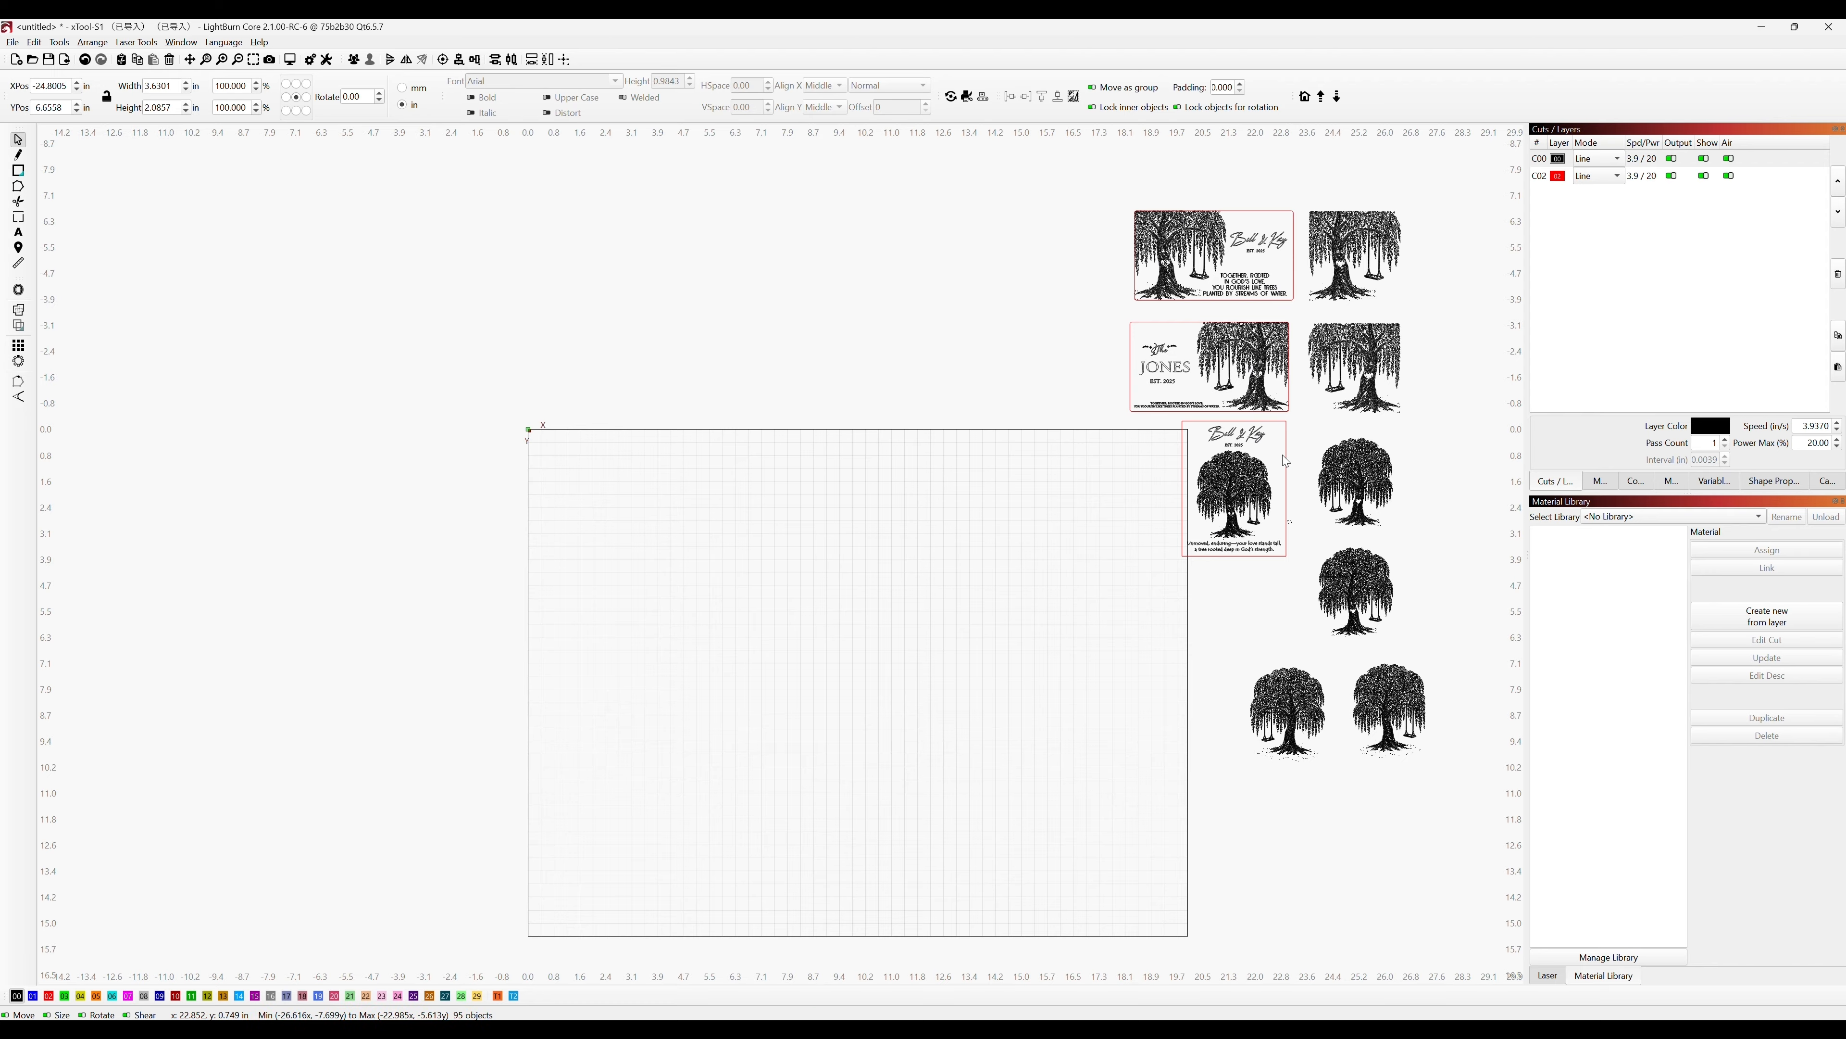
pyautogui.moveTo(1300, 428); pyautogui.dragTo(1166, 576)
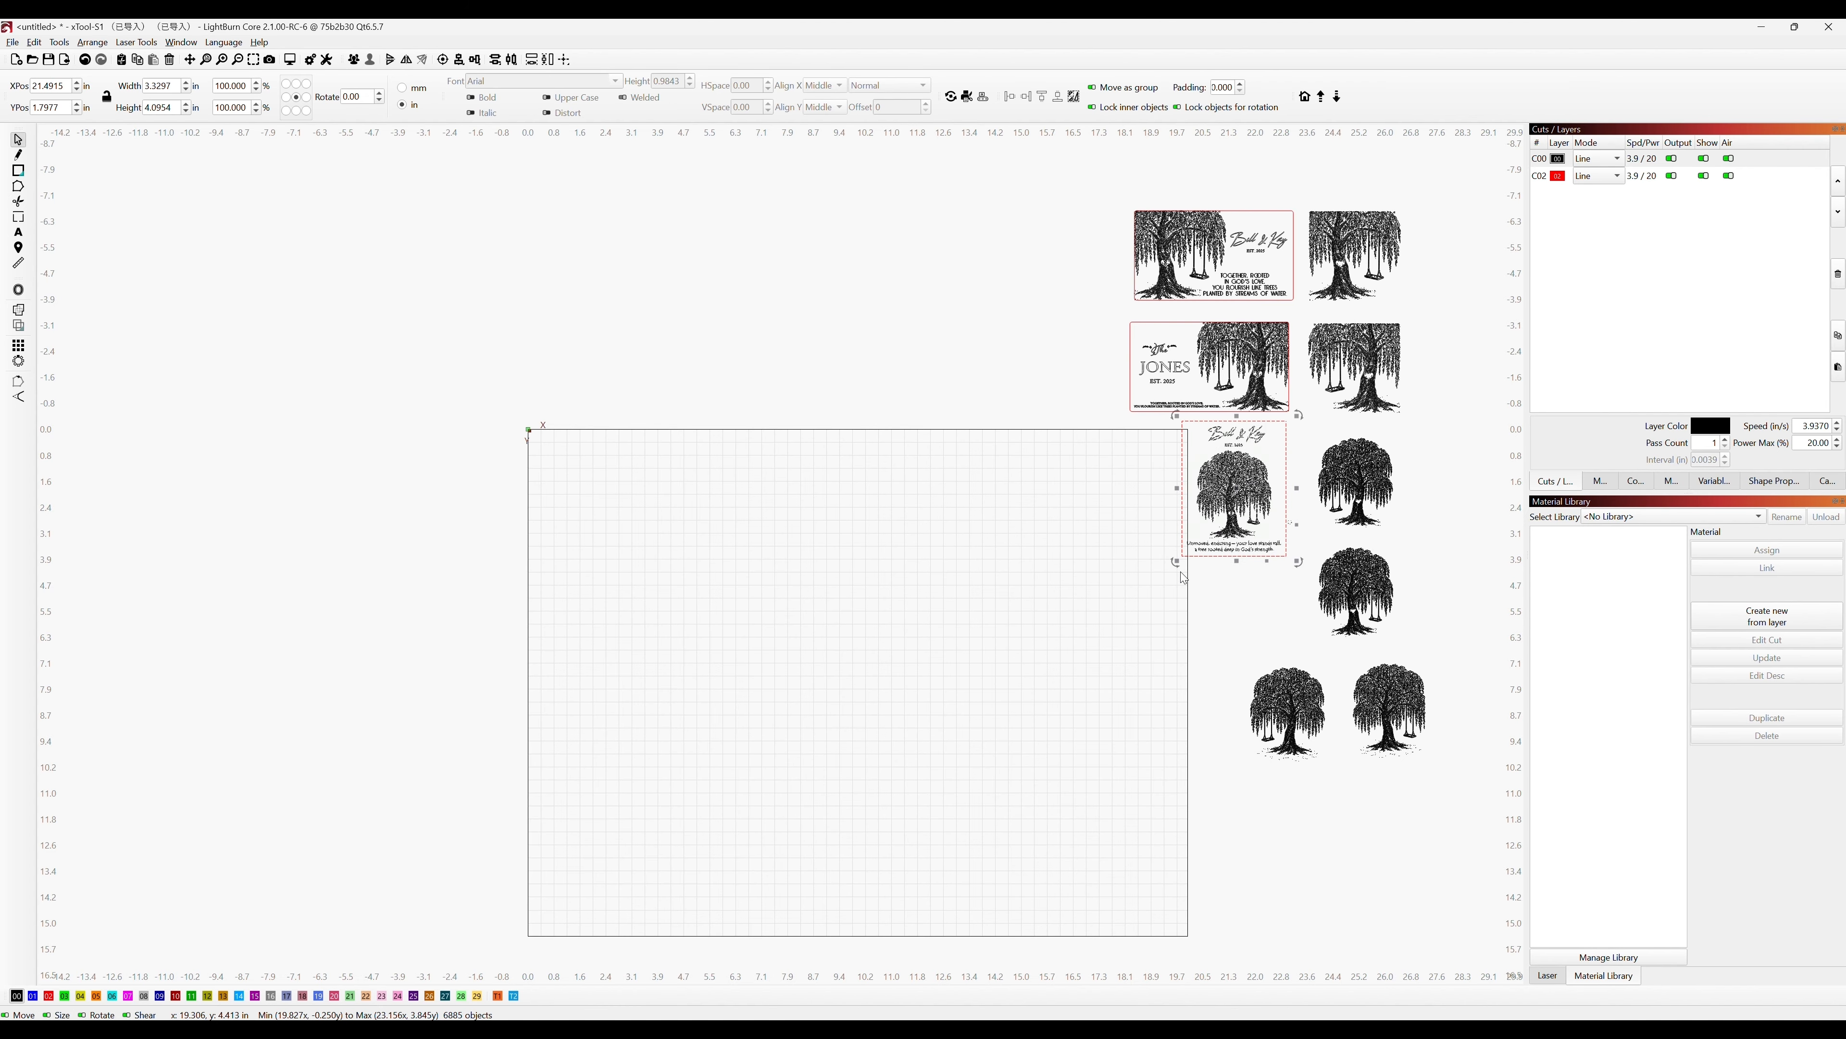
pyautogui.moveTo(1242, 485); pyautogui.dragTo(863, 597)
pyautogui.scroll(7, 863, 597)
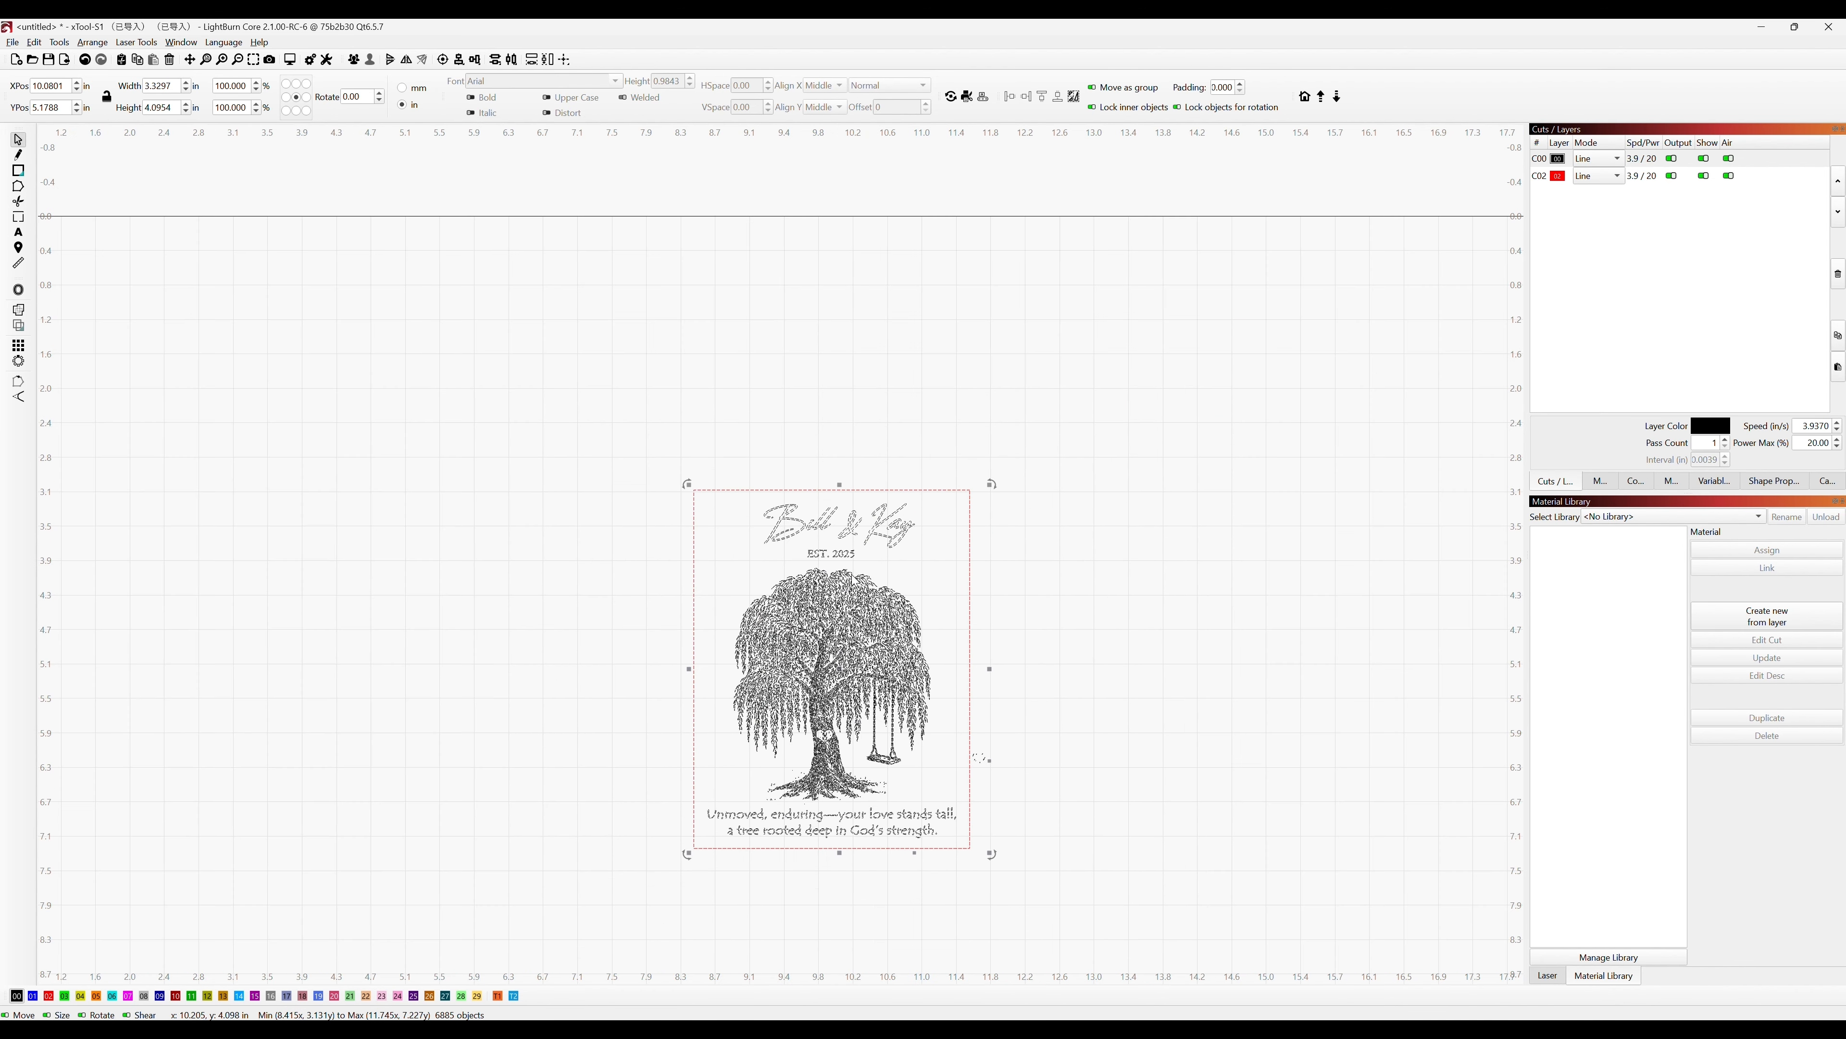
pyautogui.scroll(-4, 771, 878)
pyautogui.scroll(3, 797, 866)
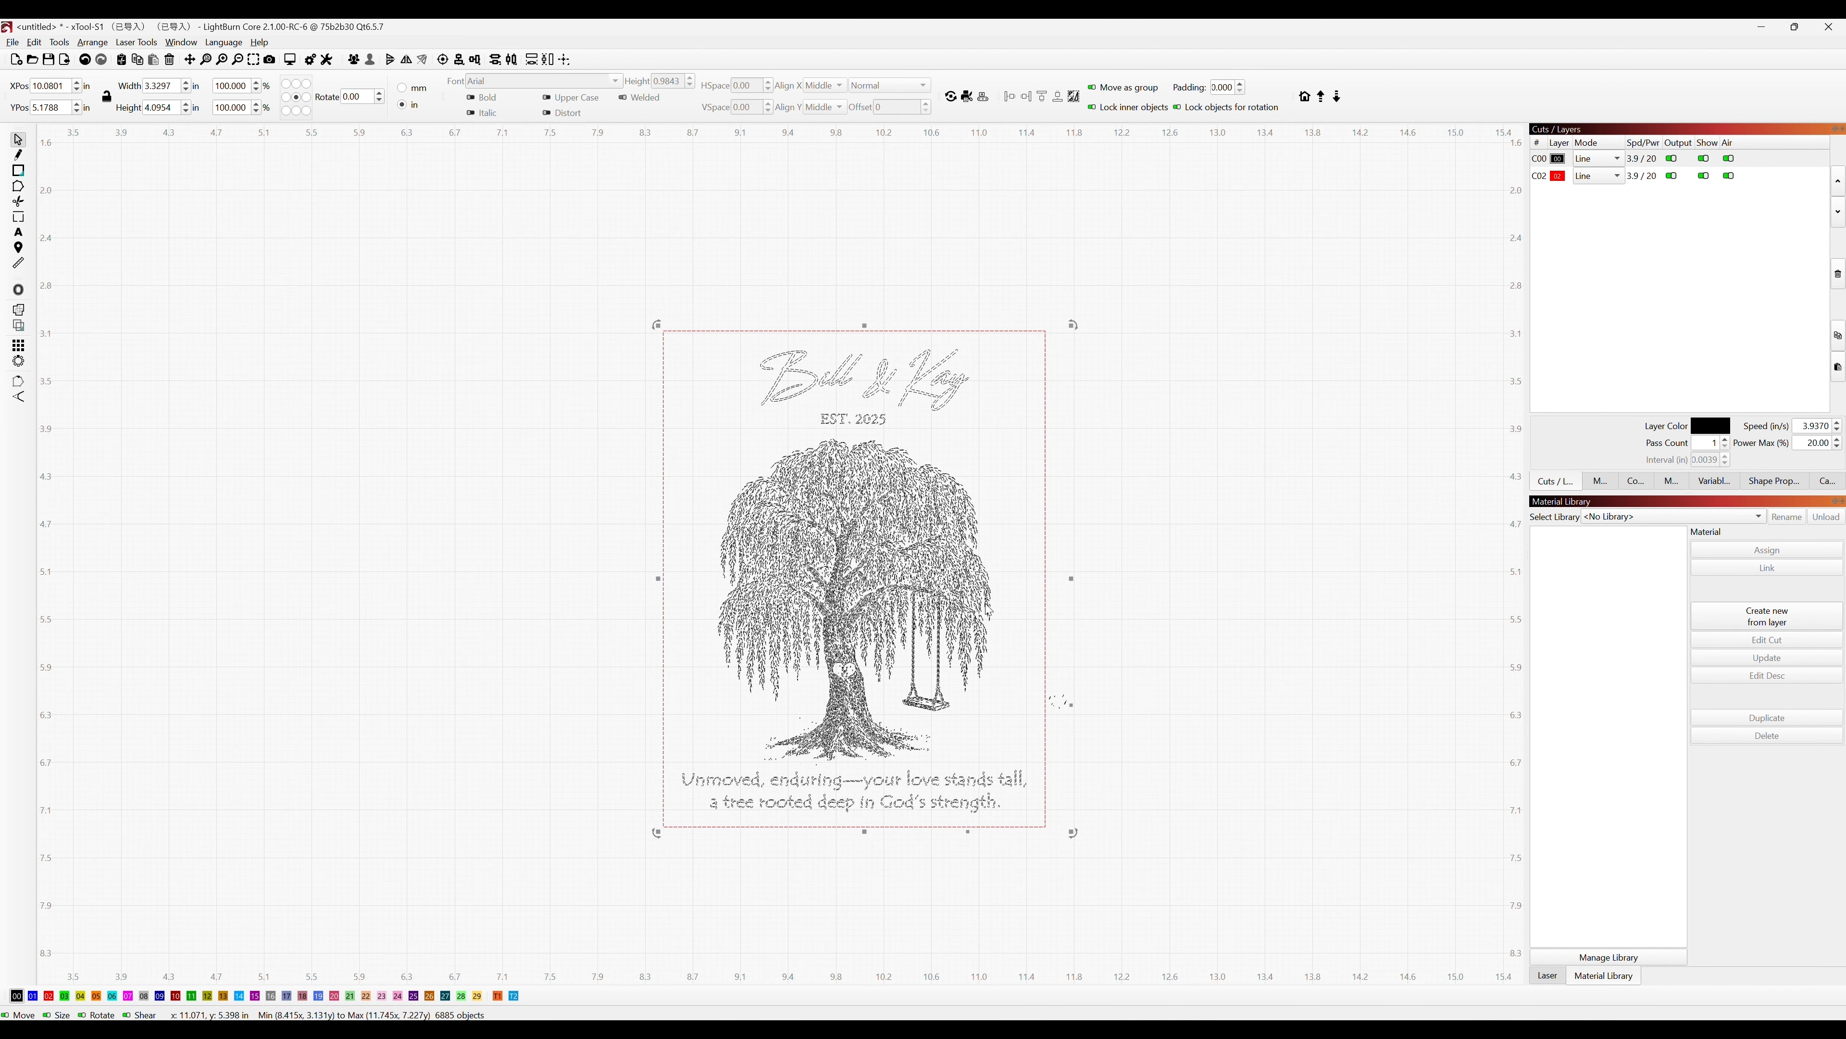
pyautogui.click(389, 264)
# Set the black C00 layer of the tree and lettering to Fill mode.
pyautogui.scroll(1, 749, 319)
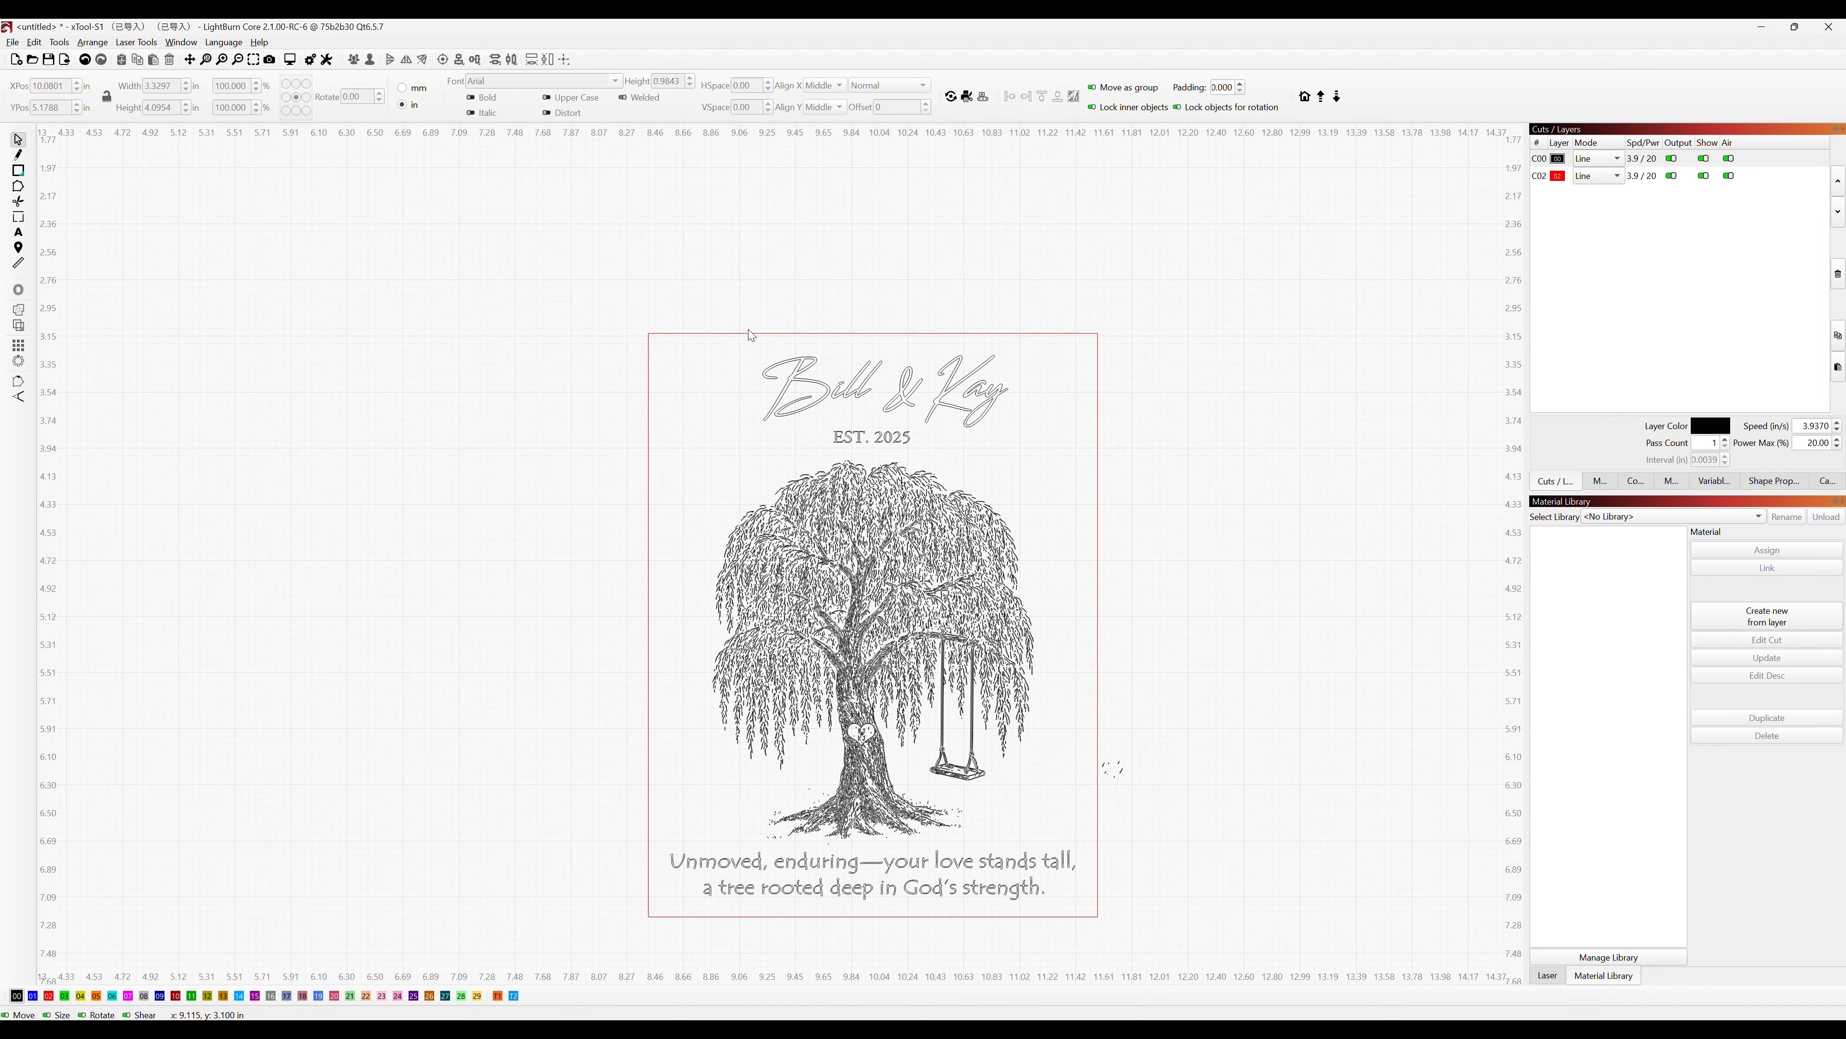
pyautogui.click(852, 497)
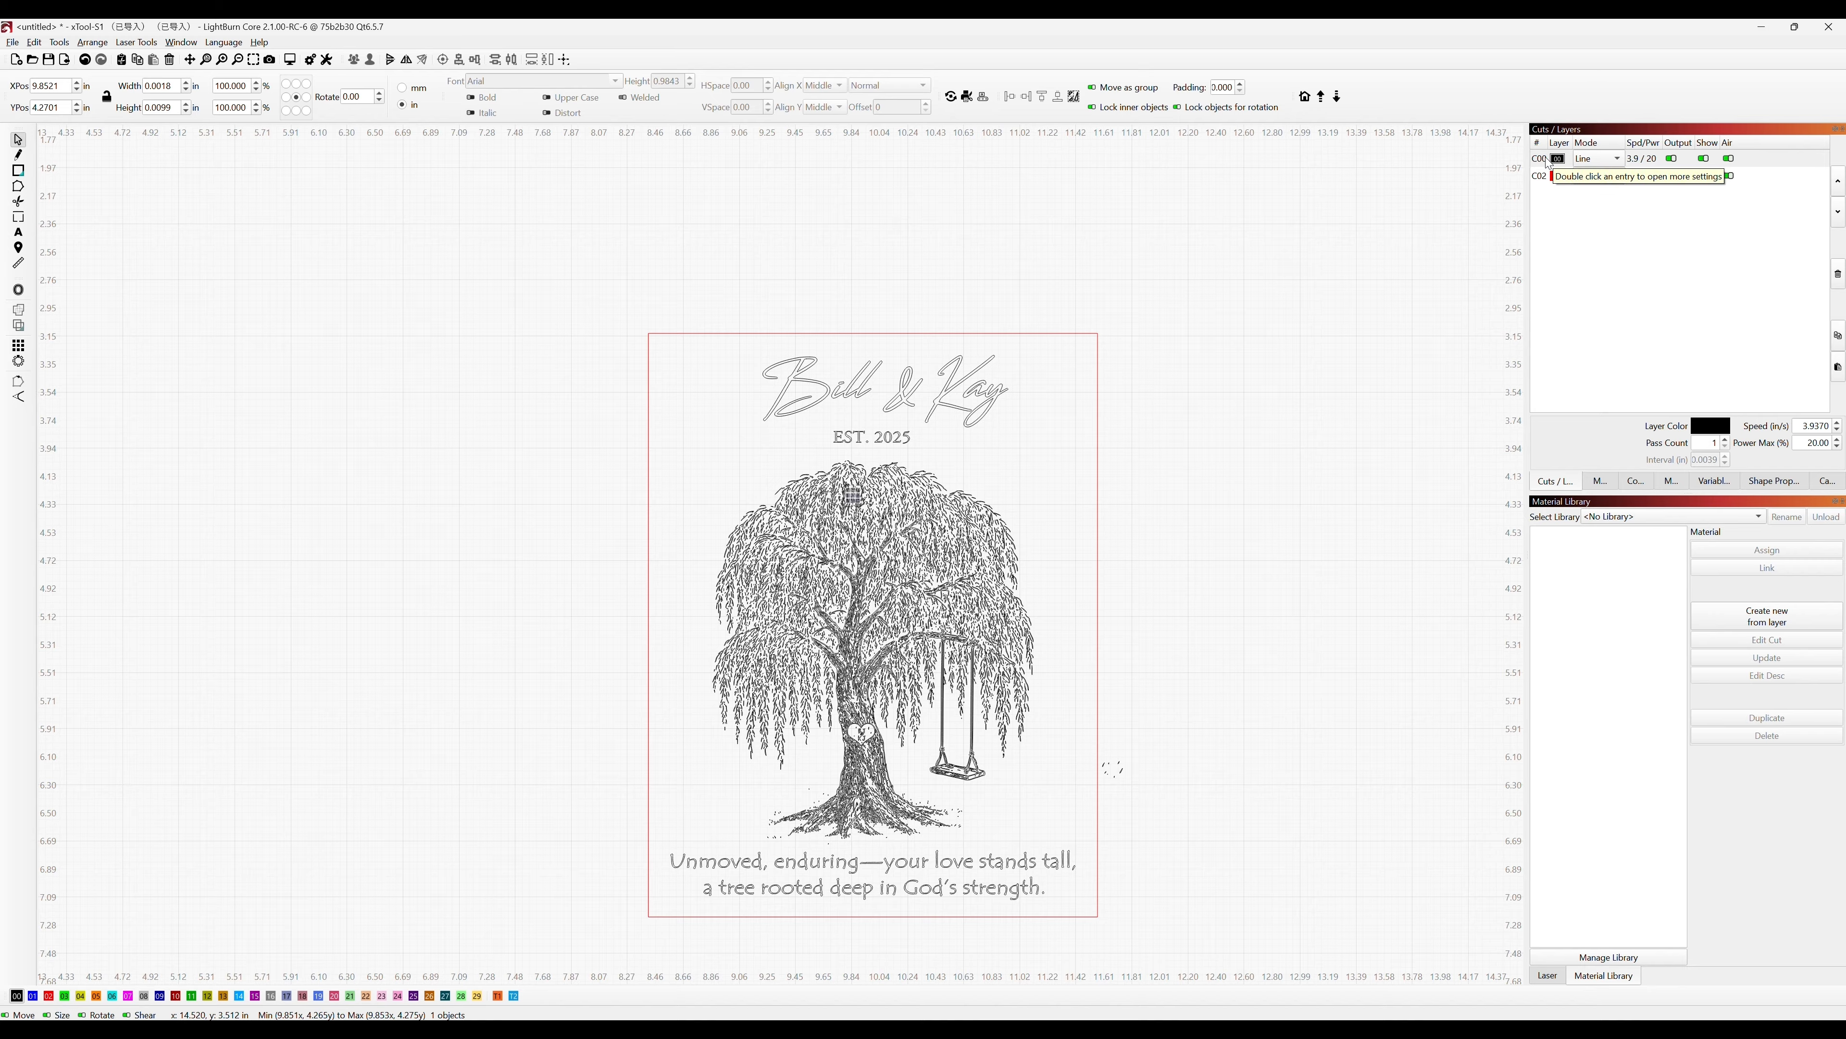
pyautogui.click(1619, 162)
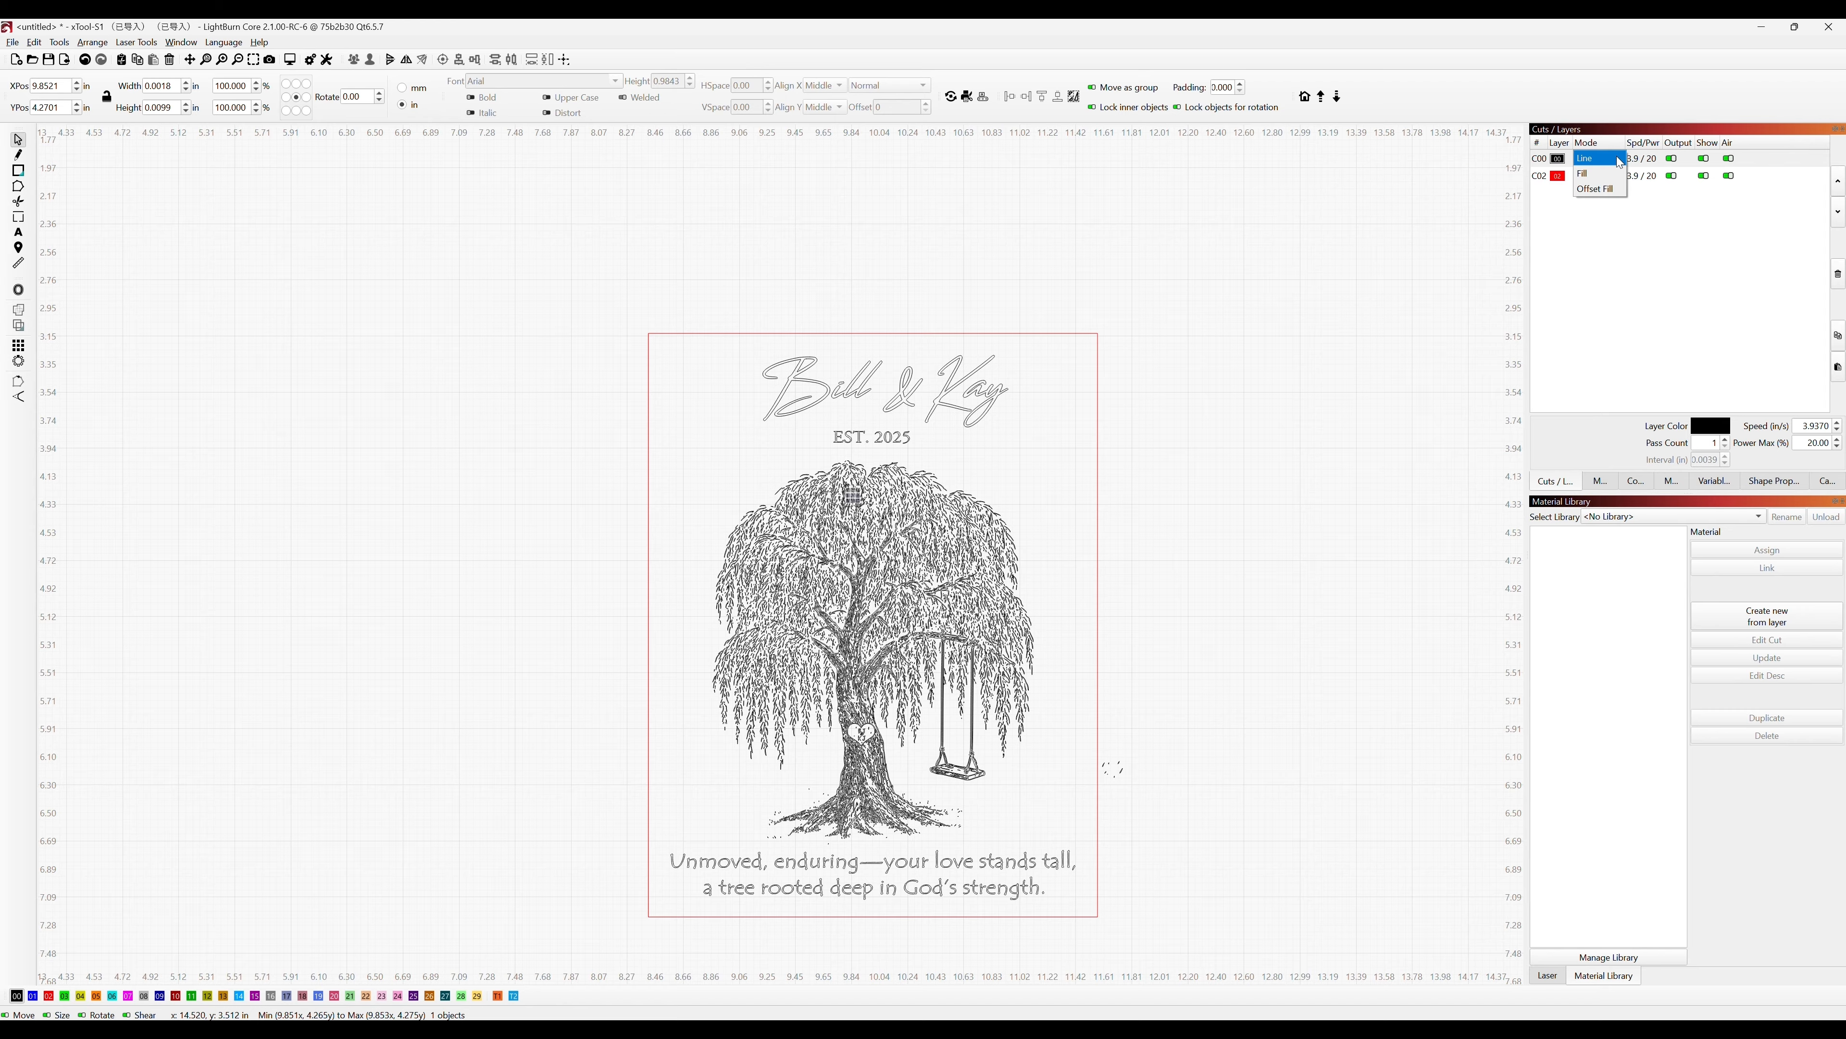
pyautogui.click(1609, 180)
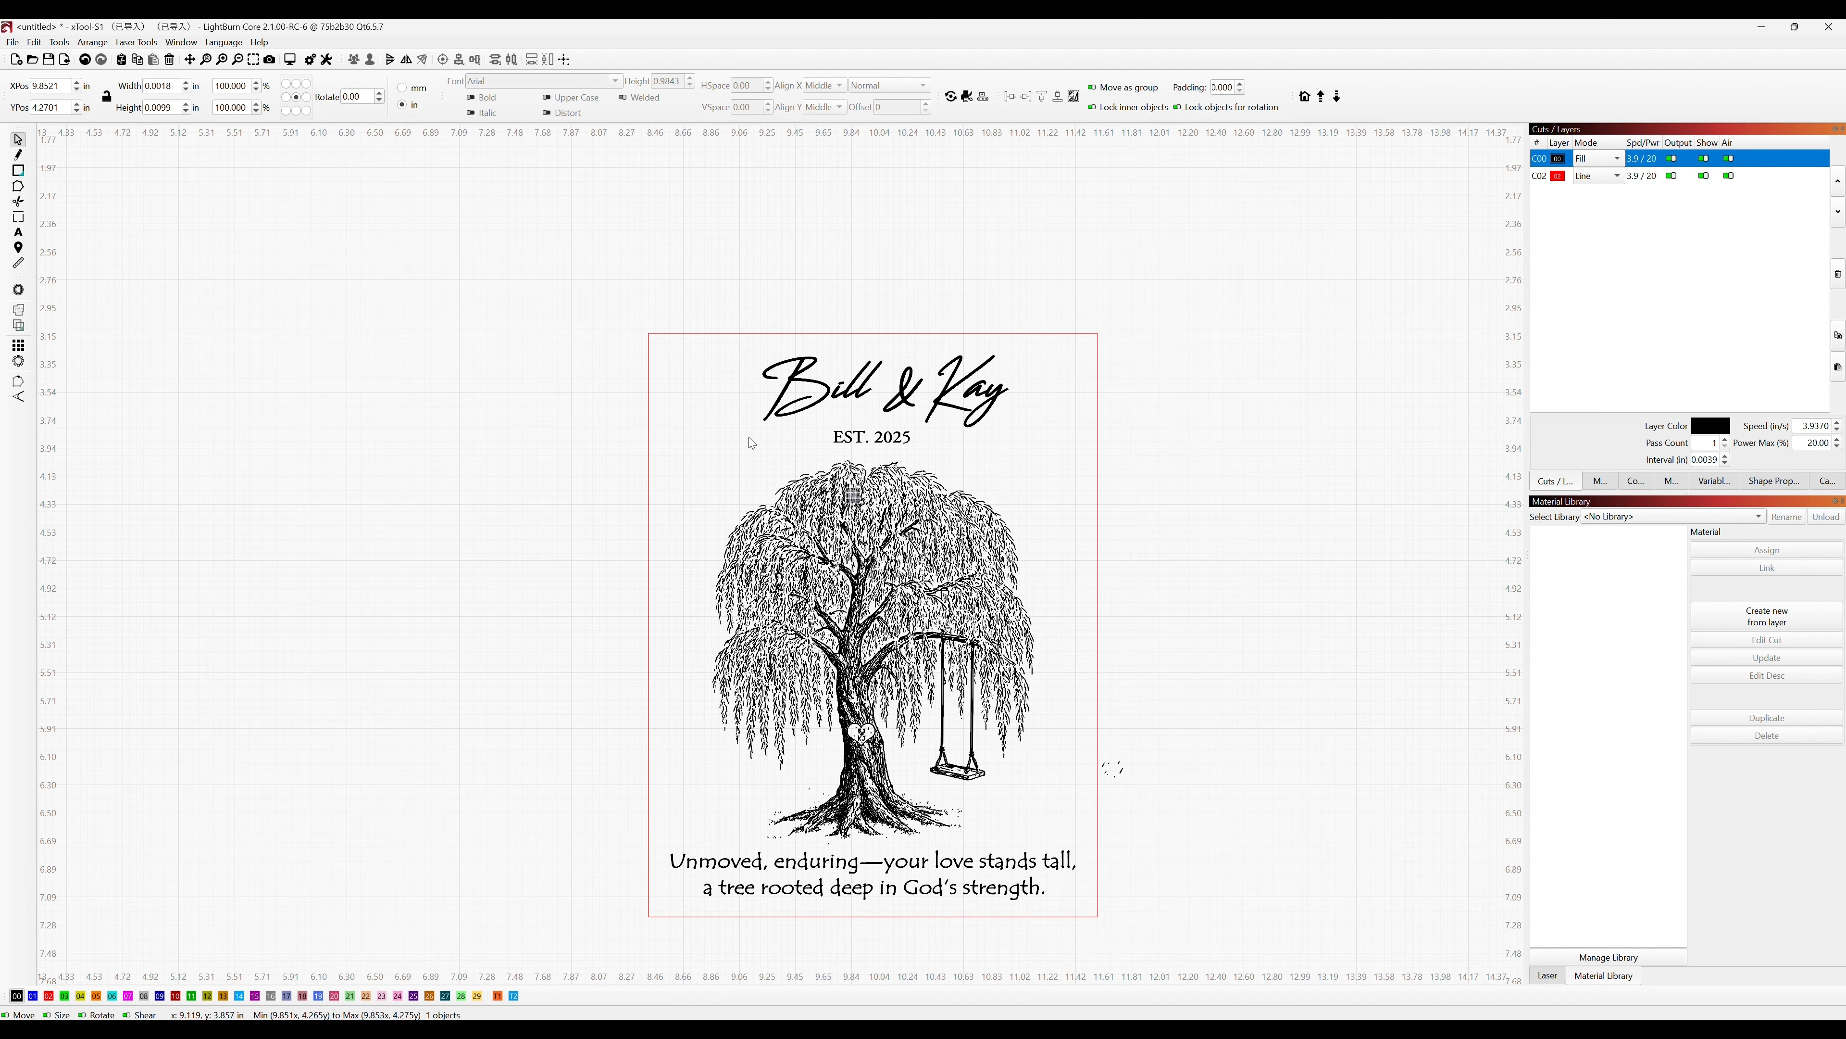
# Try tool layers T2 and T1 on the card's rectangular border and return it to the red C02 layer.
pyautogui.click(1060, 334)
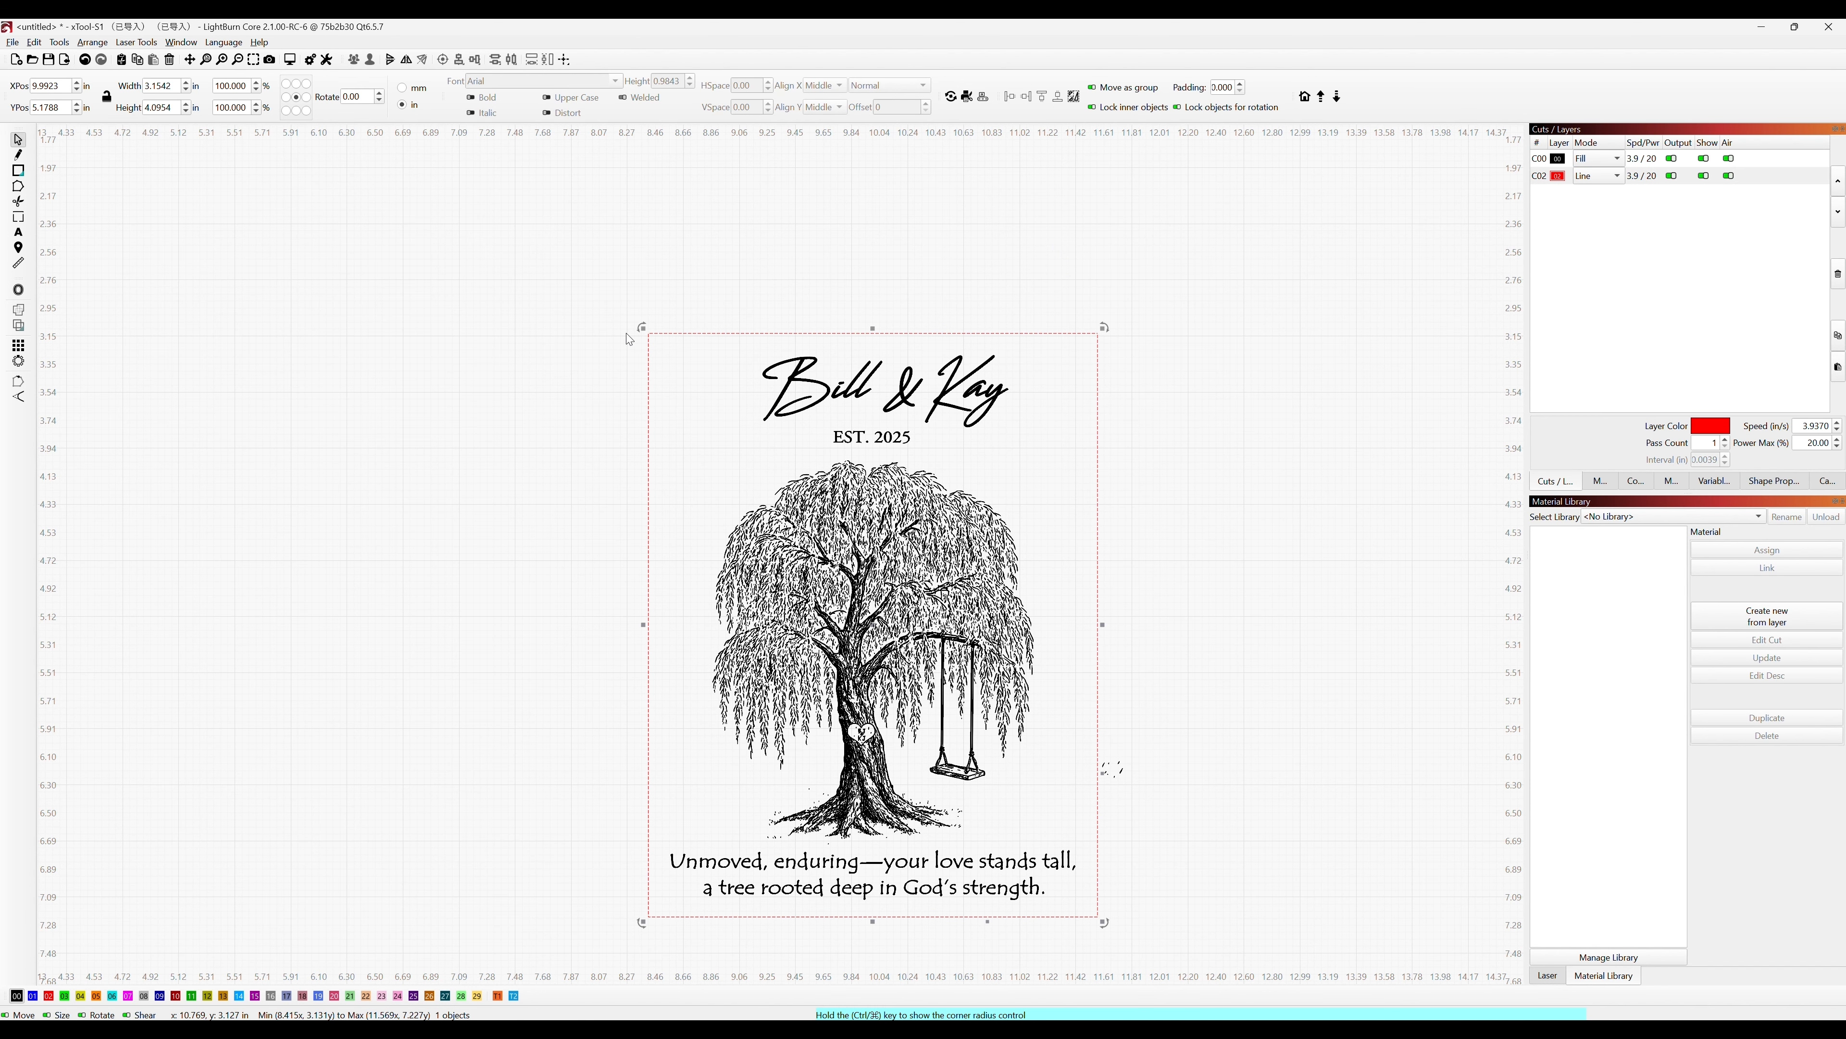
pyautogui.click(1339, 343)
pyautogui.click(1058, 333)
pyautogui.click(514, 996)
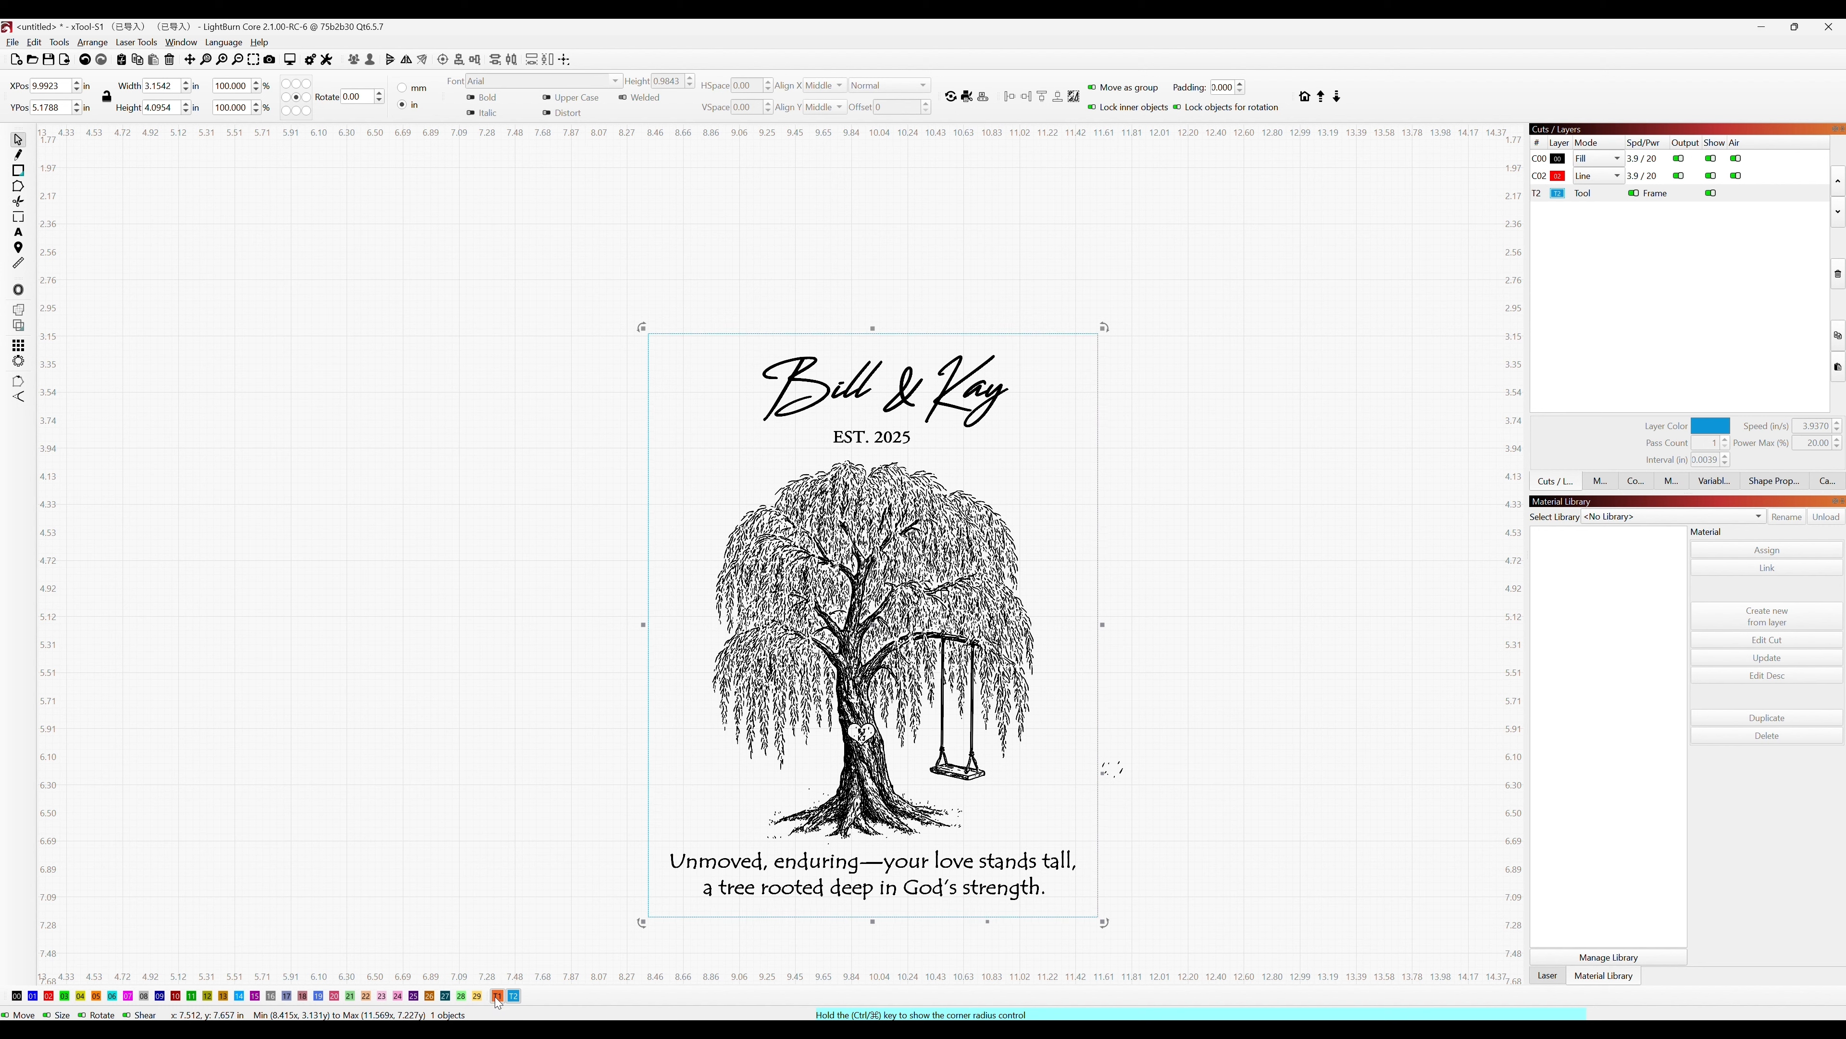
pyautogui.click(497, 996)
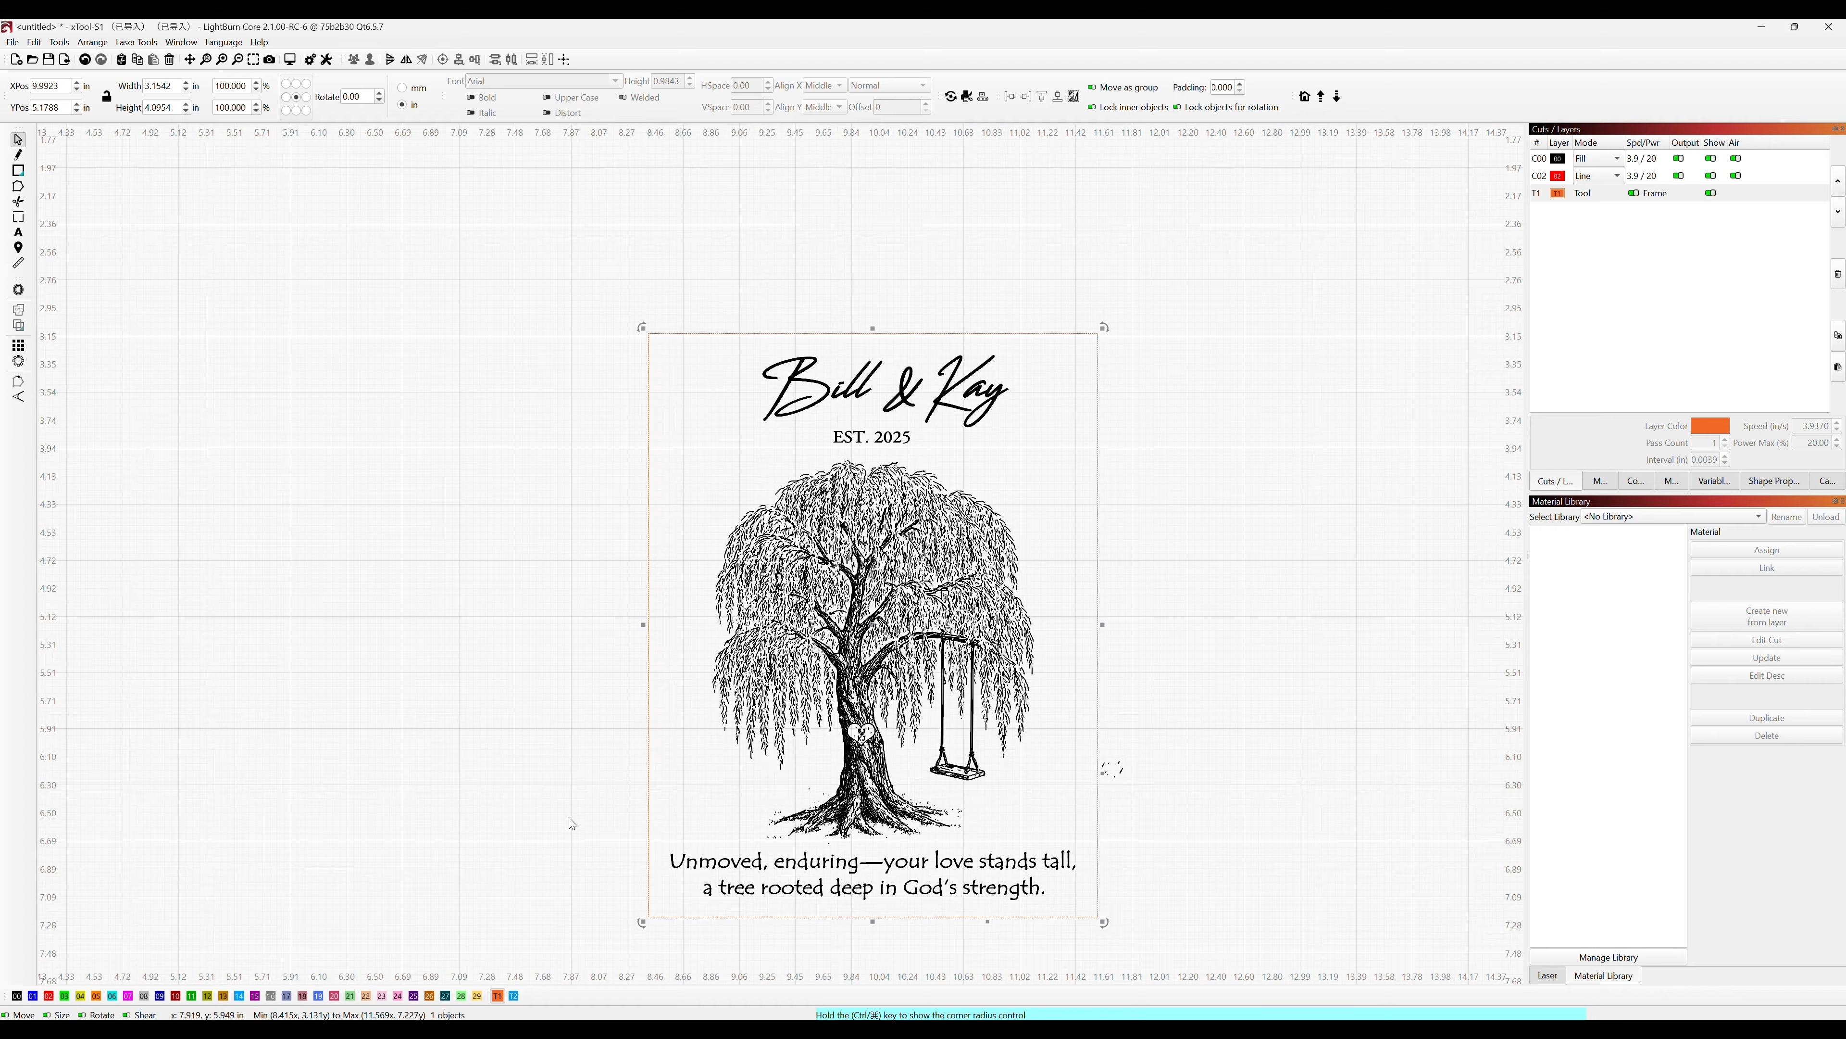
pyautogui.click(49, 996)
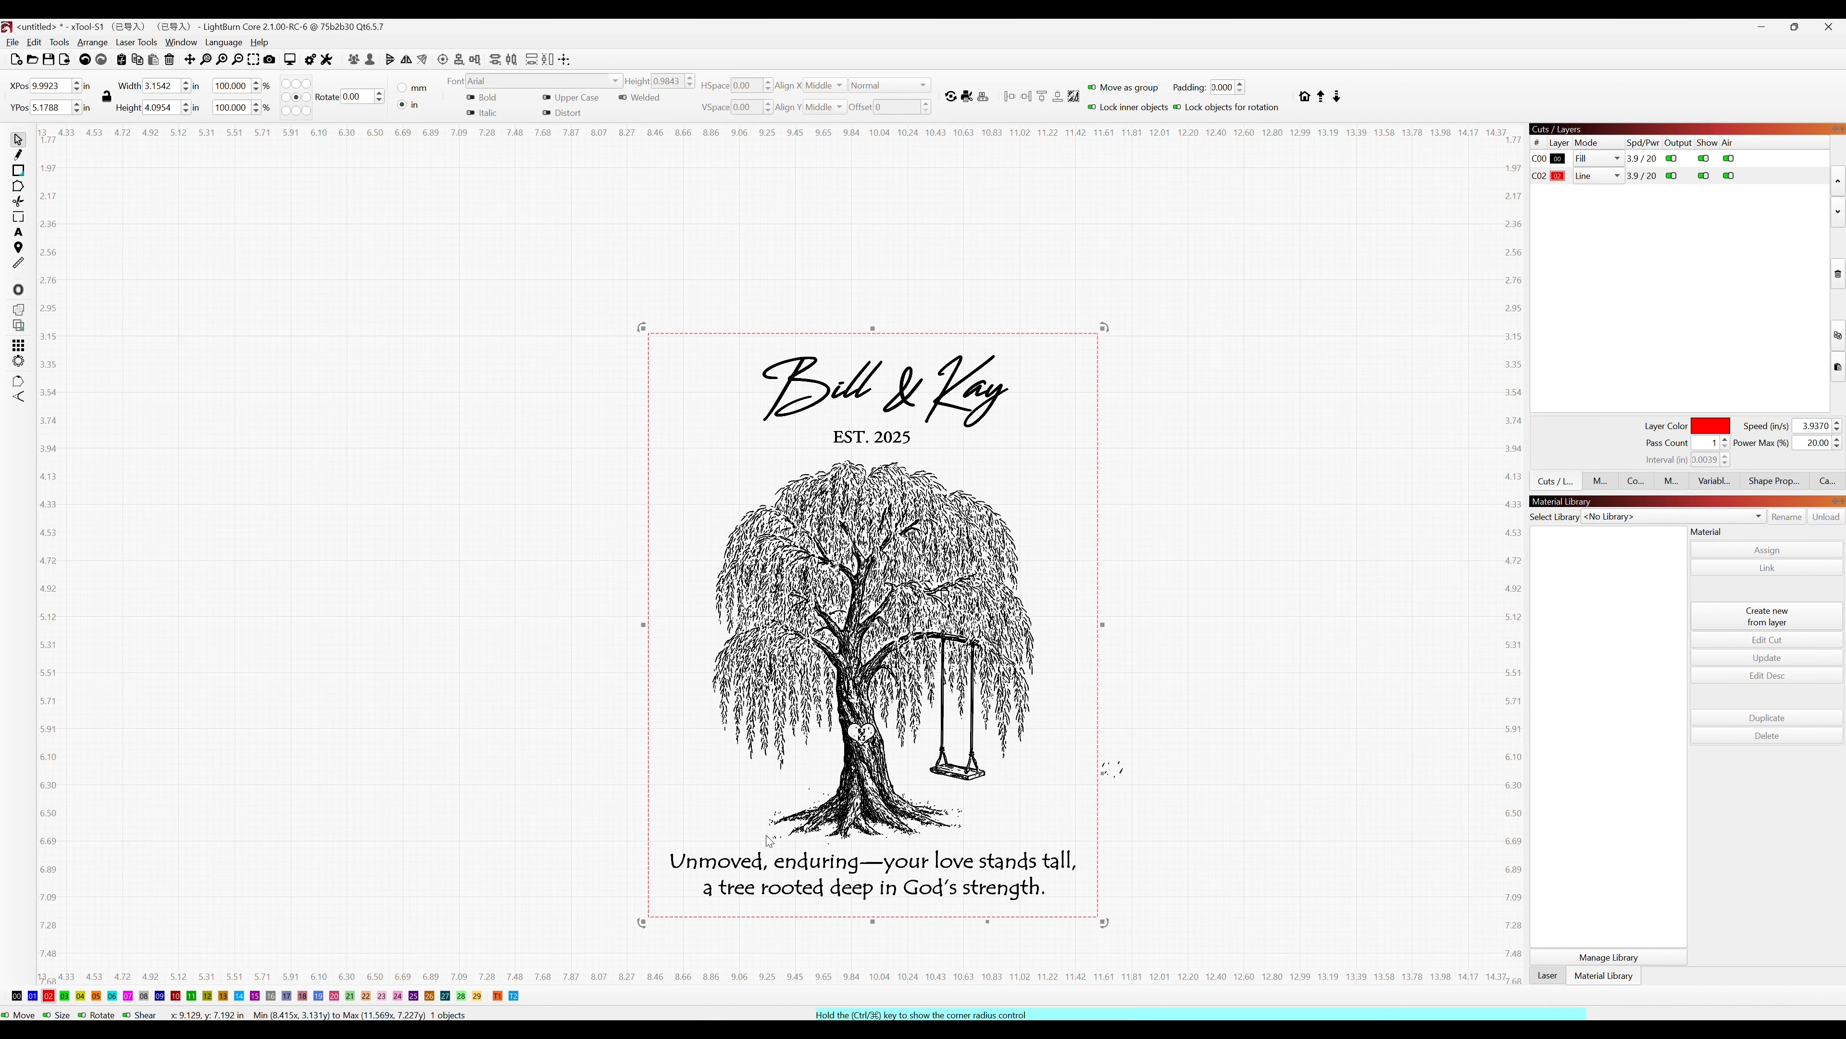
# Delete all the letters of the couple's names above the EST. 2025 line on the portrait card.
pyautogui.scroll(-2, 767, 838)
pyautogui.scroll(3, 749, 935)
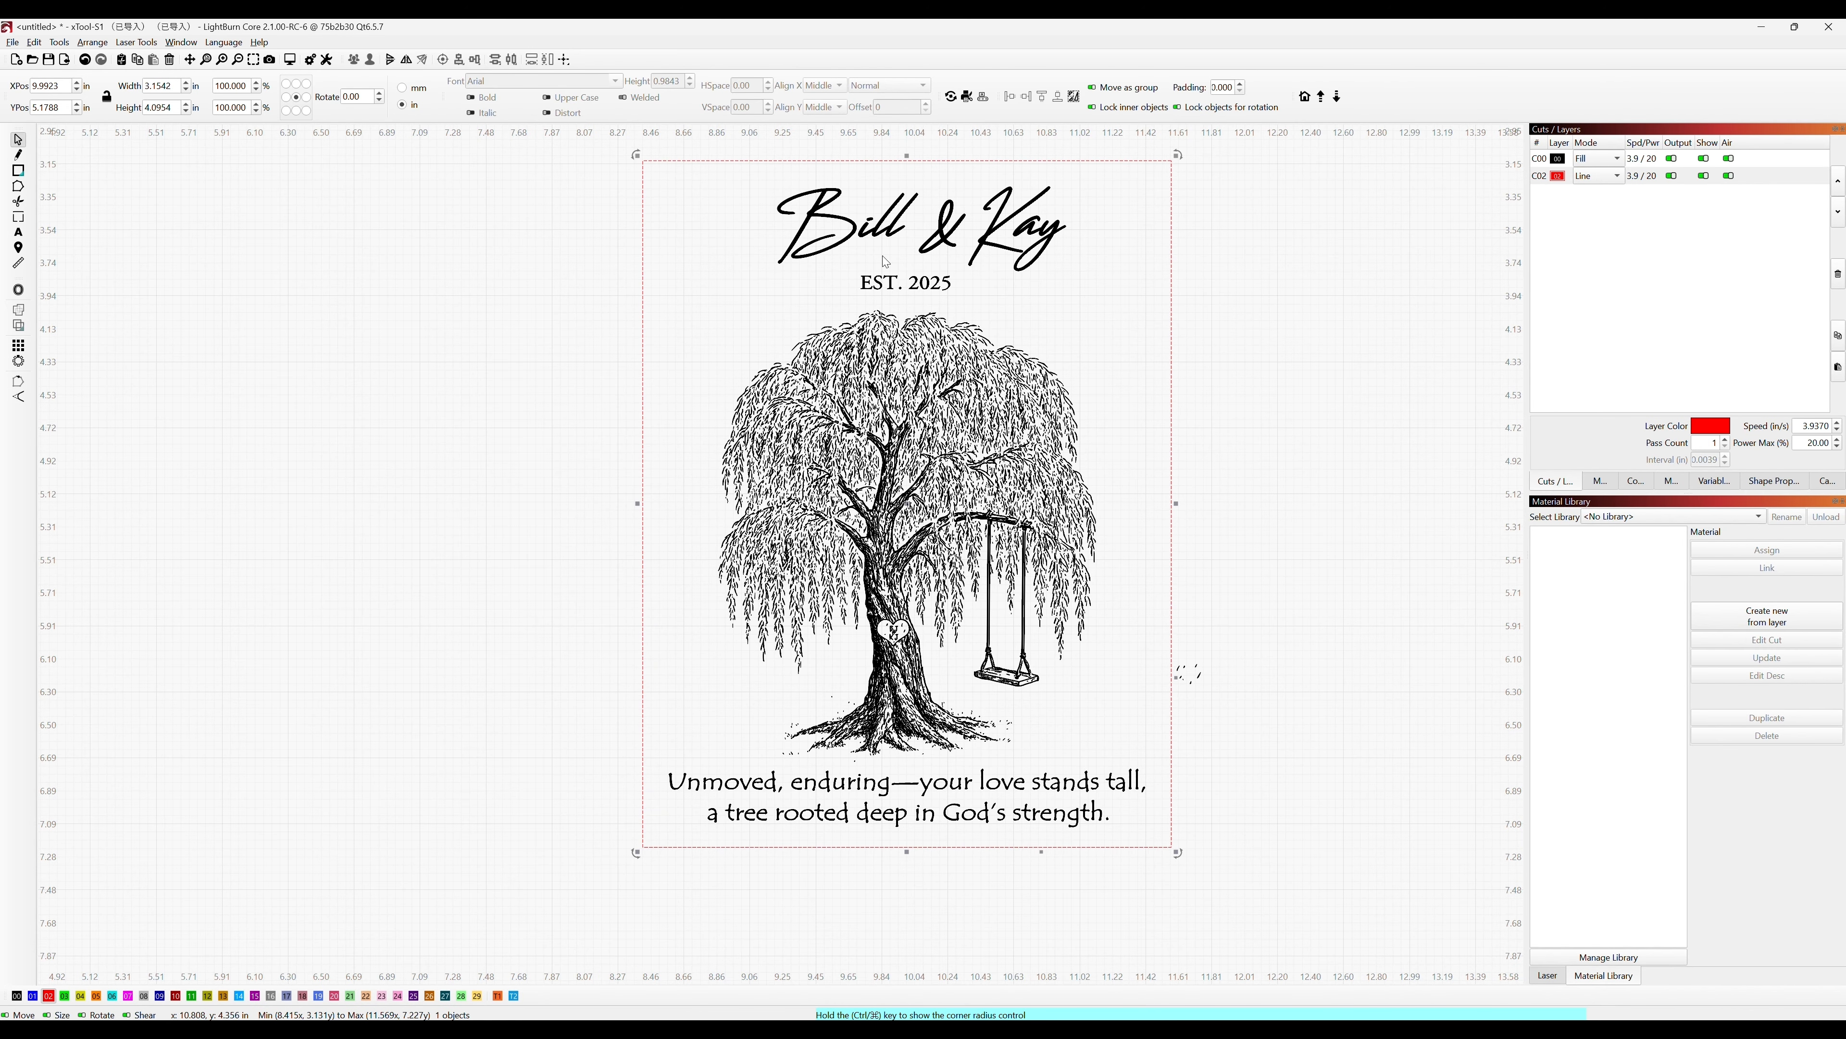
pyautogui.click(837, 215)
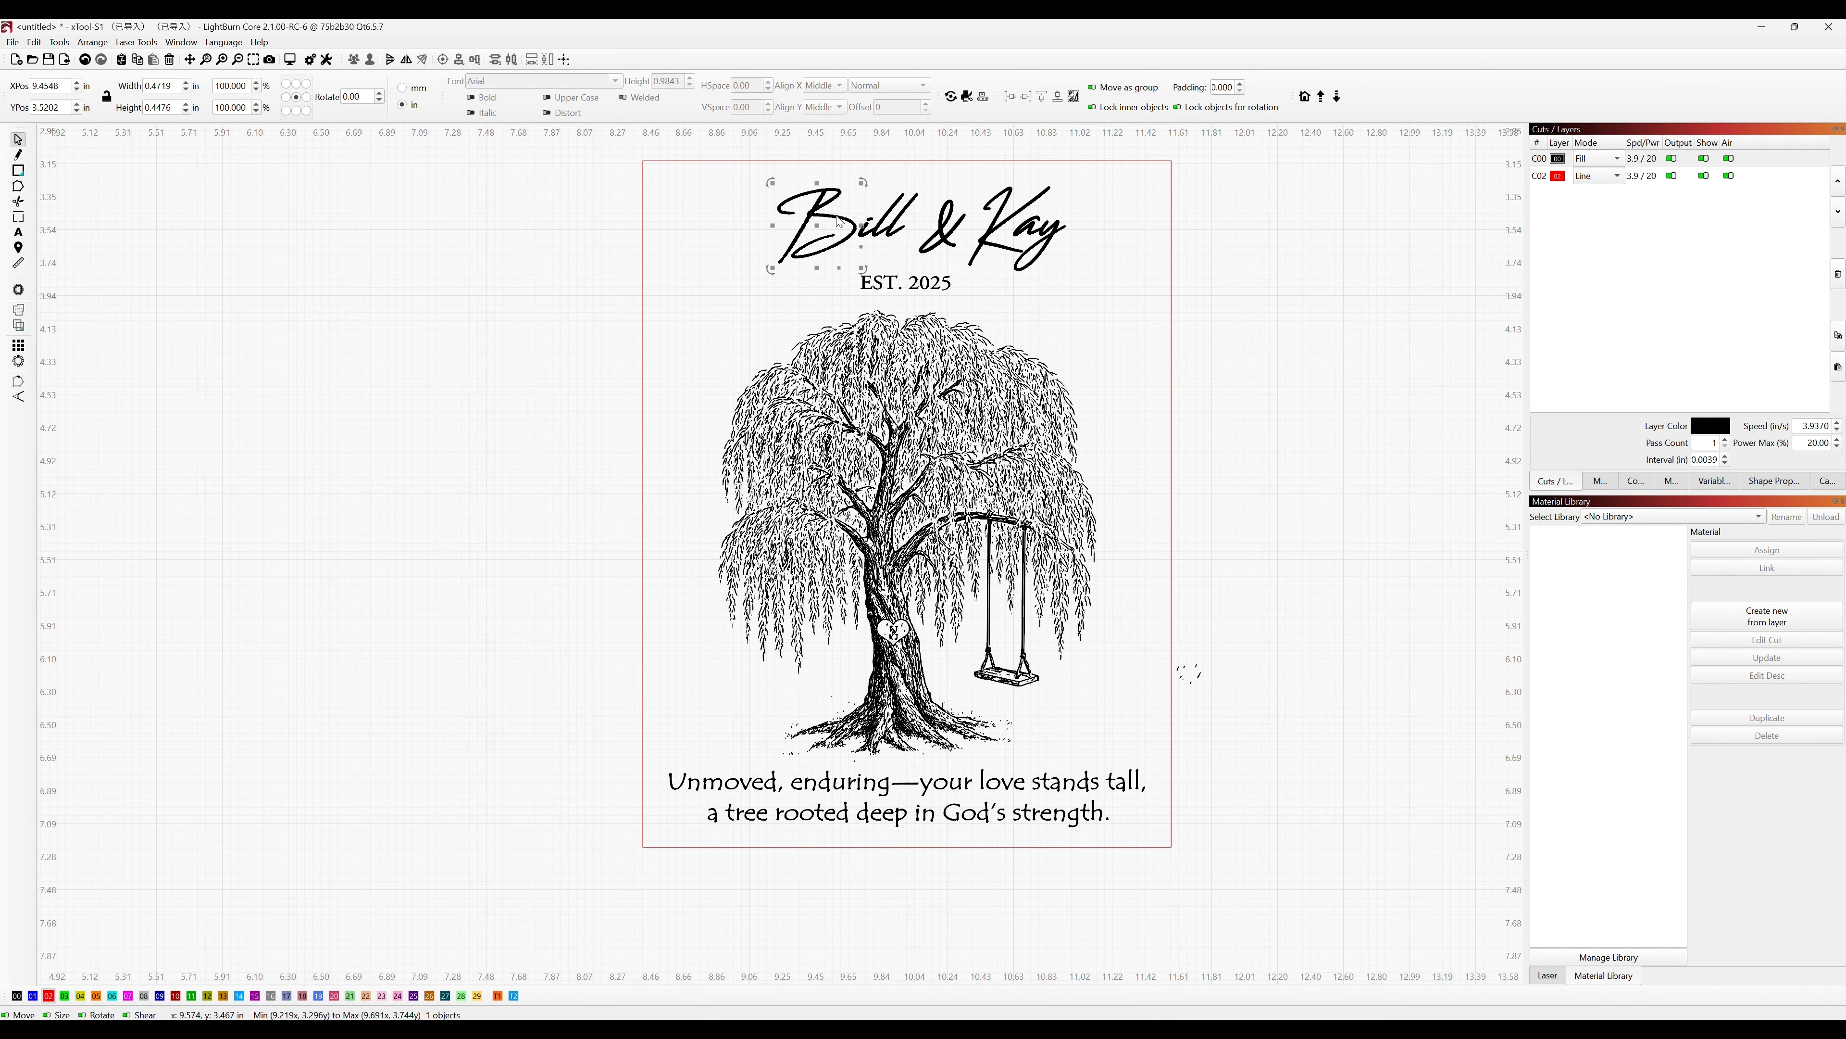
pyautogui.click(904, 217)
pyautogui.click(810, 221)
pyautogui.click(944, 233)
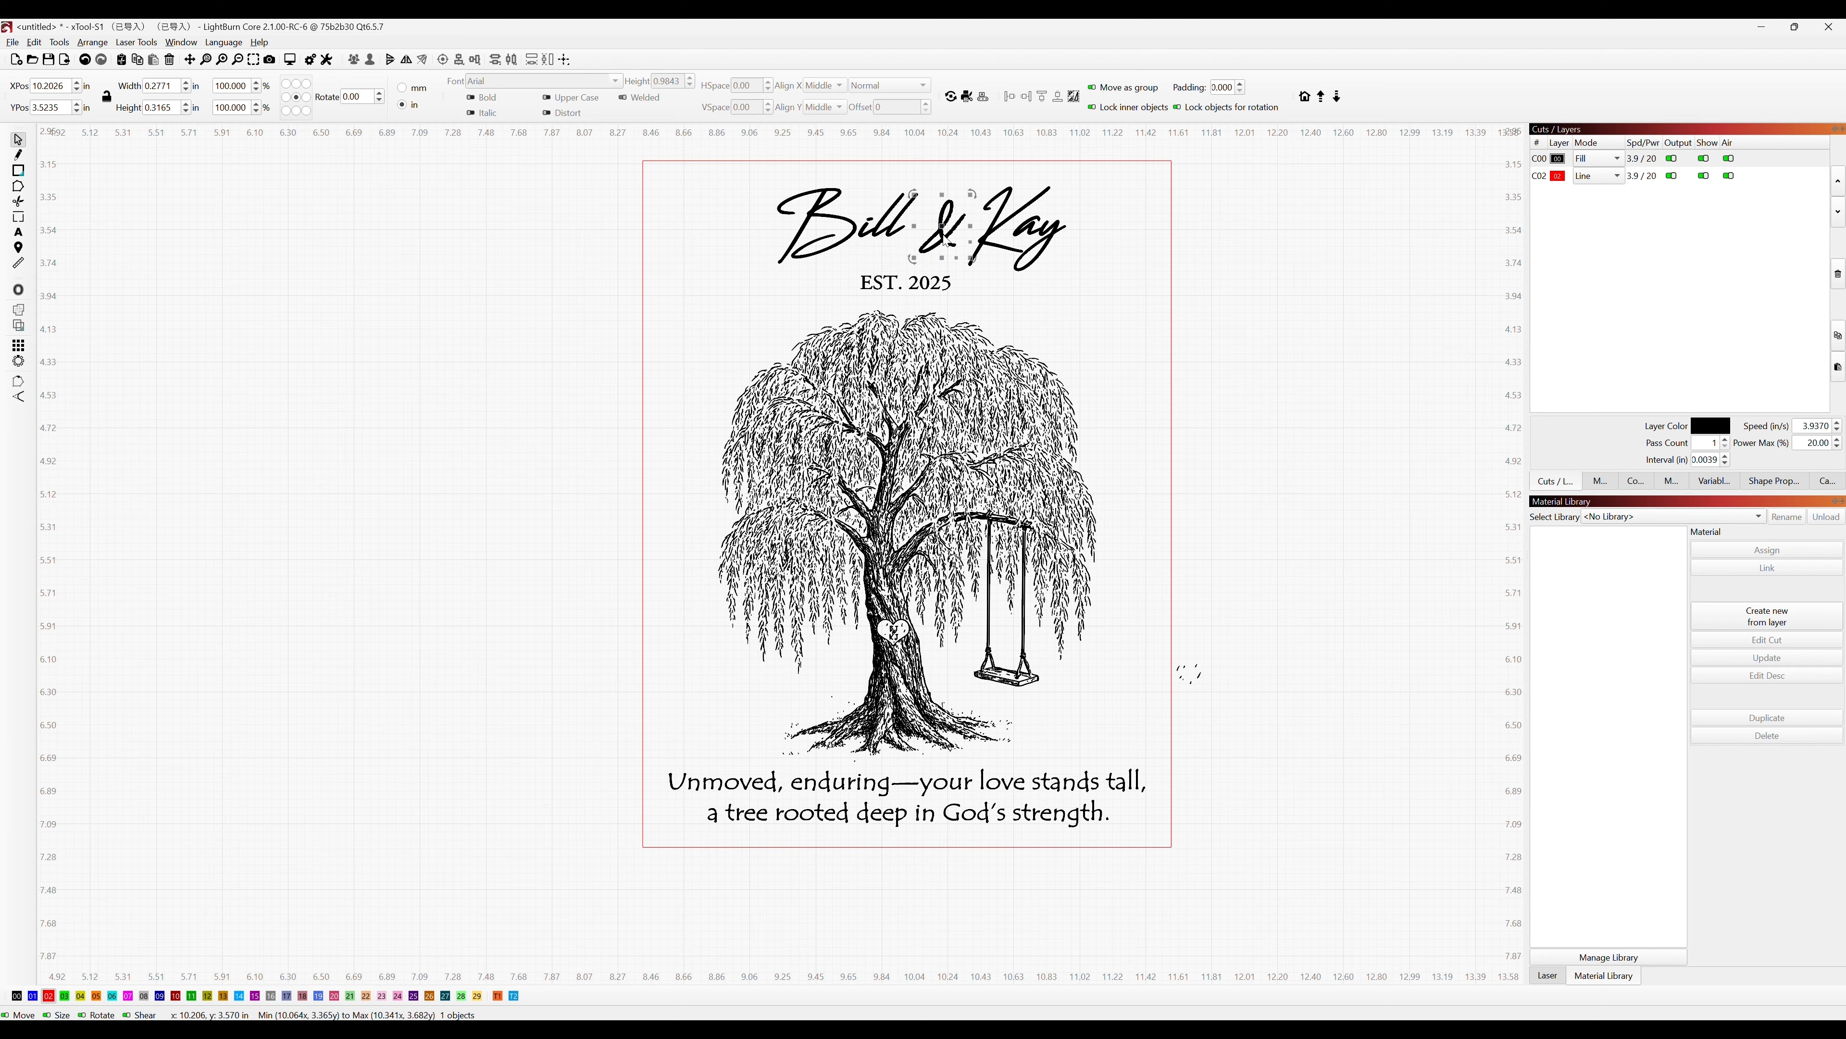
pyautogui.click(1010, 240)
pyautogui.click(1009, 248)
pyautogui.press('Delete')
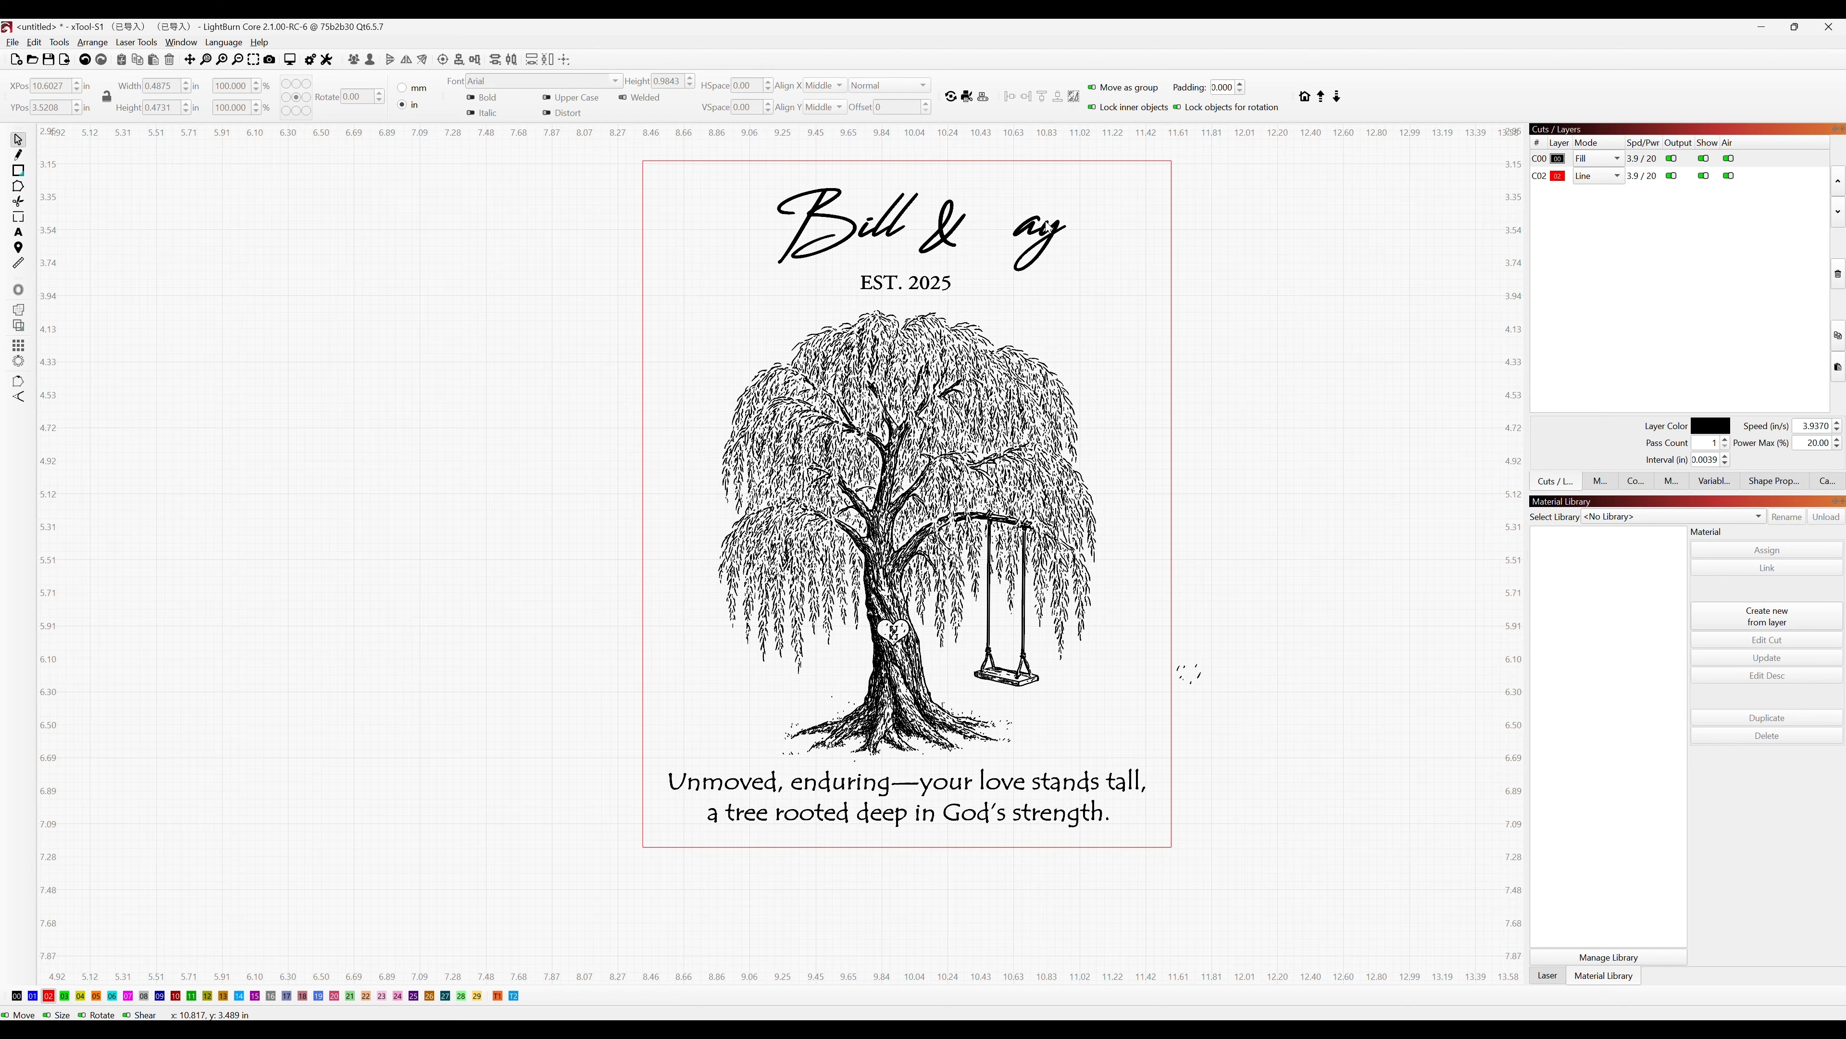
pyautogui.moveTo(1074, 194); pyautogui.dragTo(748, 264)
pyautogui.press('Delete')
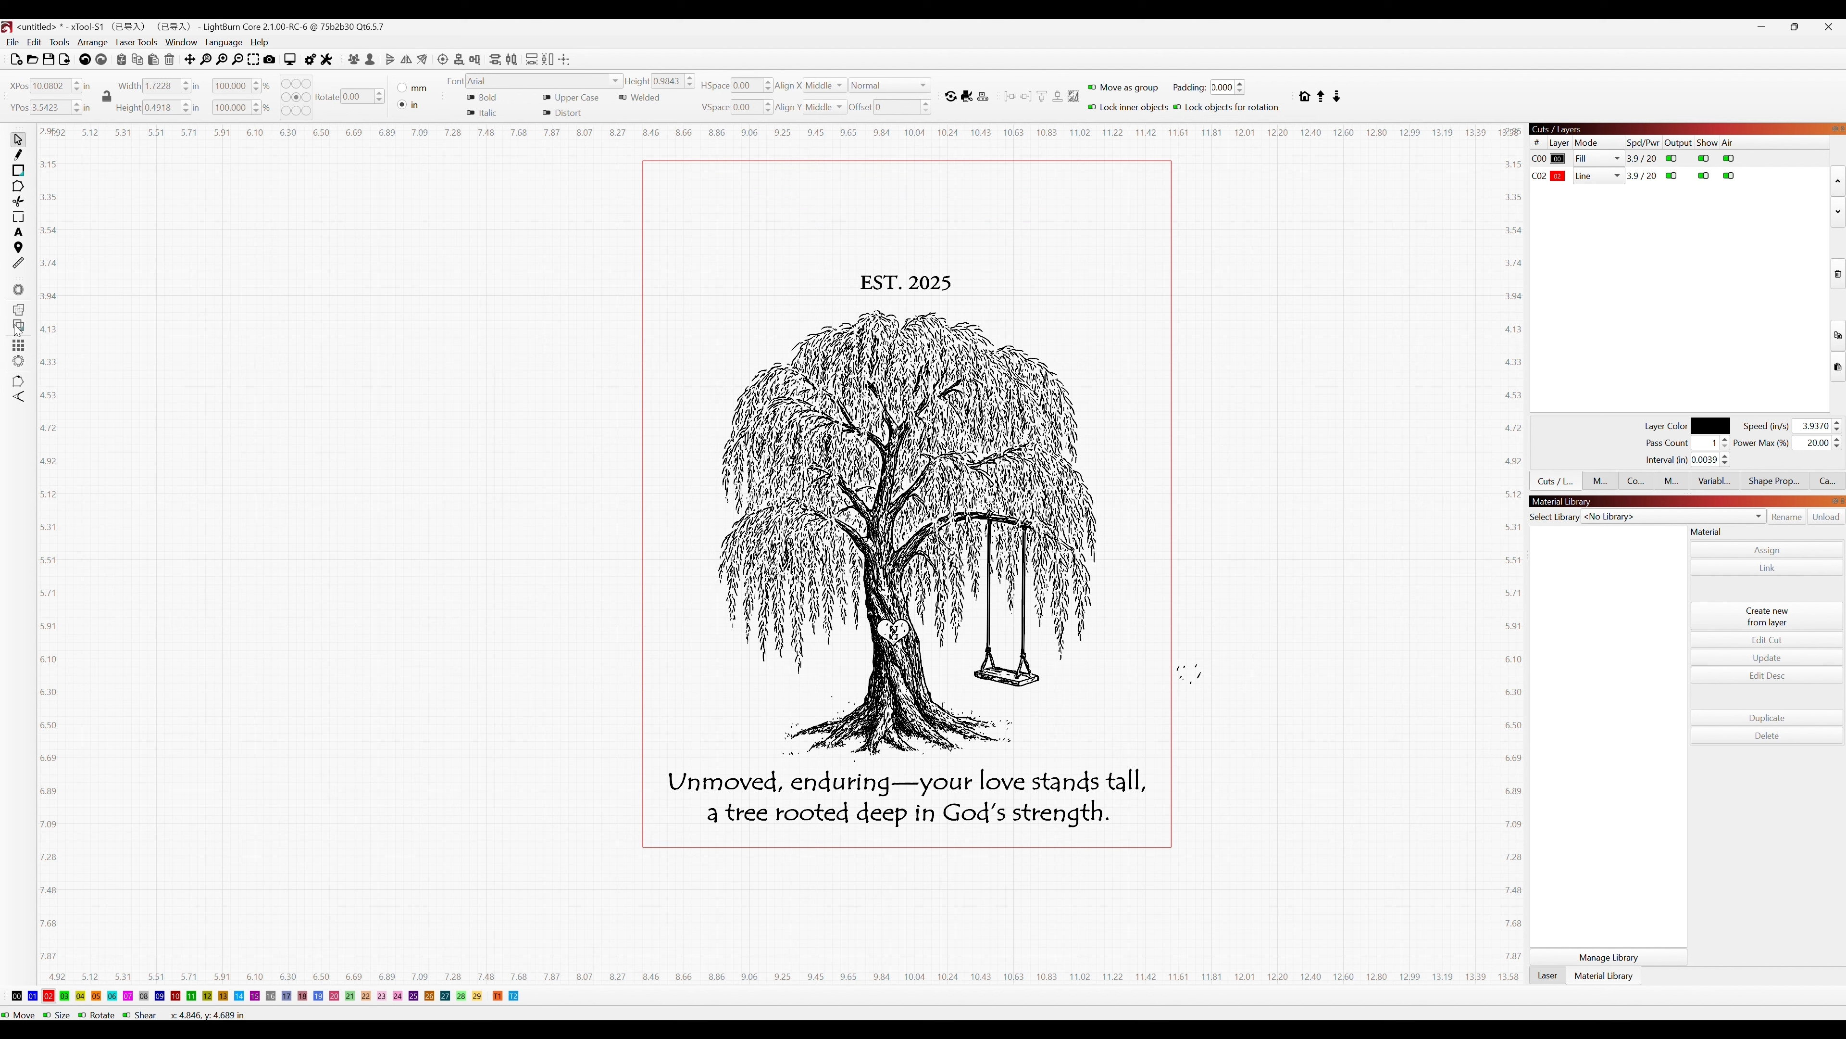
# Add a text object beside the card with the new couple's first names joined by an ampersand.
pyautogui.click(18, 233)
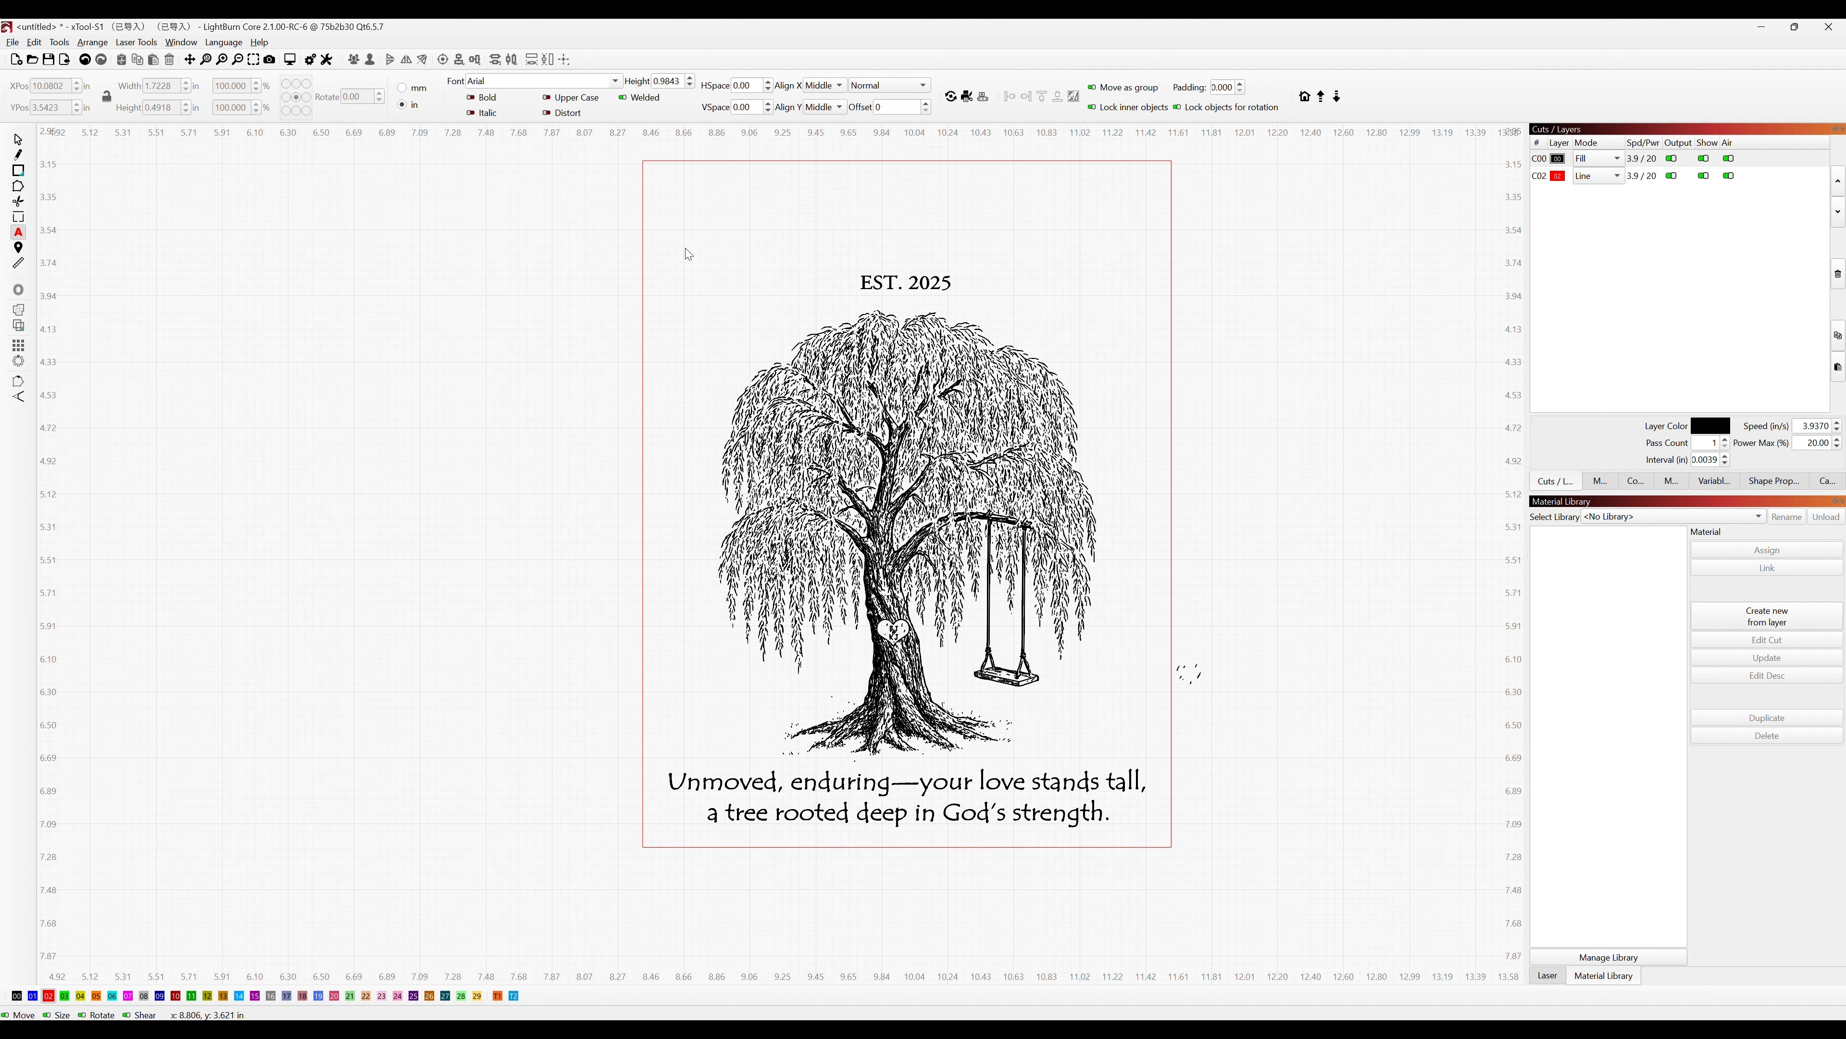
pyautogui.click(305, 305)
pyautogui.write('Jo')
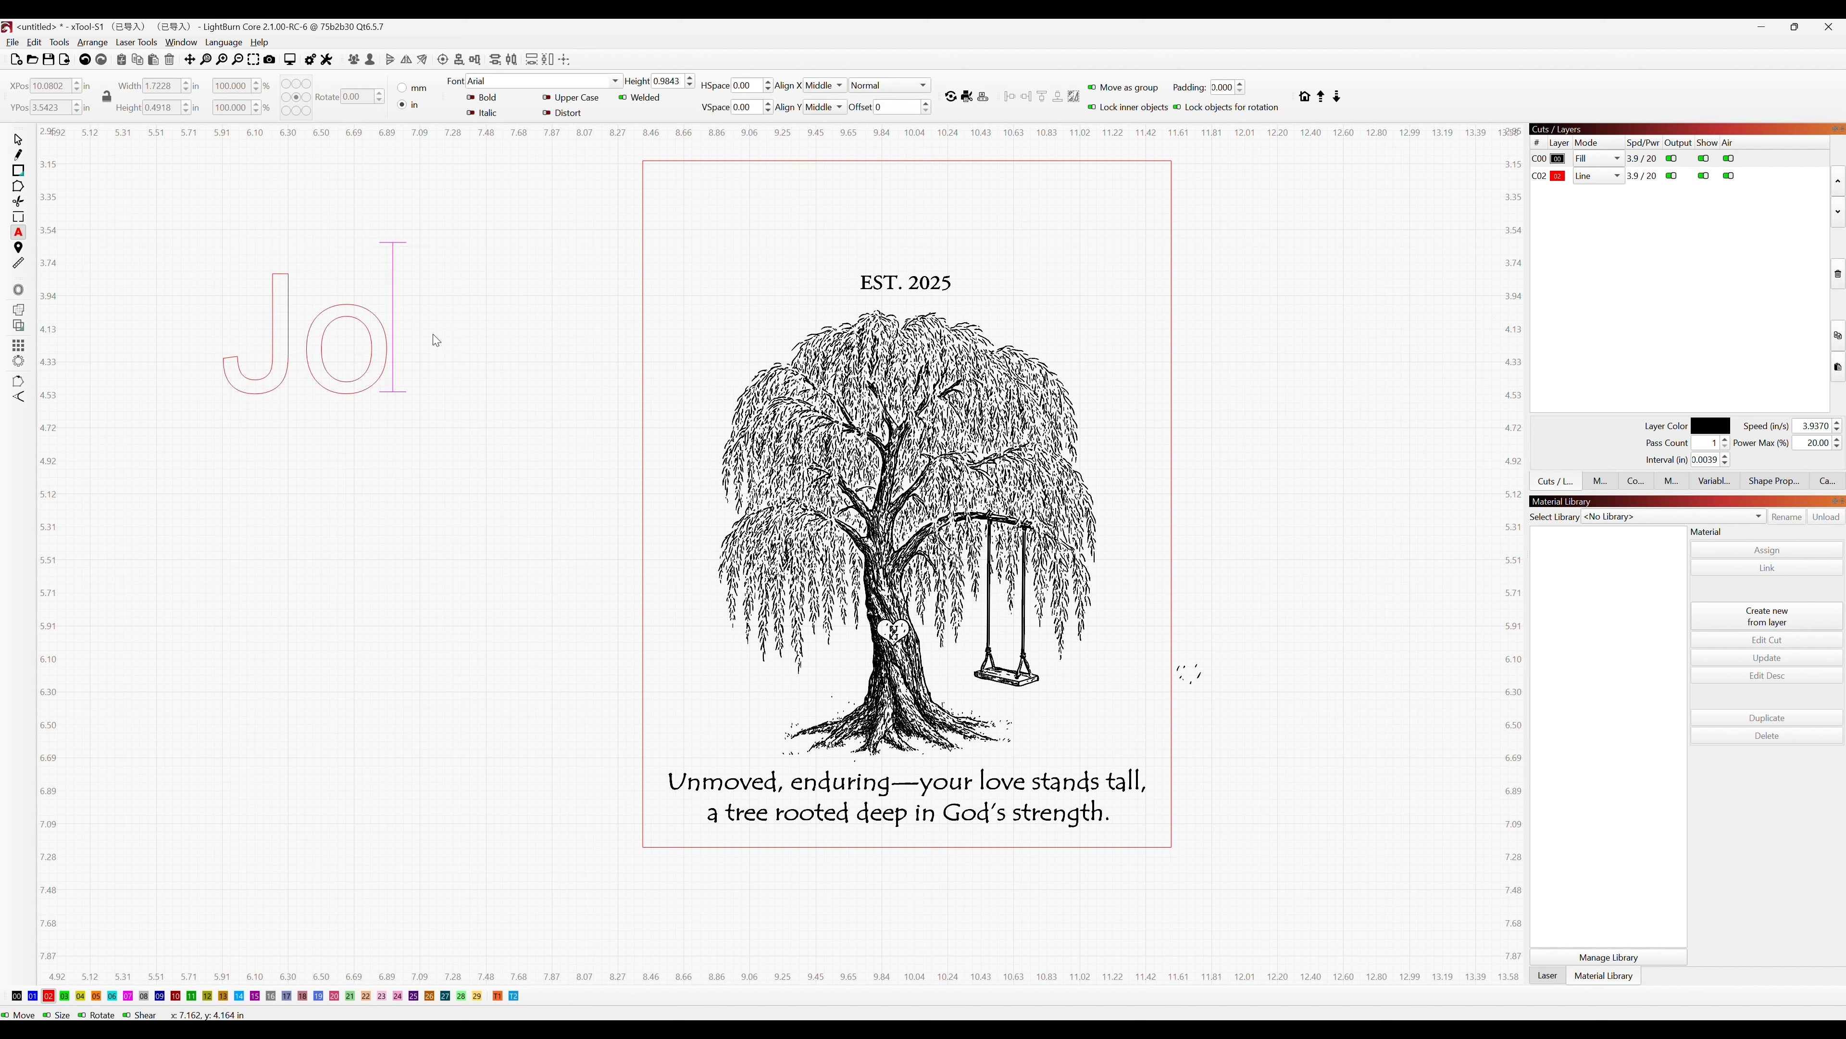
pyautogui.press('BackSpace')
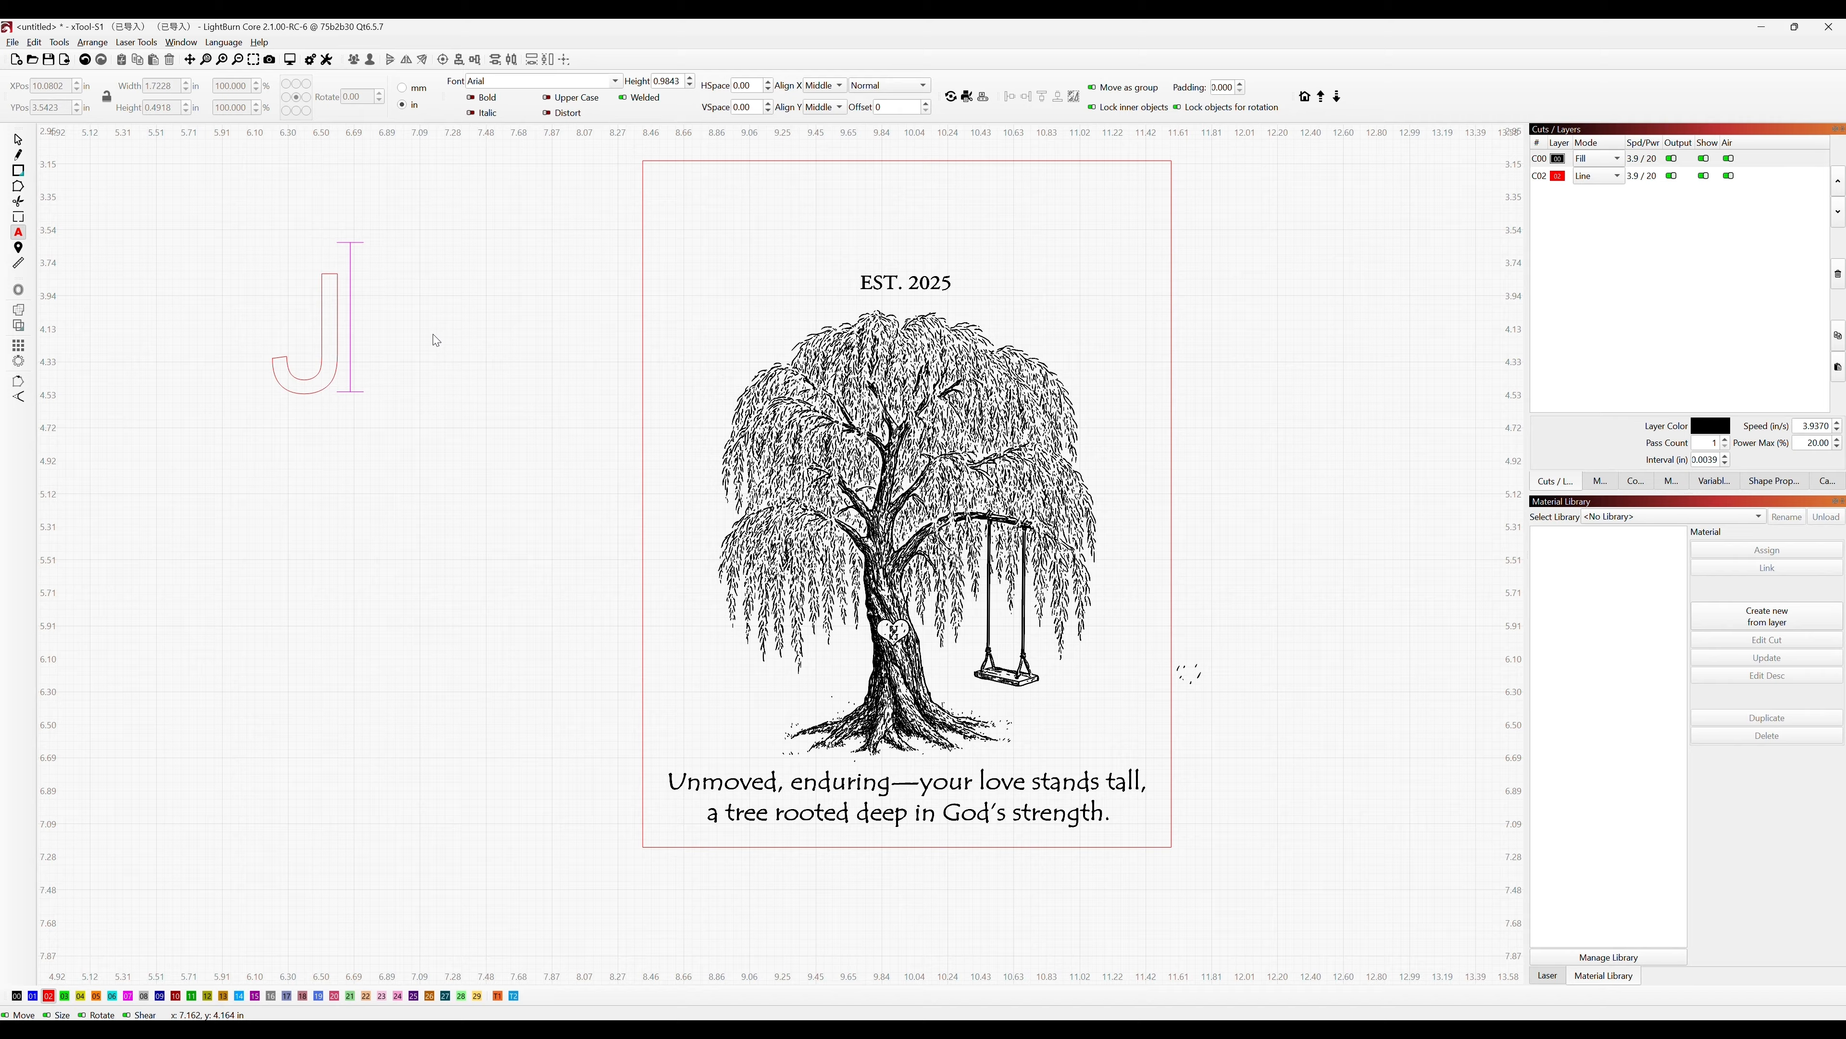
pyautogui.write('im')
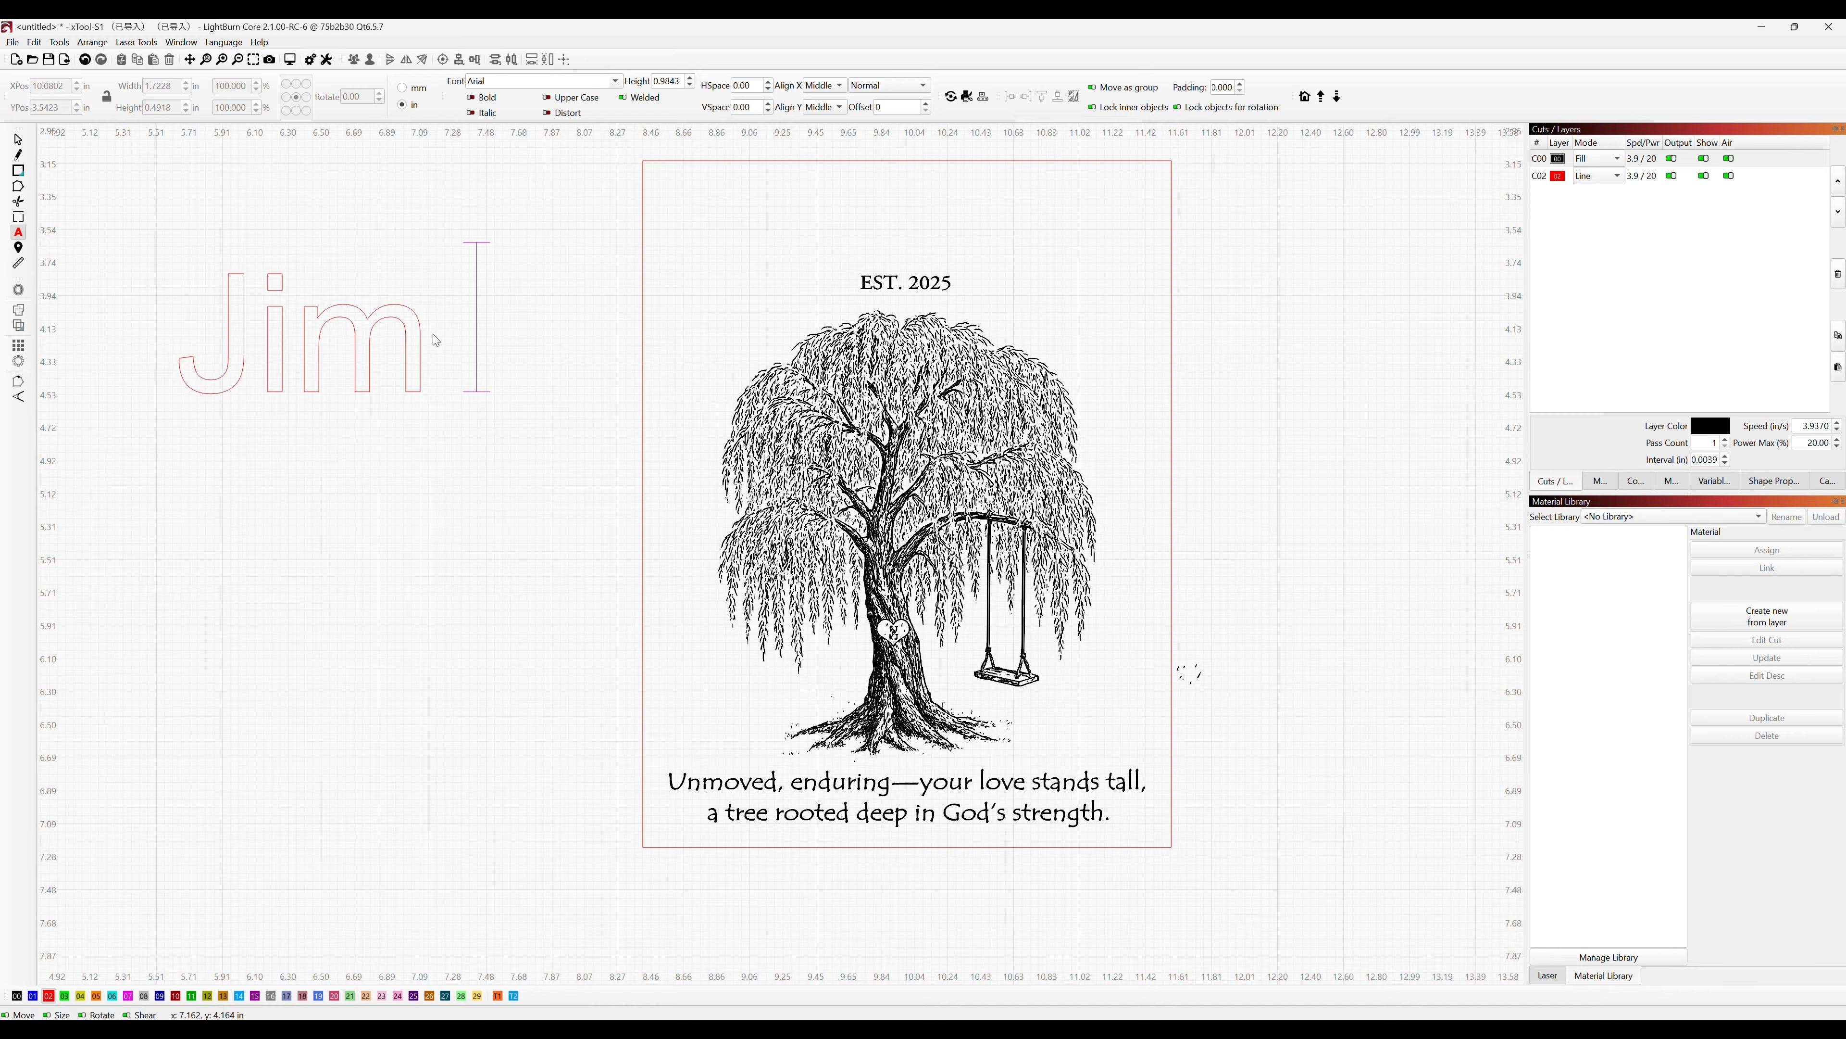
pyautogui.write('& Shell')
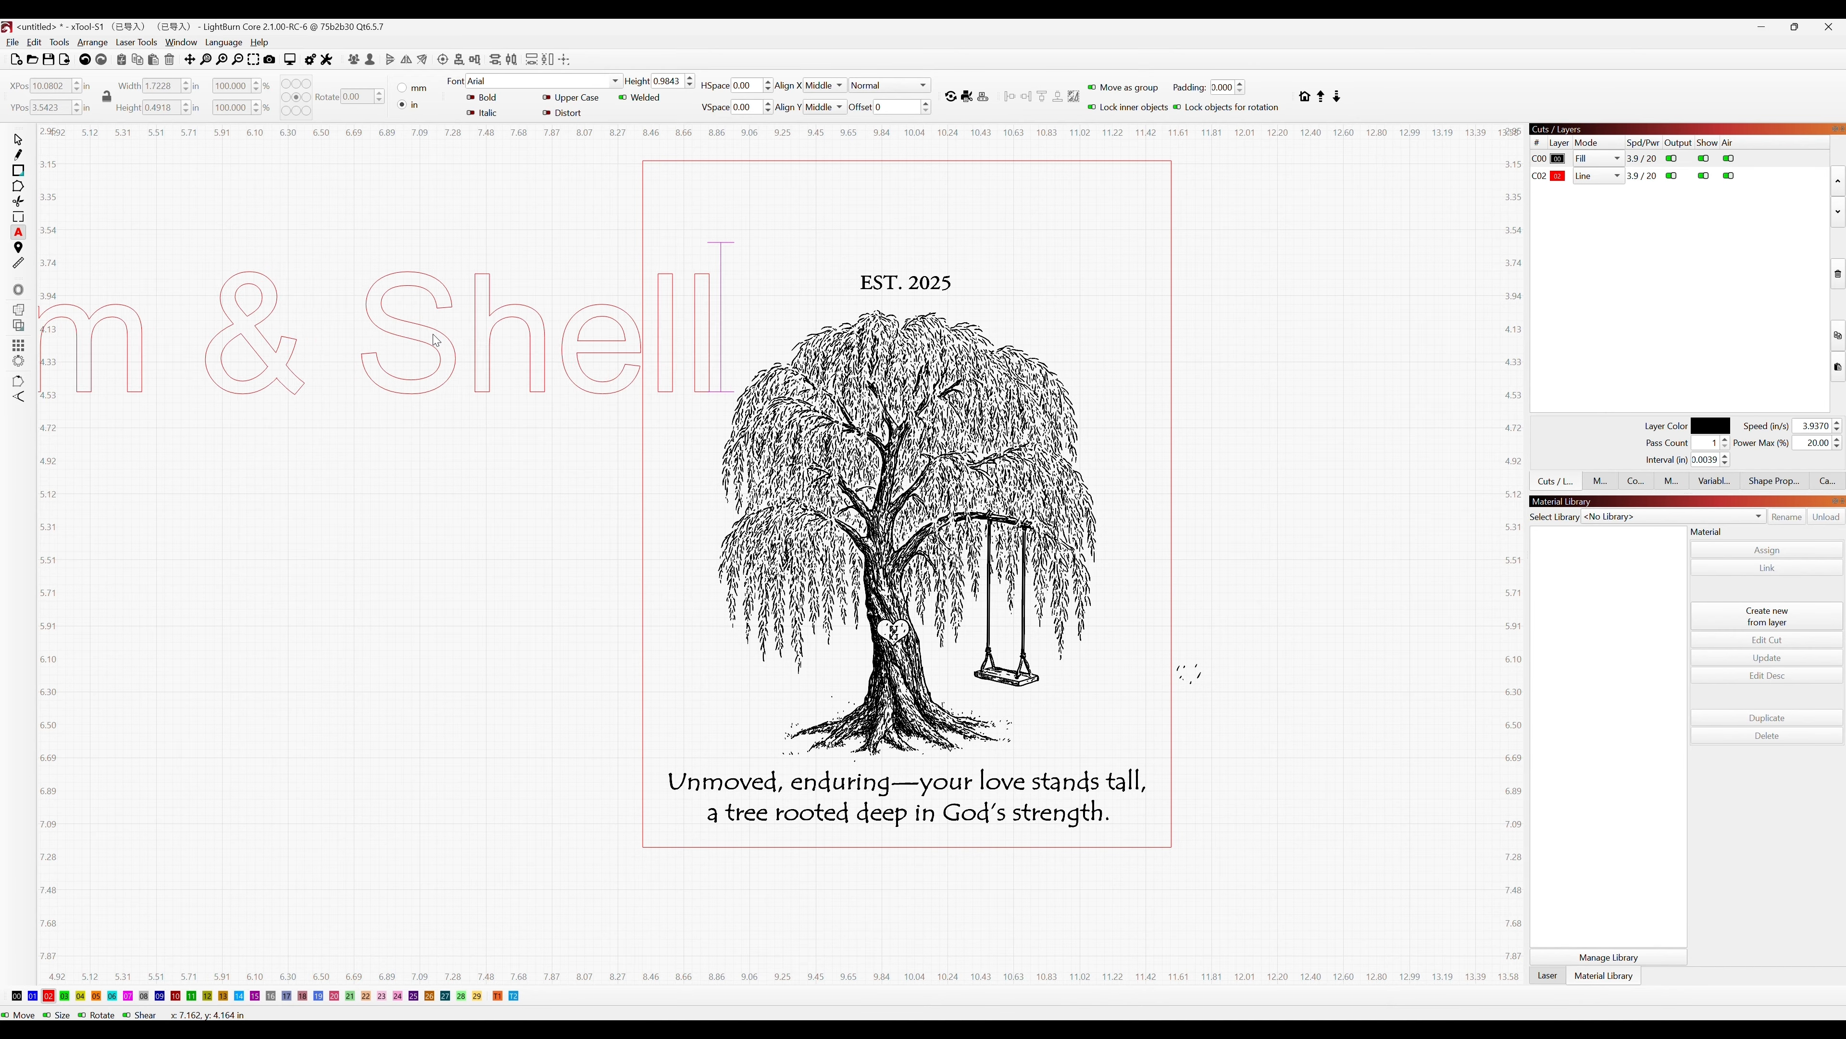
pyautogui.write('ty')
pyautogui.press('BackSpace')
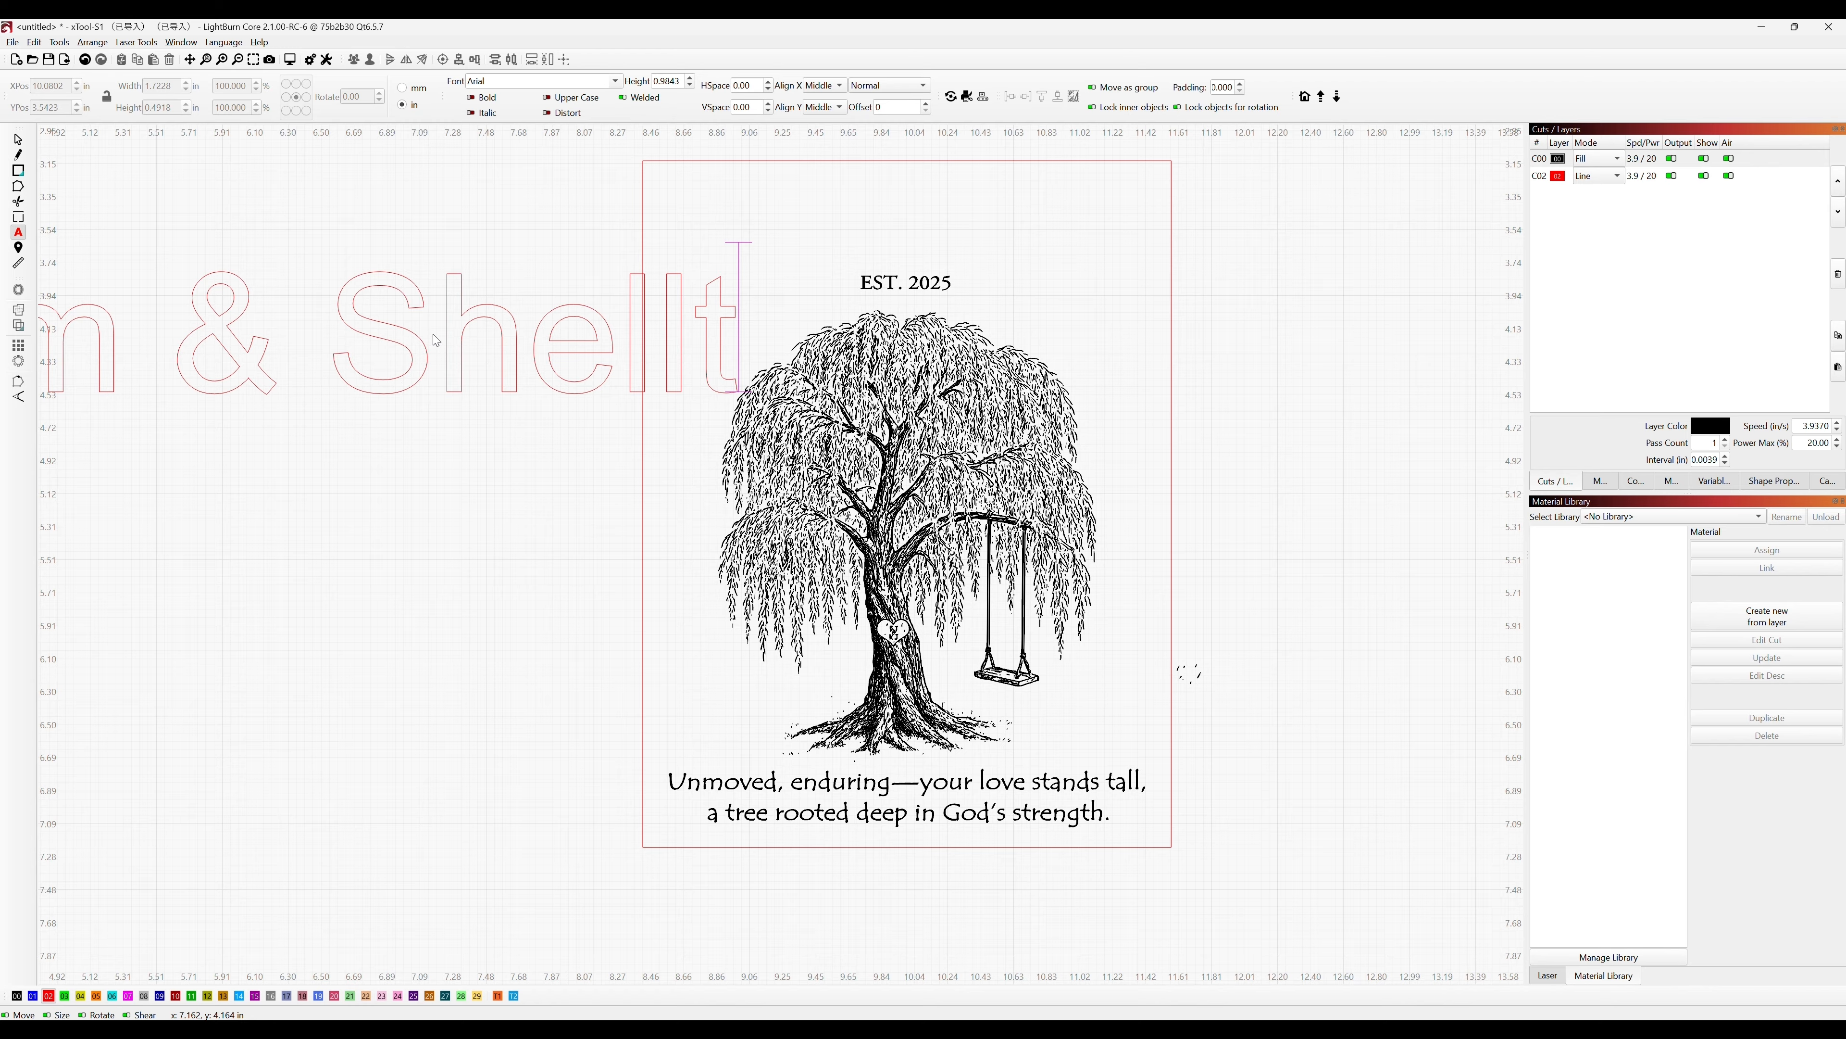
pyautogui.press('BackSpace')
pyautogui.write('y')
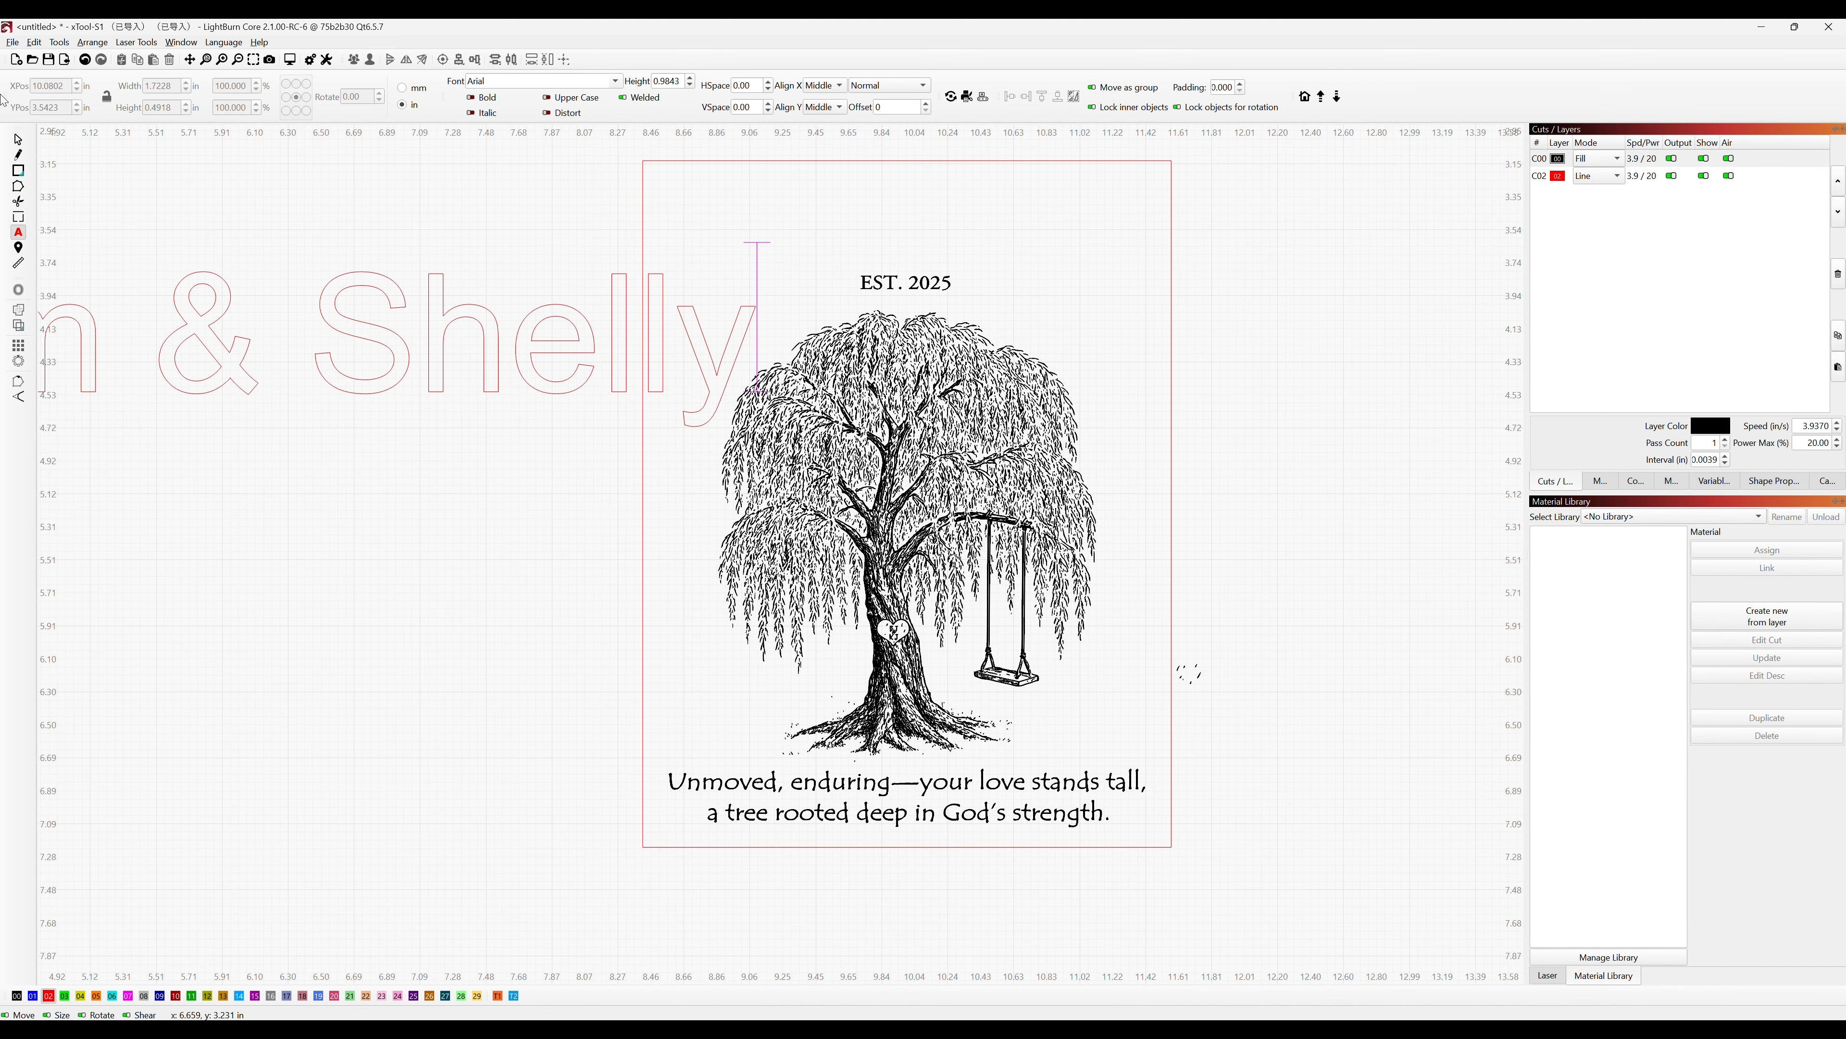
pyautogui.click(18, 139)
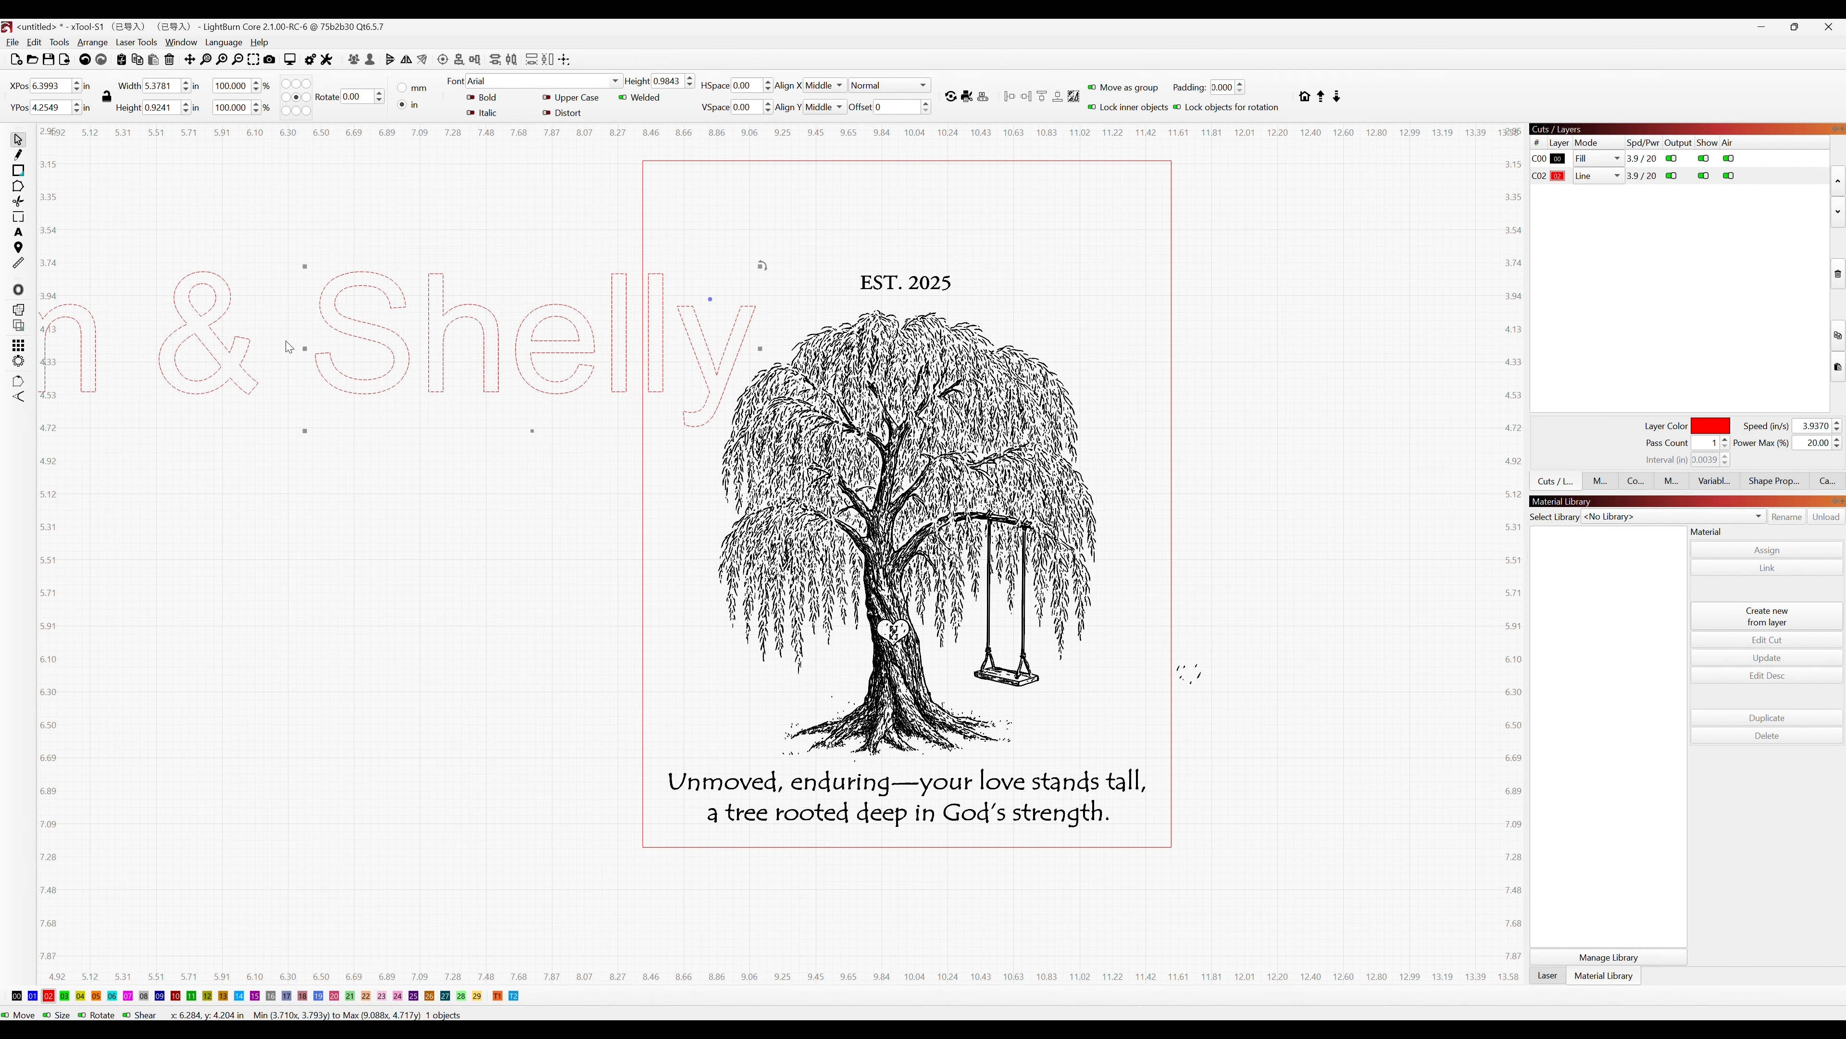
# Scale the couple's names text to about 2.52 in wide and place it above the EST. 2025 line on the card.
pyautogui.moveTo(331, 364); pyautogui.dragTo(951, 253)
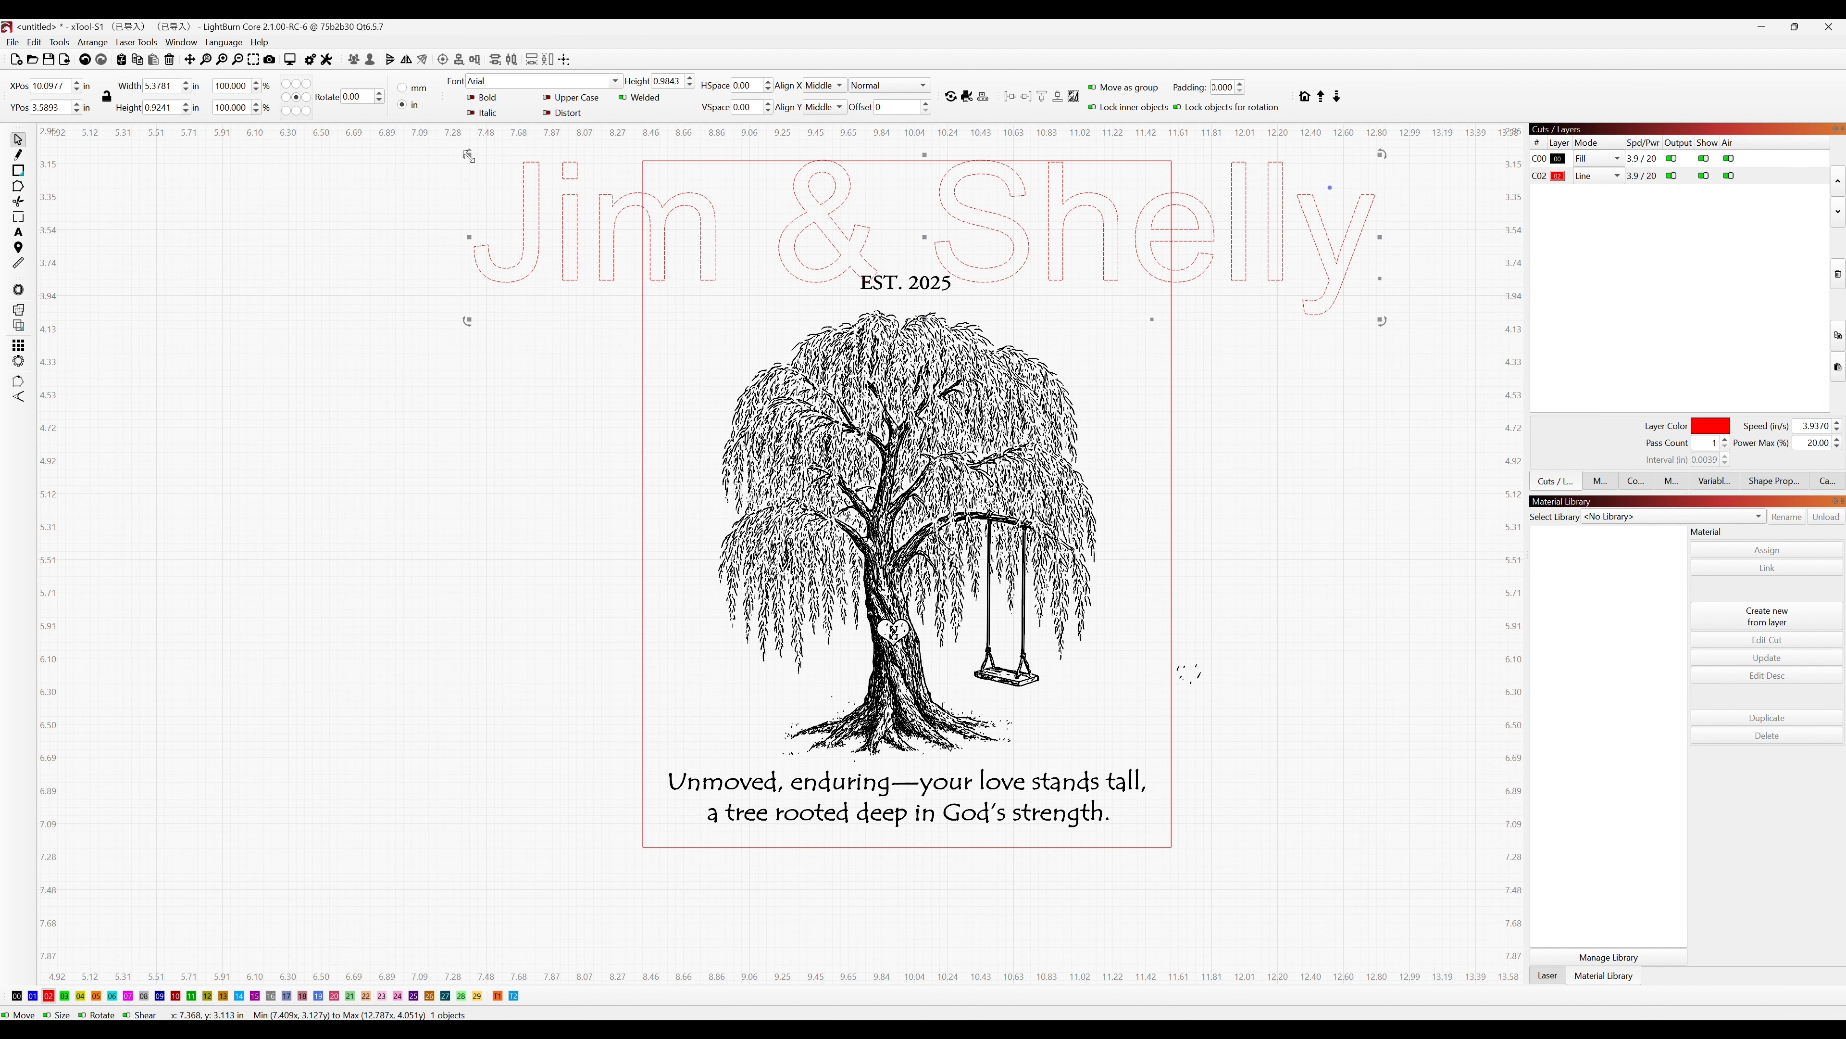
pyautogui.moveTo(469, 156); pyautogui.dragTo(949, 239)
pyautogui.click(1153, 282)
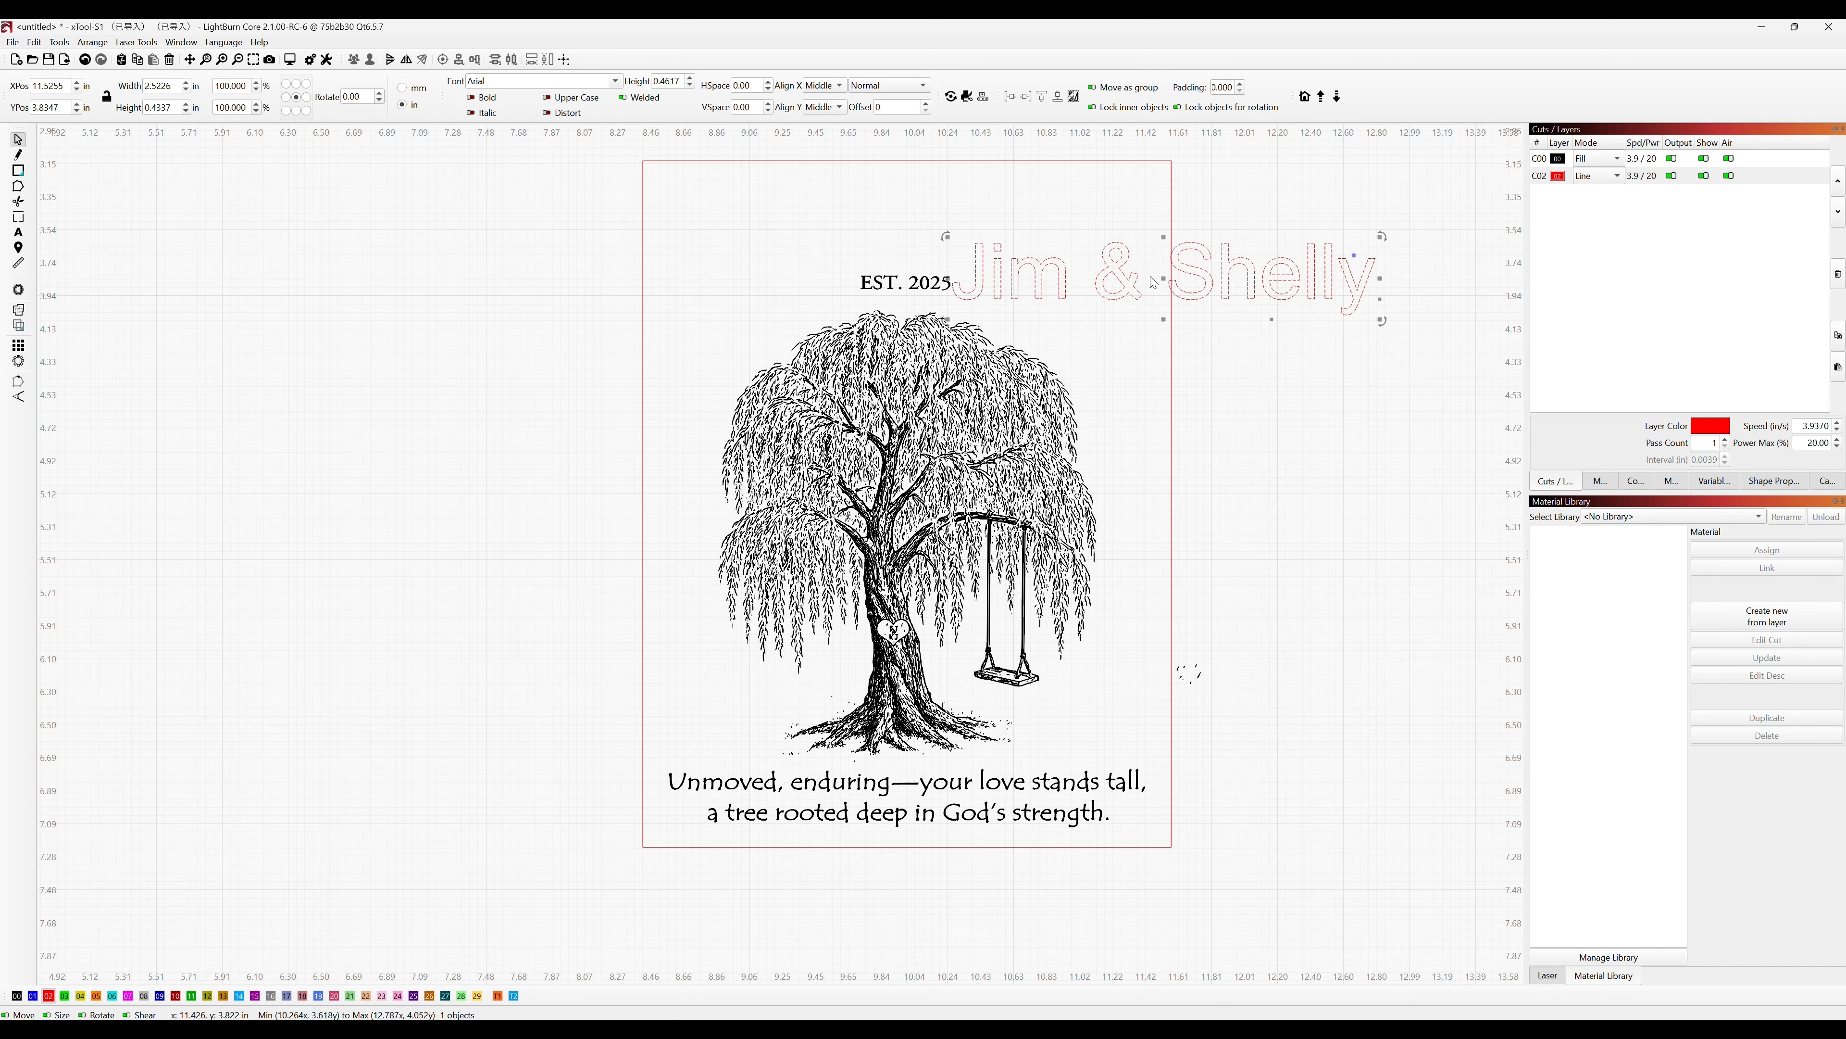
pyautogui.moveTo(1153, 282); pyautogui.dragTo(931, 236)
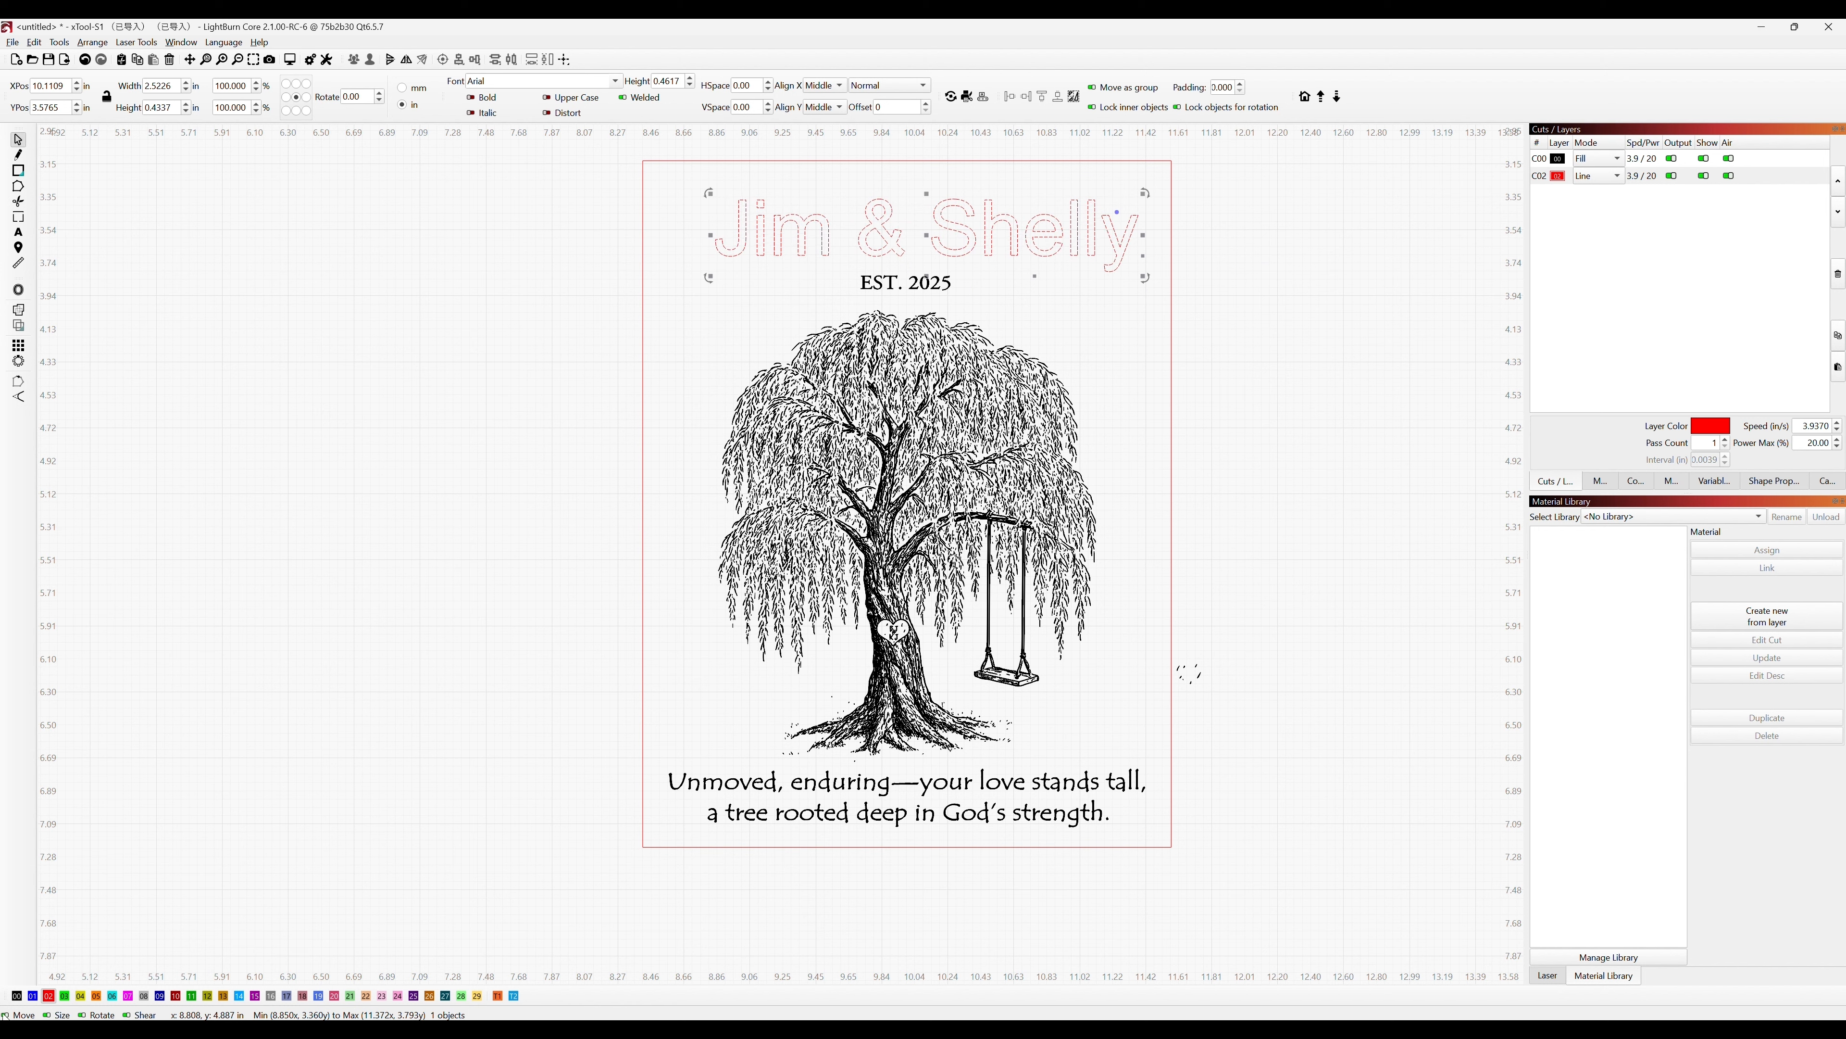
# Assign the names text to the black C00 layer and set its font to Wanted Signature.
pyautogui.click(17, 995)
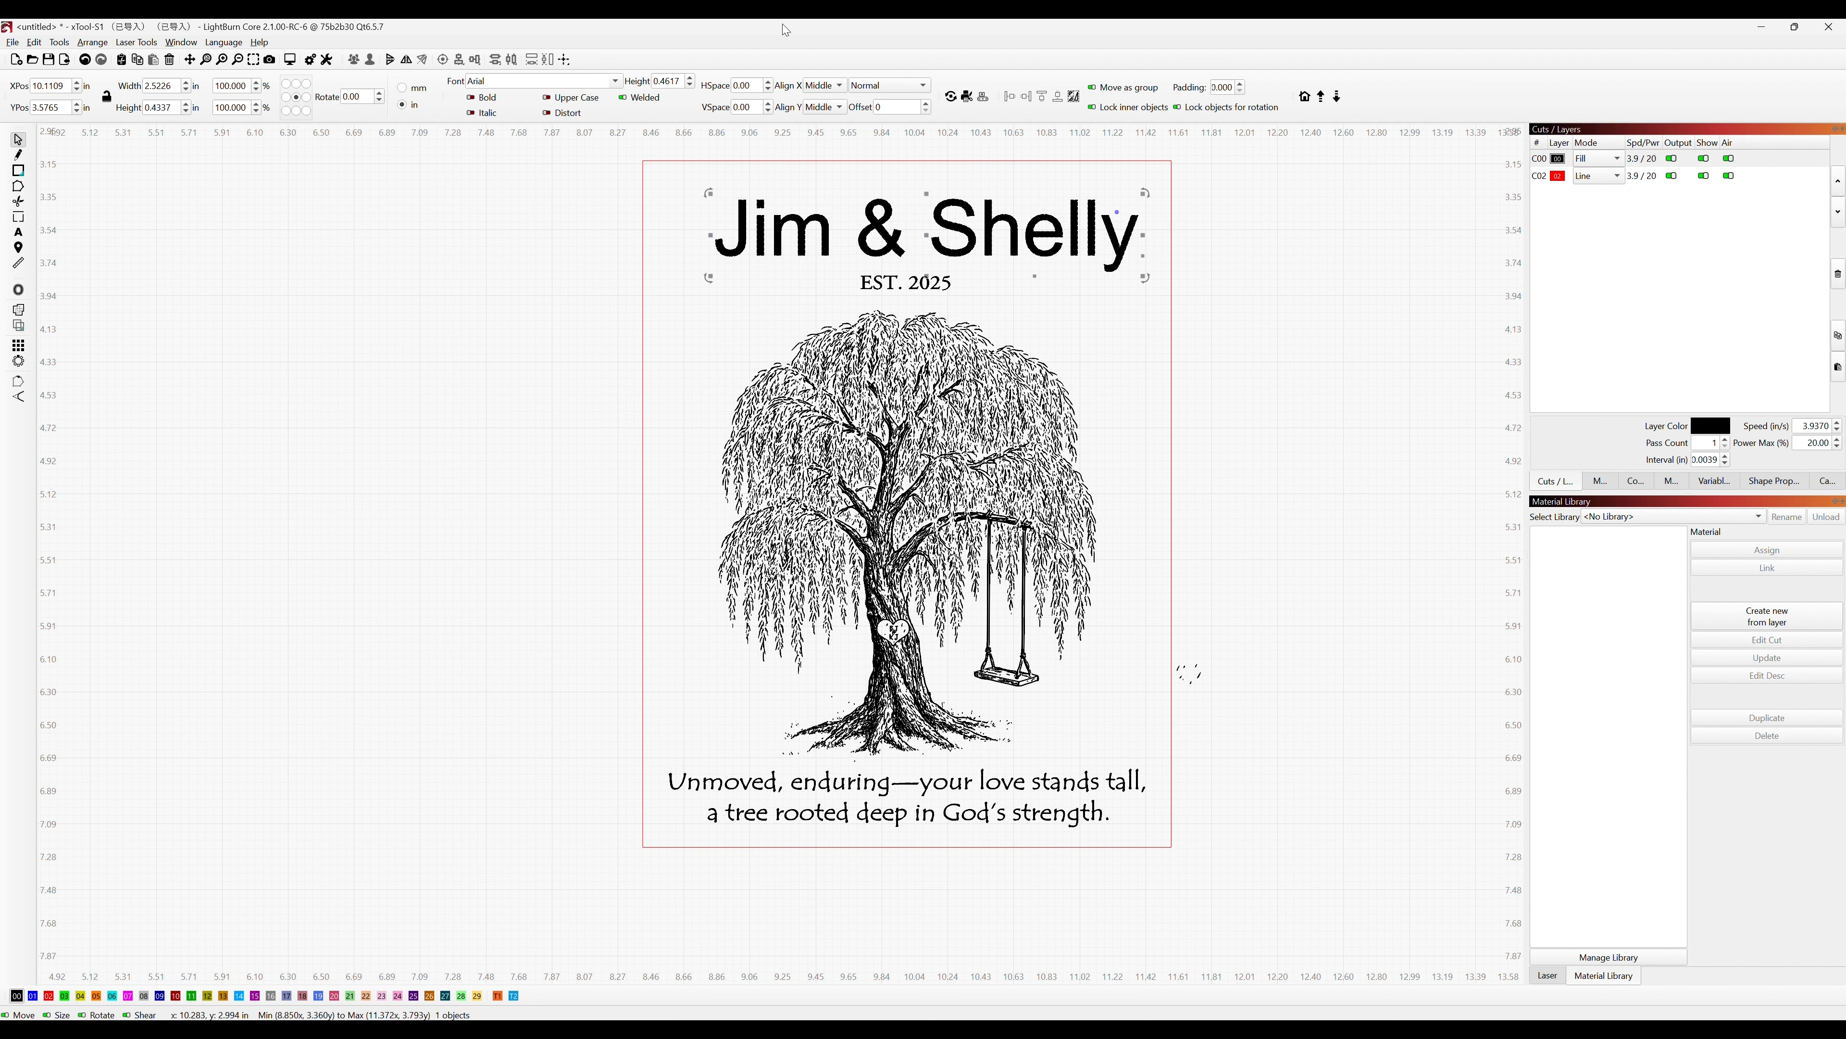
pyautogui.click(551, 85)
pyautogui.doubleClick(499, 82)
pyautogui.write('wanted Signature')
pyautogui.press('Return')
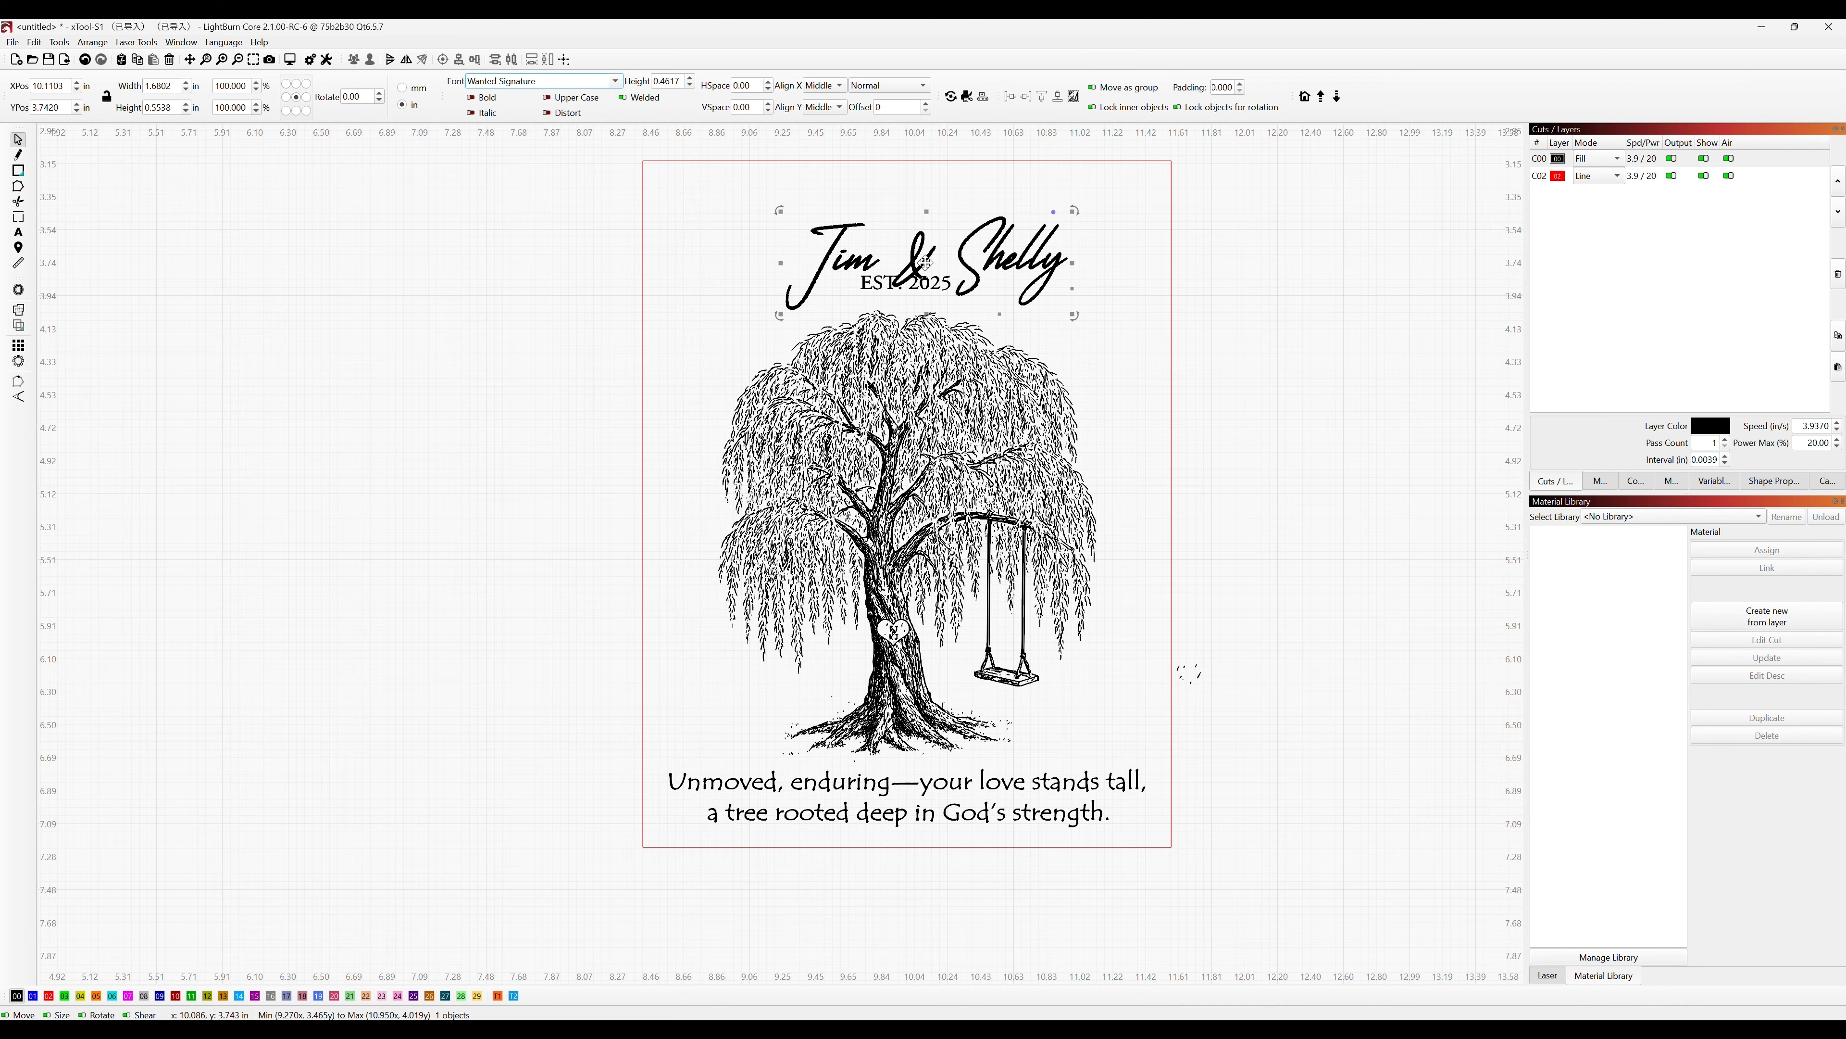
# Bend the names text into a slight arch and position it just above the EST. 2025 line.
pyautogui.moveTo(918, 246); pyautogui.dragTo(914, 225)
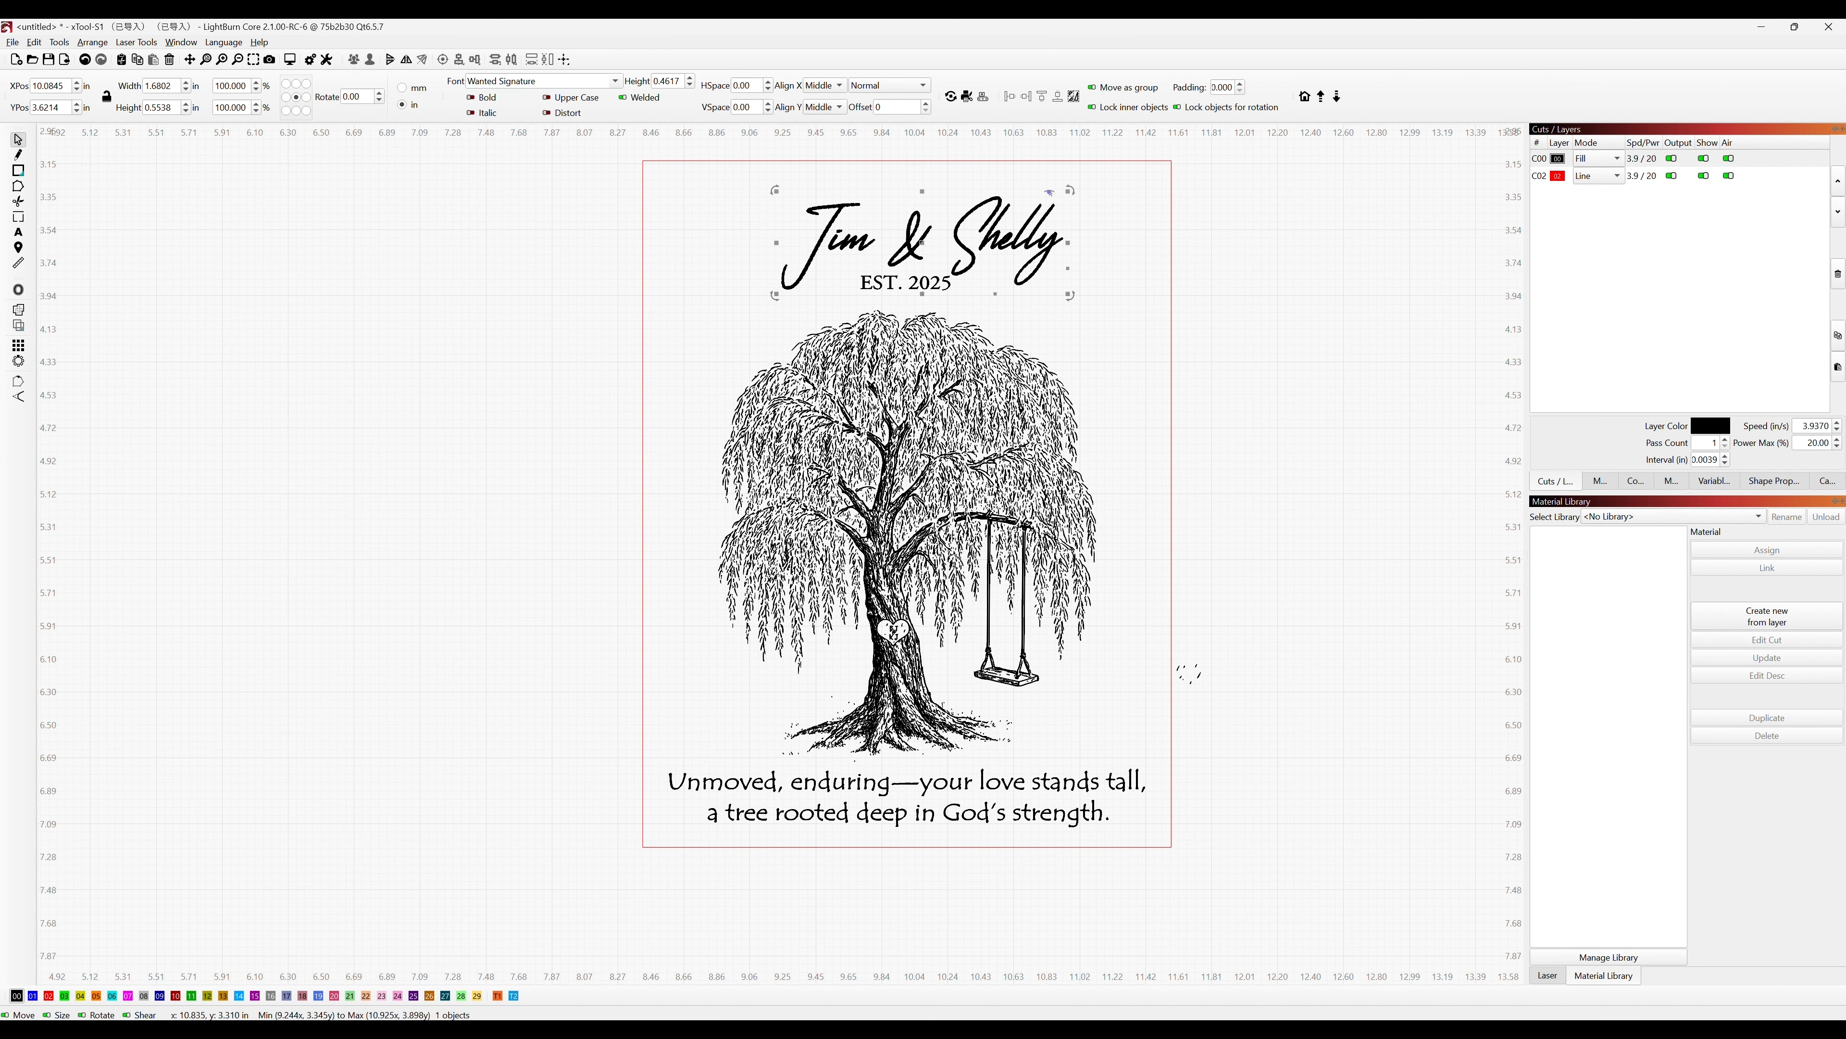
pyautogui.moveTo(1049, 193); pyautogui.dragTo(1032, 200)
pyautogui.moveTo(926, 253); pyautogui.dragTo(925, 253)
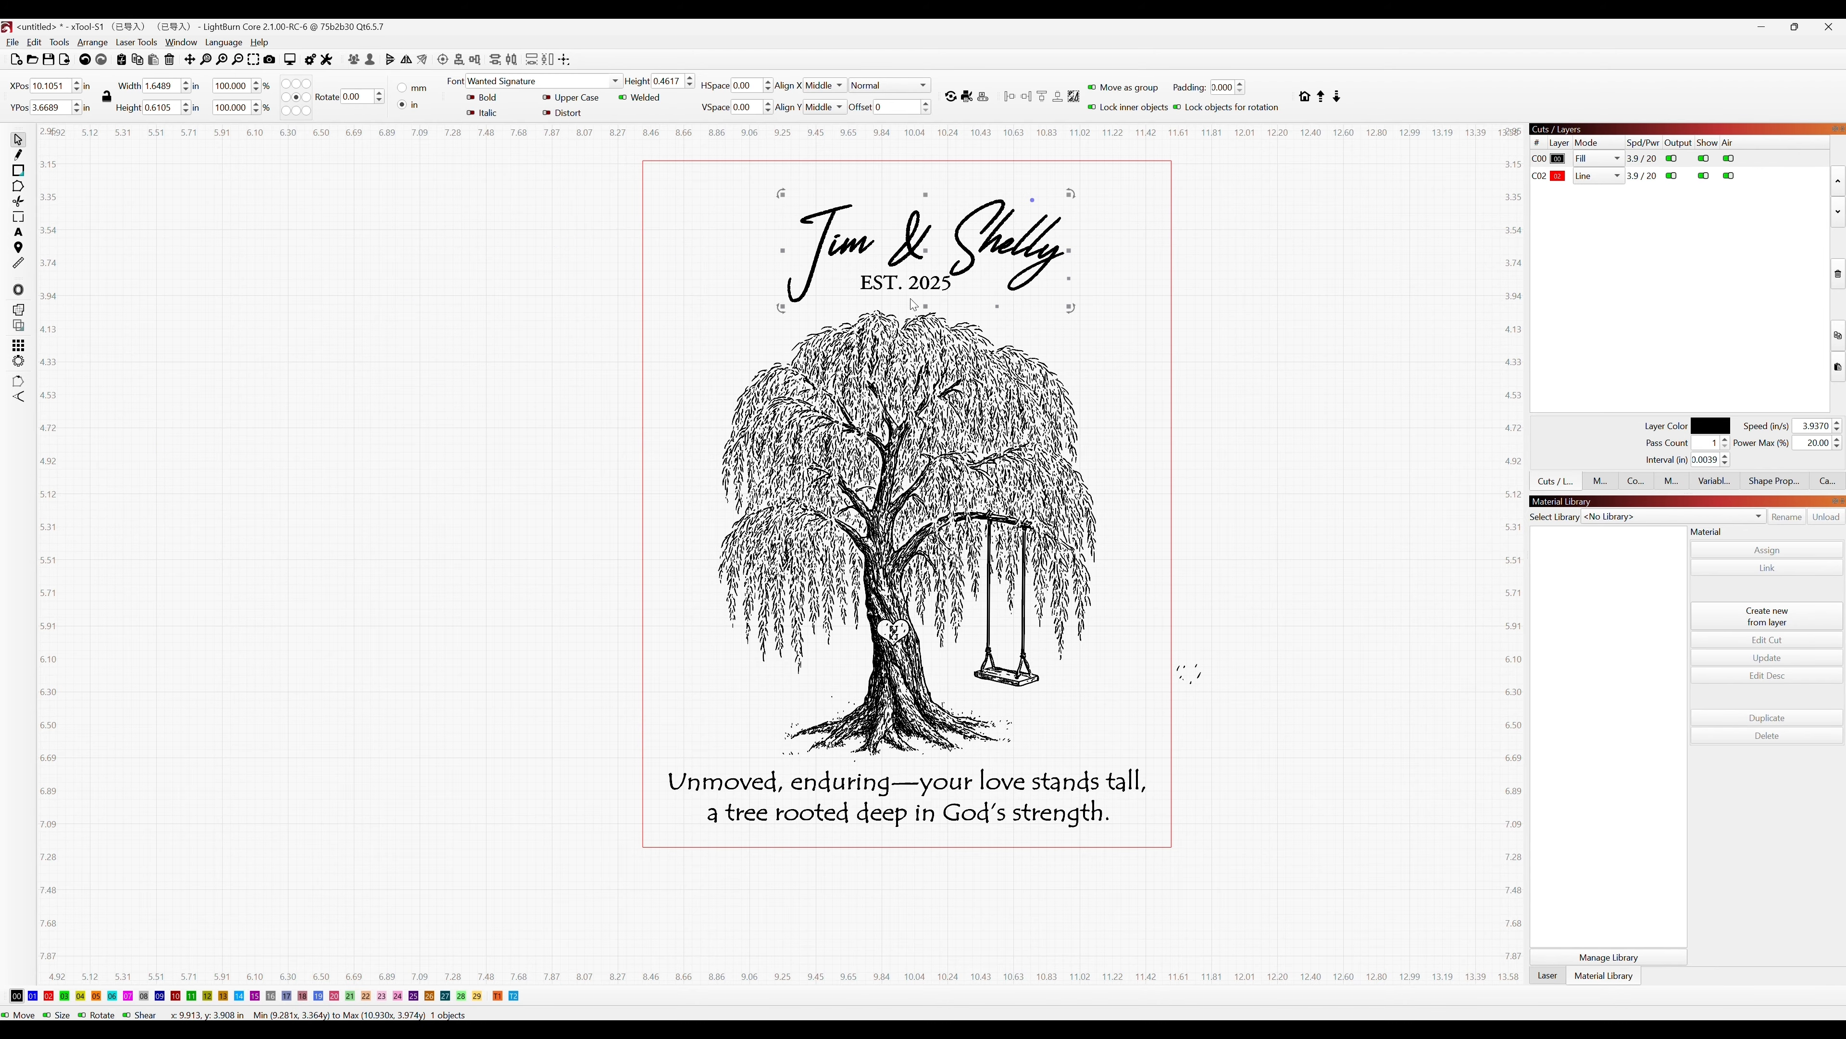
# Delete all the characters of the EST. 2025 line beneath the names.
pyautogui.click(892, 288)
pyautogui.click(924, 286)
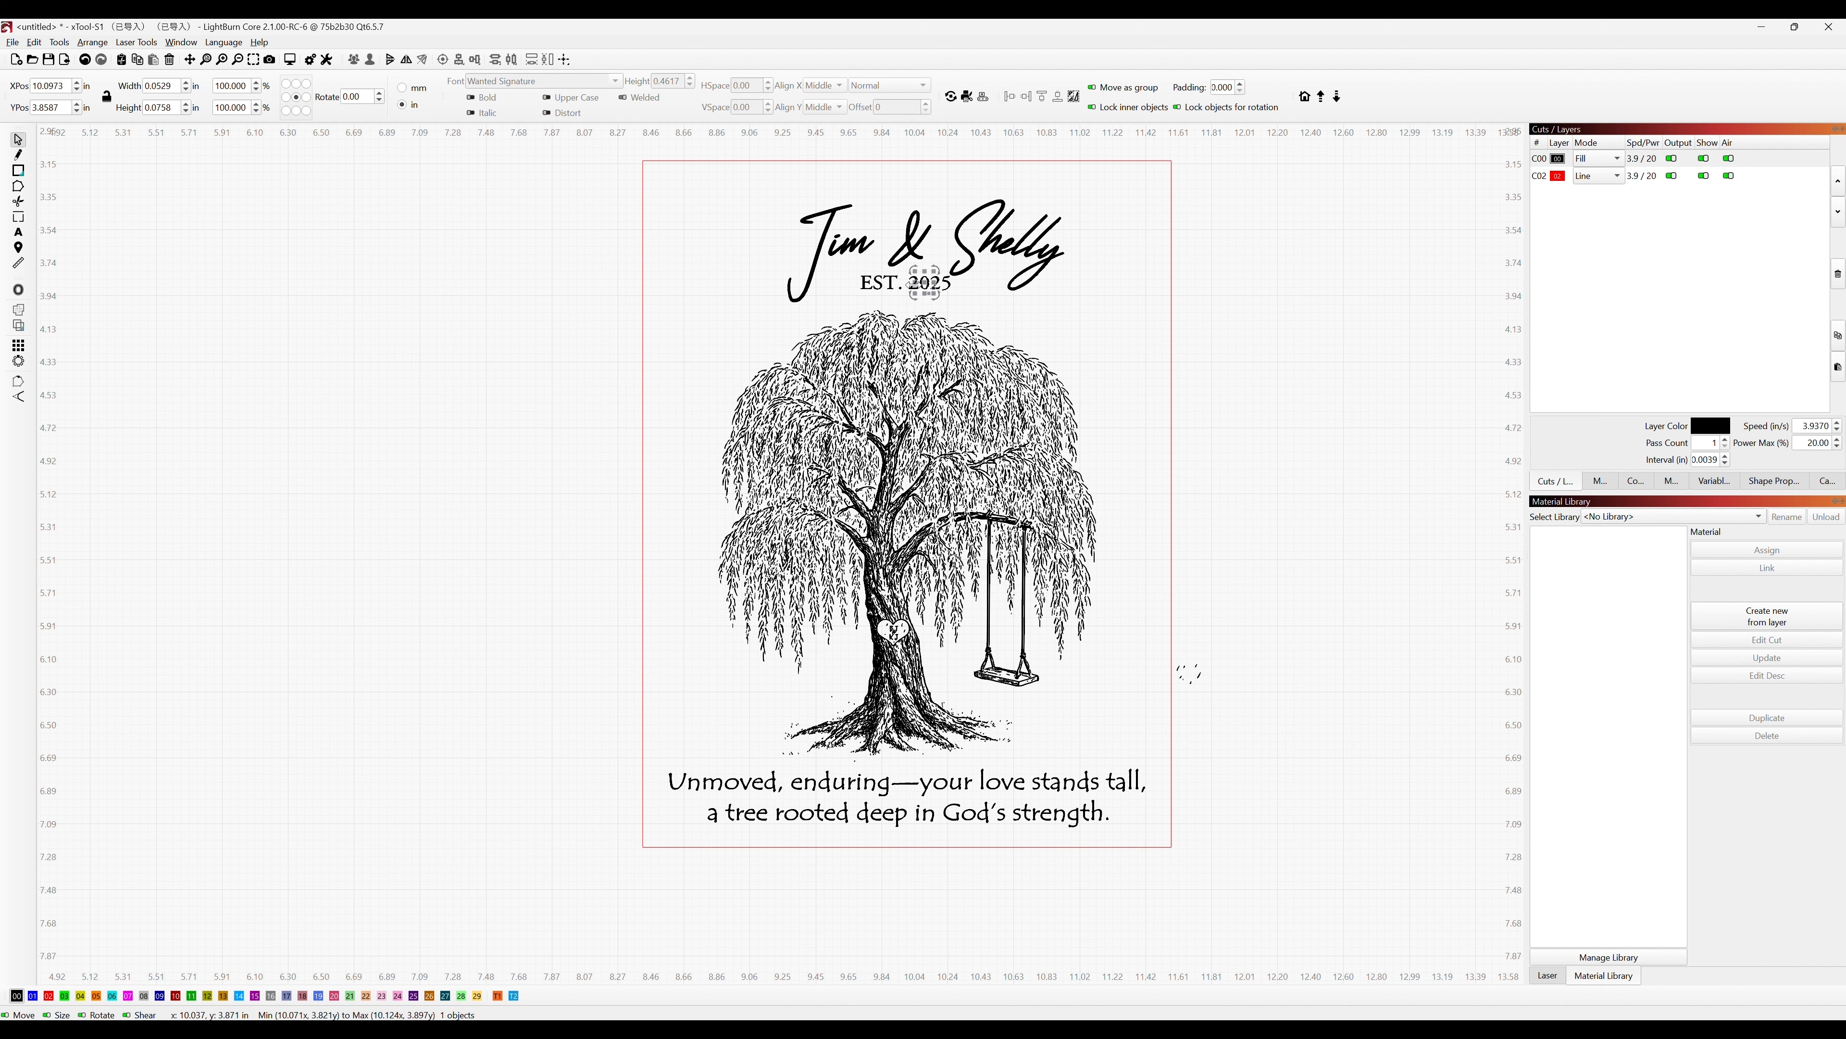
pyautogui.click(966, 290)
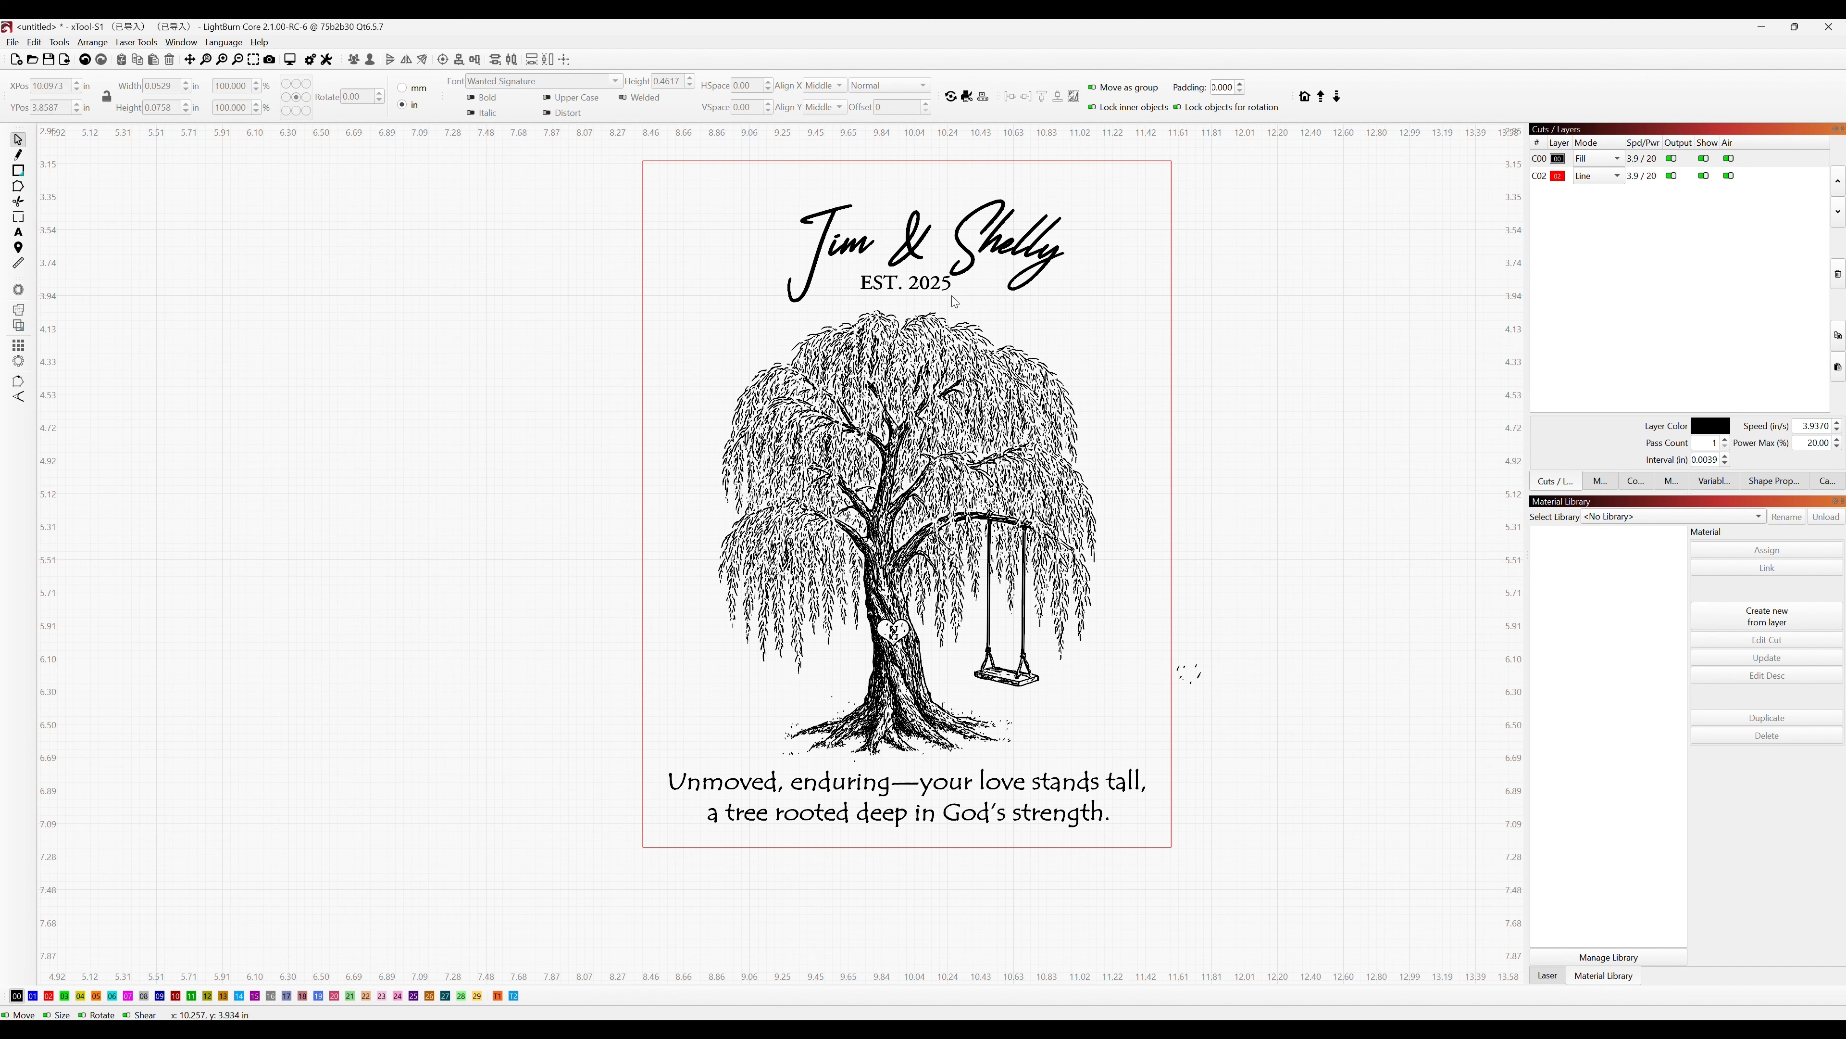
pyautogui.moveTo(954, 300); pyautogui.dragTo(864, 283)
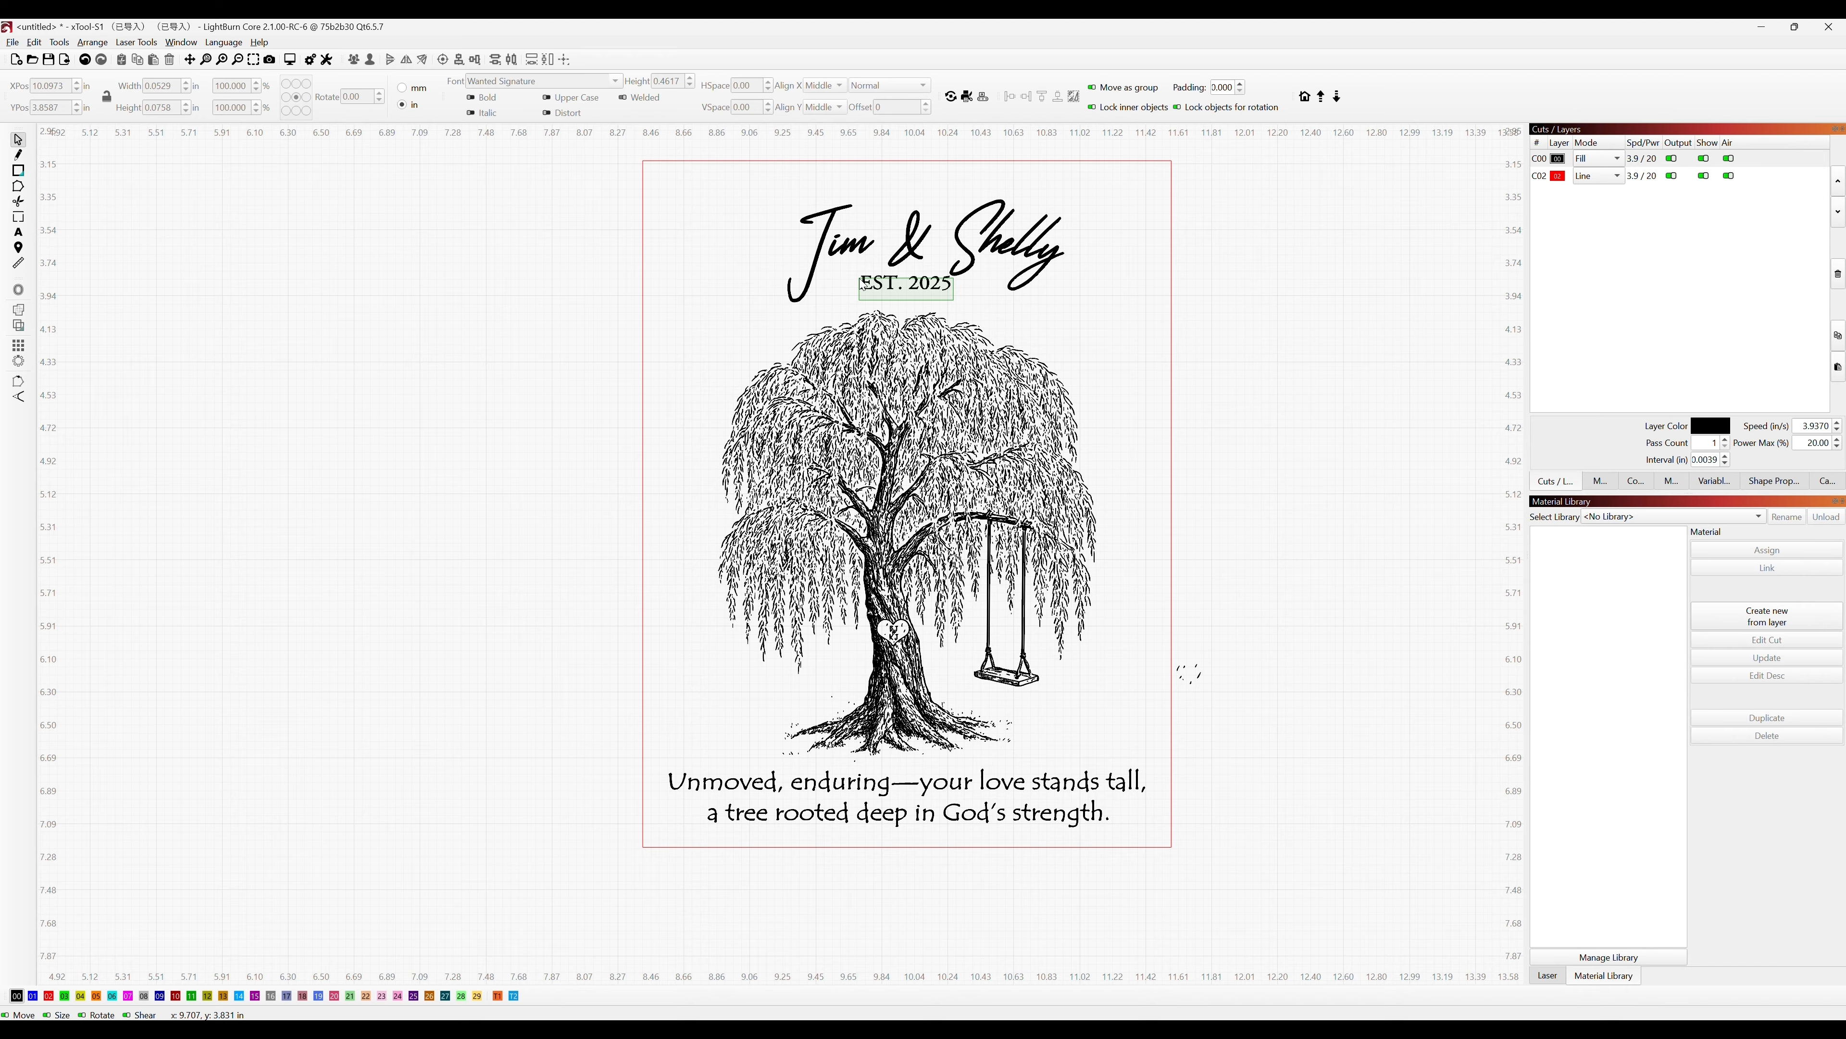
pyautogui.moveTo(863, 283); pyautogui.dragTo(858, 287)
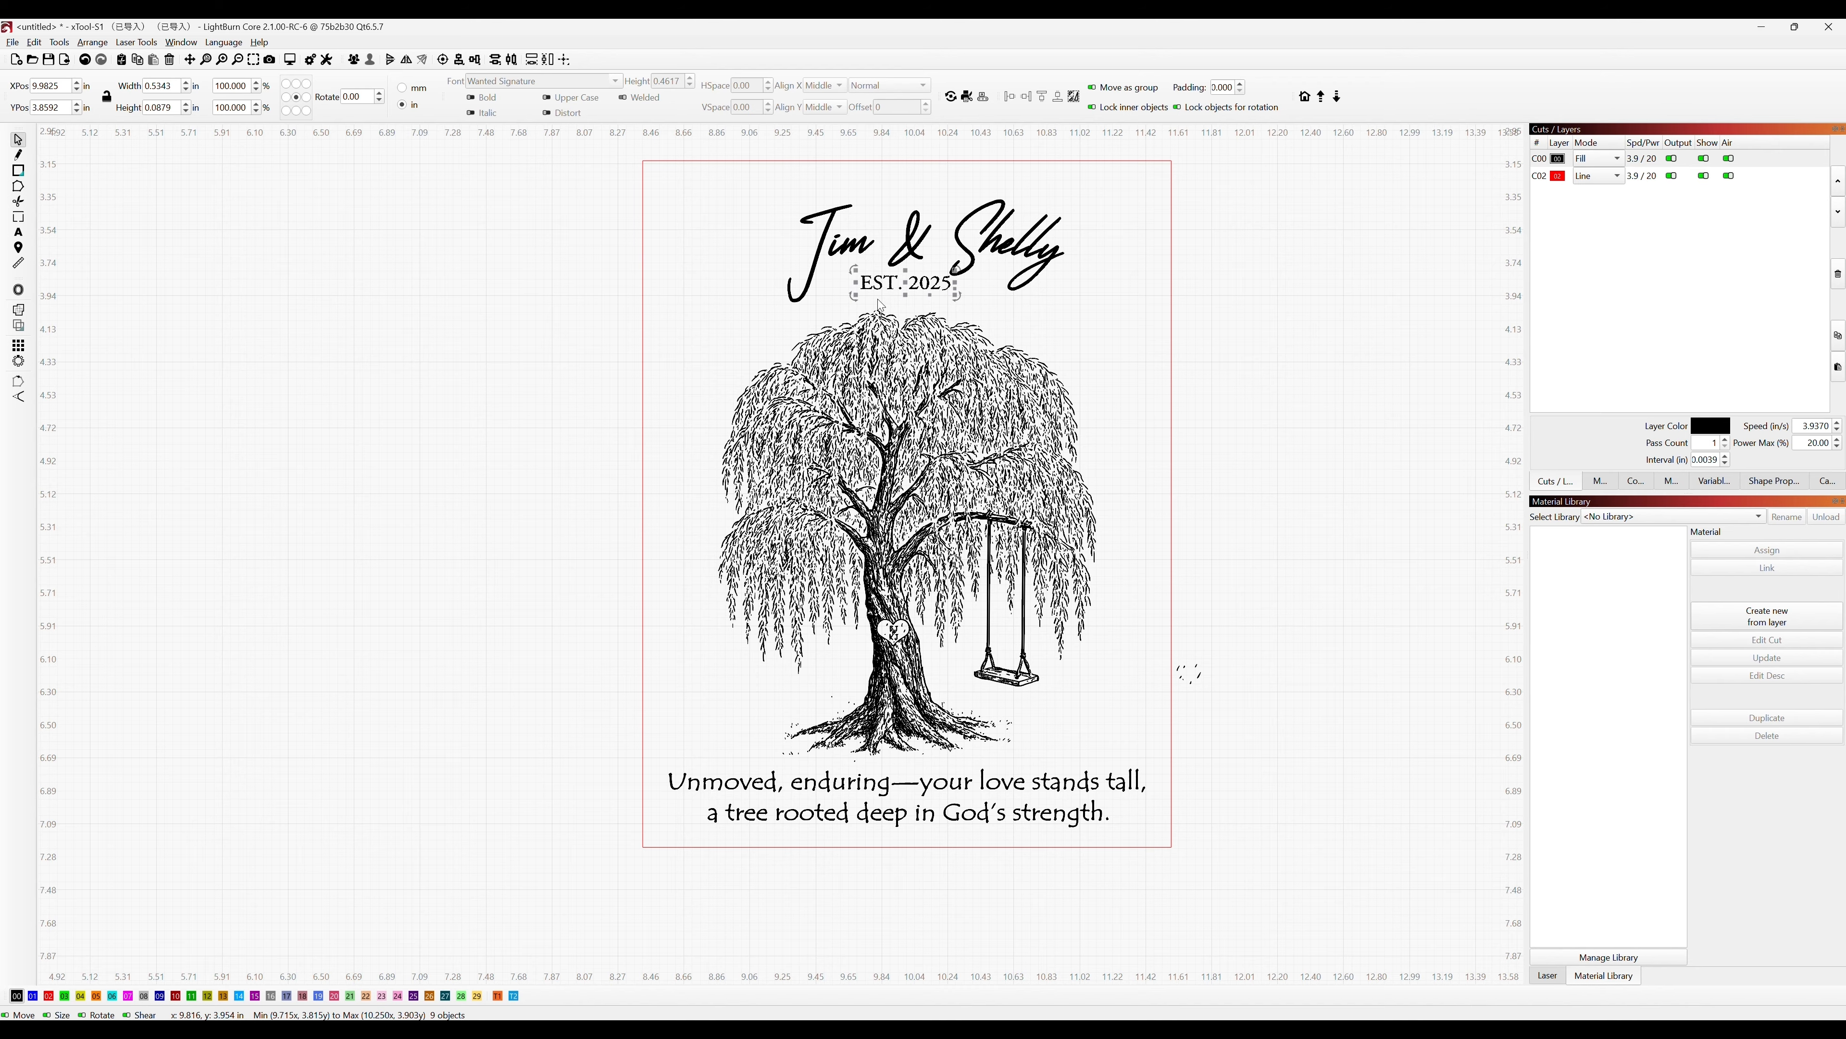
pyautogui.click(953, 293)
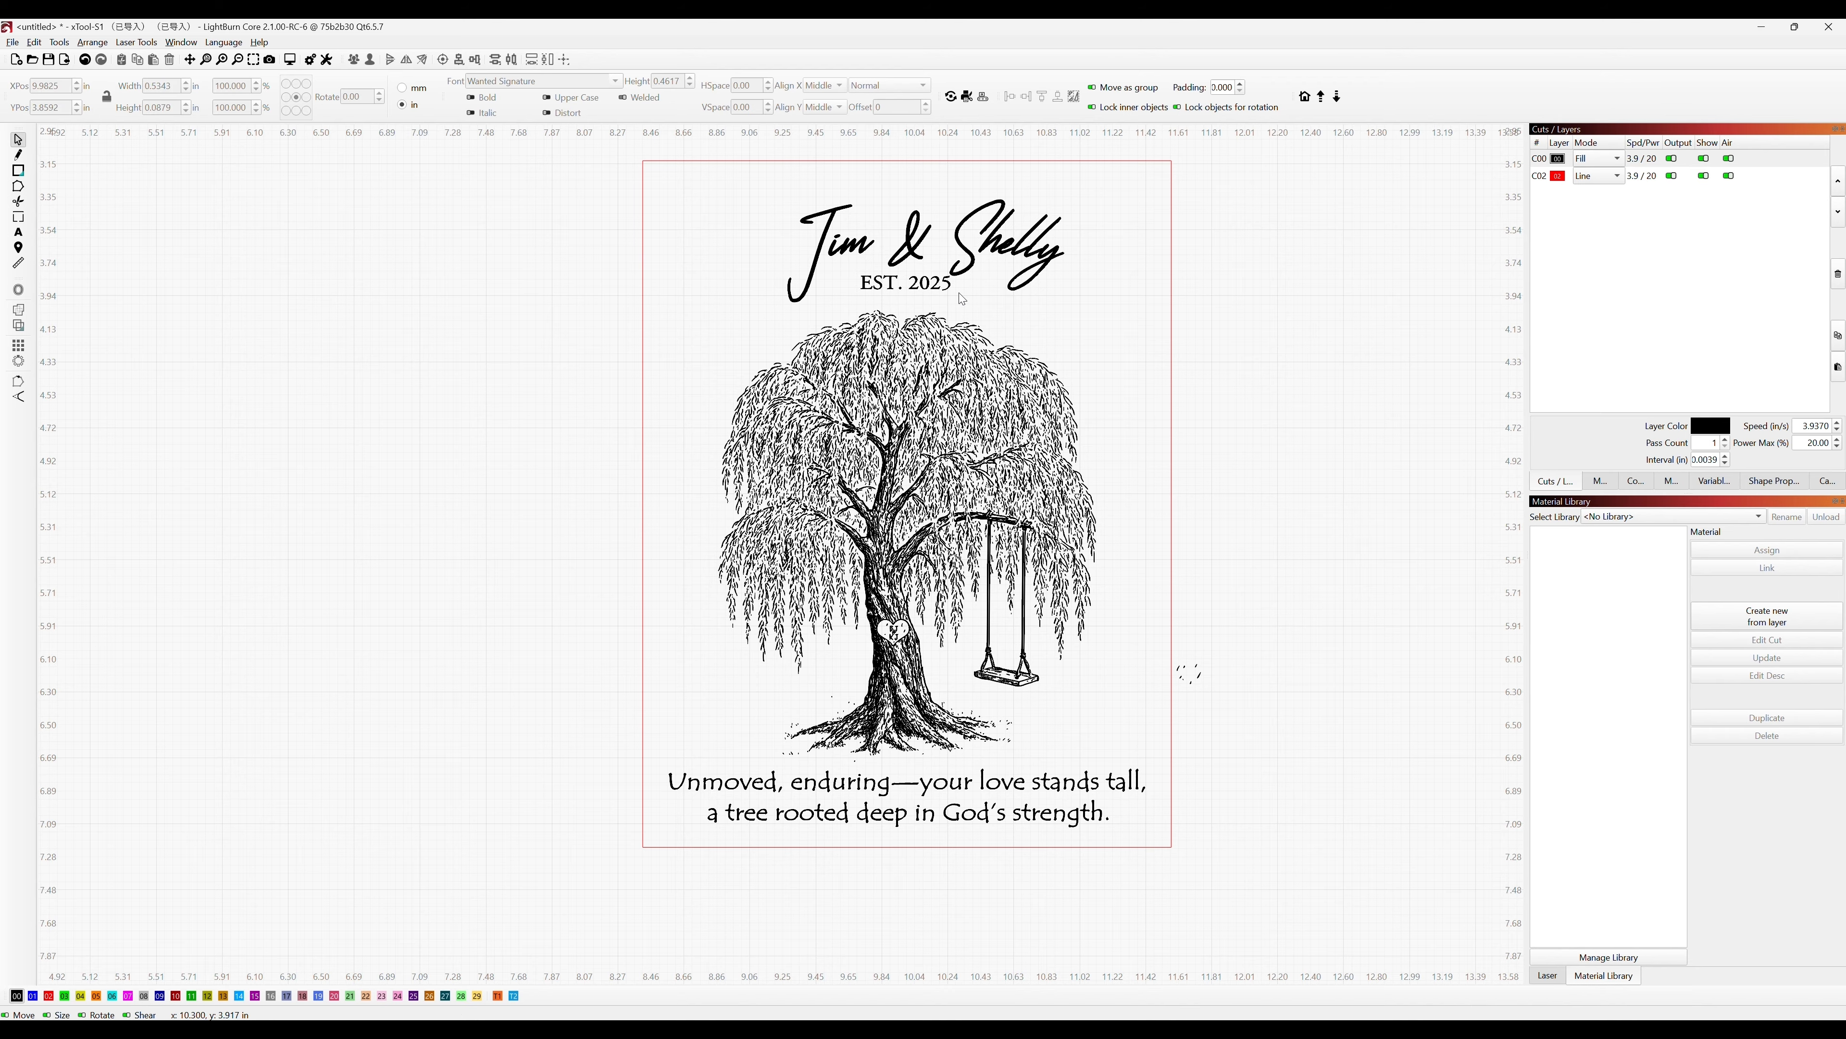
pyautogui.moveTo(960, 294); pyautogui.dragTo(856, 288)
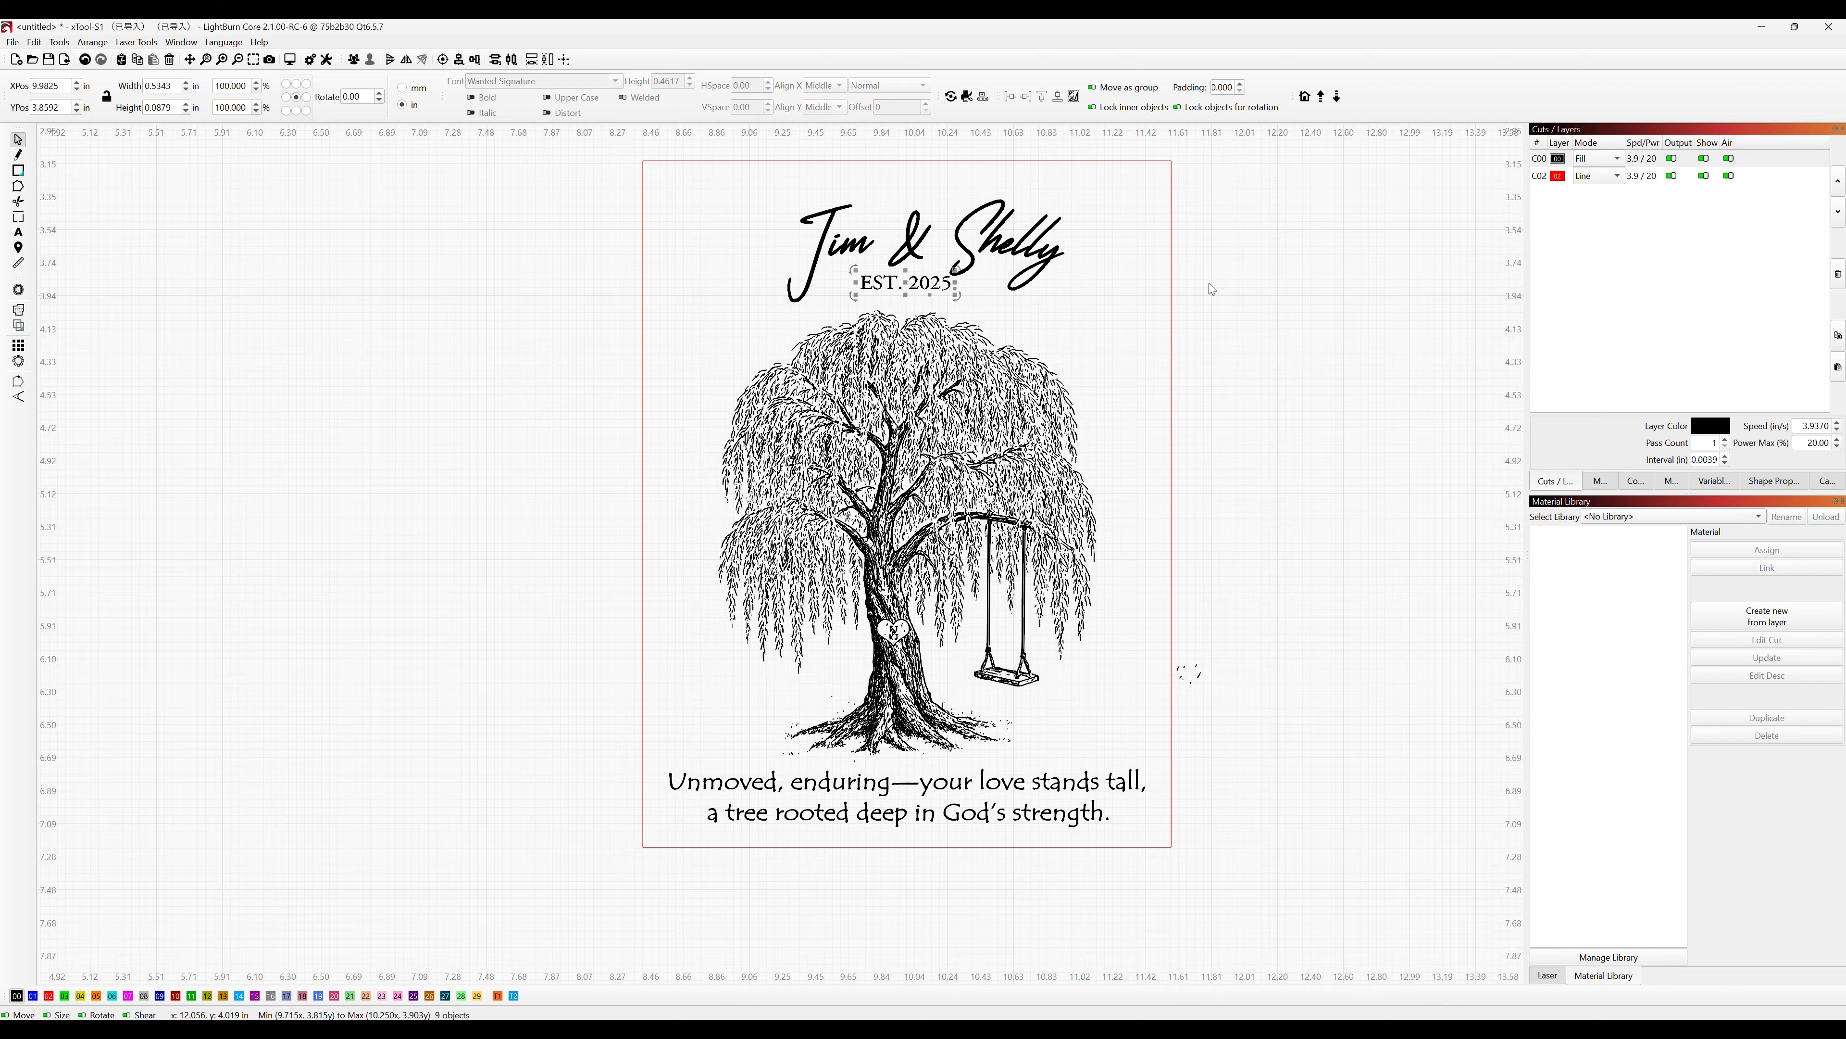
pyautogui.press('Delete')
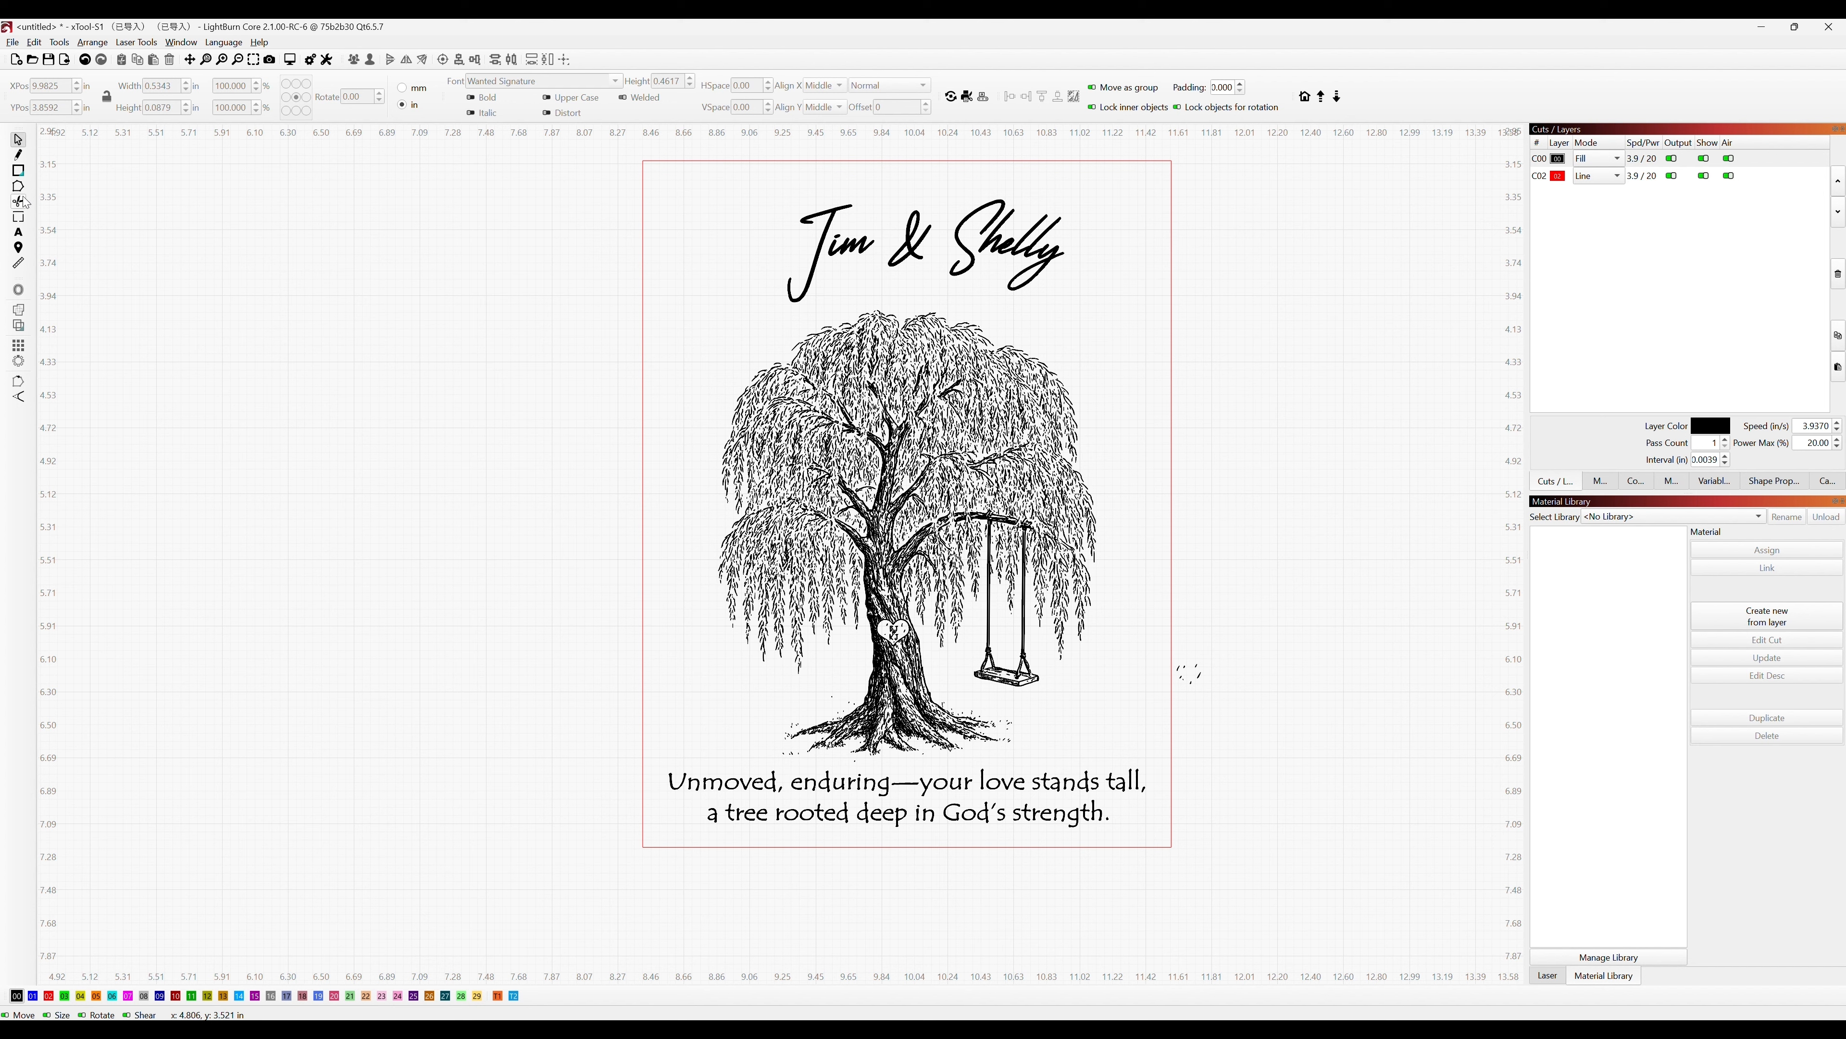
# Add a text object reading "EST. 2026" in the empty area beside the card.
pyautogui.click(17, 233)
pyautogui.click(333, 341)
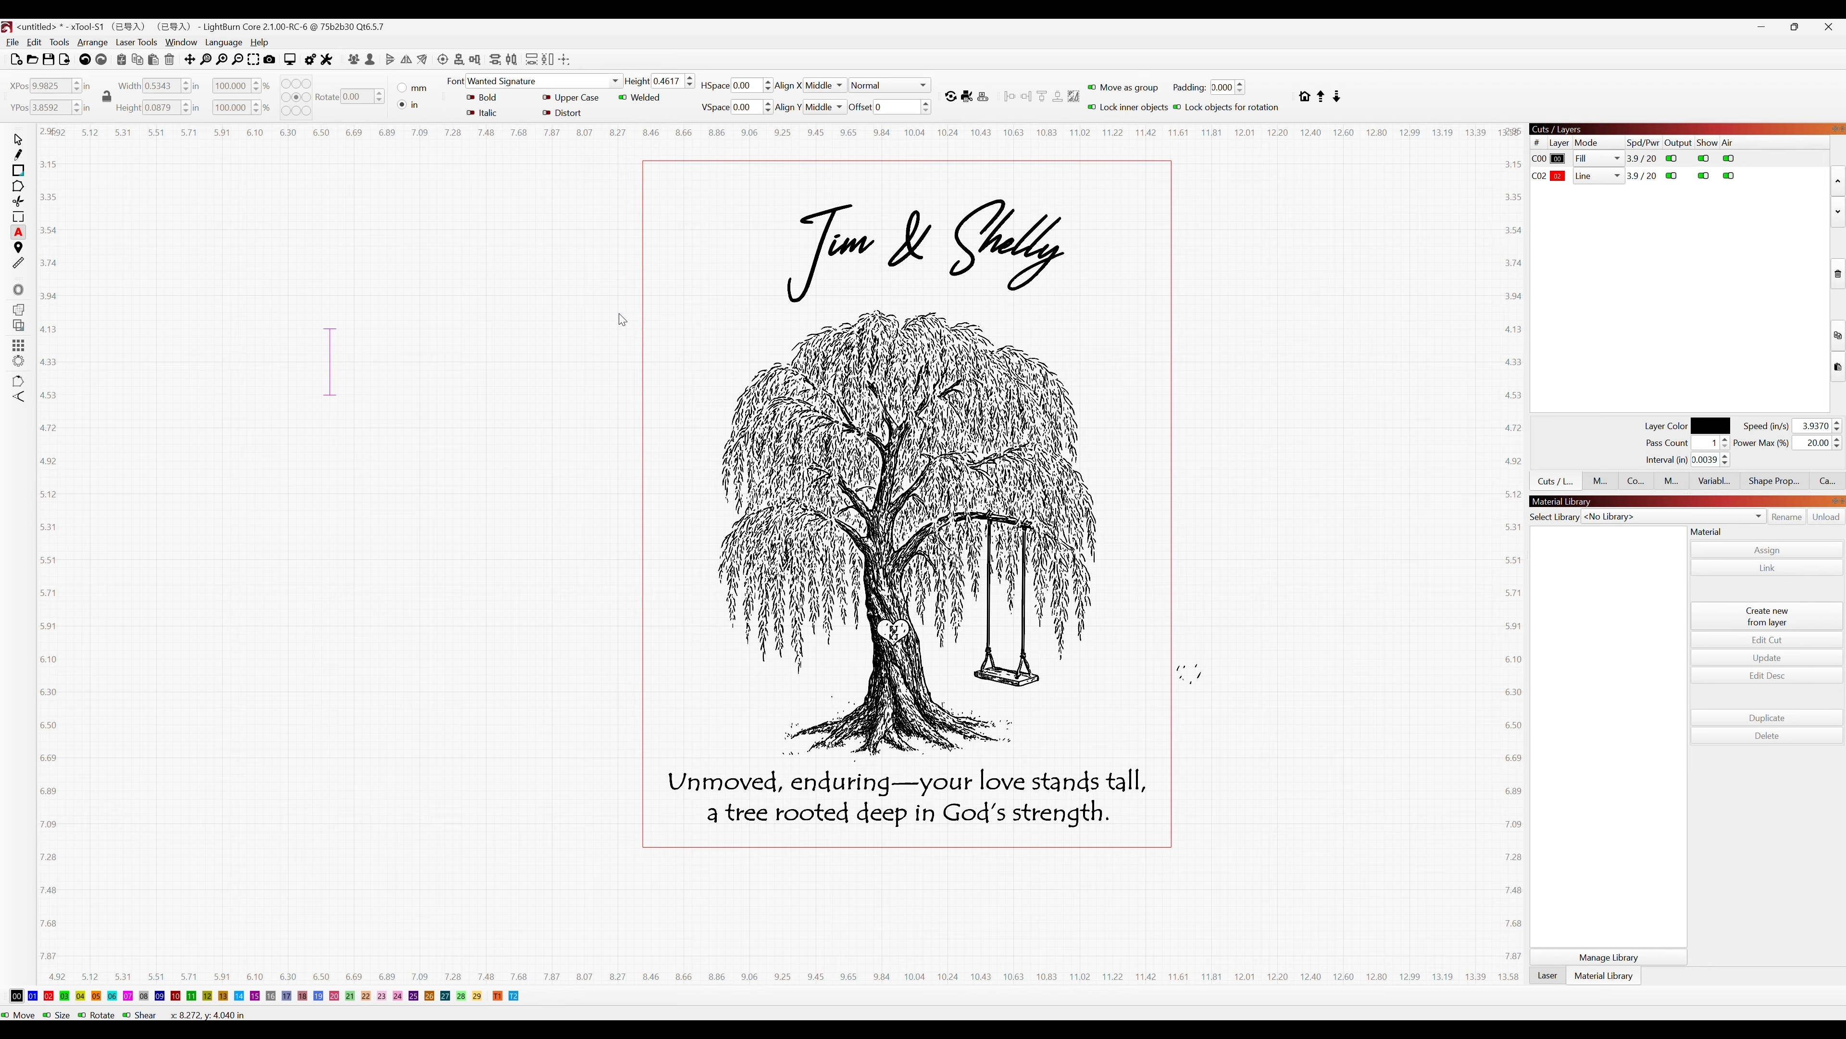
pyautogui.write('EST 1')
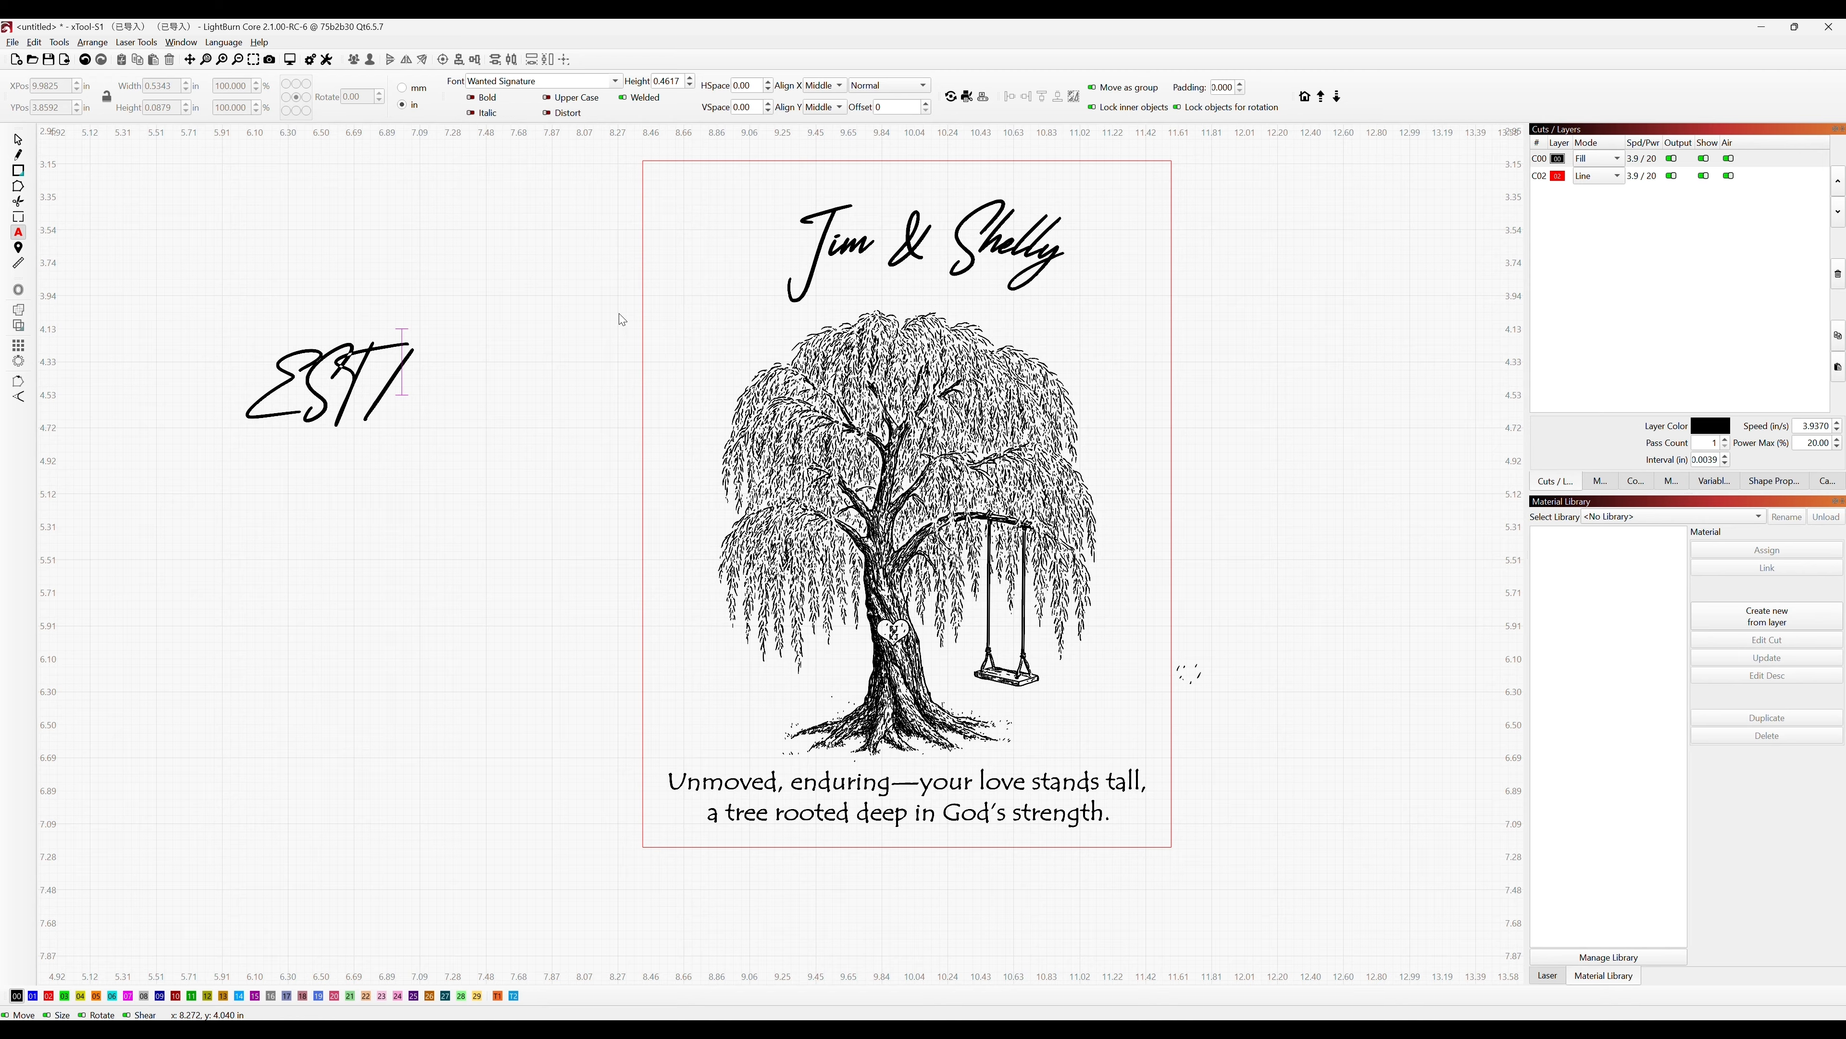
pyautogui.press('BackSpace')
pyautogui.write('.')
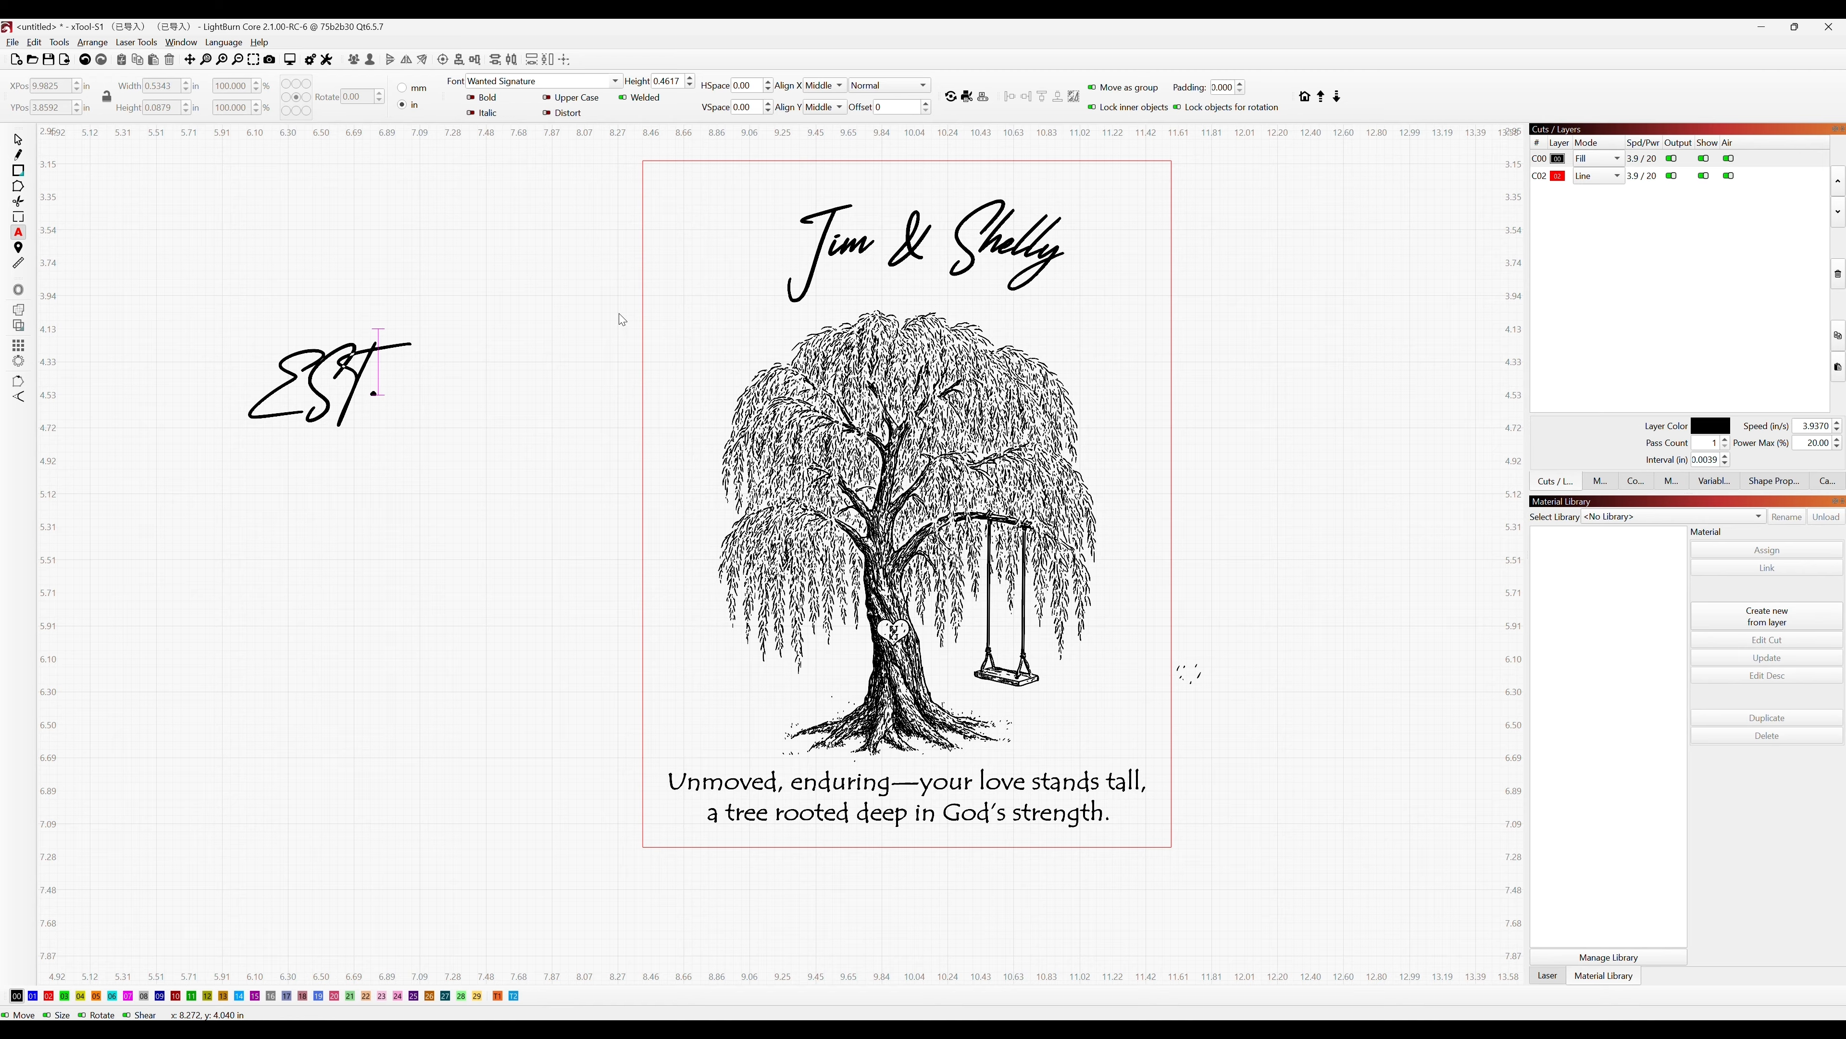
pyautogui.write(' 2026')
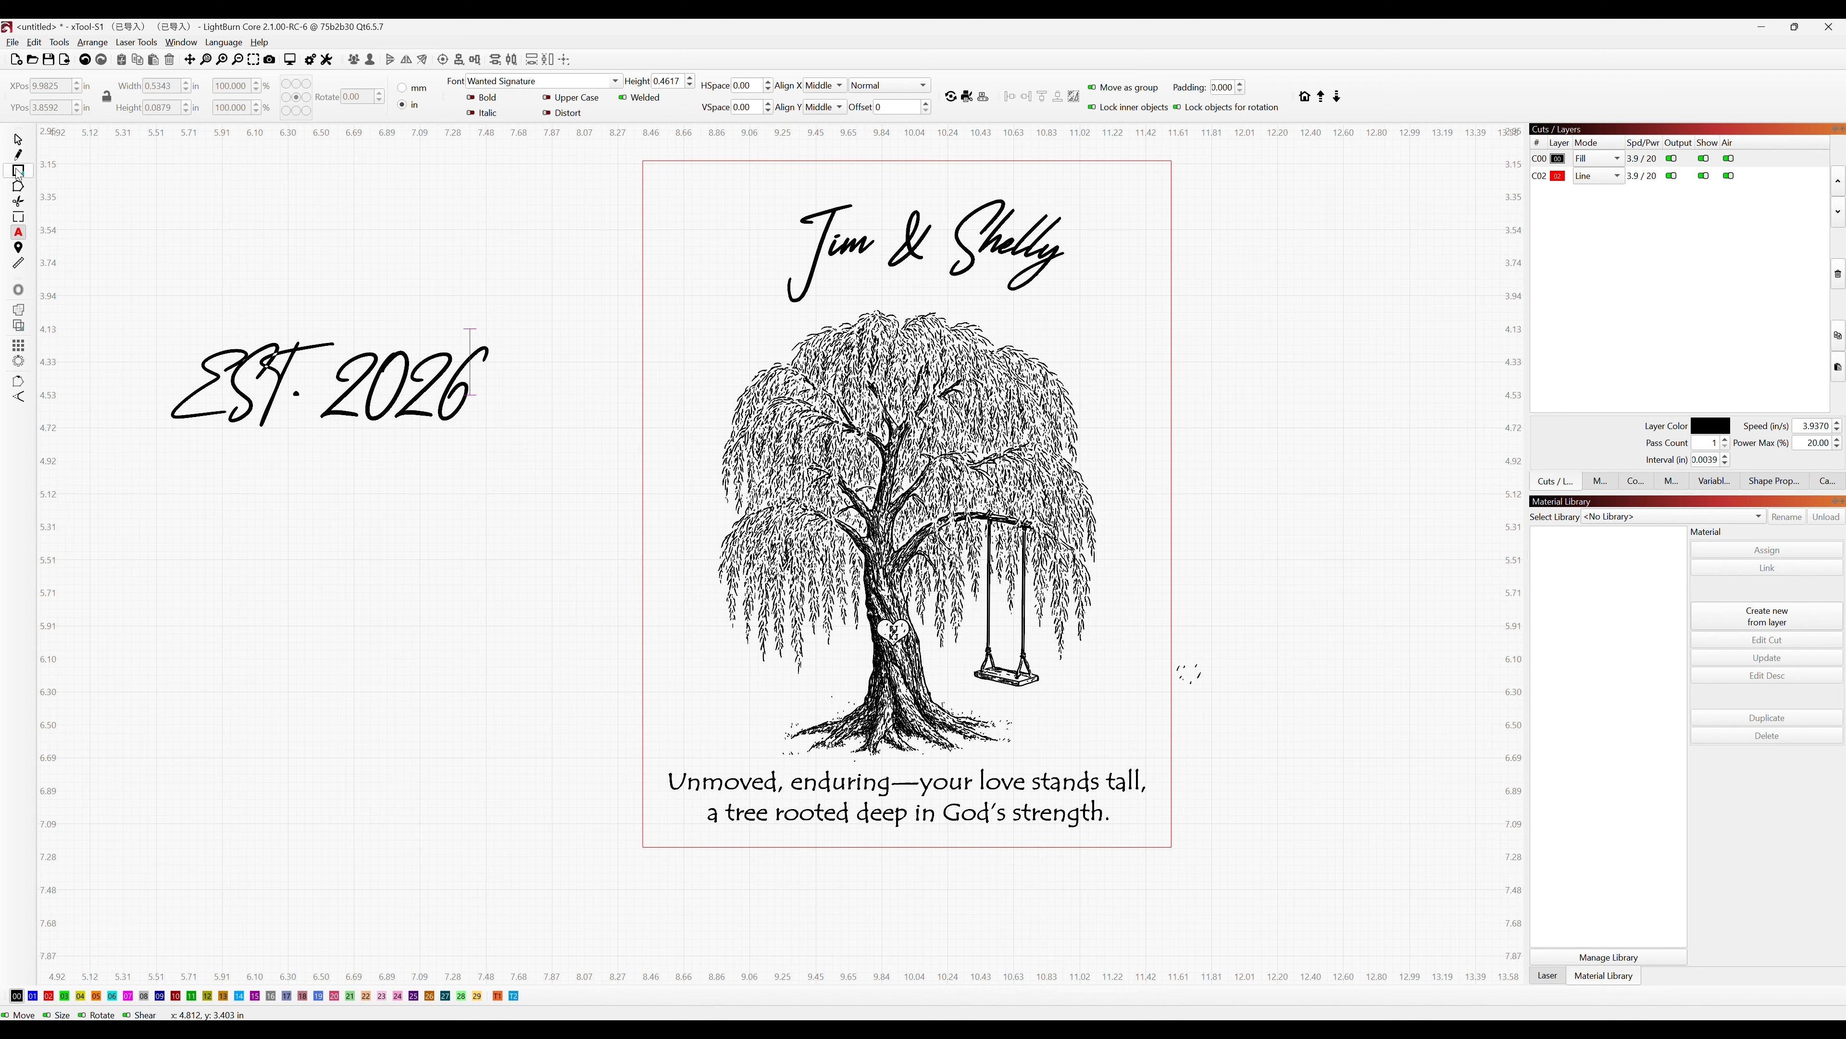
pyautogui.click(18, 139)
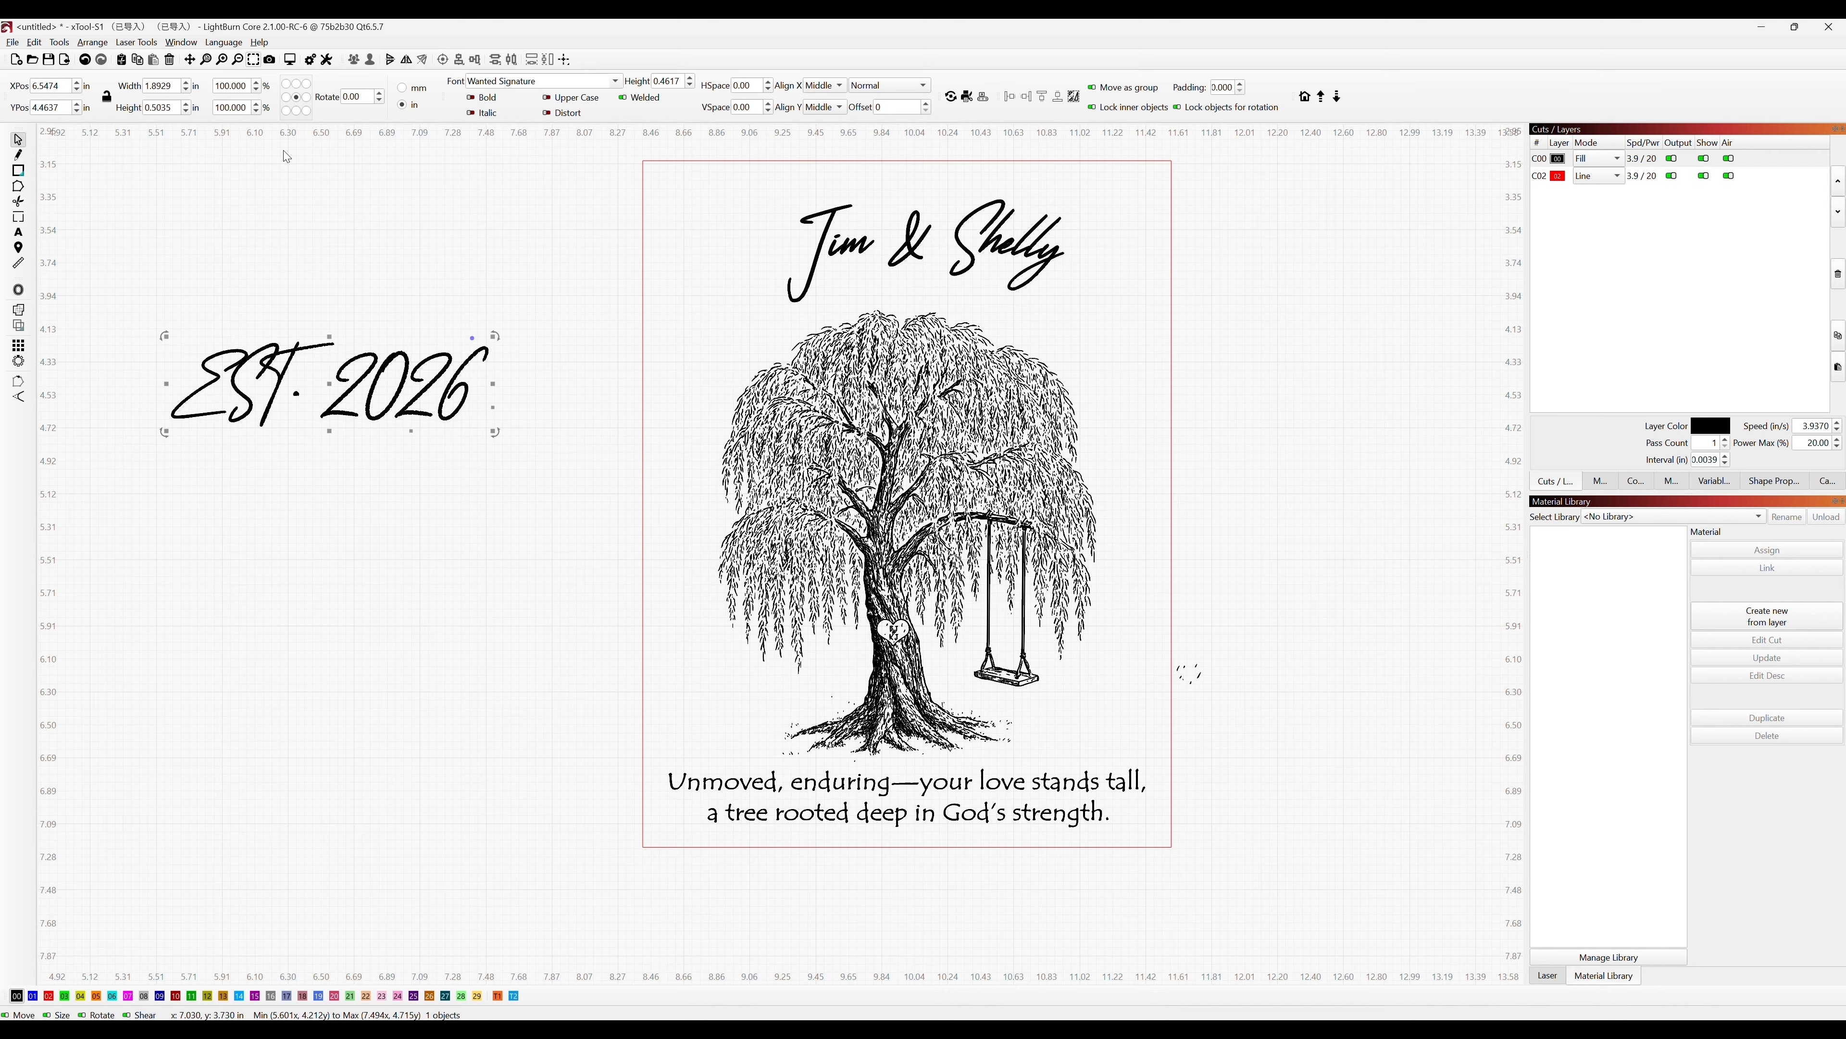
# Set the EST. 2026 text to AGaramond LT Titling and fit it about 0.57 in wide between the names and the tree.
pyautogui.moveTo(553, 84); pyautogui.dragTo(439, 89)
pyautogui.write('agaramond LT Titling')
pyautogui.press('Return')
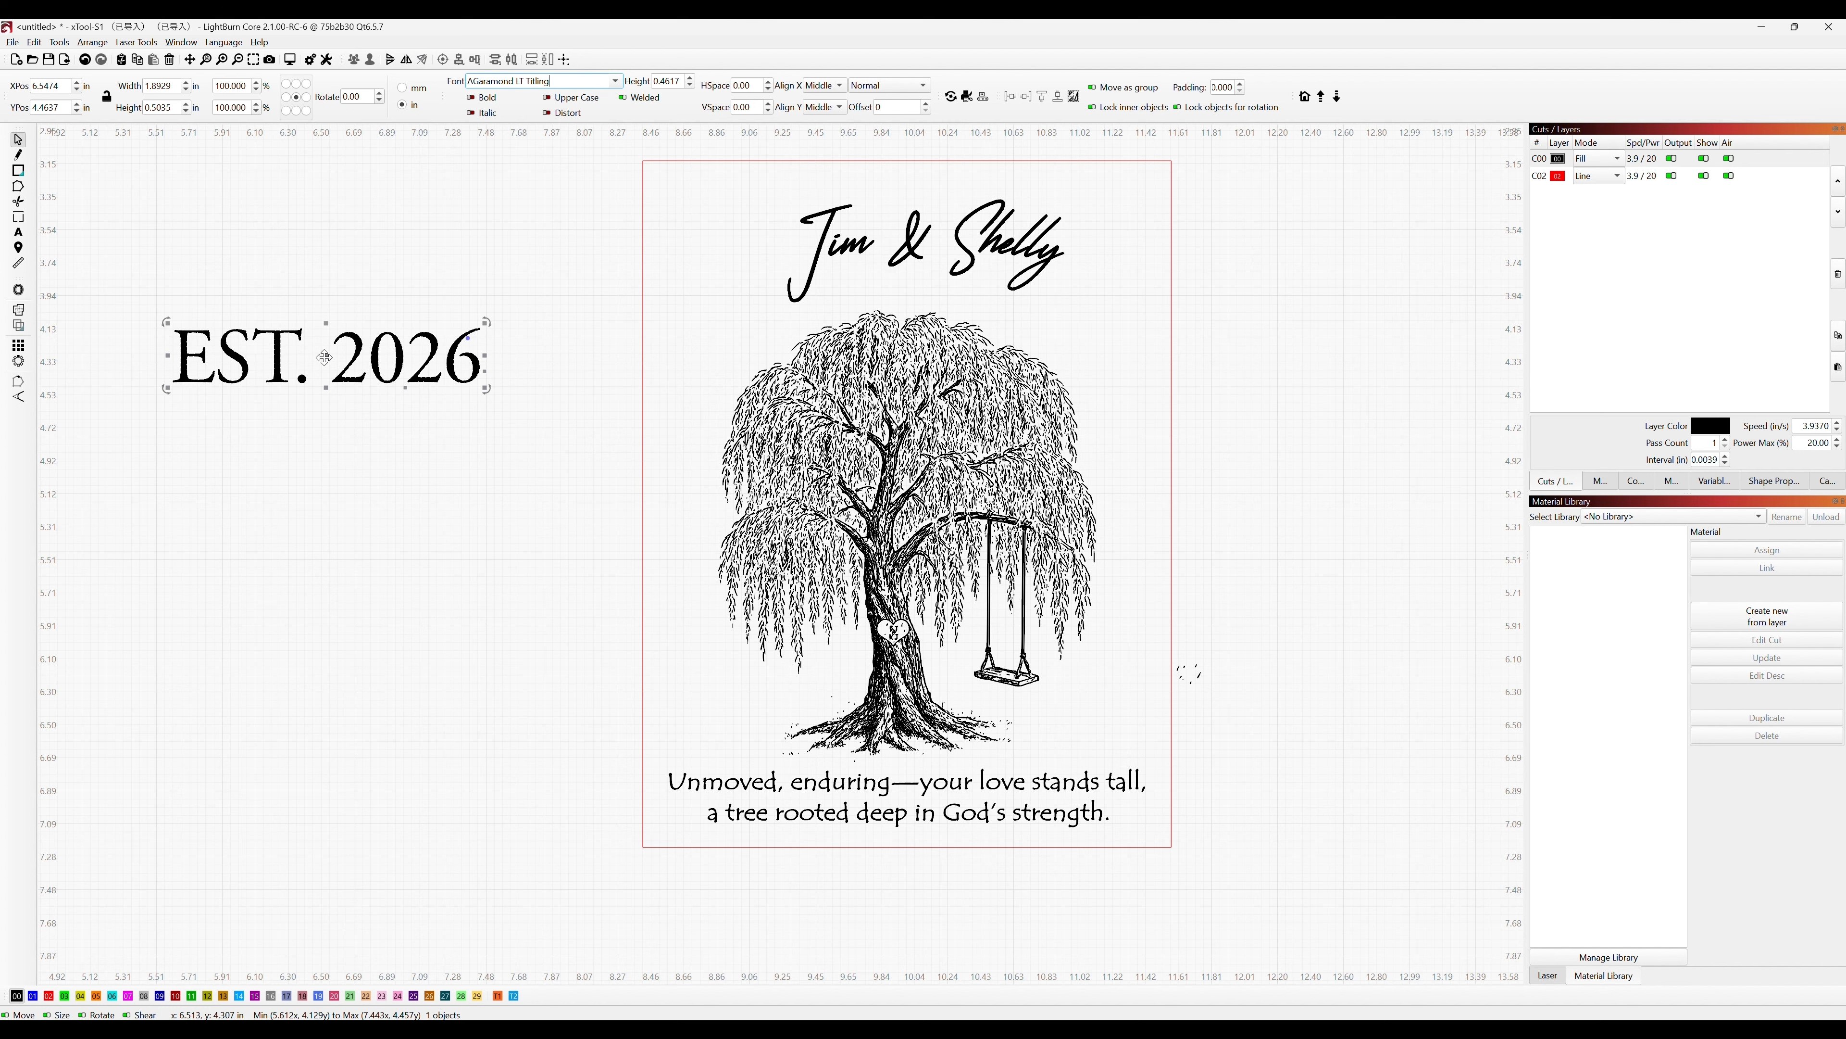
pyautogui.moveTo(535, 313); pyautogui.dragTo(912, 293)
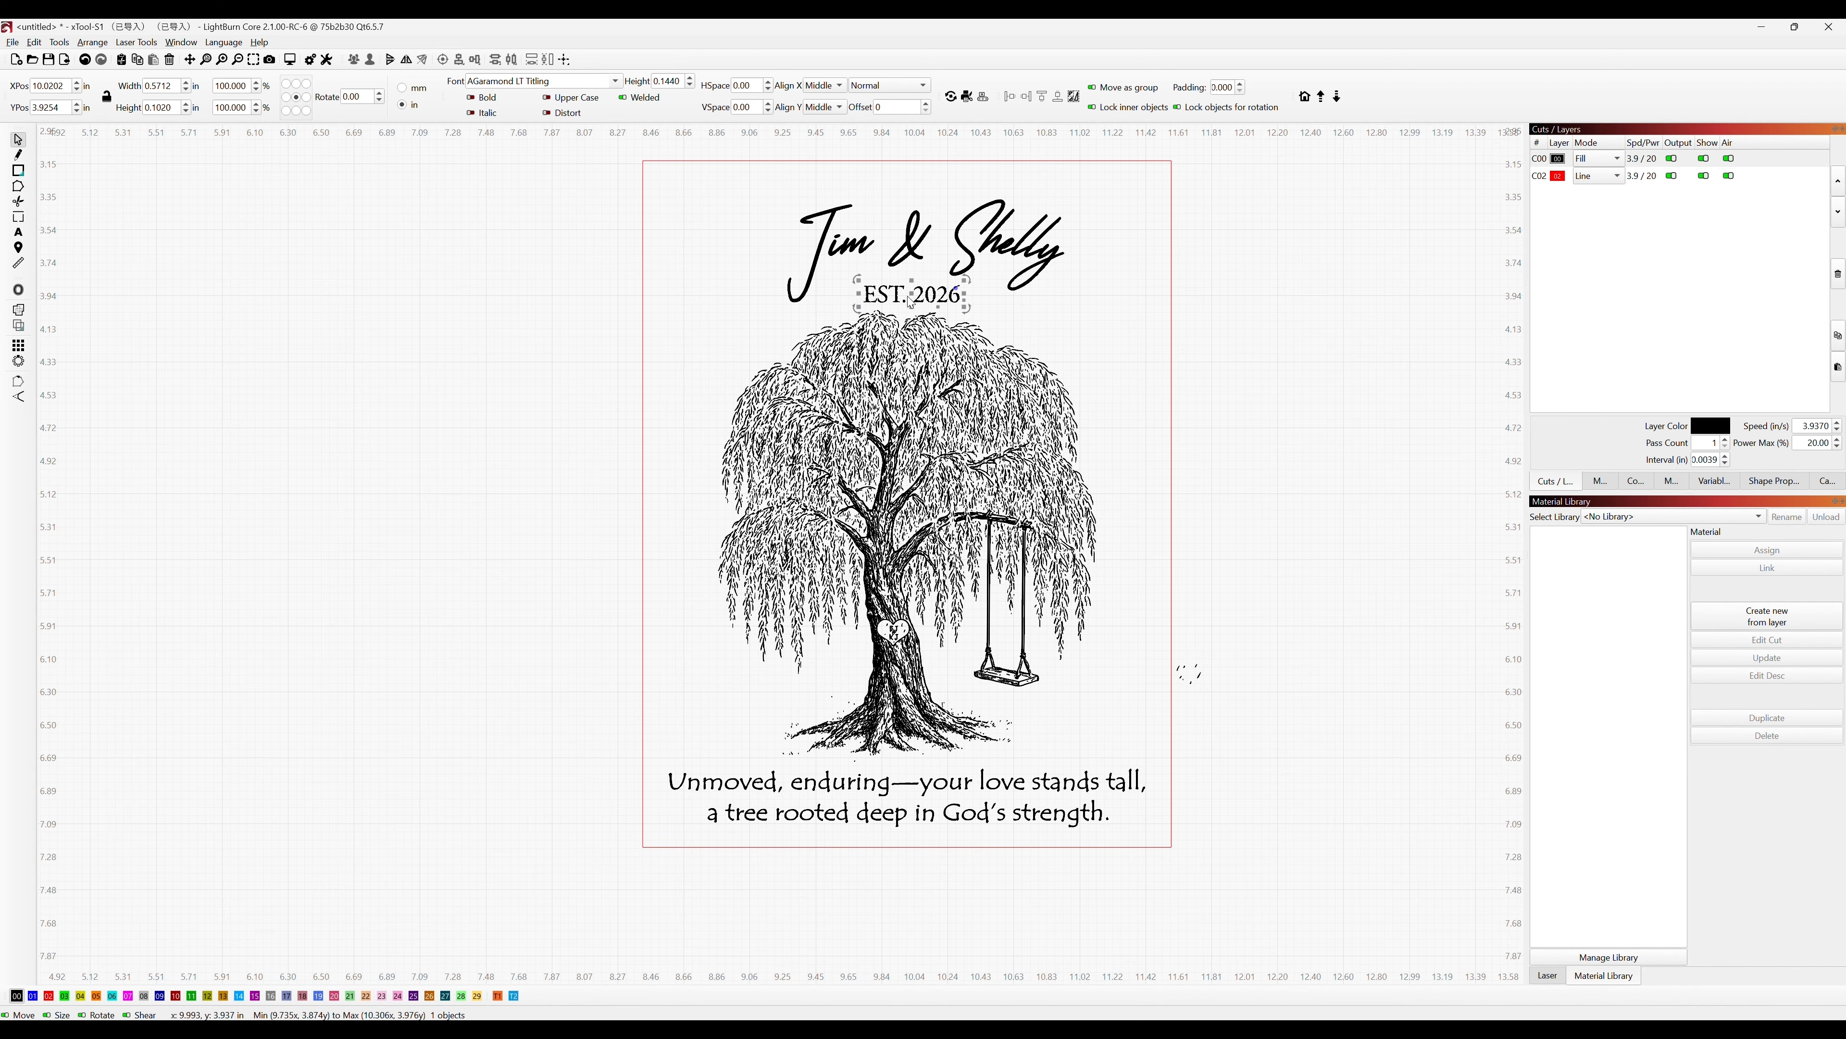
pyautogui.click(1095, 262)
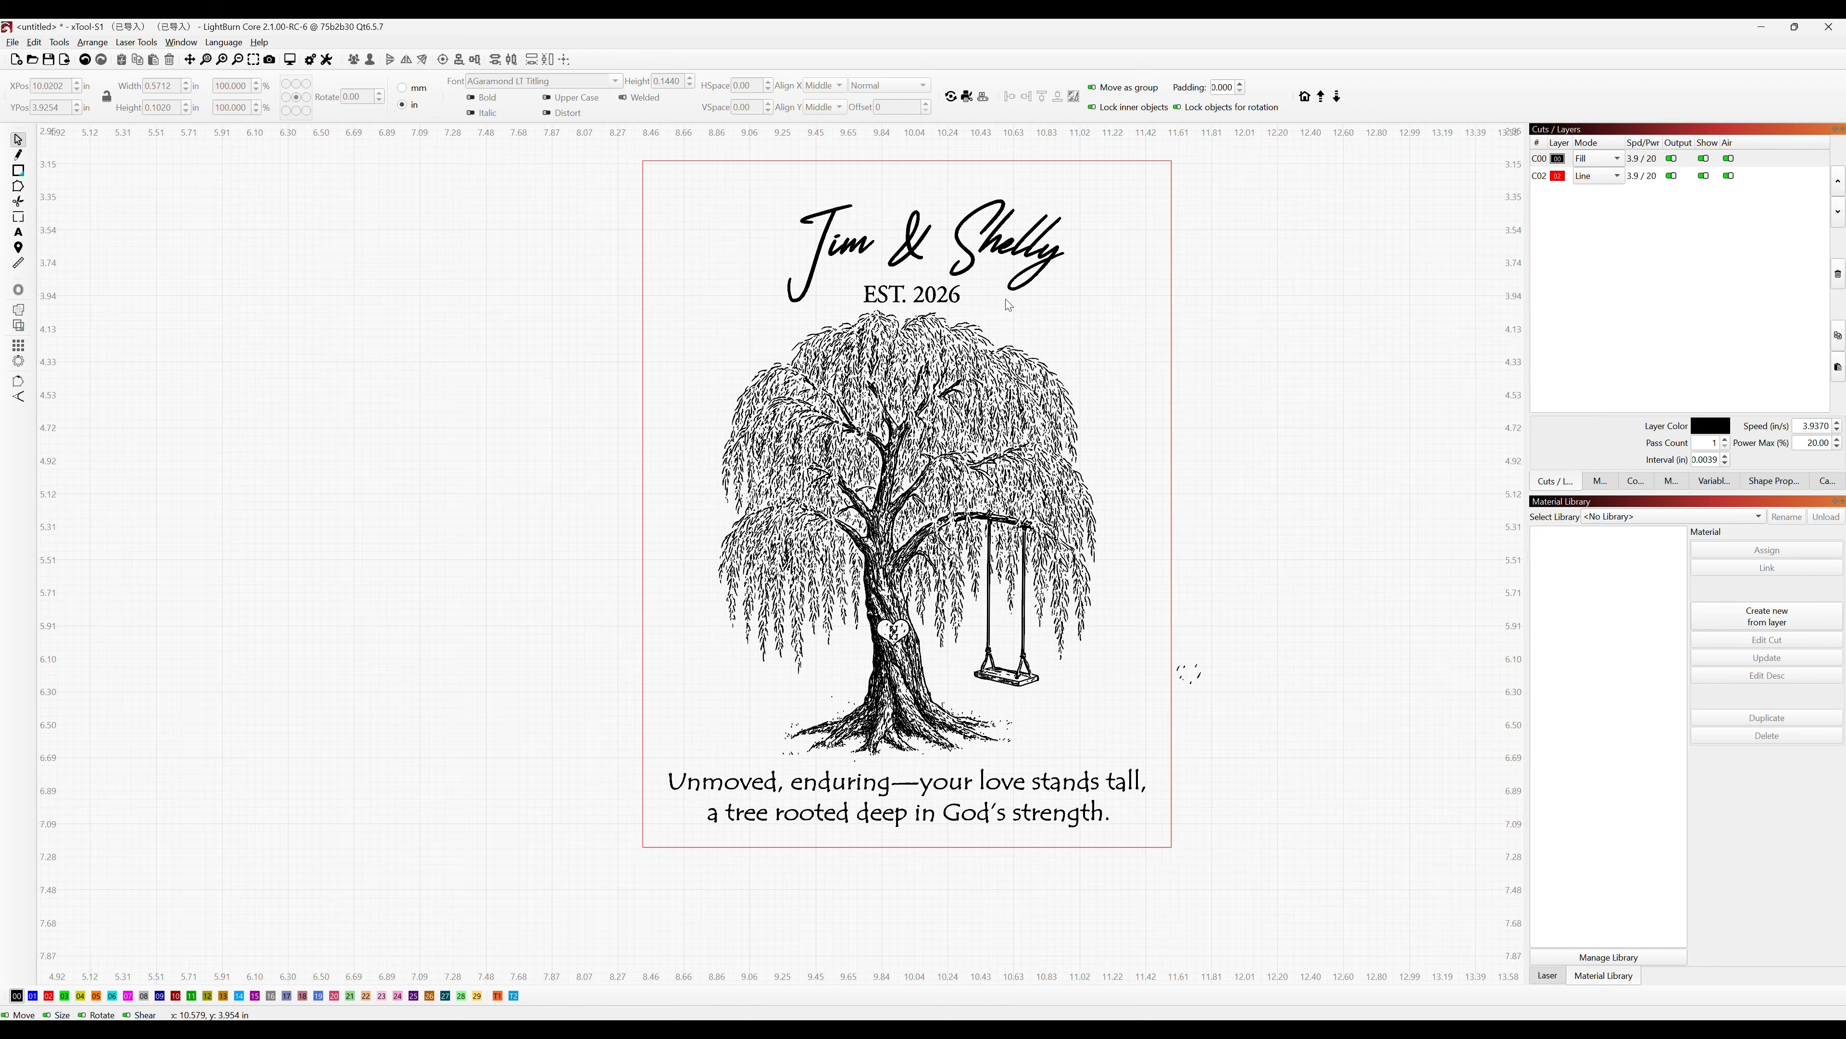
# Align the names text with the EST. 2026 line using Align V-Center.
pyautogui.moveTo(1070, 180); pyautogui.dragTo(785, 312)
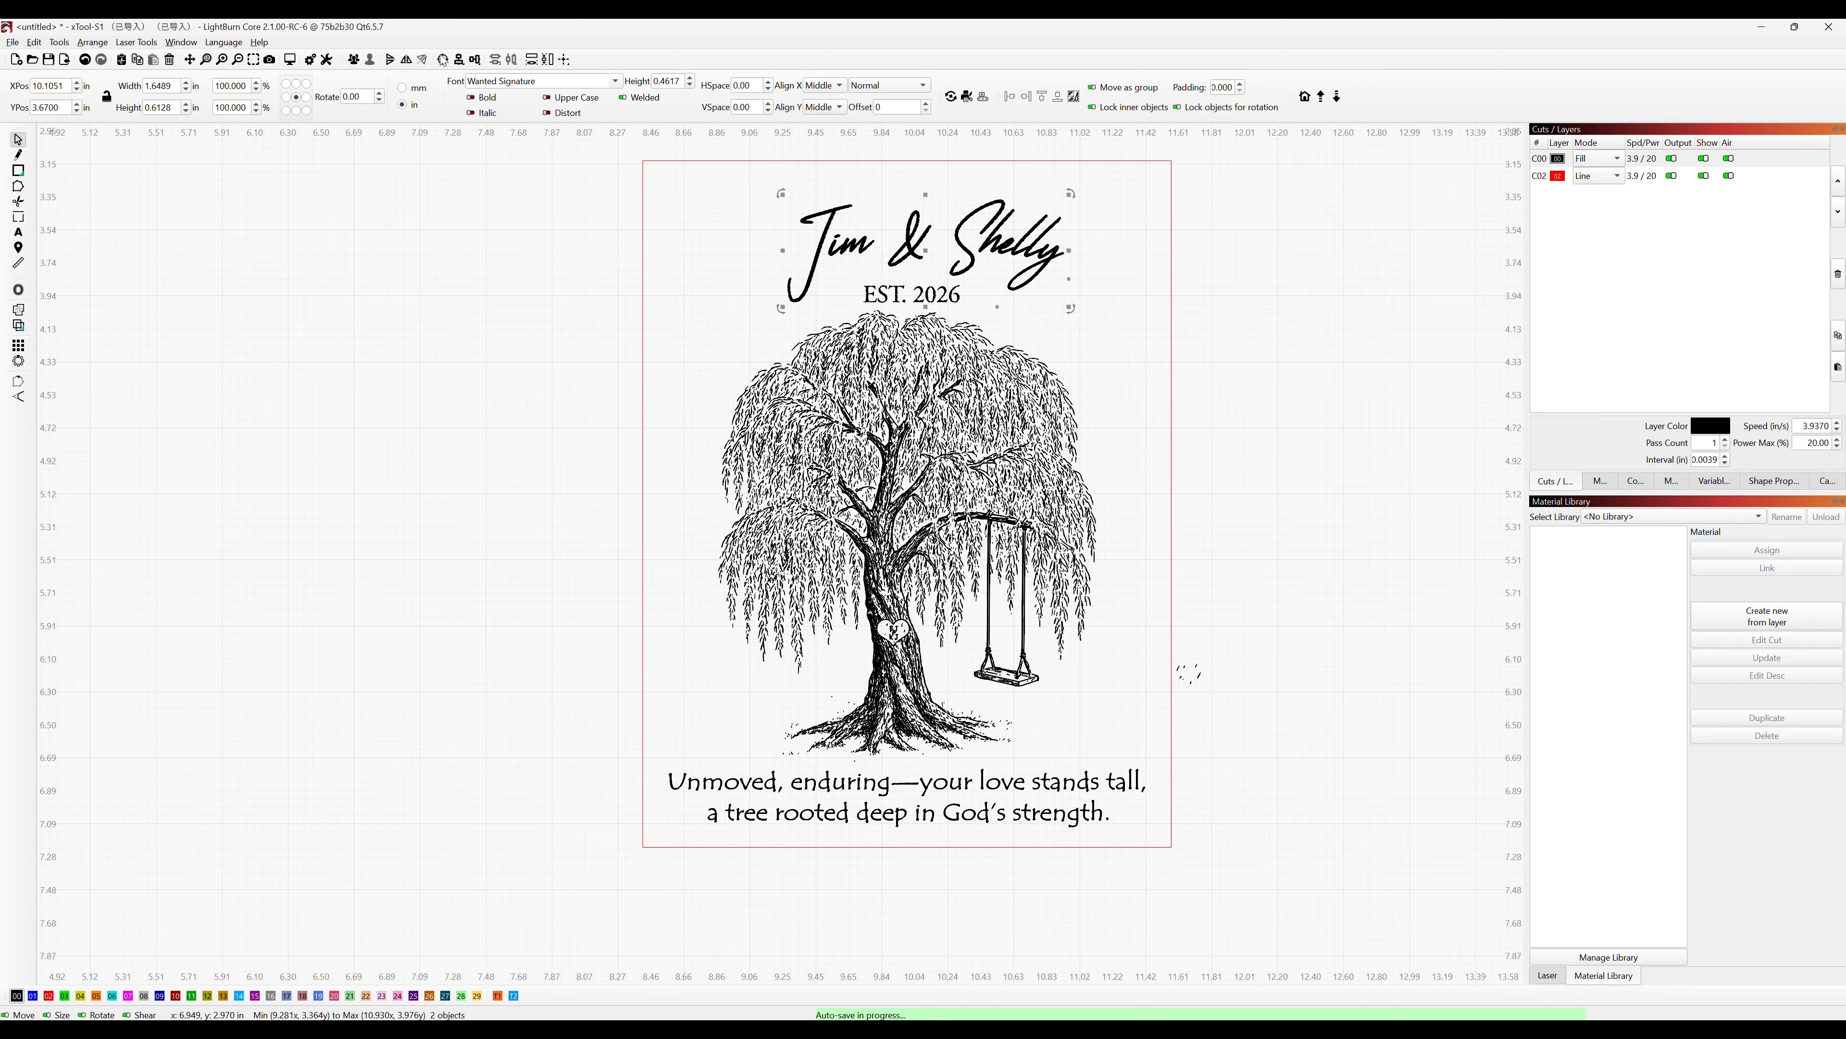
pyautogui.click(463, 65)
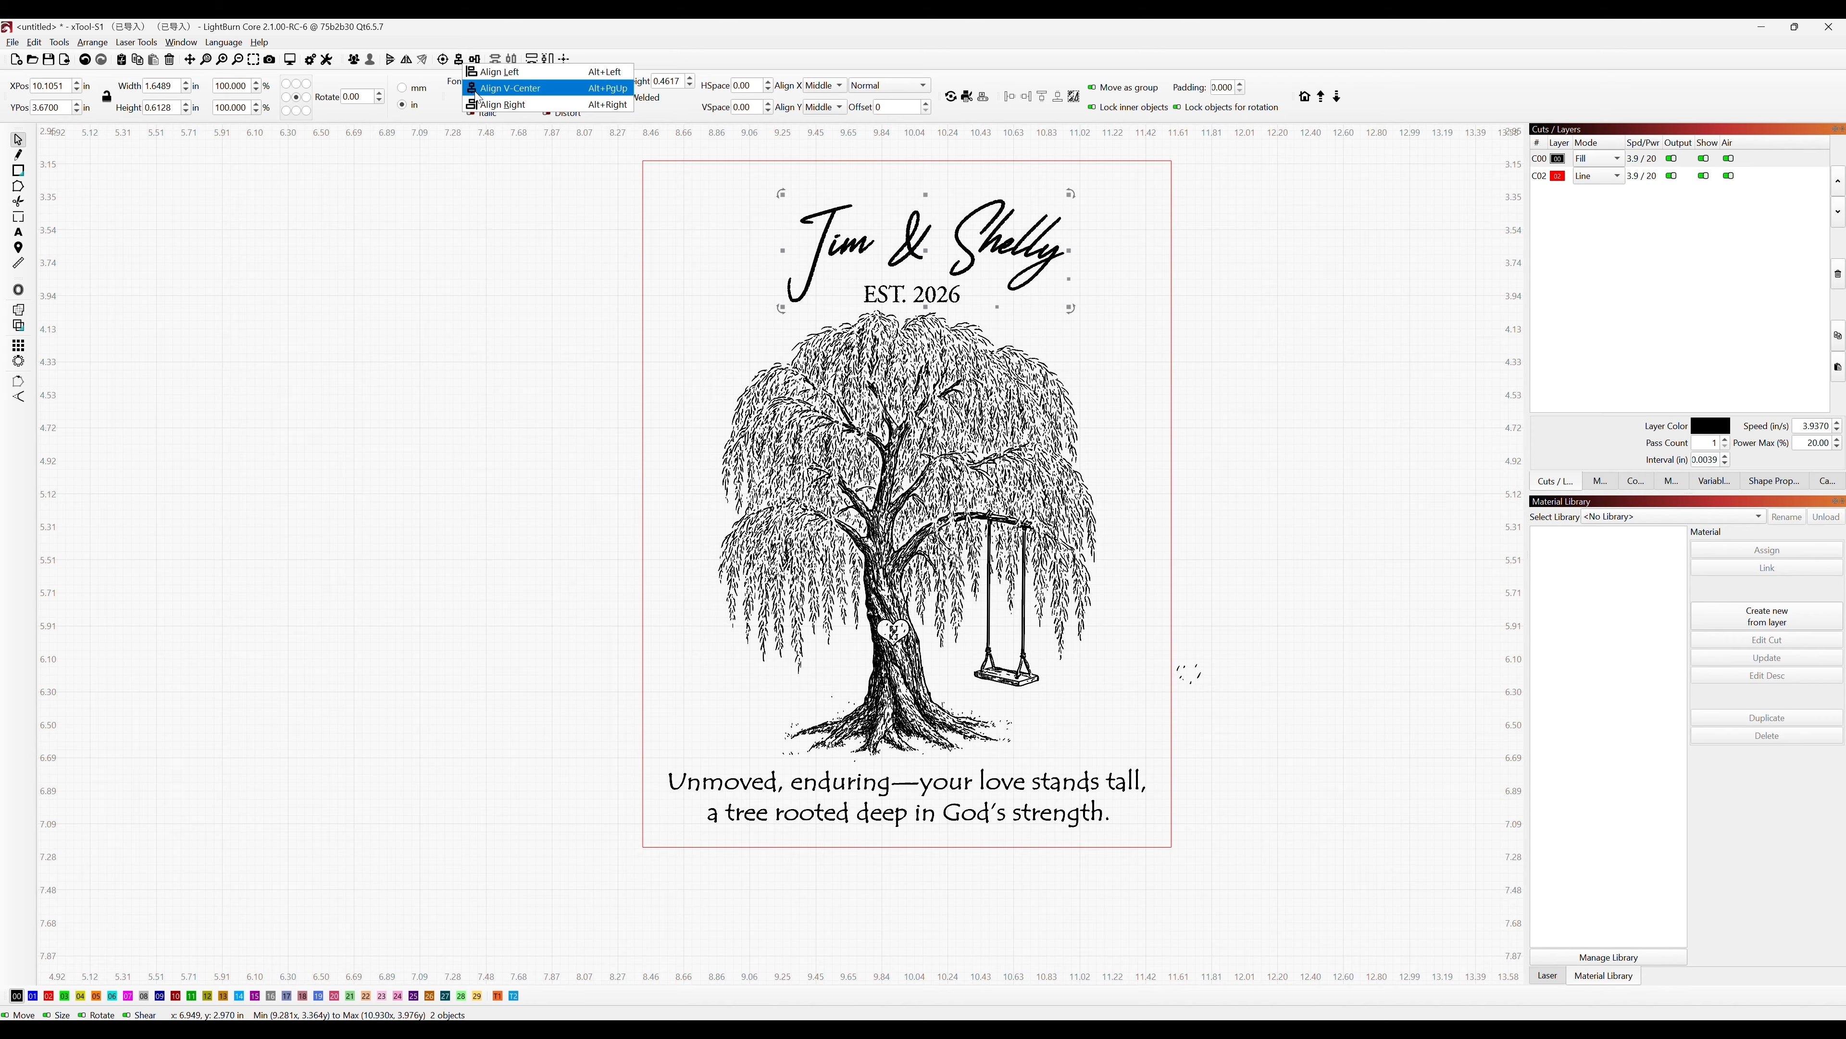
pyautogui.click(480, 89)
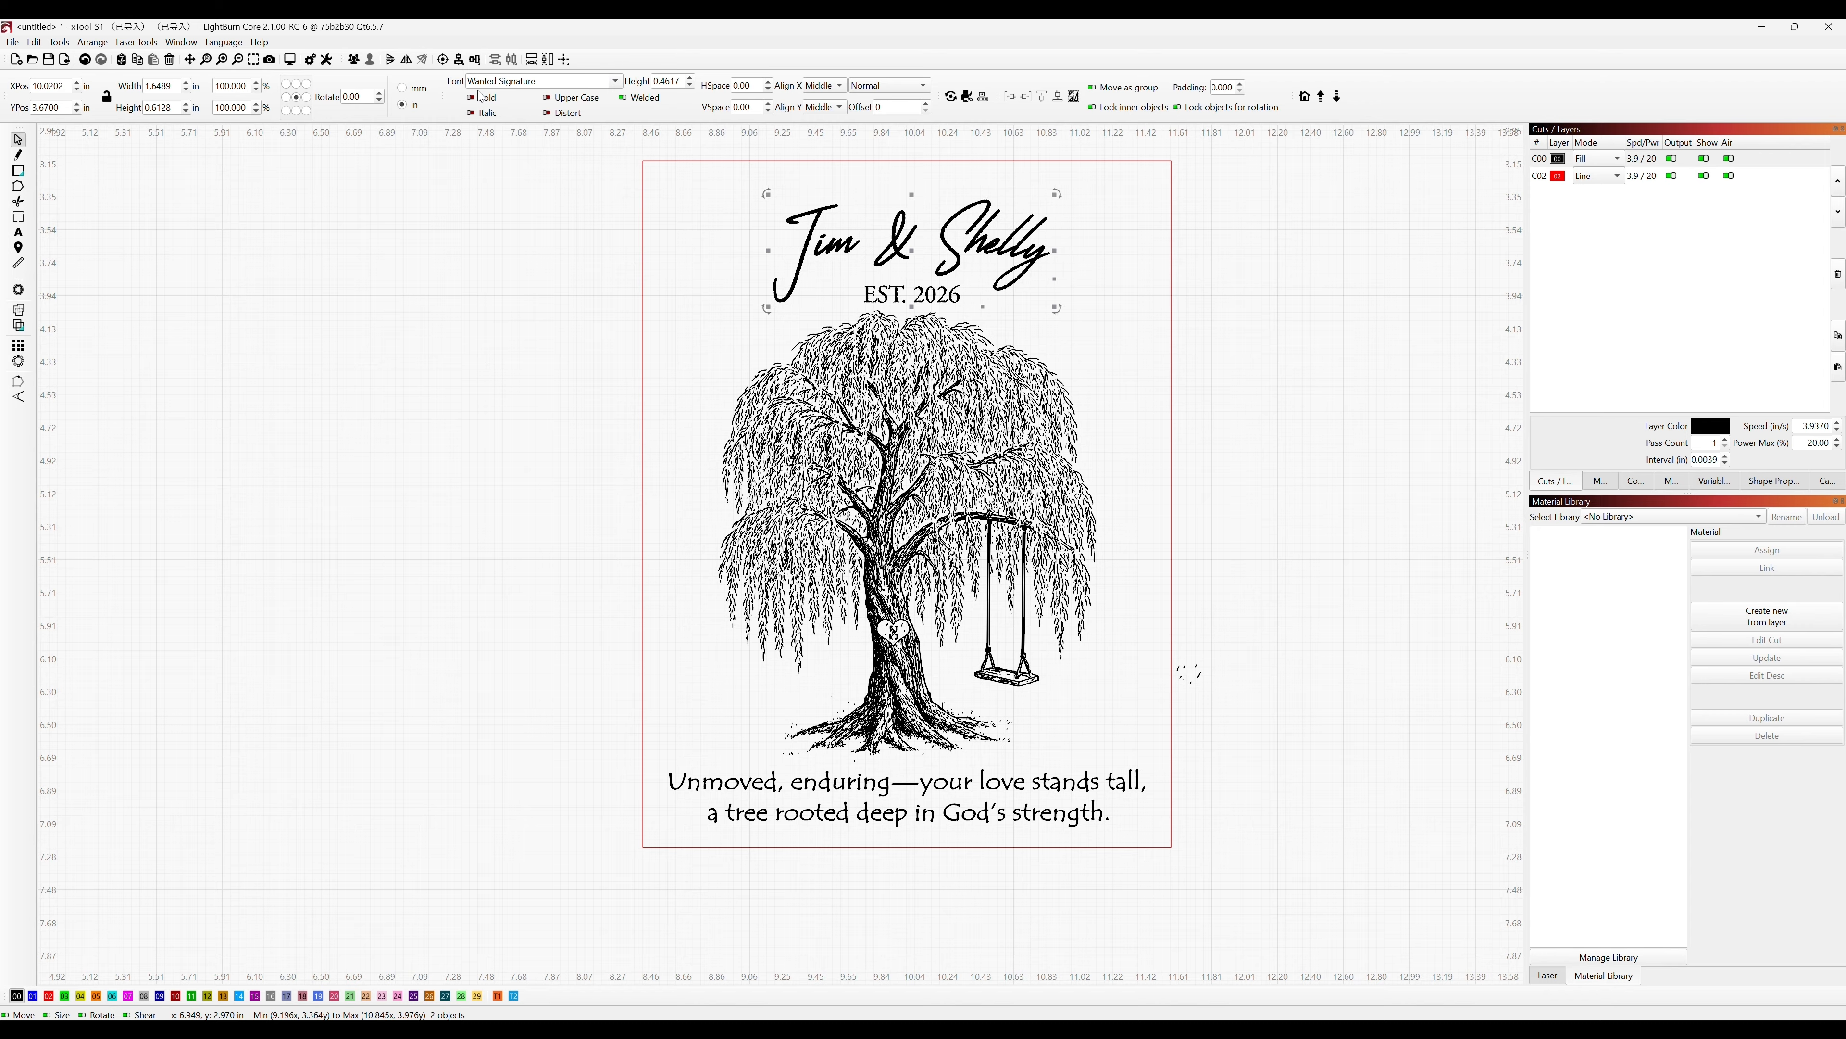
# Group the names with the EST. 2026 line and move the group slightly up, clear of the treetop.
pyautogui.rightClick(911, 251)
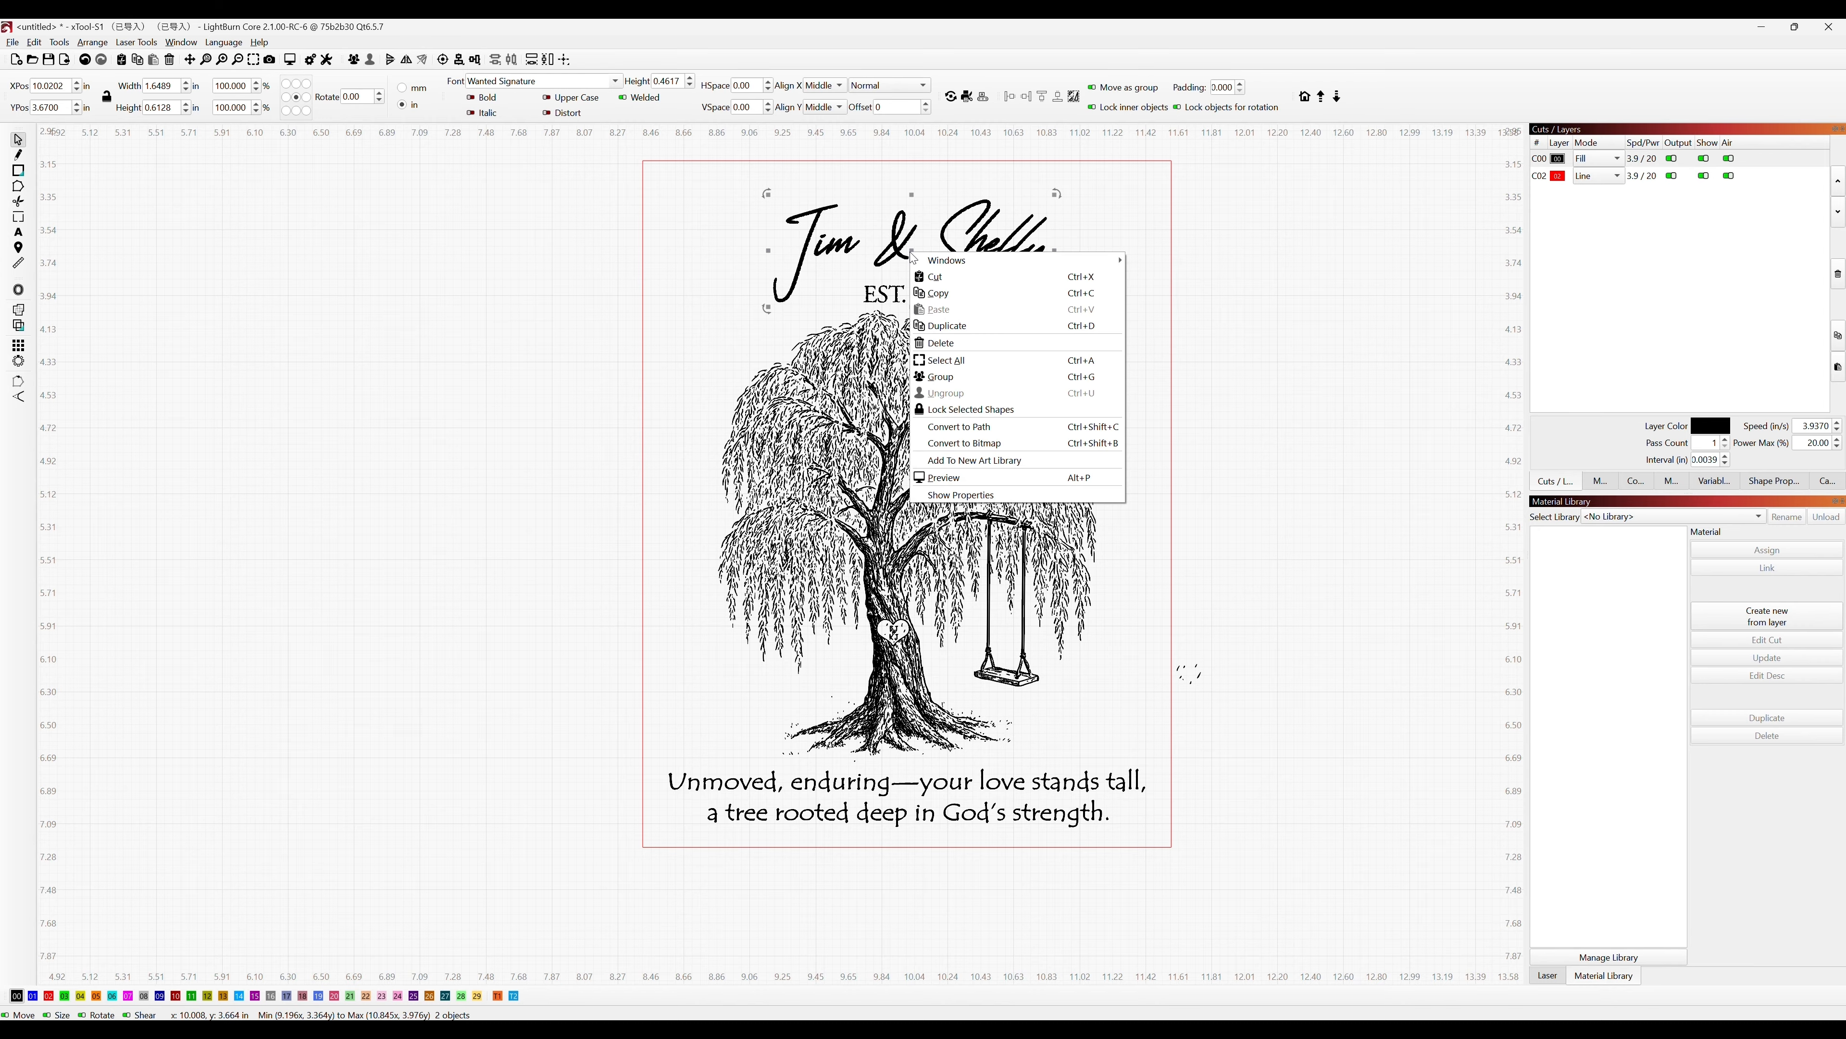
pyautogui.click(953, 377)
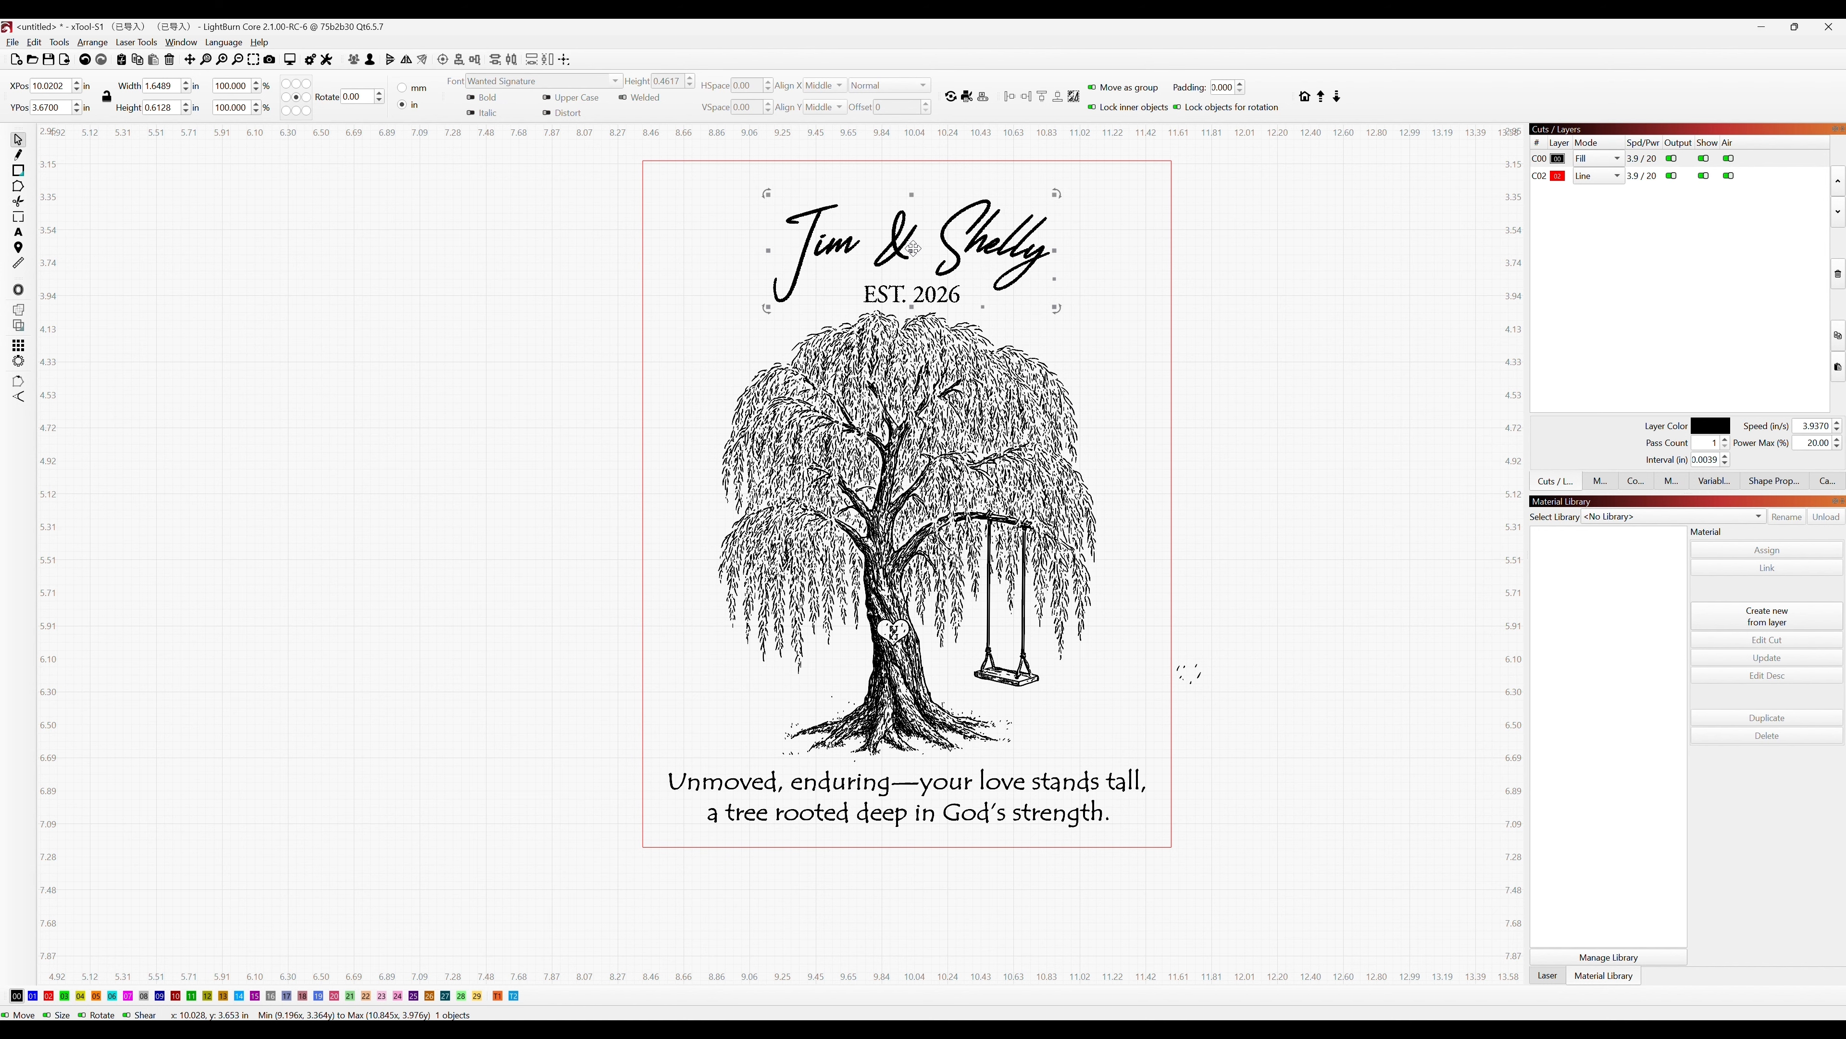
pyautogui.moveTo(914, 248); pyautogui.dragTo(915, 230)
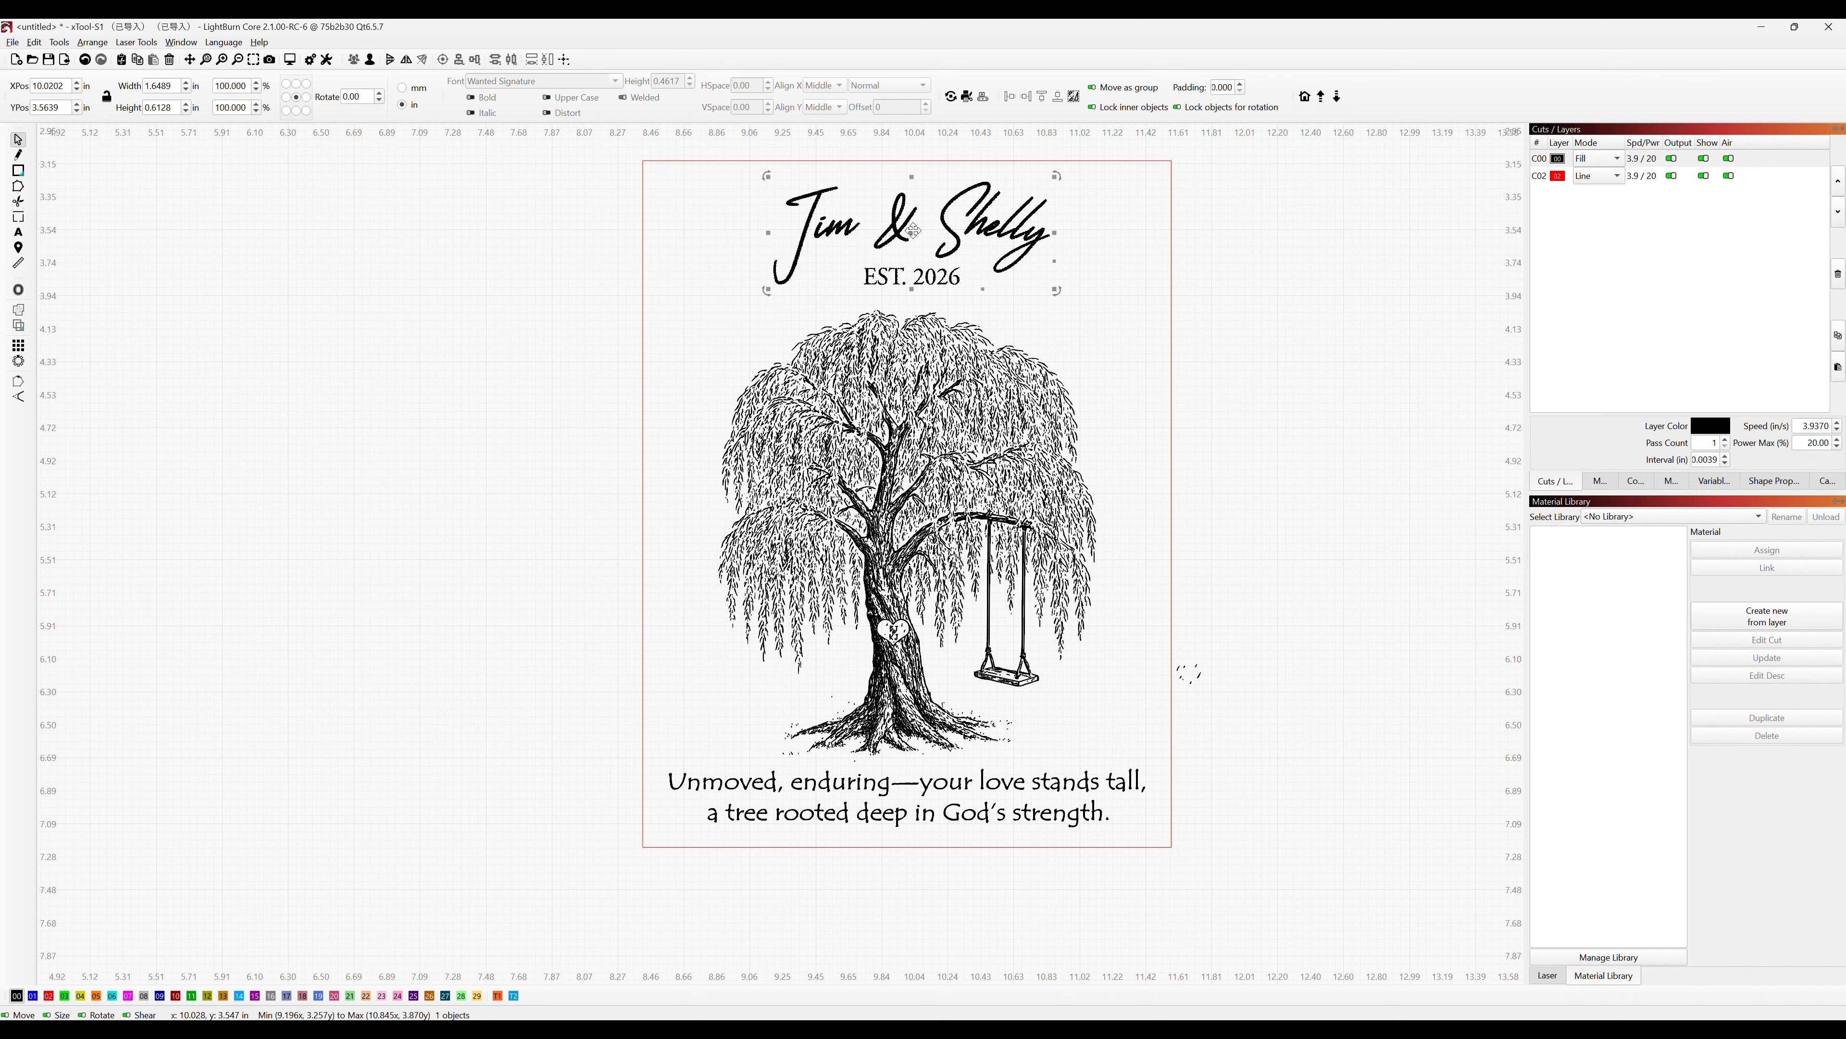
# Delete the stray specks just outside the card's border, level with the swing seat.
pyautogui.click(883, 820)
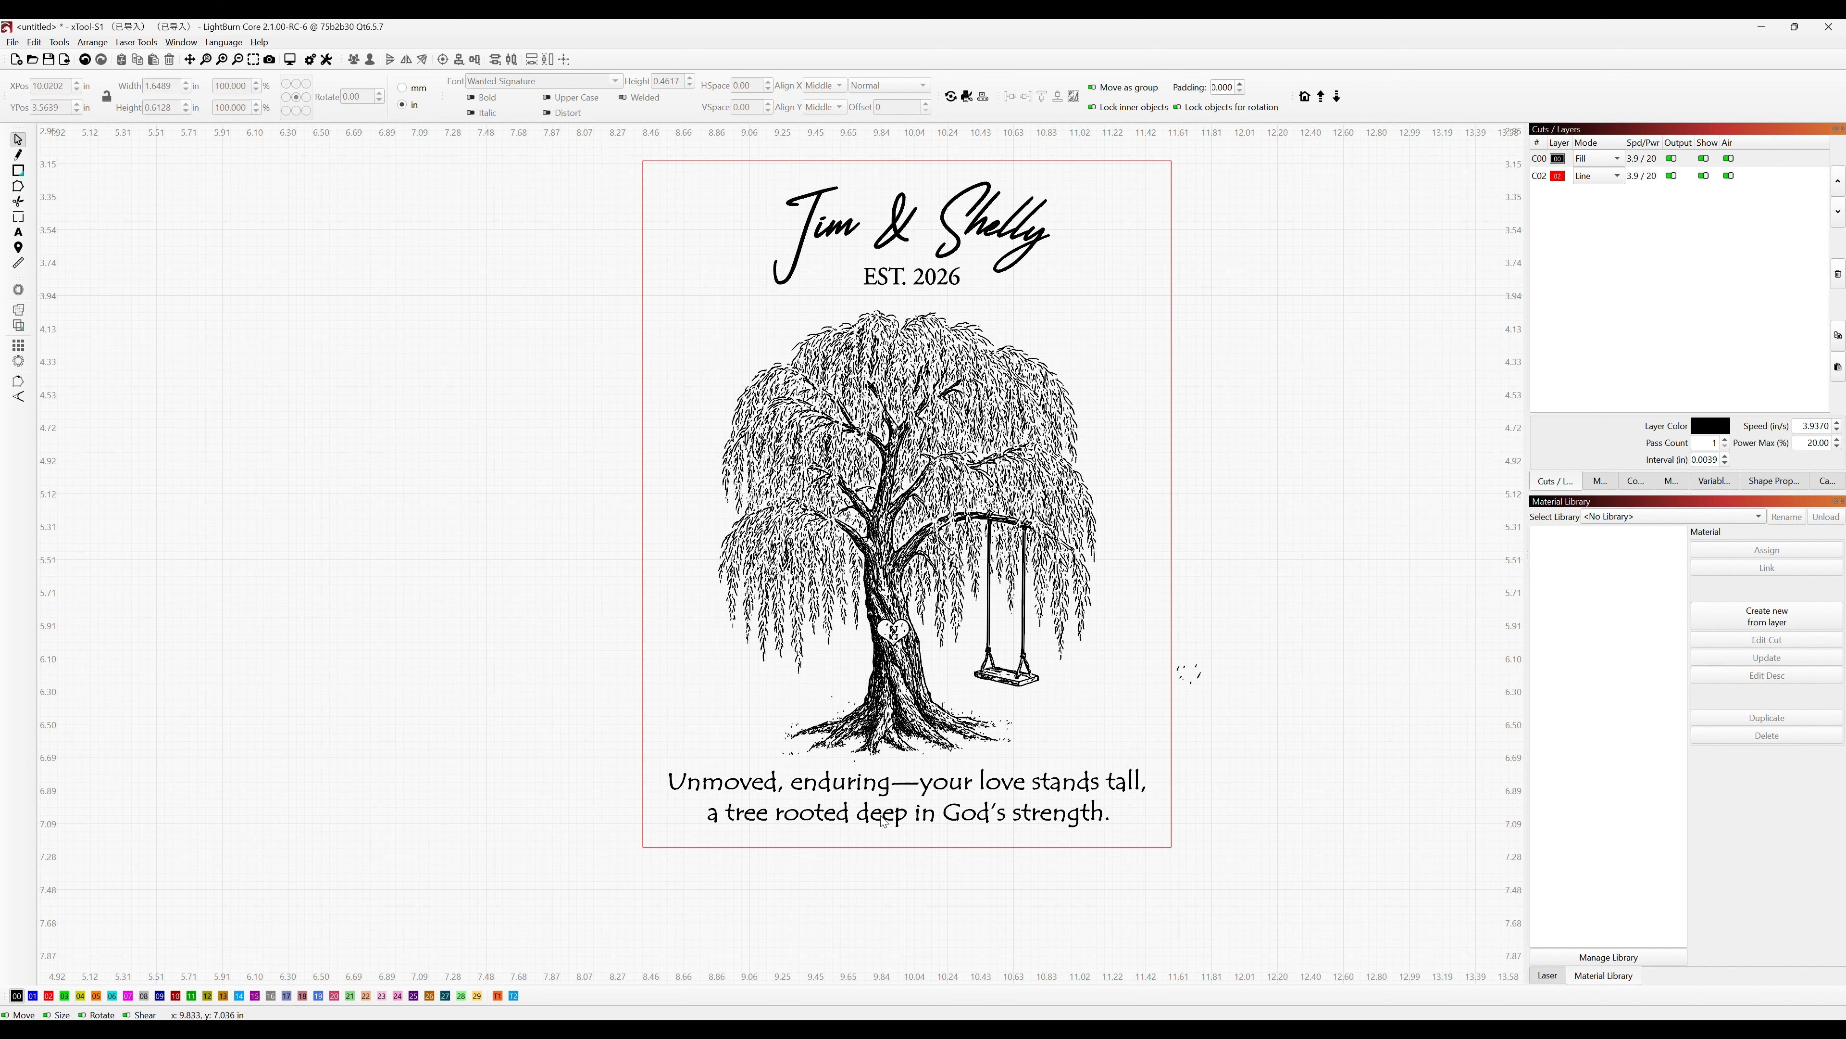
pyautogui.click(875, 813)
pyautogui.click(1155, 838)
pyautogui.moveTo(1220, 633); pyautogui.dragTo(1179, 694)
pyautogui.press('Delete')
# Group all the letters of the two-line verse beneath the tree.
pyautogui.moveTo(1149, 760); pyautogui.dragTo(659, 827)
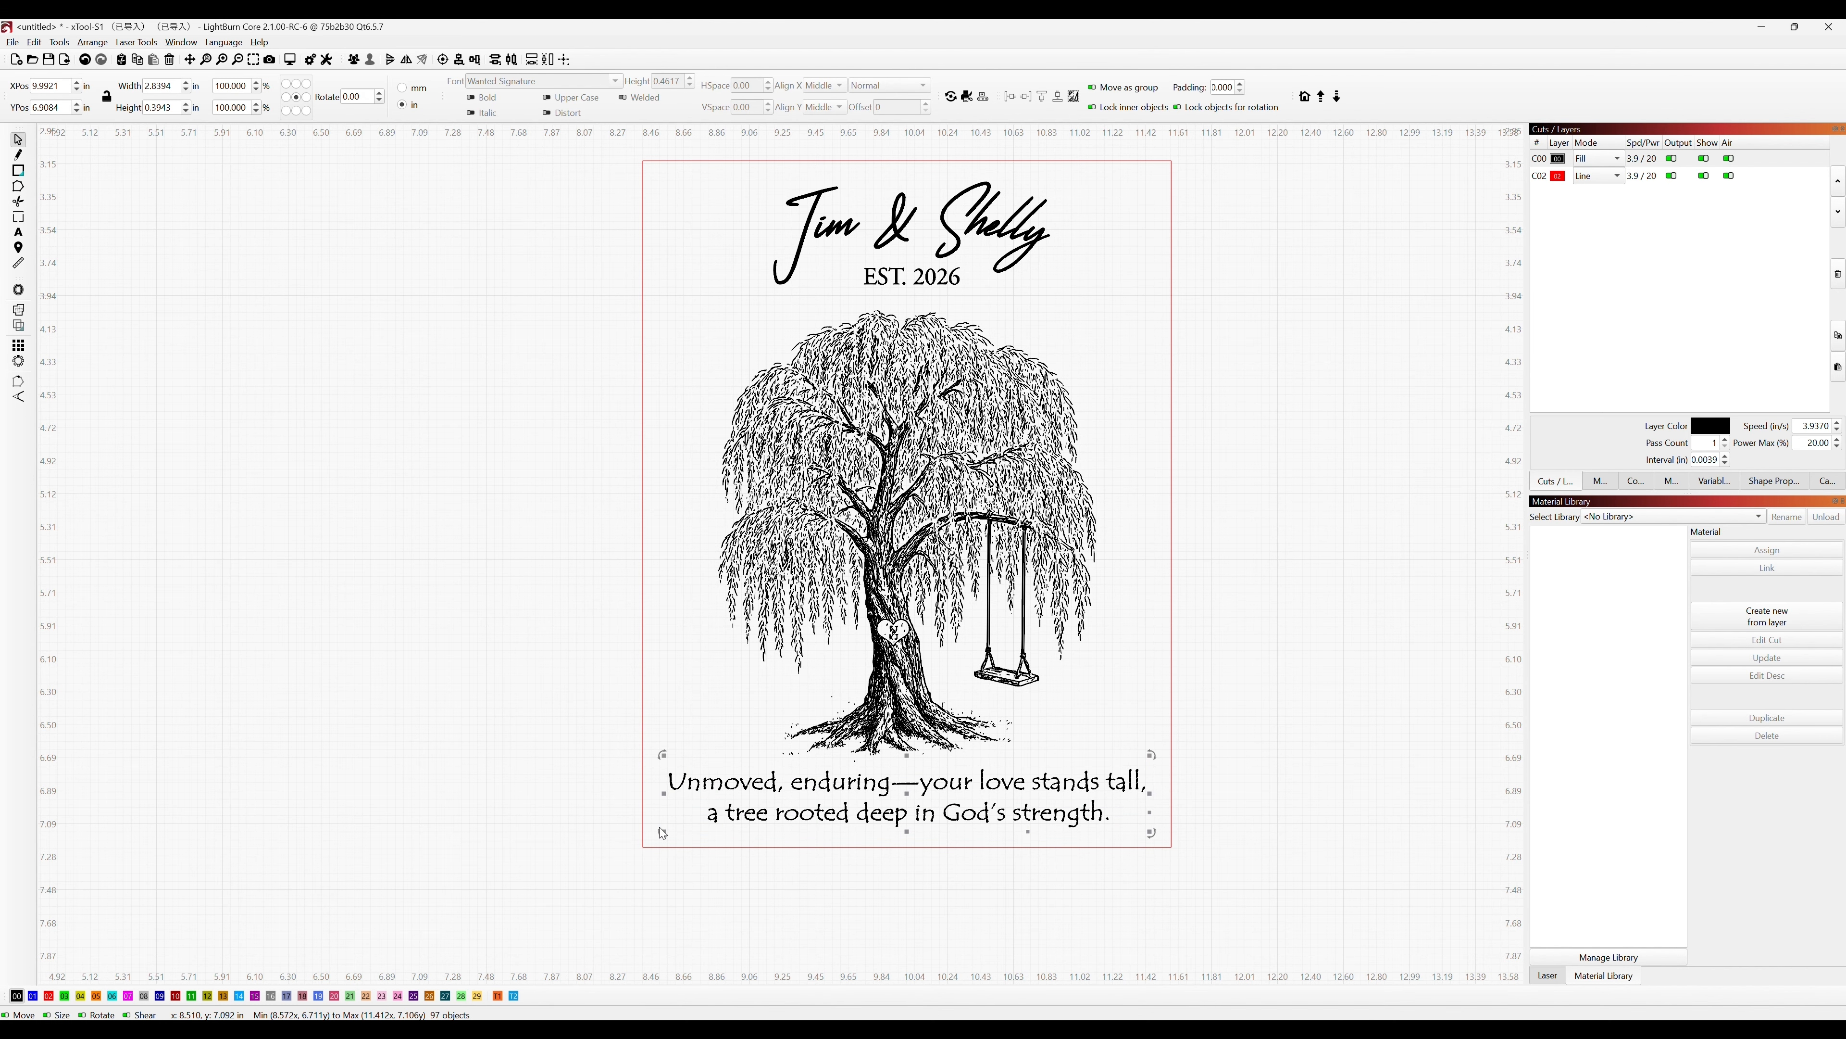
pyautogui.rightClick(885, 819)
pyautogui.click(949, 687)
# Delete the initial B, including its inner counter shapes, from the heart on the tree trunk.
pyautogui.scroll(5, 931, 668)
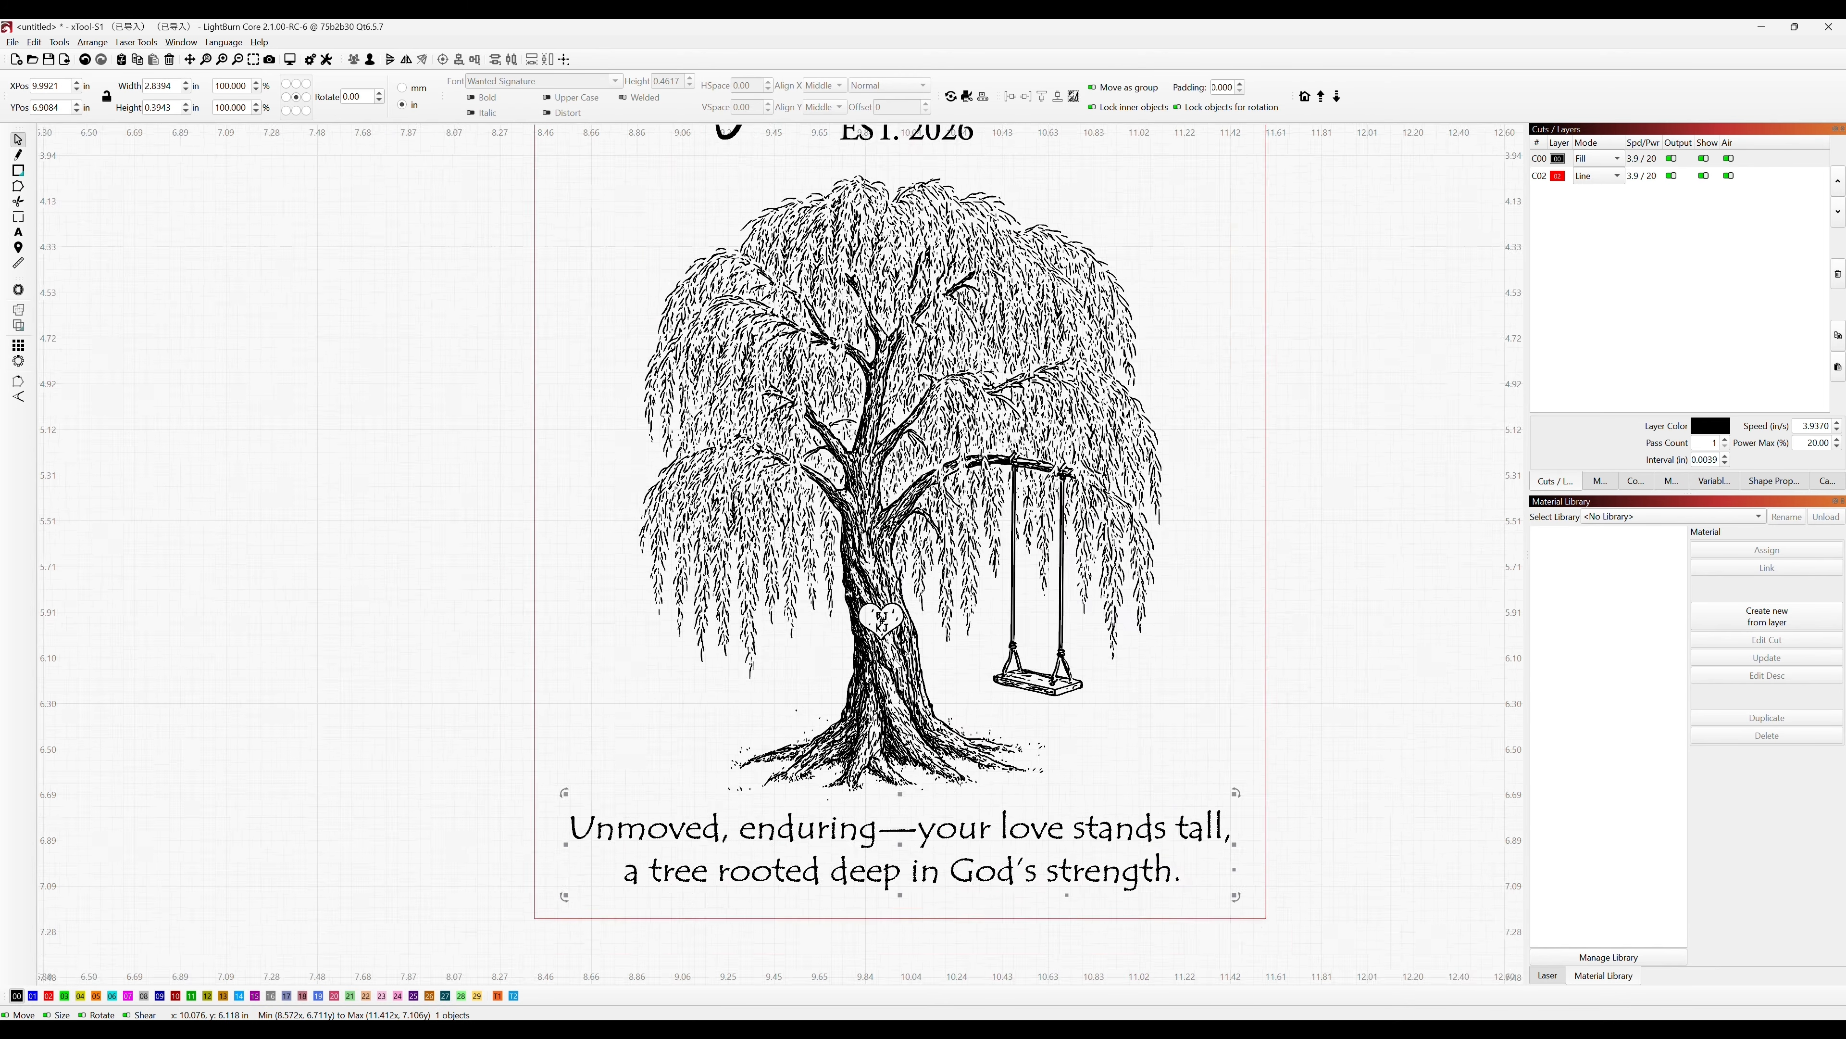
pyautogui.scroll(1, 872, 596)
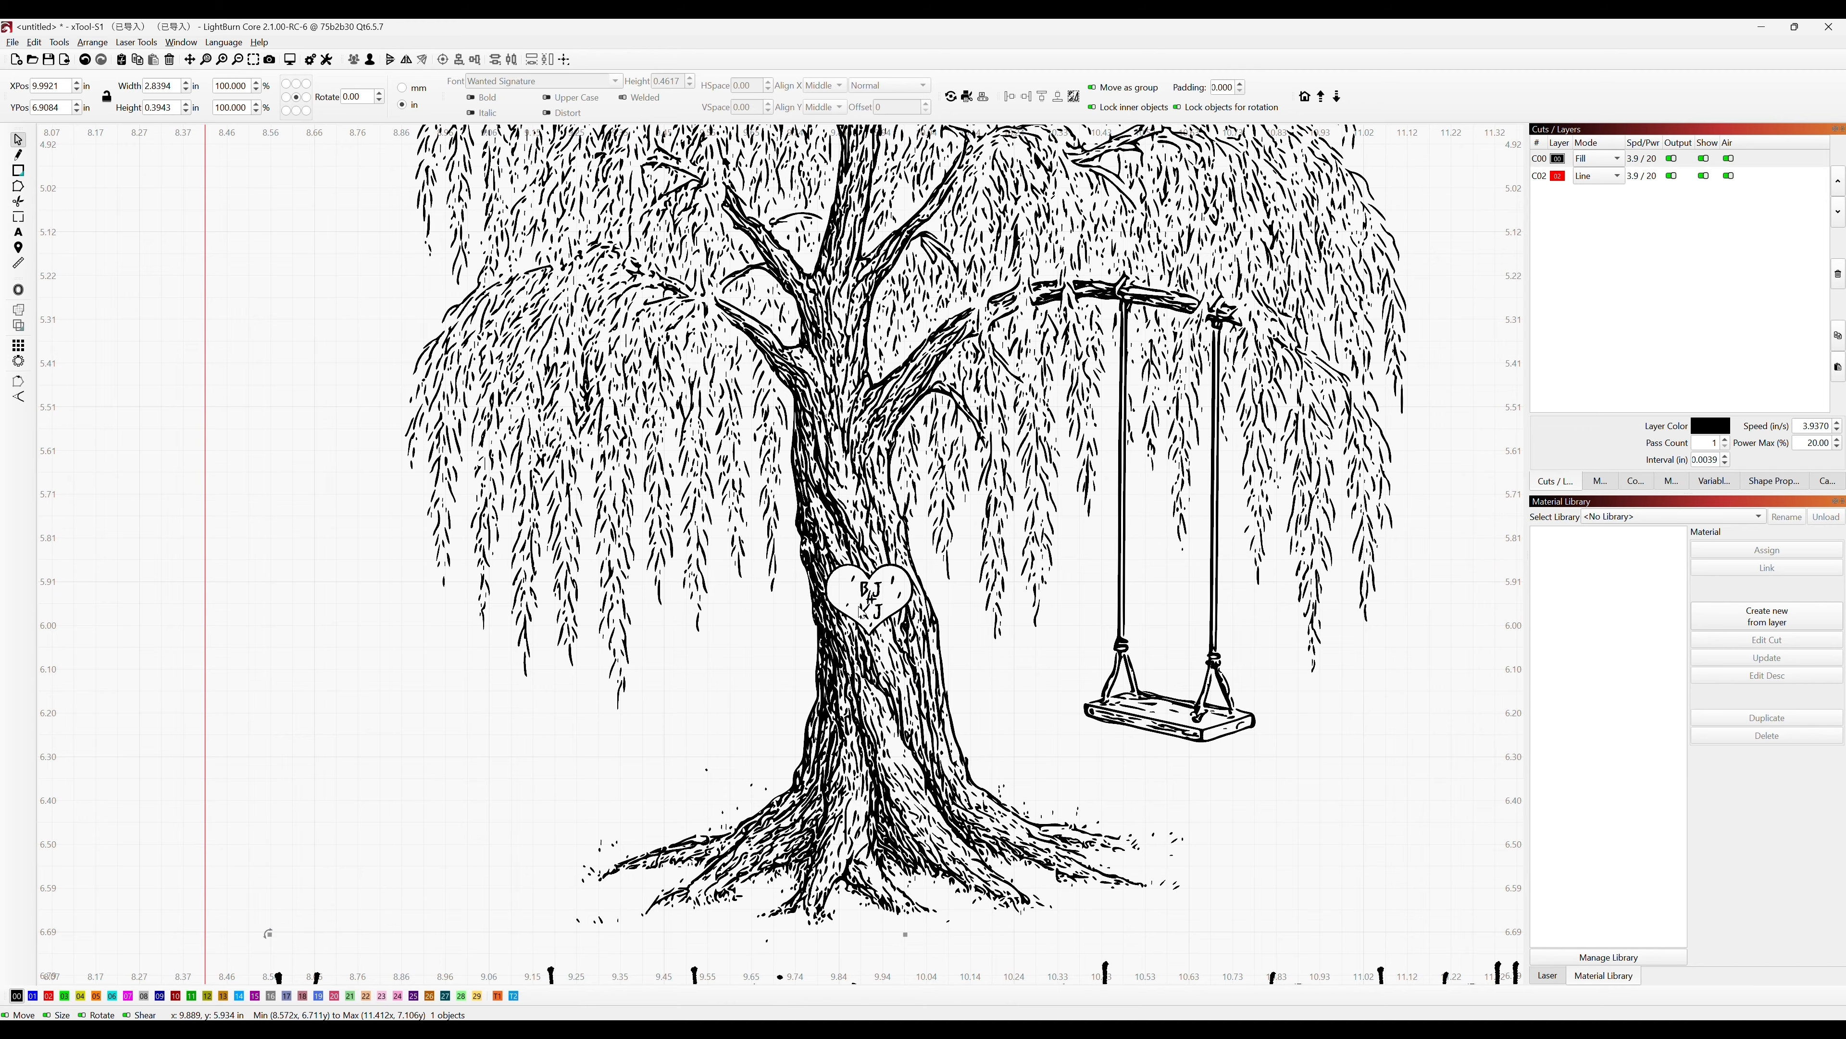
pyautogui.scroll(6, 859, 604)
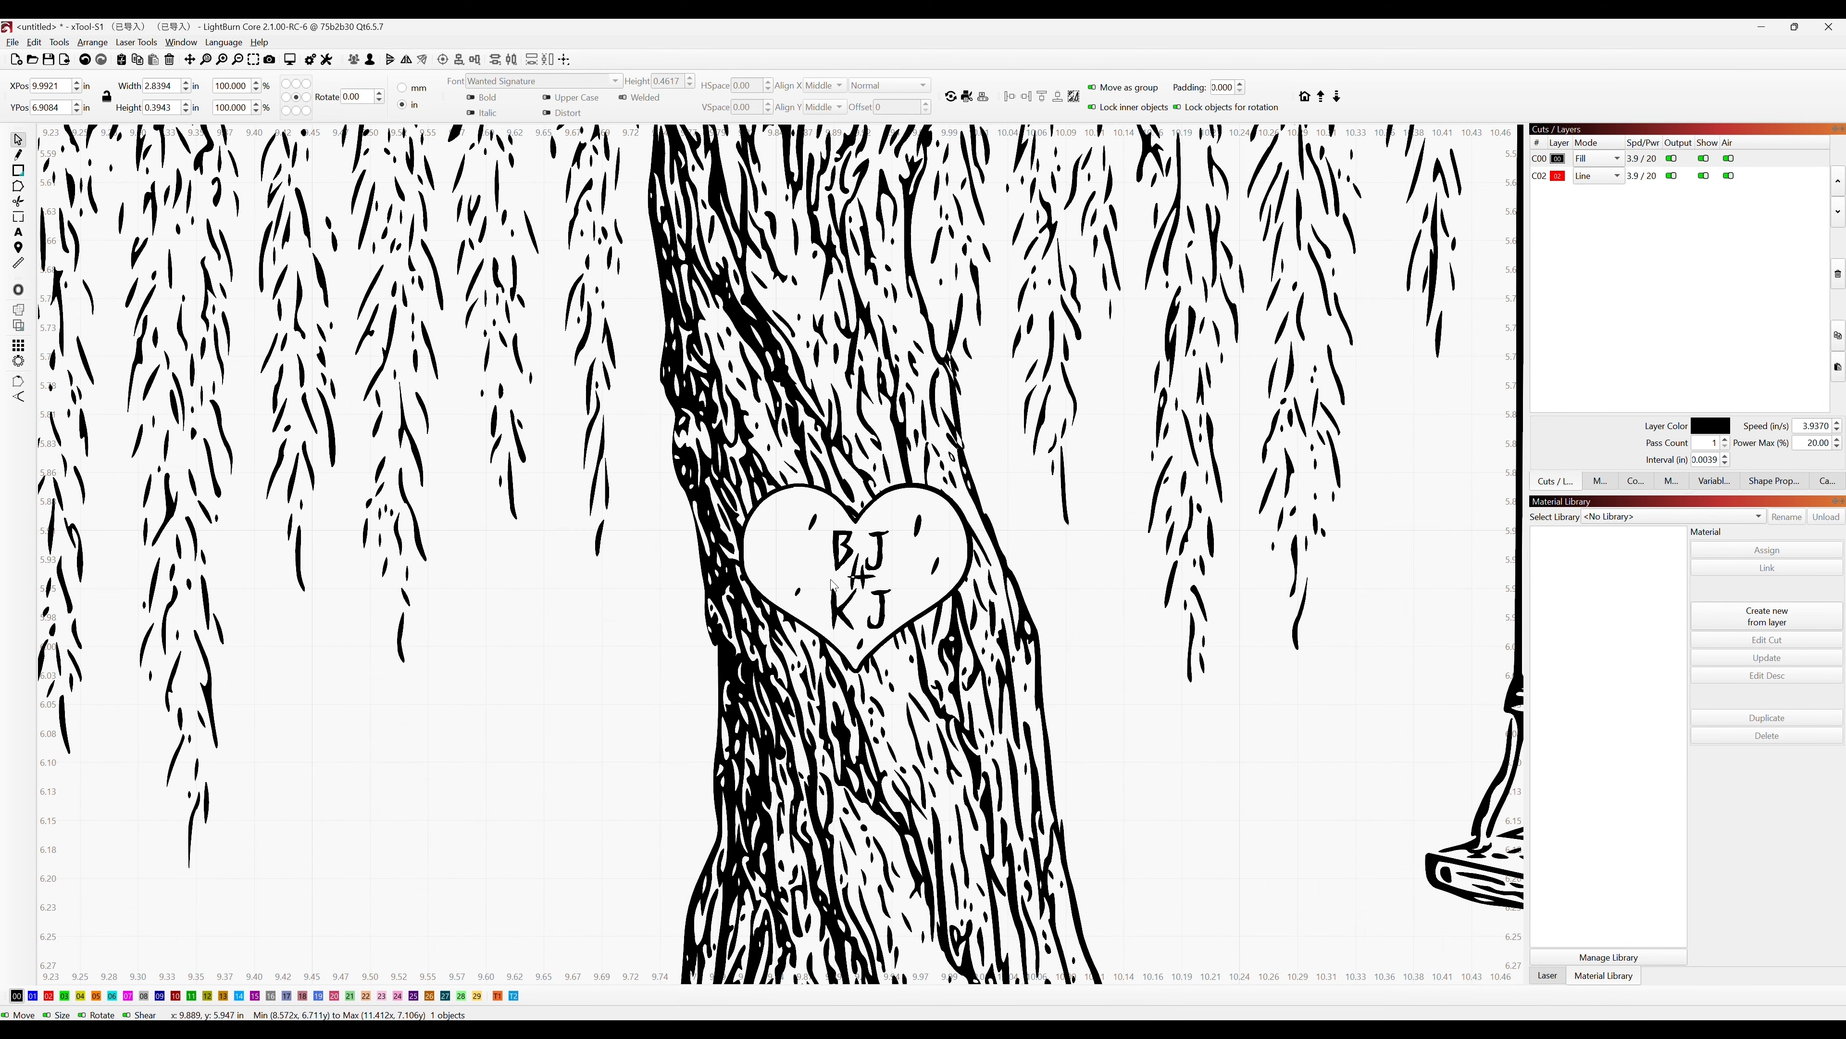
pyautogui.click(845, 556)
pyautogui.rightClick(844, 552)
pyautogui.click(681, 577)
pyautogui.click(683, 582)
pyautogui.click(840, 555)
pyautogui.press('Delete')
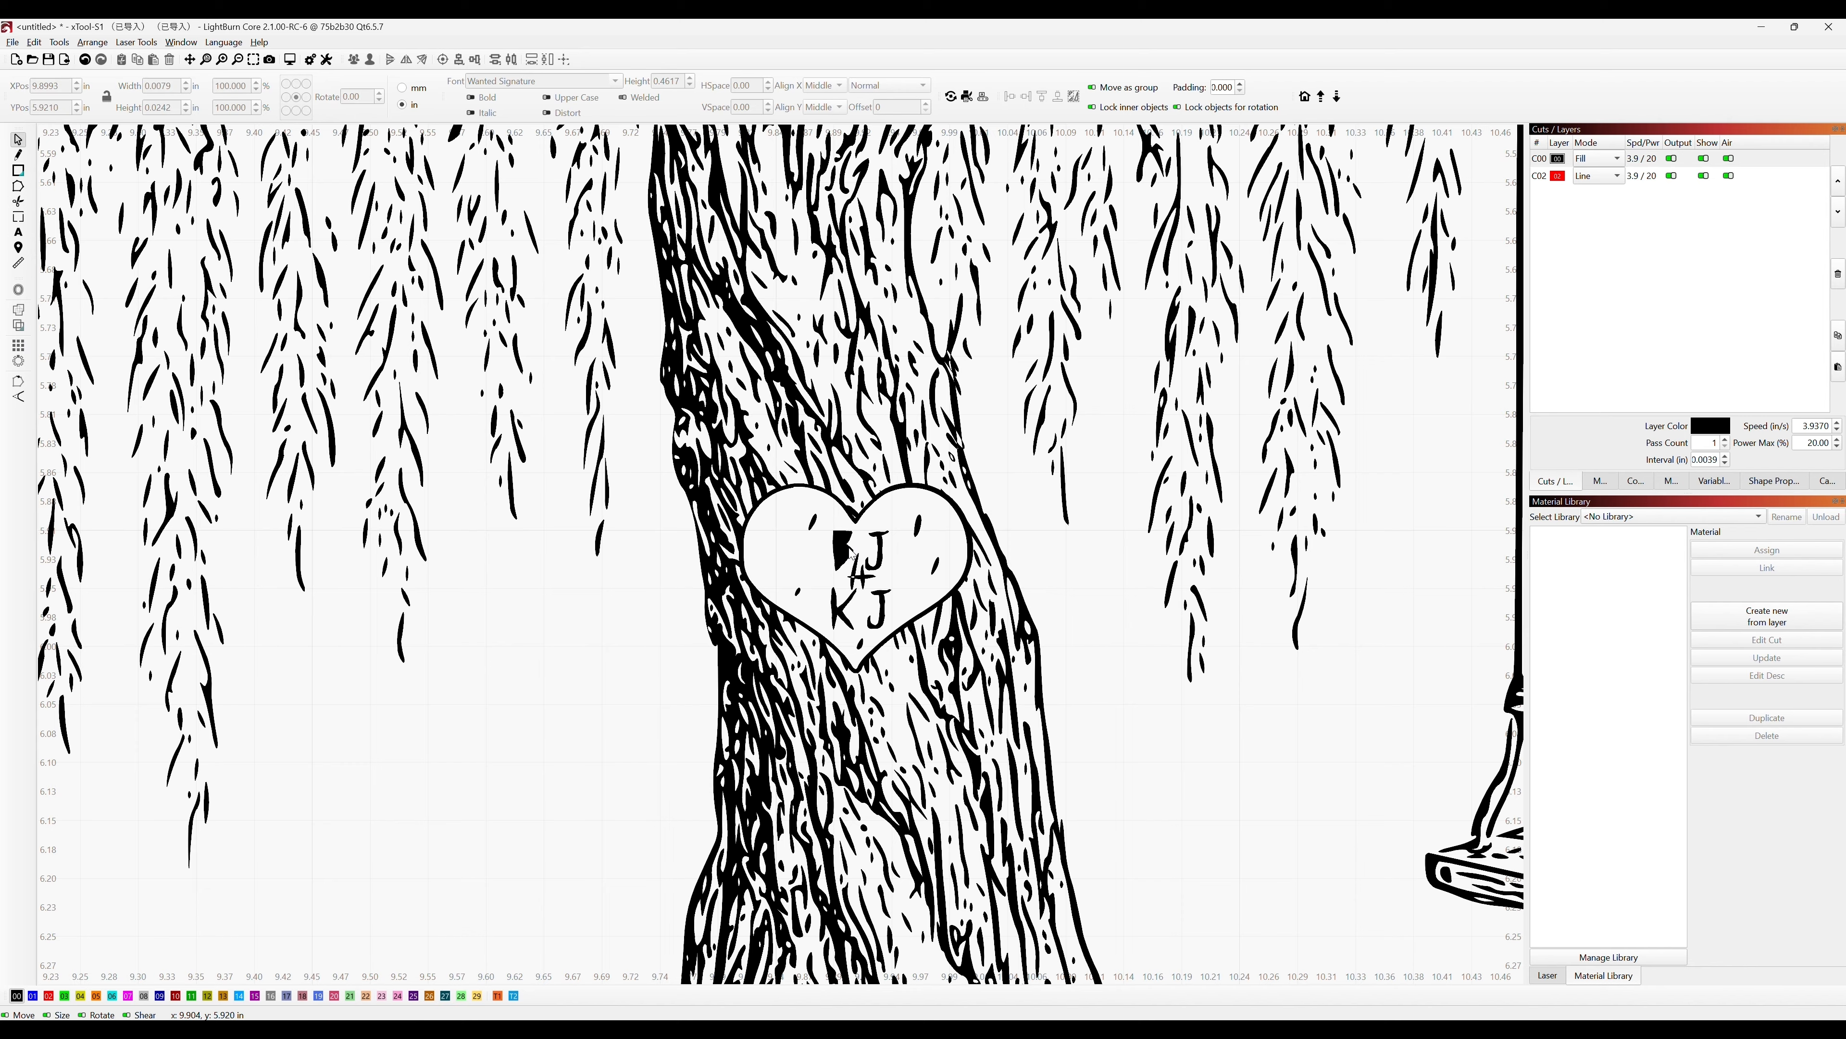
pyautogui.click(852, 554)
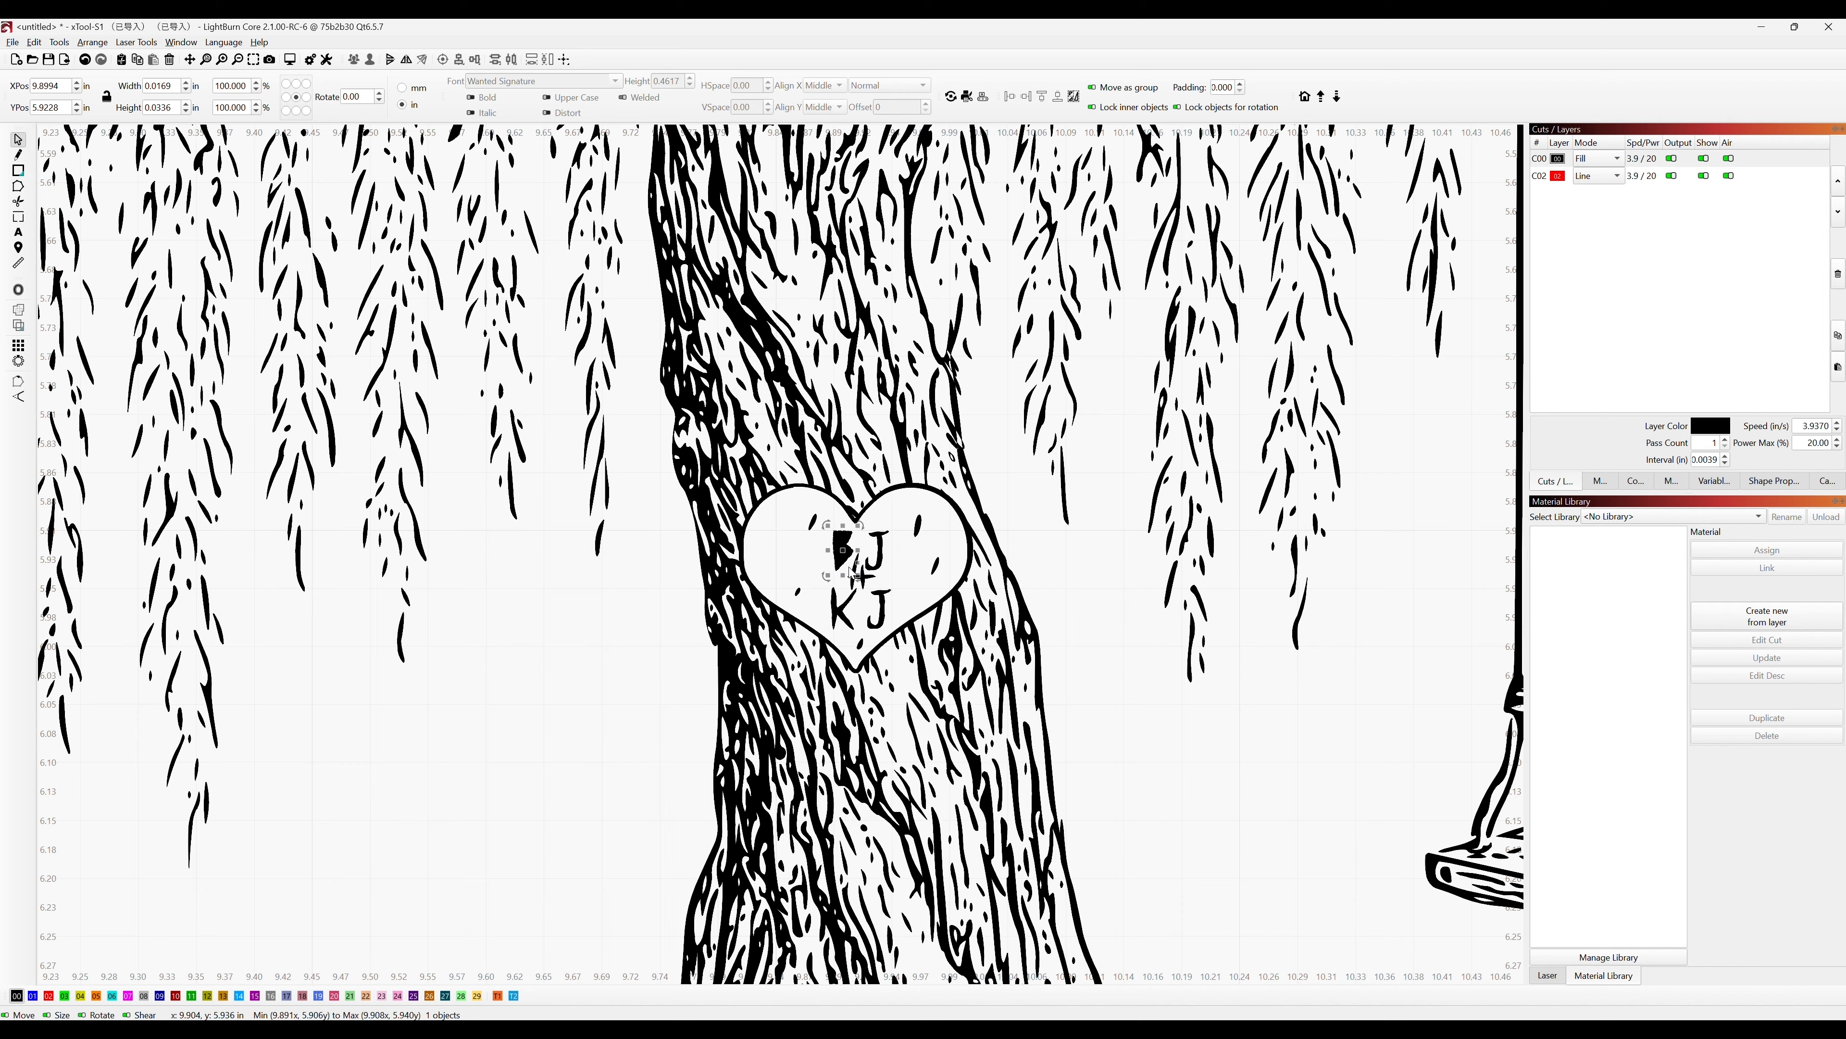
pyautogui.press('Delete')
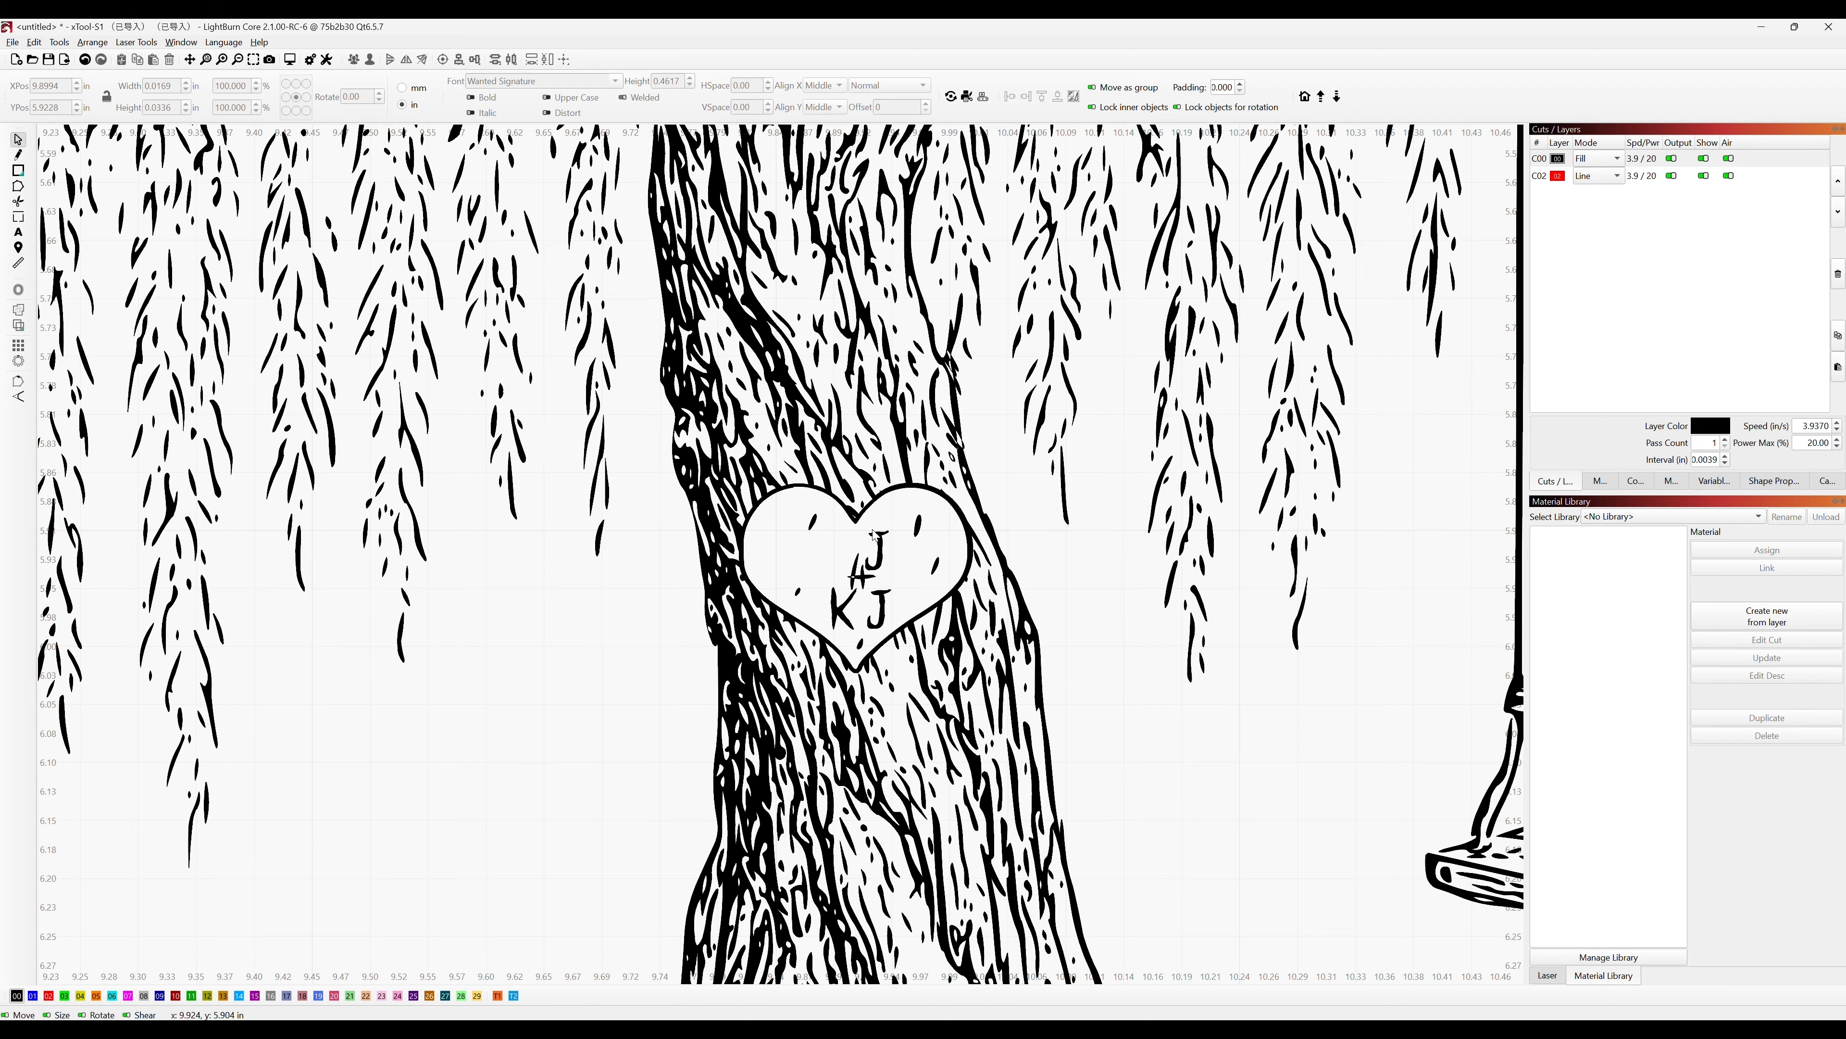
# Delete the remaining initials J, K and J from the heart, and move the stray stroke beside the plus sign to the heart's left side.
pyautogui.click(881, 564)
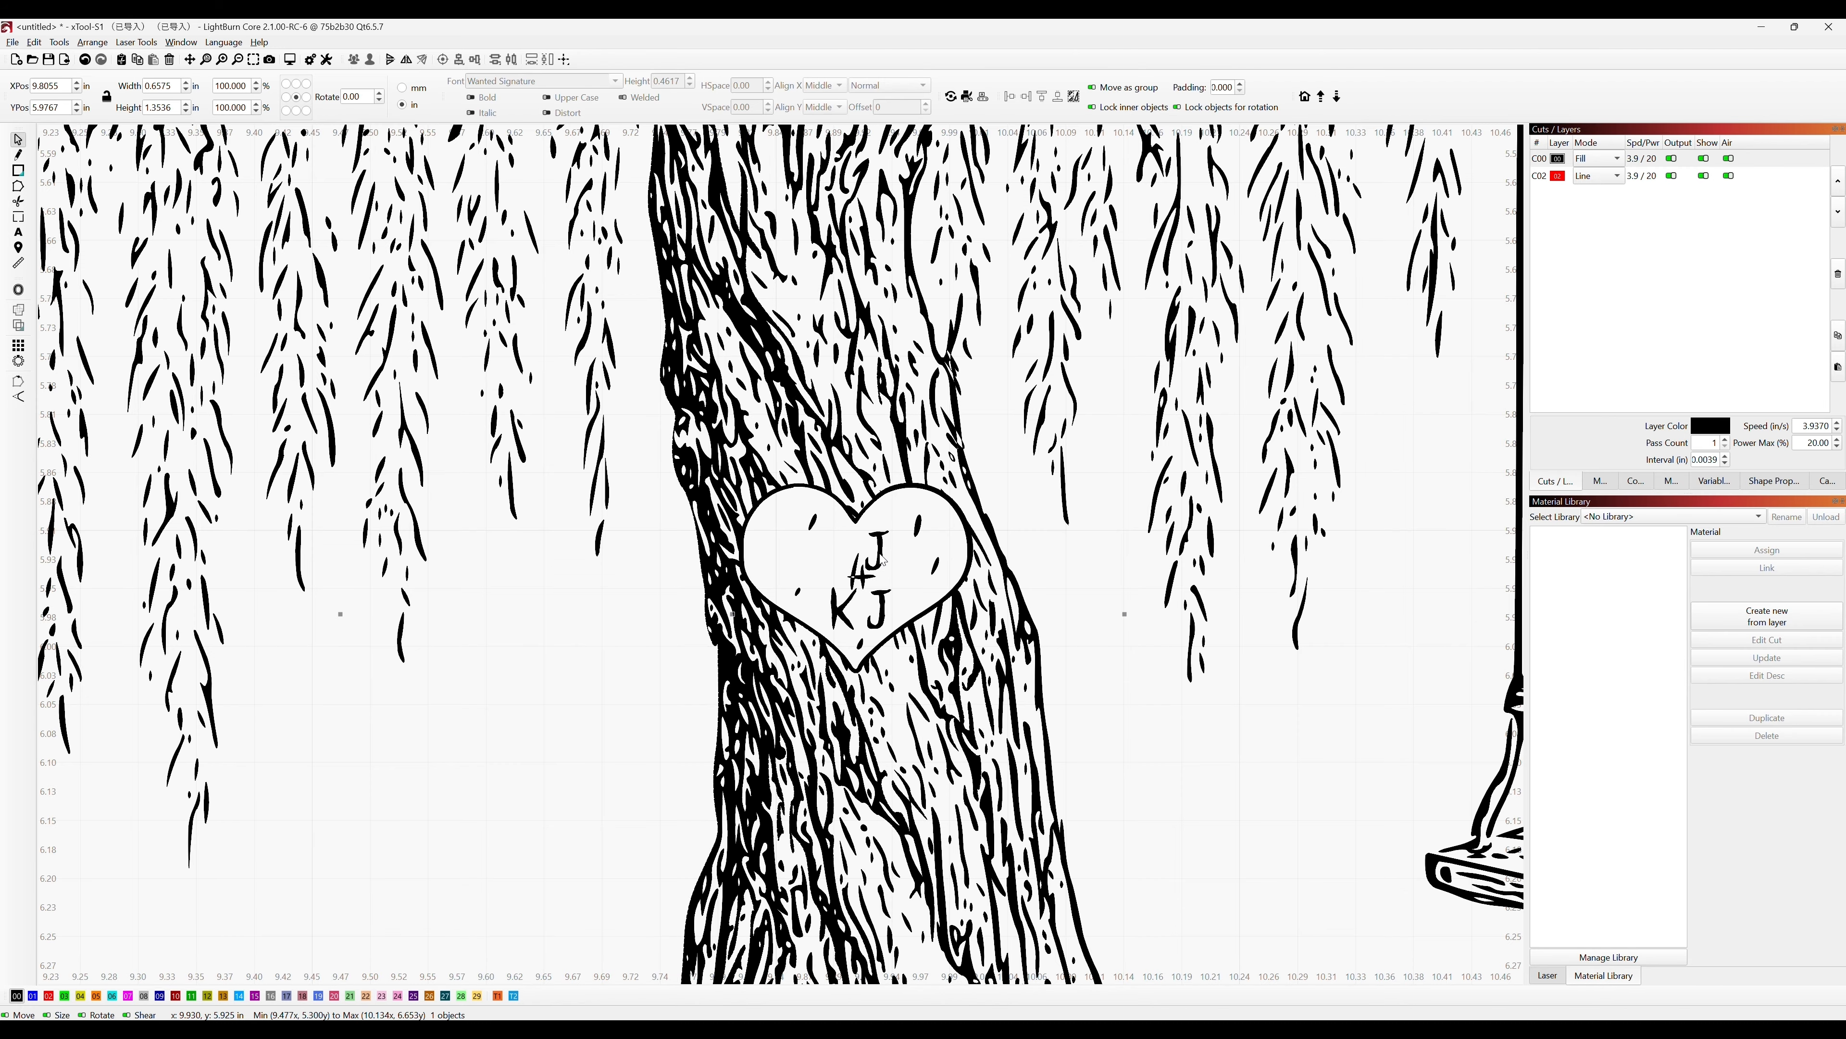
pyautogui.click(882, 560)
pyautogui.press('Delete')
pyautogui.click(851, 599)
pyautogui.press('Delete')
pyautogui.click(883, 613)
pyautogui.press('Delete')
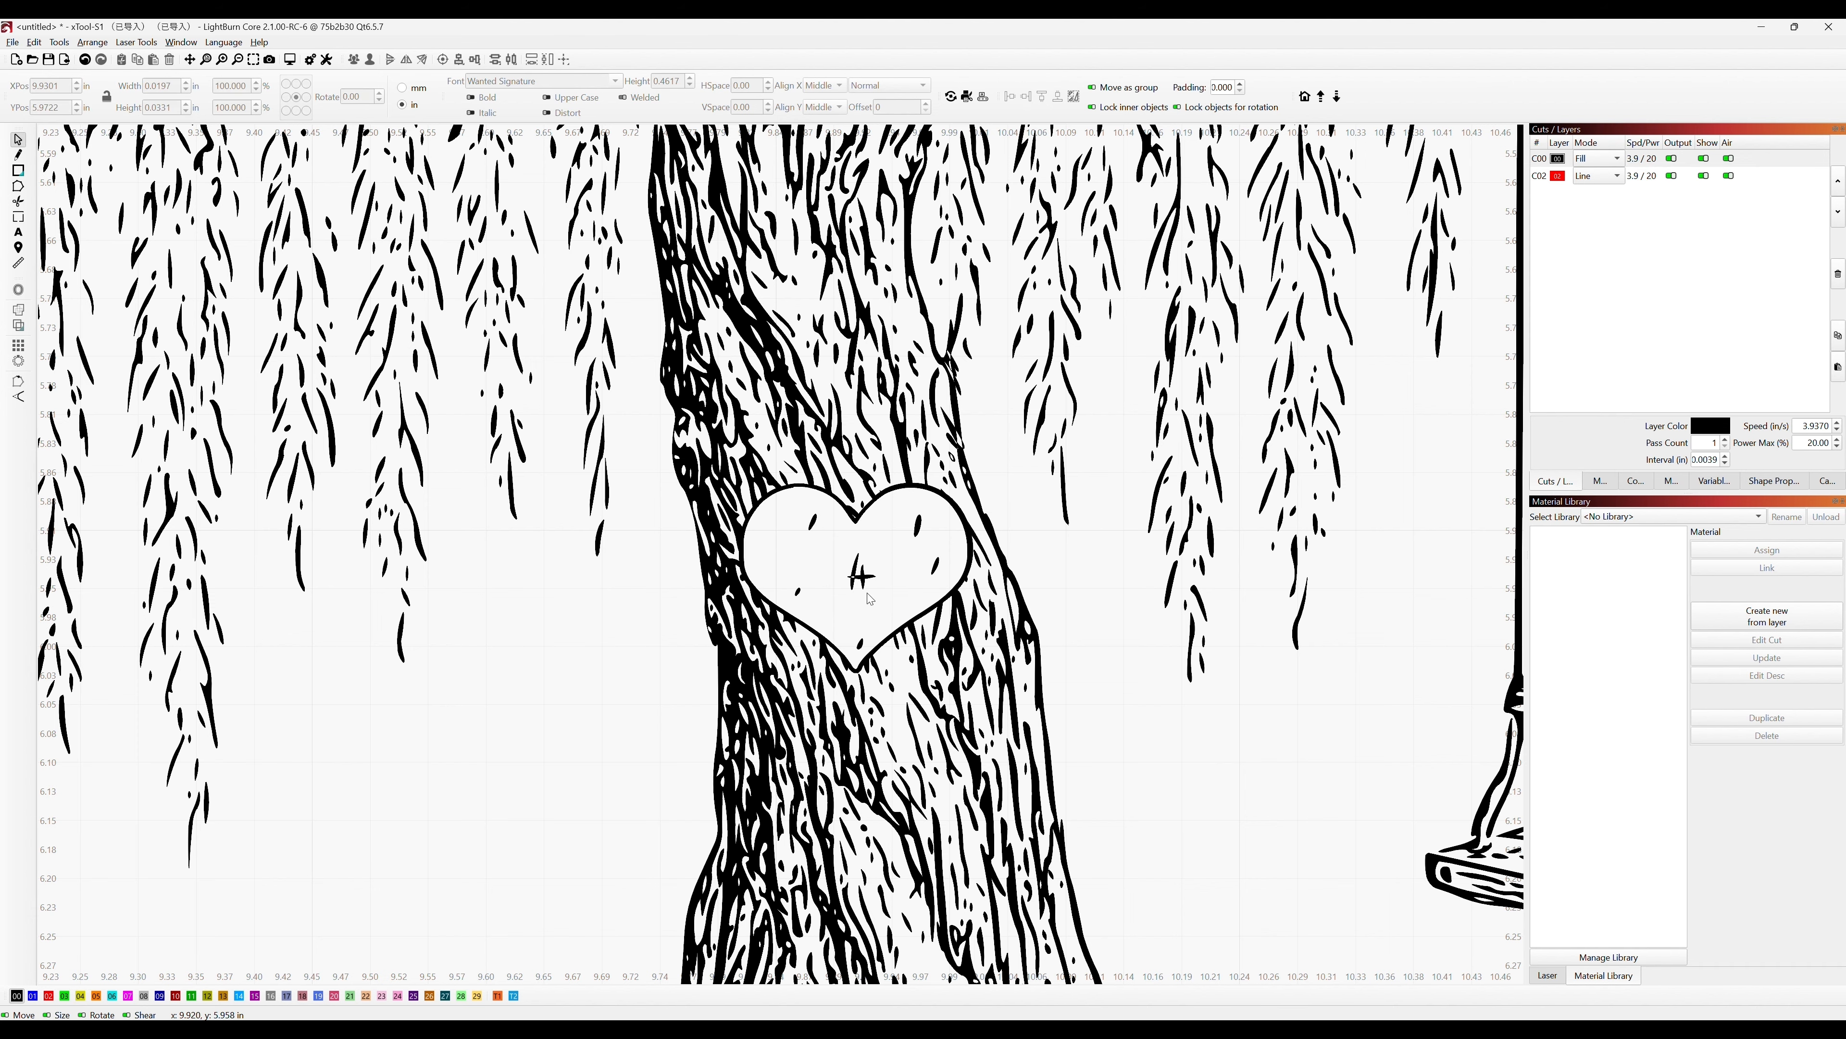
pyautogui.click(856, 566)
pyautogui.moveTo(856, 564); pyautogui.dragTo(763, 536)
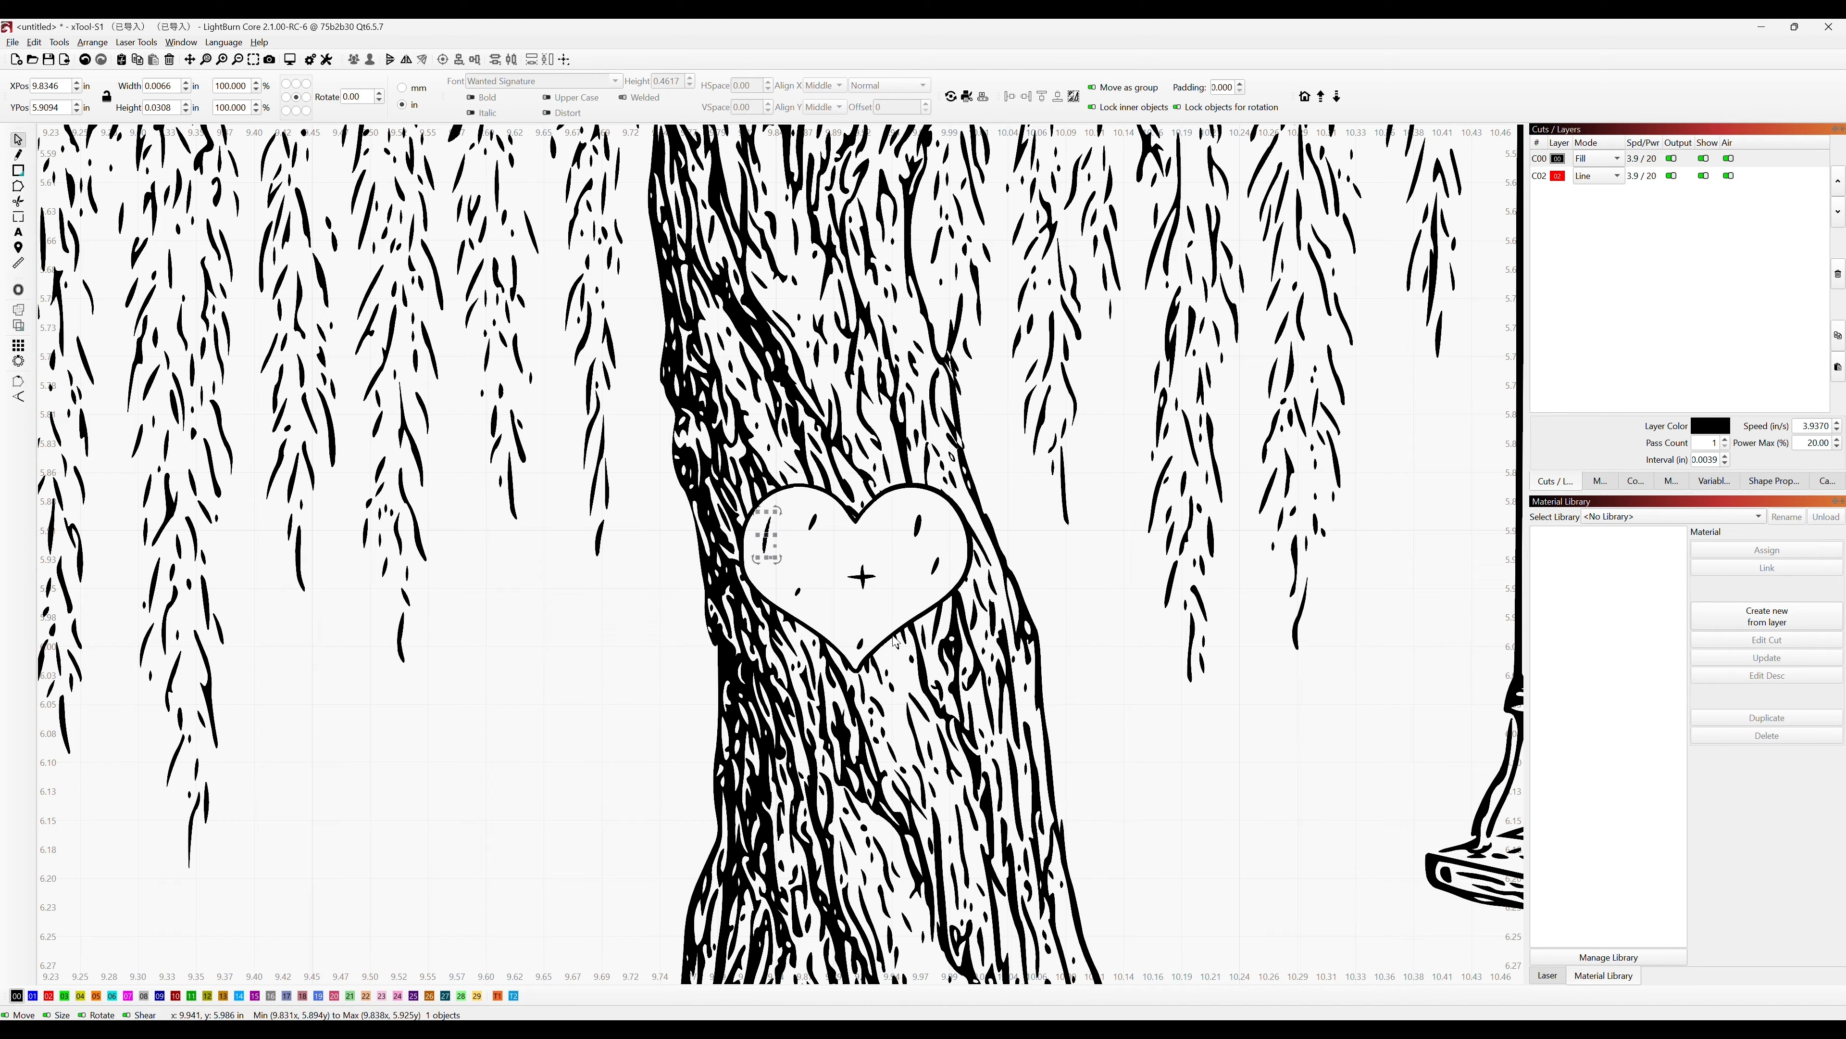
# Add the letter J as a new text object beside the base of the trunk.
pyautogui.scroll(-2, 898, 617)
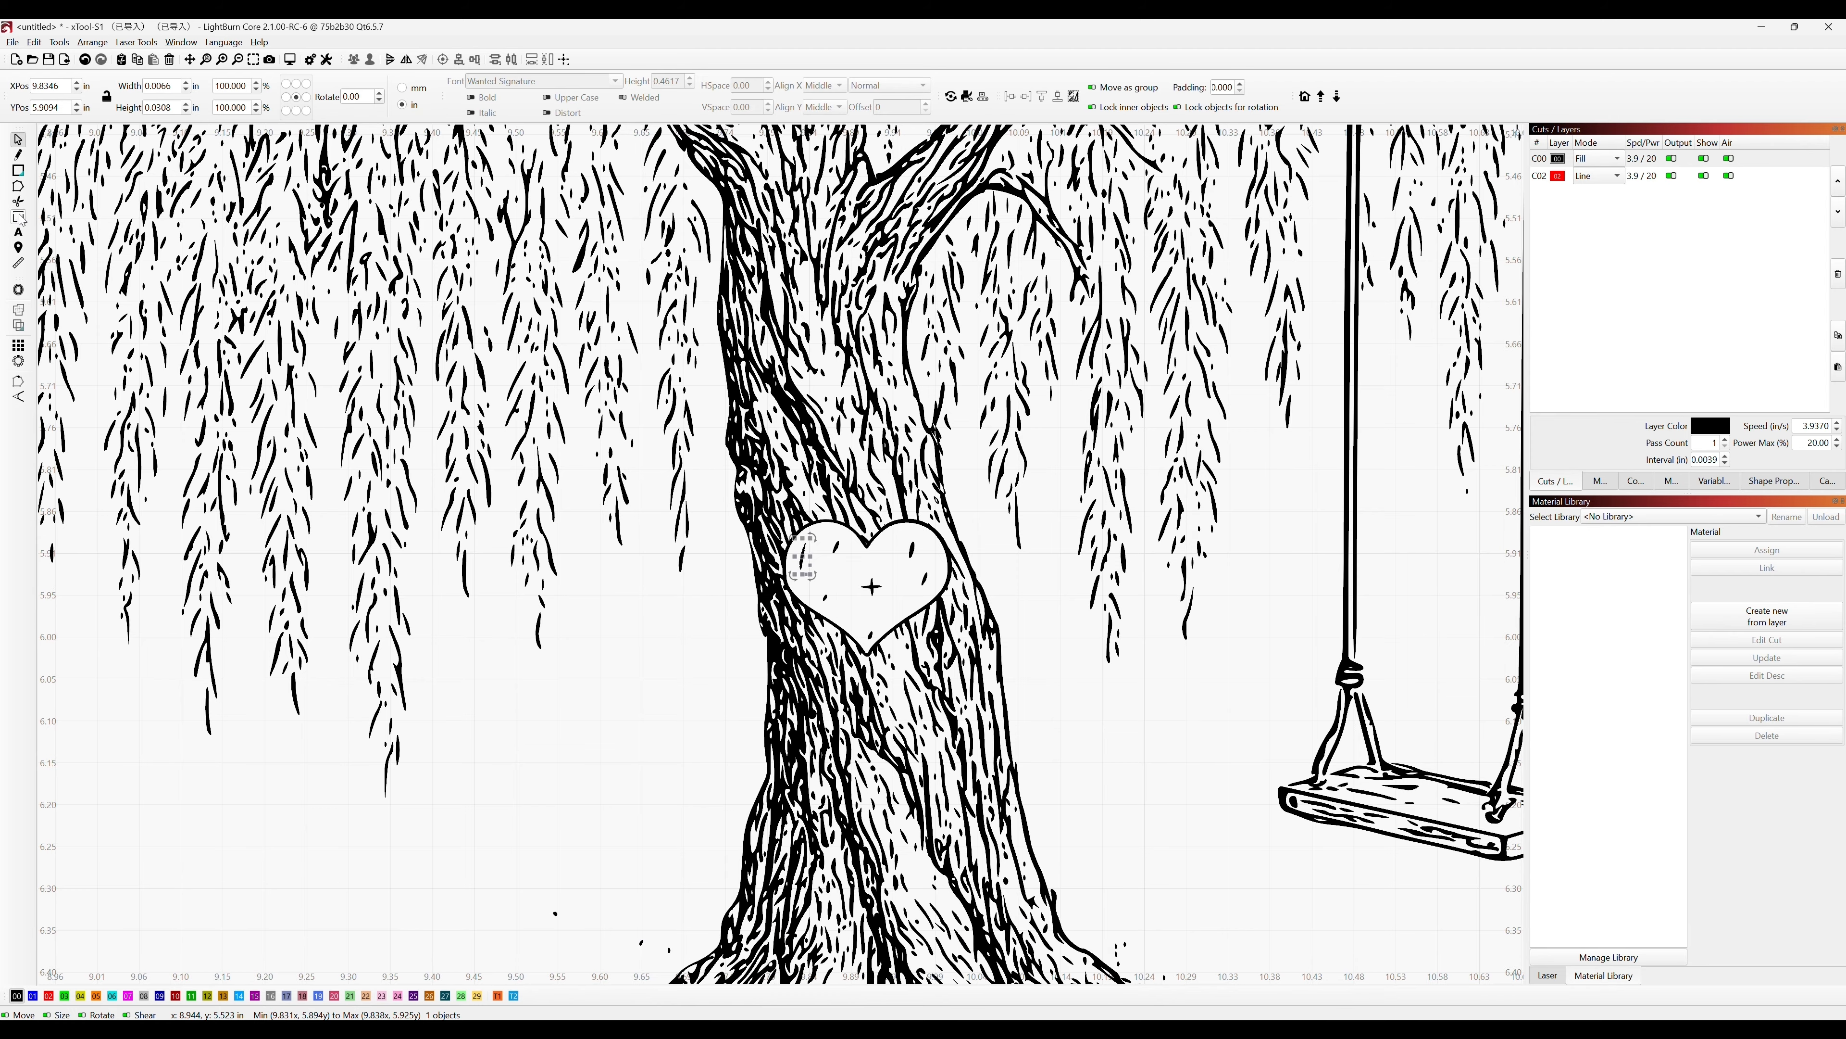
pyautogui.click(18, 233)
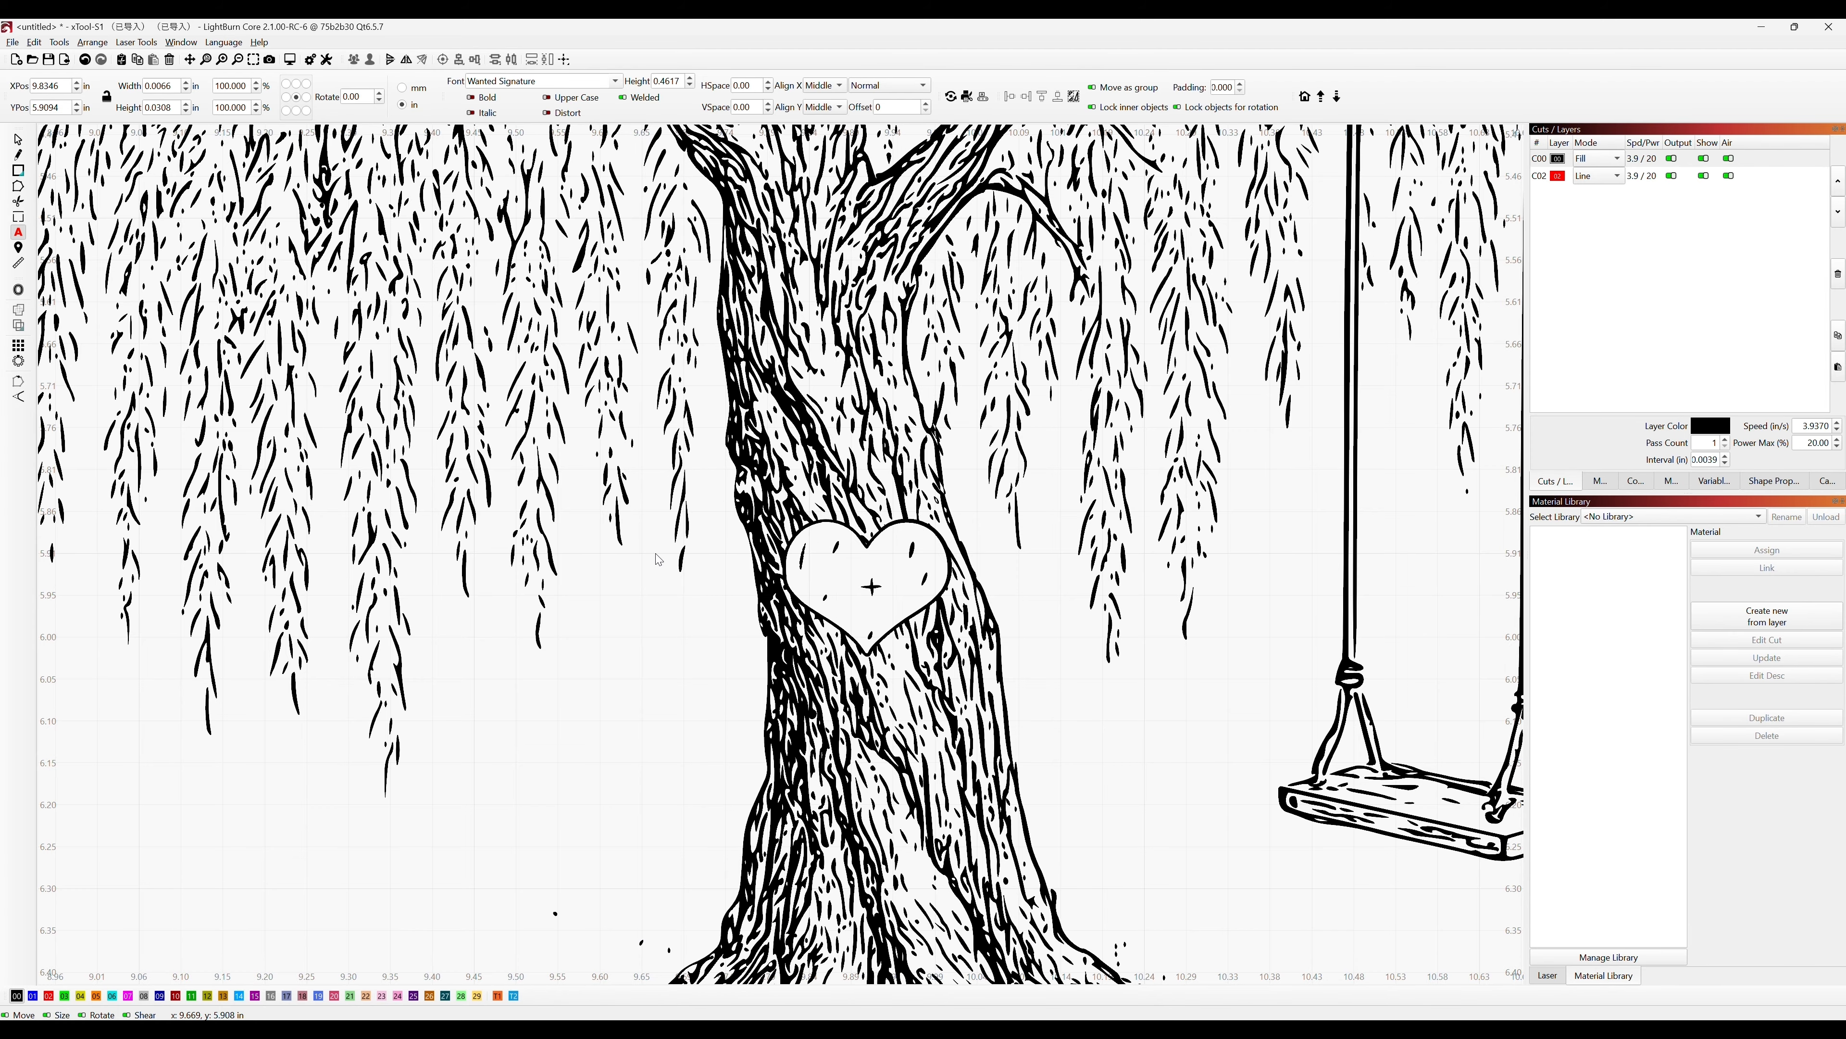
pyautogui.scroll(-6, 437, 351)
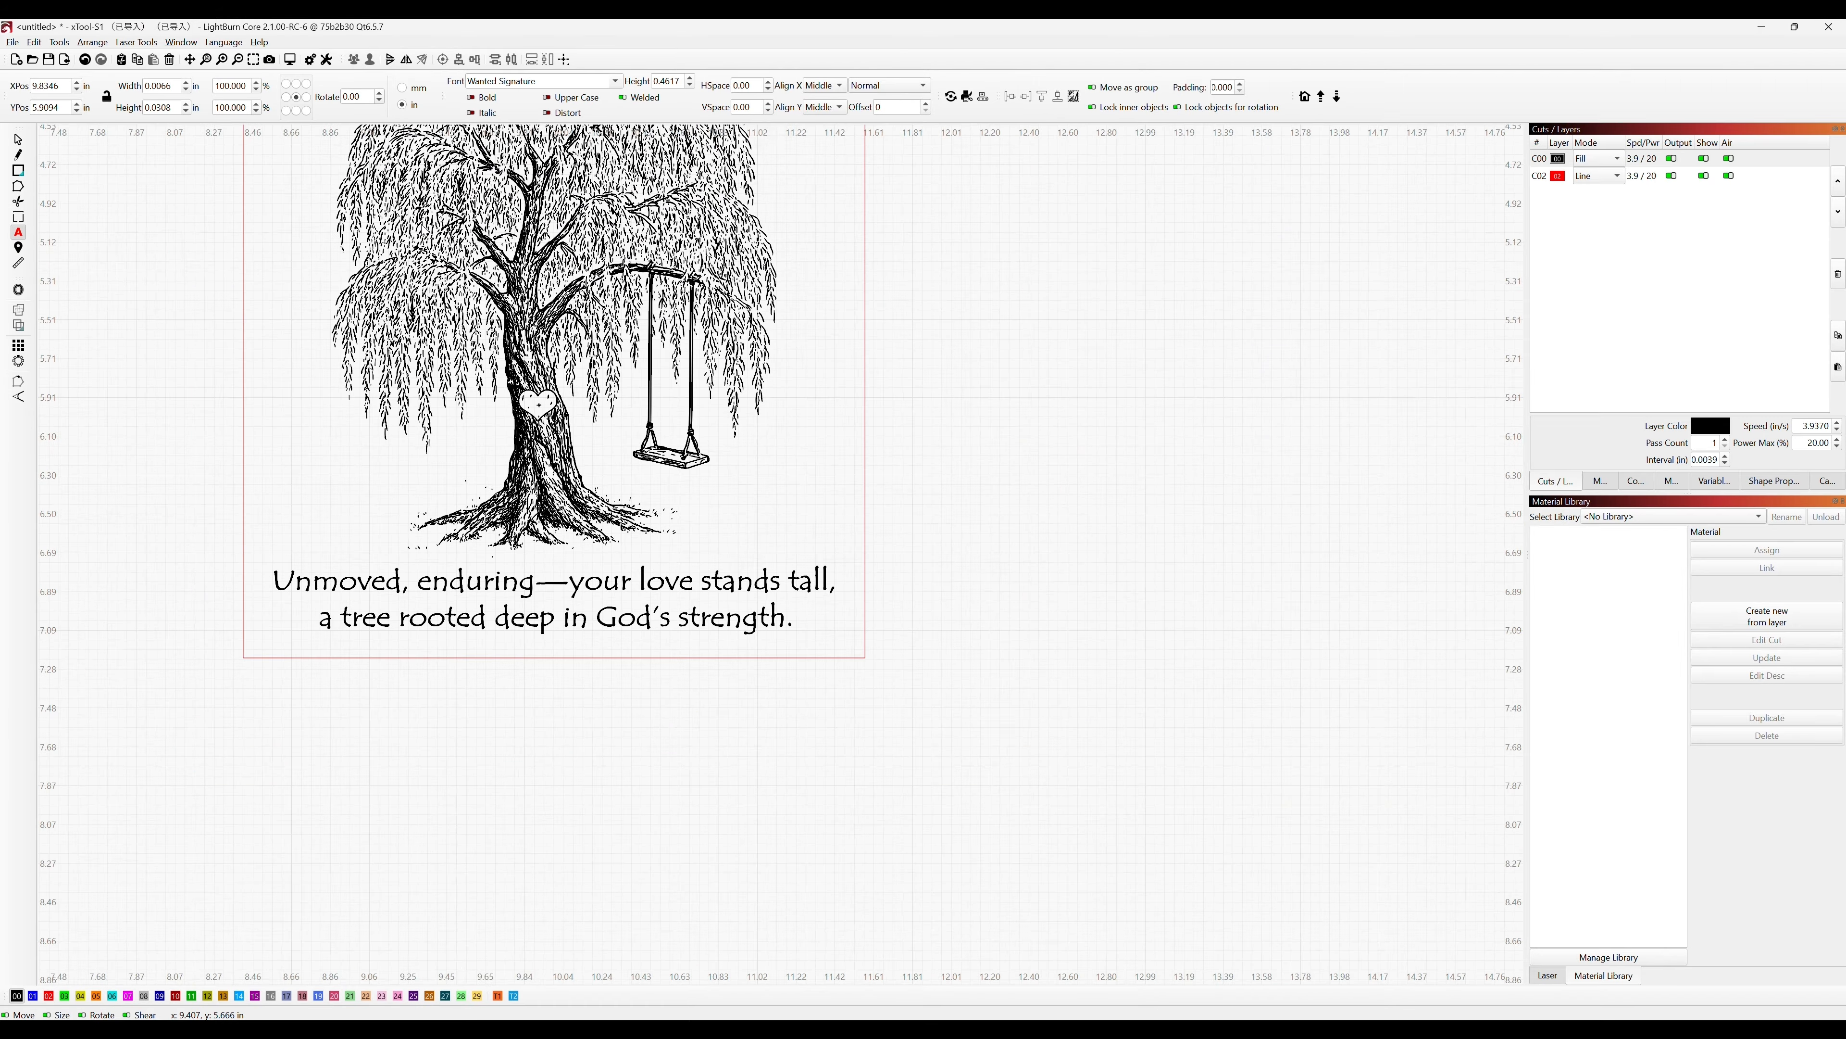
pyautogui.scroll(-10, 491, 149)
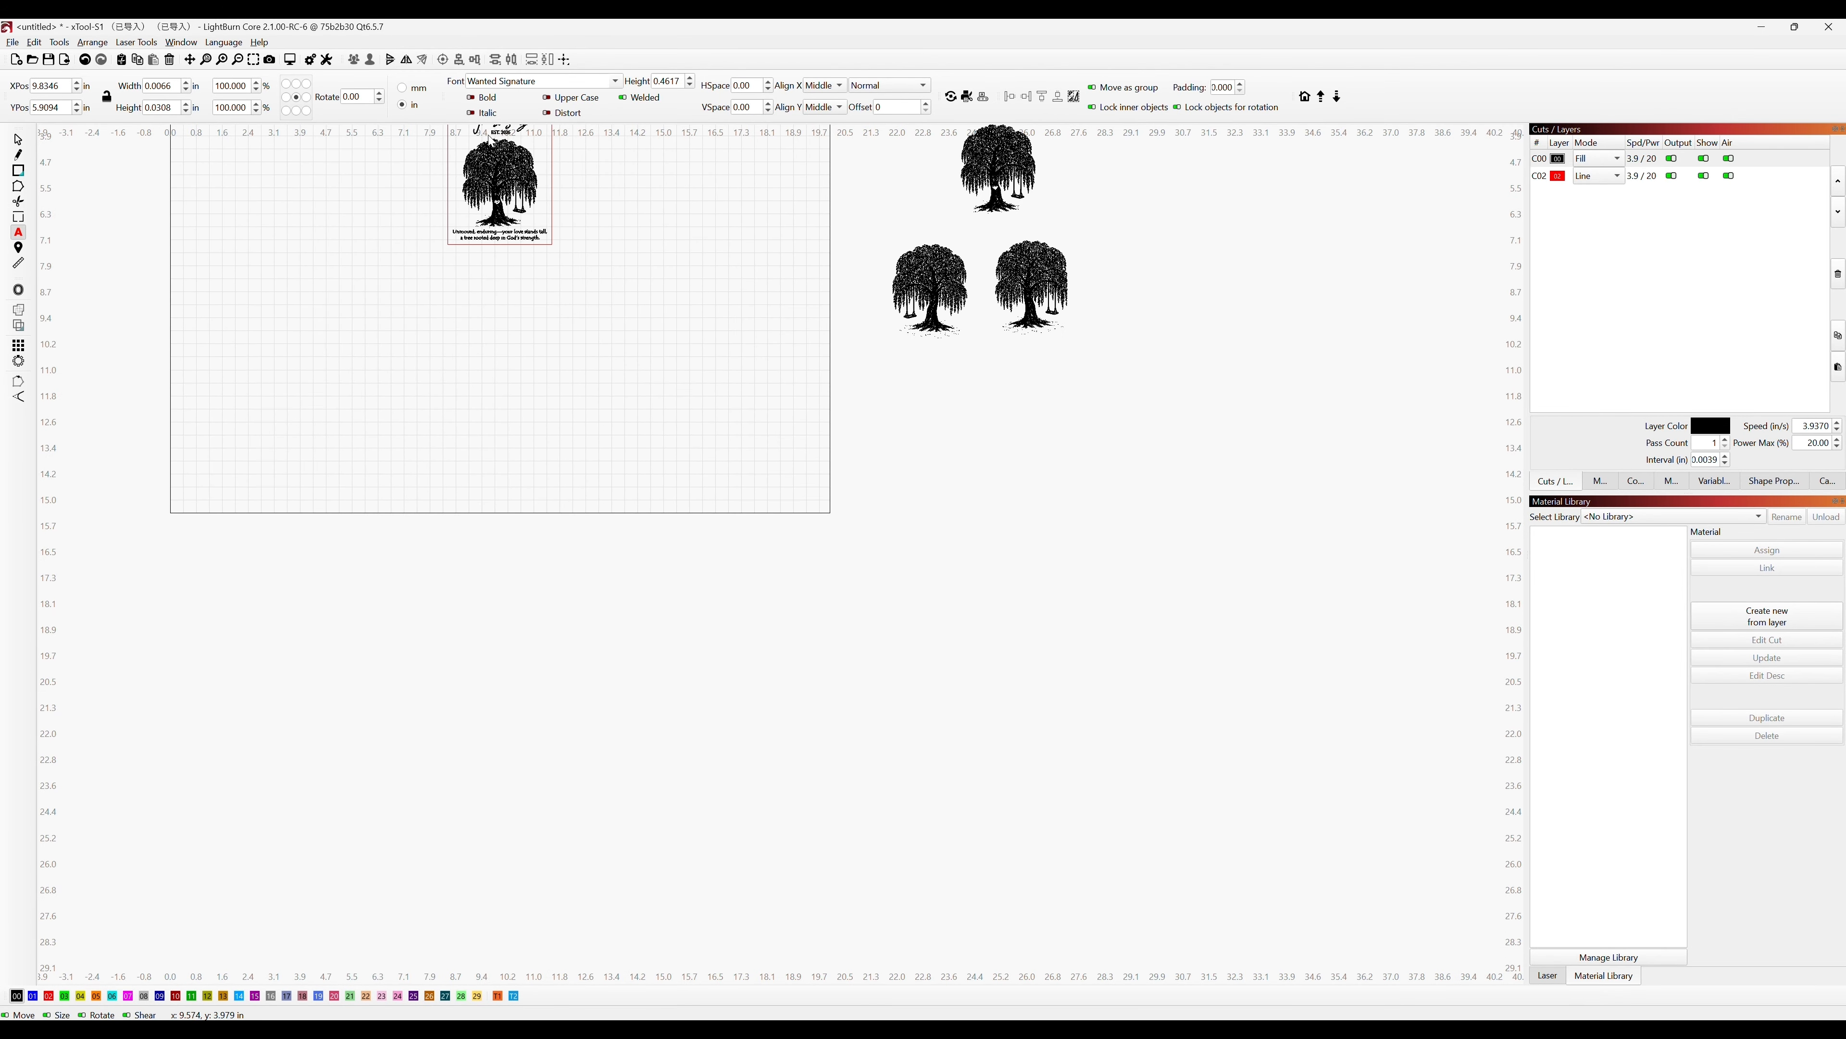
pyautogui.scroll(12, 490, 150)
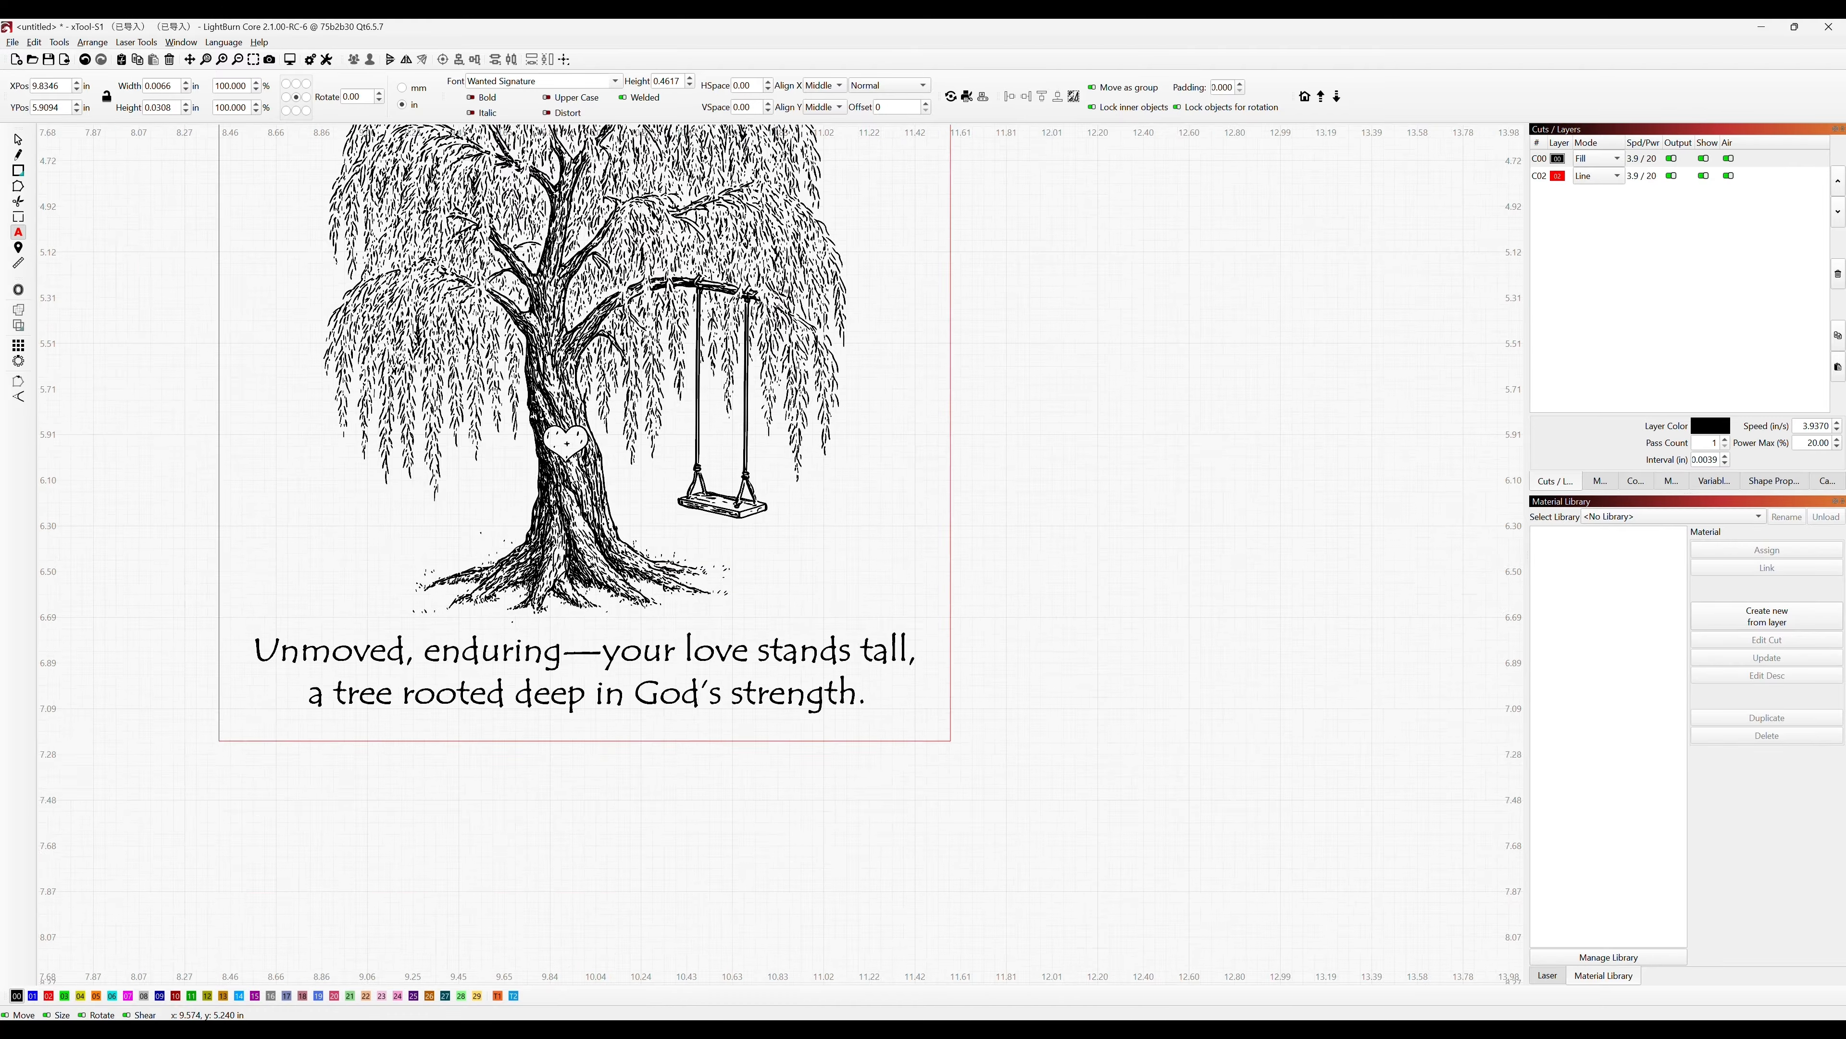
pyautogui.scroll(4, 583, 641)
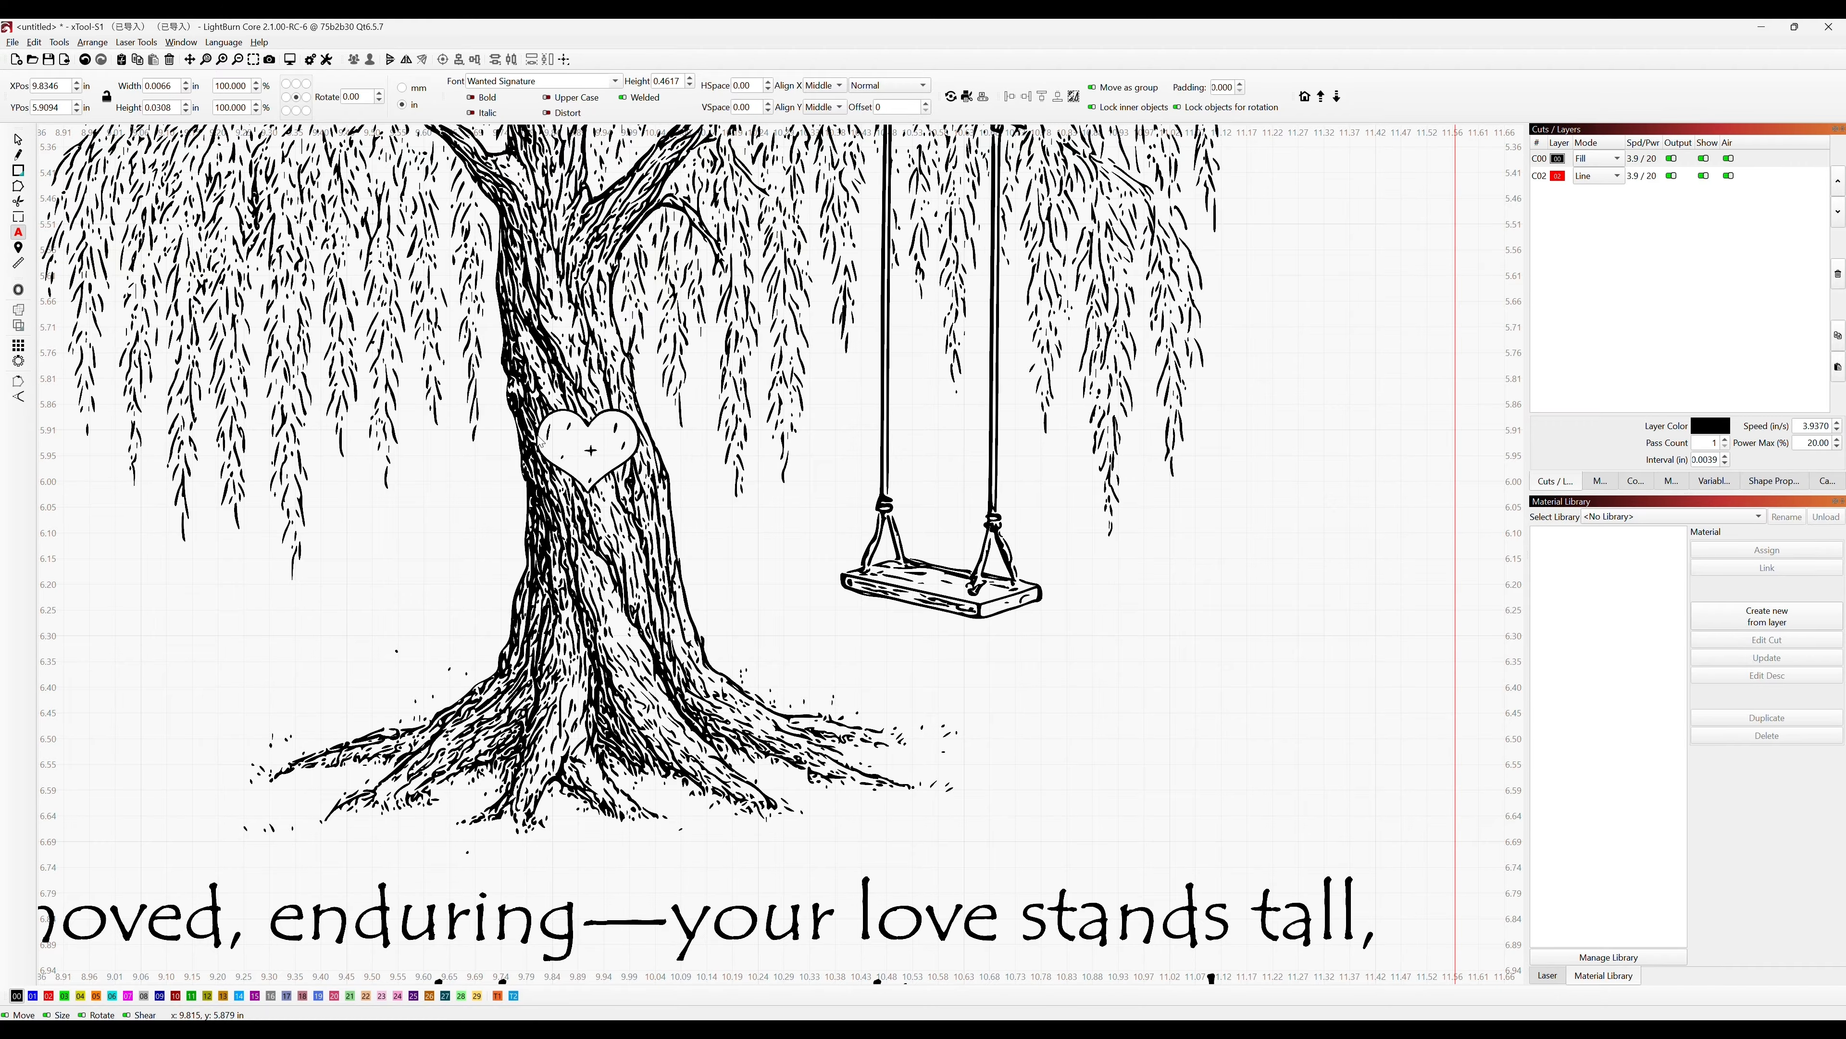
pyautogui.scroll(-6, 538, 429)
pyautogui.scroll(-6, 579, 372)
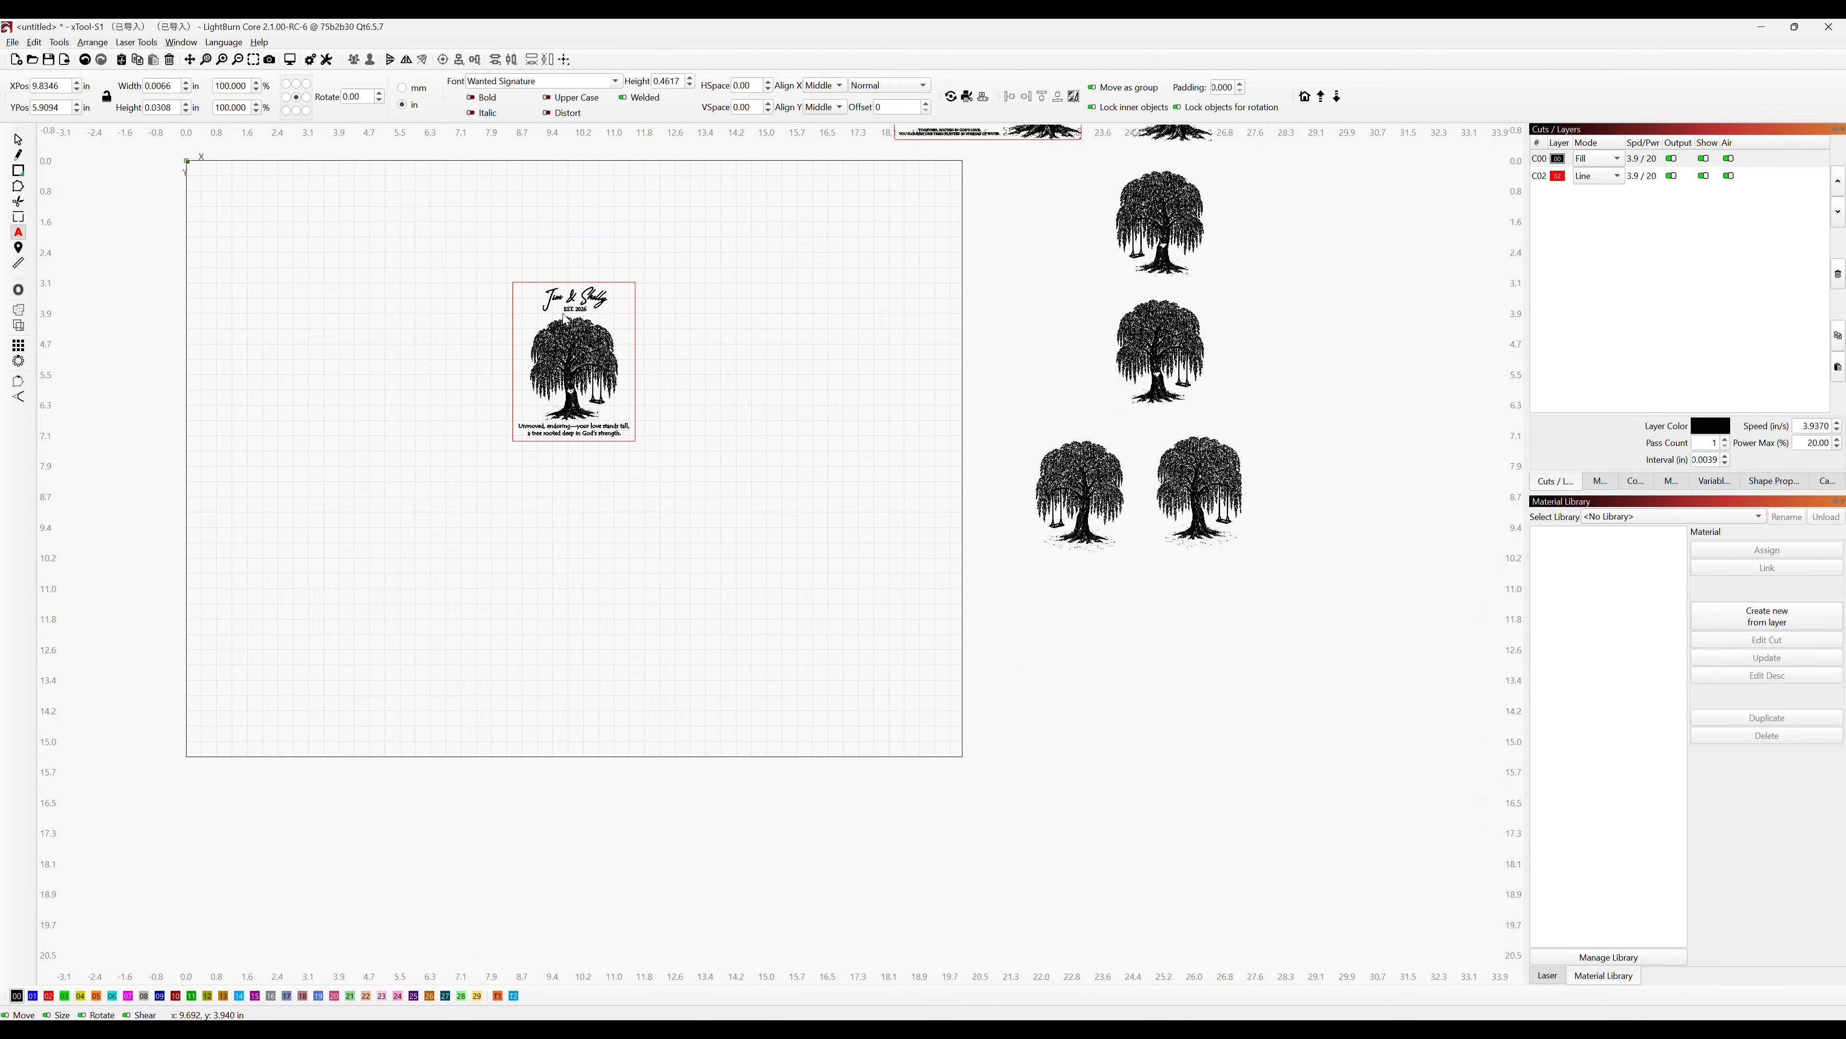
pyautogui.scroll(10, 565, 318)
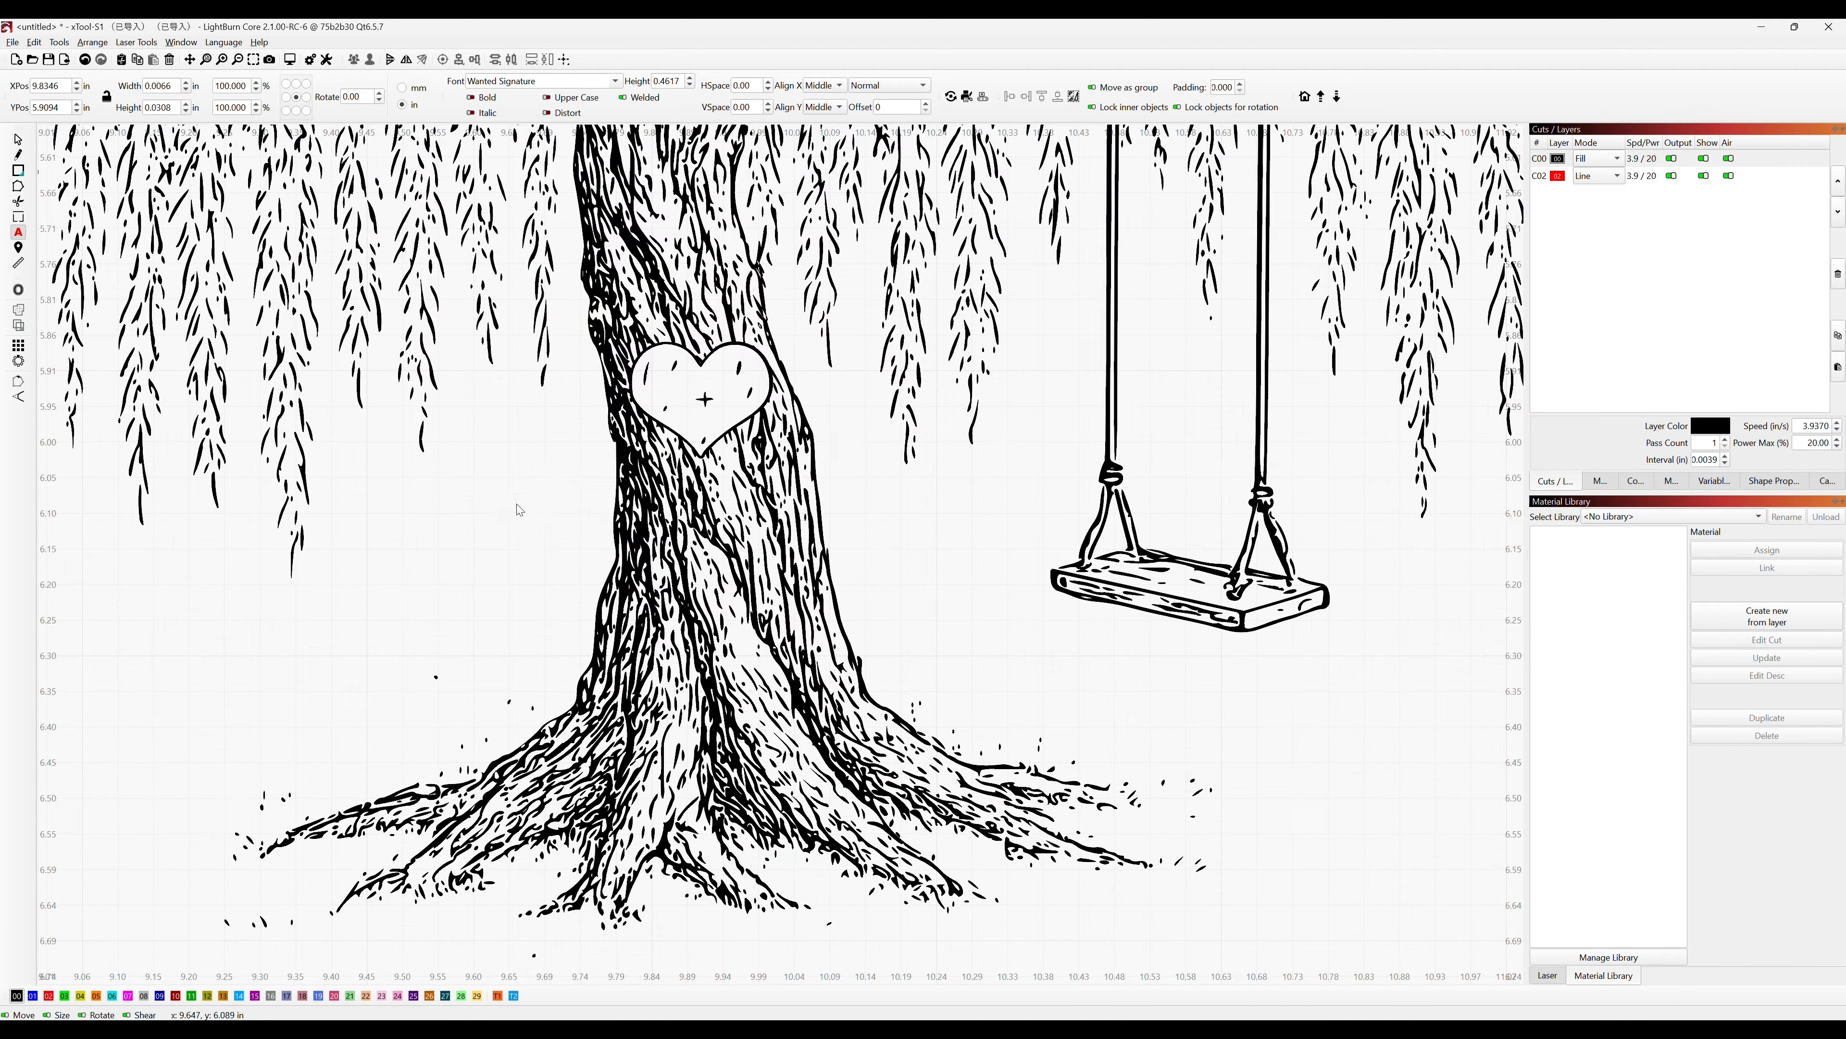
pyautogui.scroll(4, 655, 407)
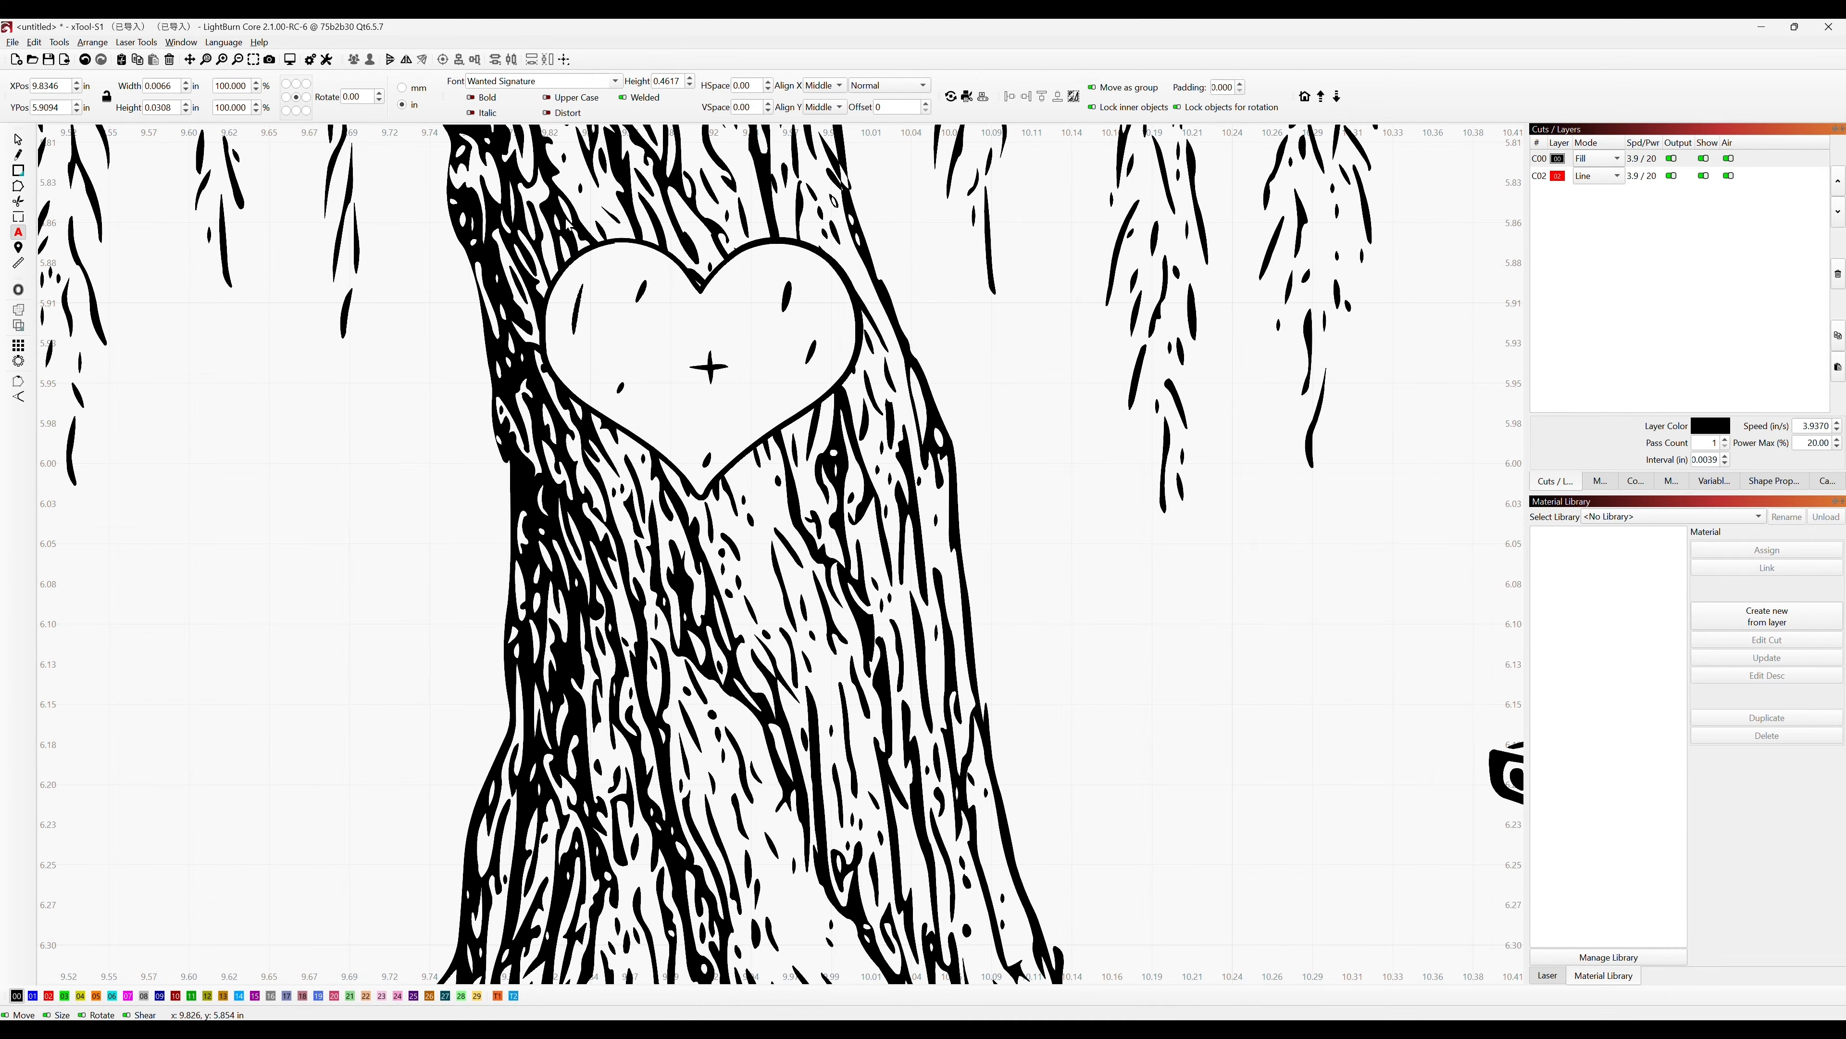
pyautogui.scroll(-7, 609, 422)
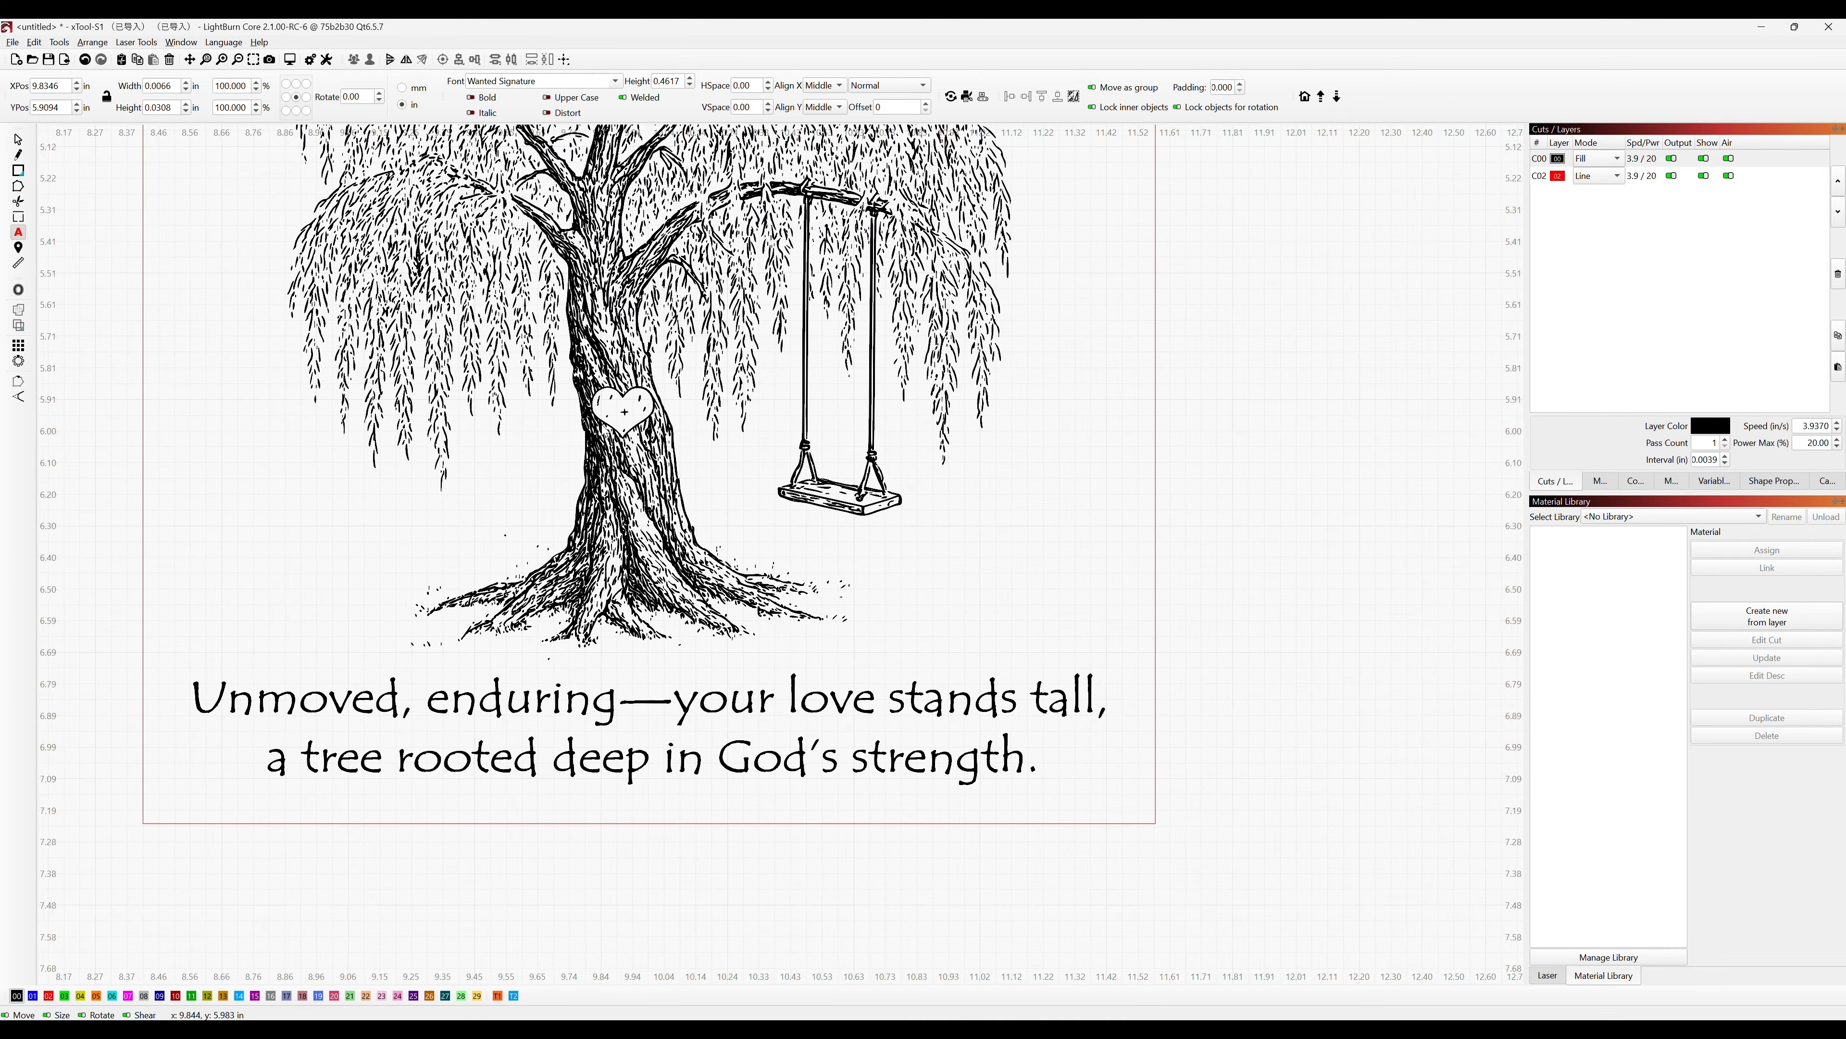
pyautogui.scroll(8, 608, 437)
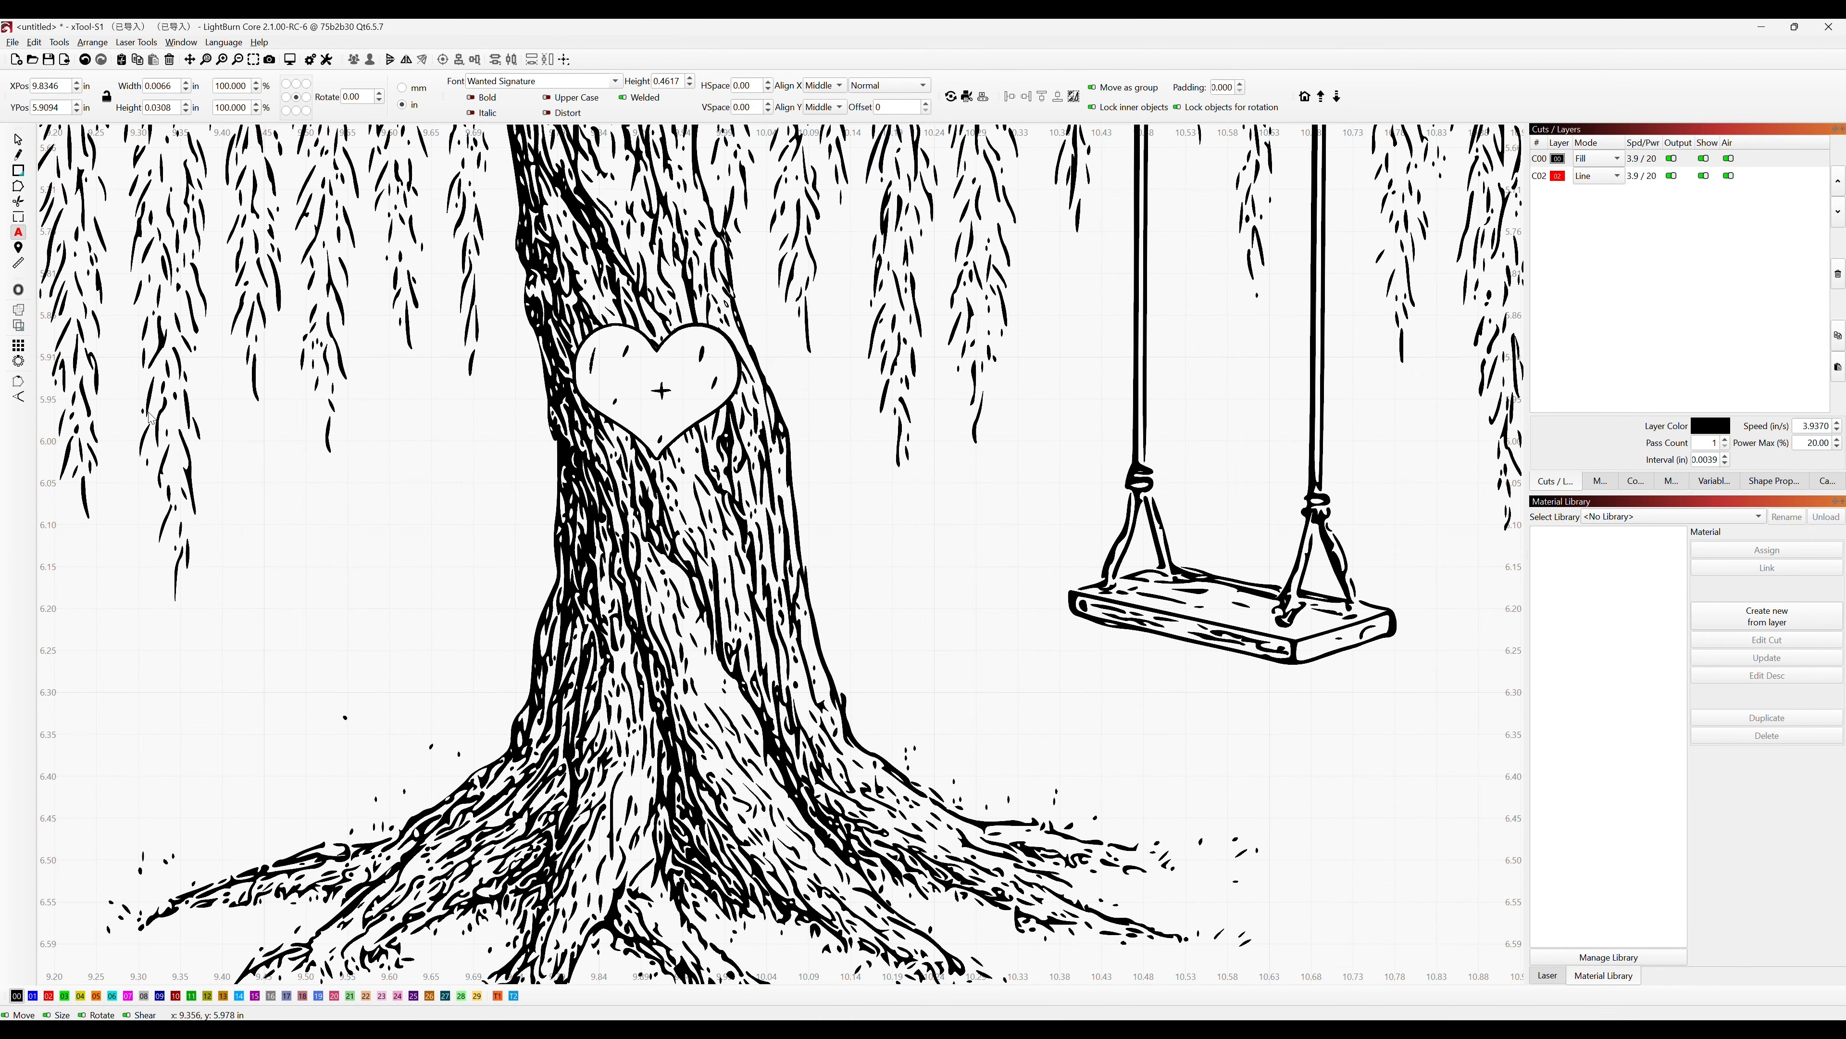
pyautogui.click(351, 663)
pyautogui.write('T')
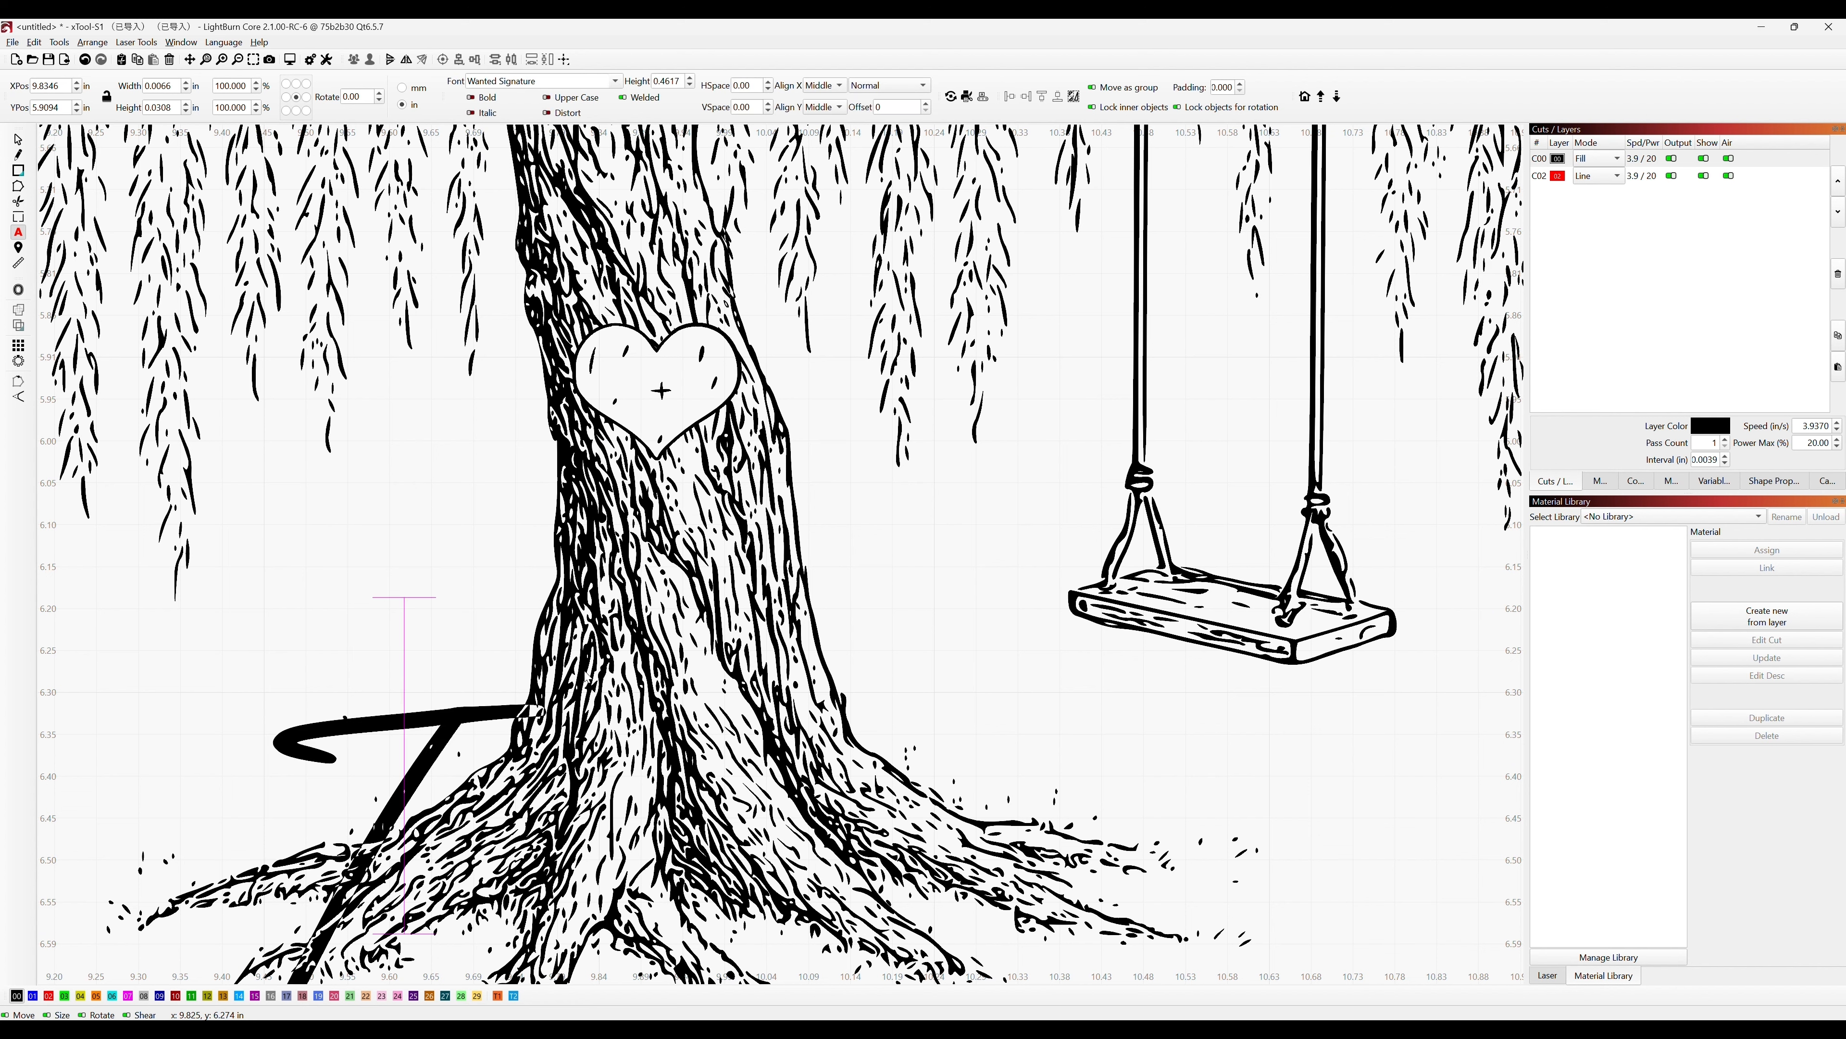
# Scale the new J down to about 0.22 in wide and place it in the open space left of the trunk.
pyautogui.click(18, 138)
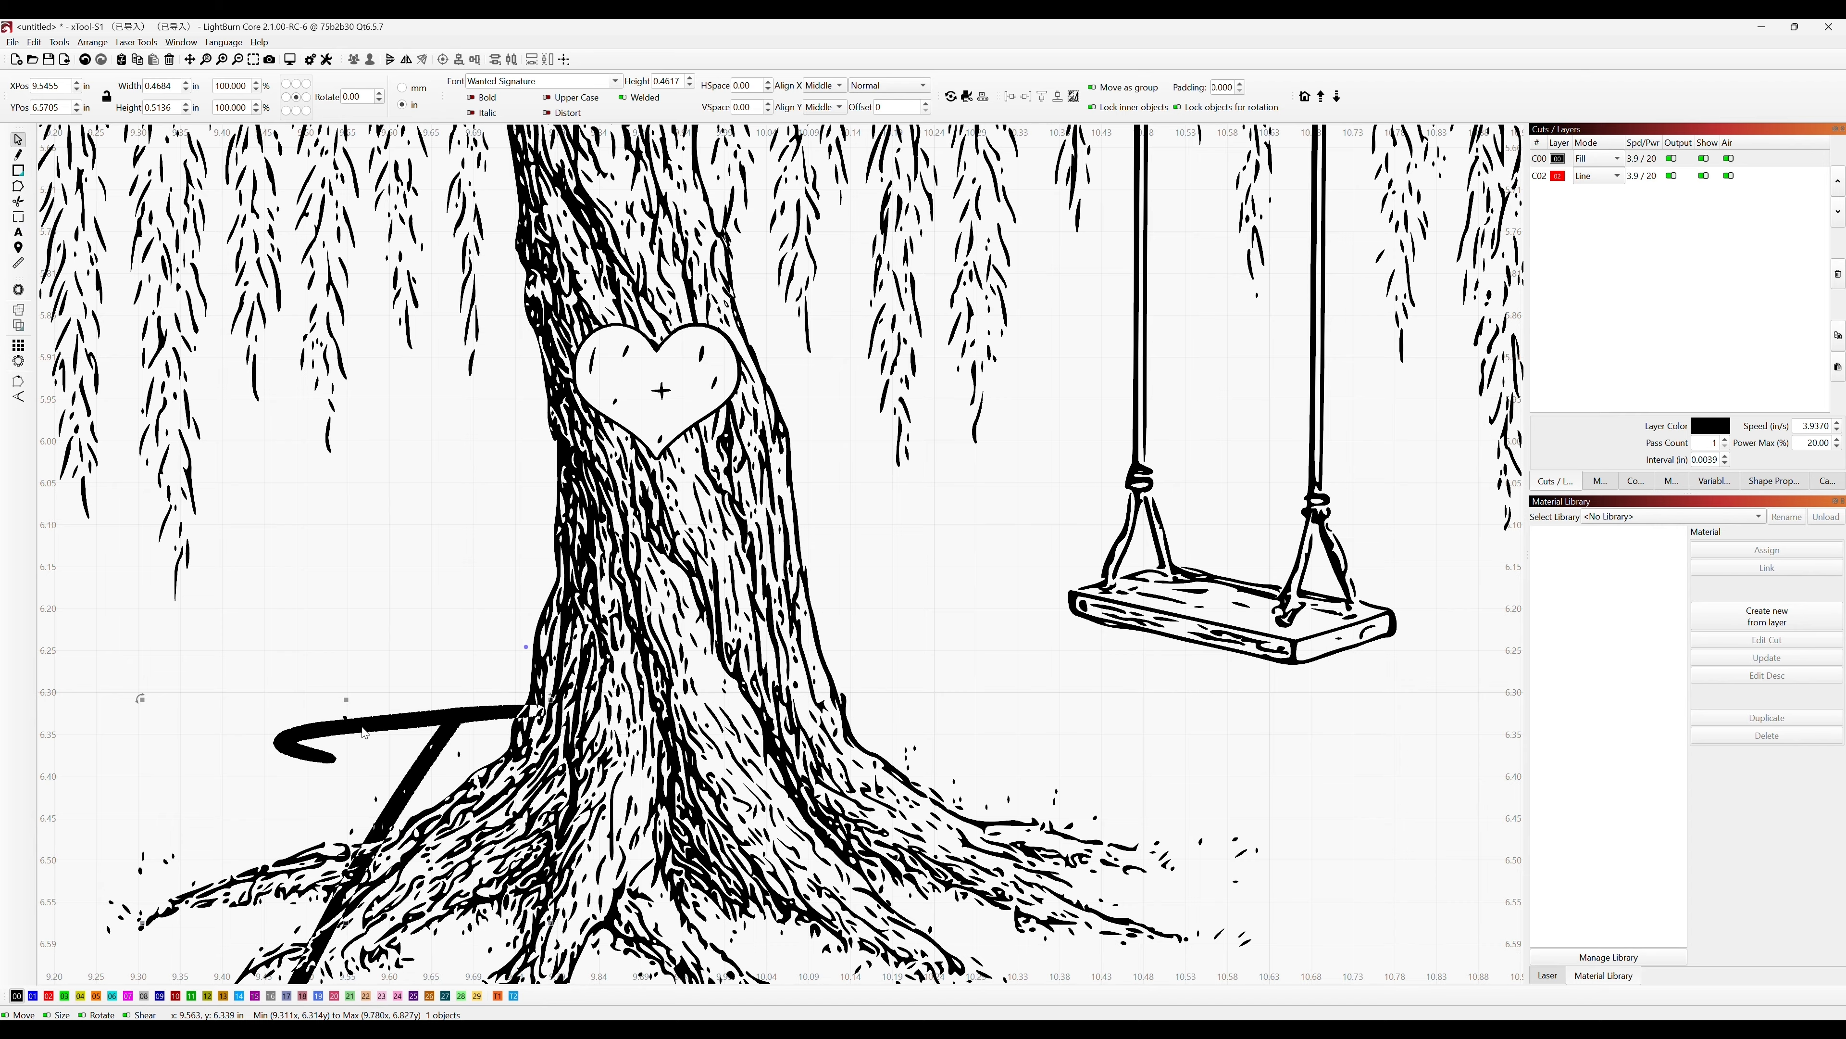
pyautogui.moveTo(364, 732); pyautogui.dragTo(346, 416)
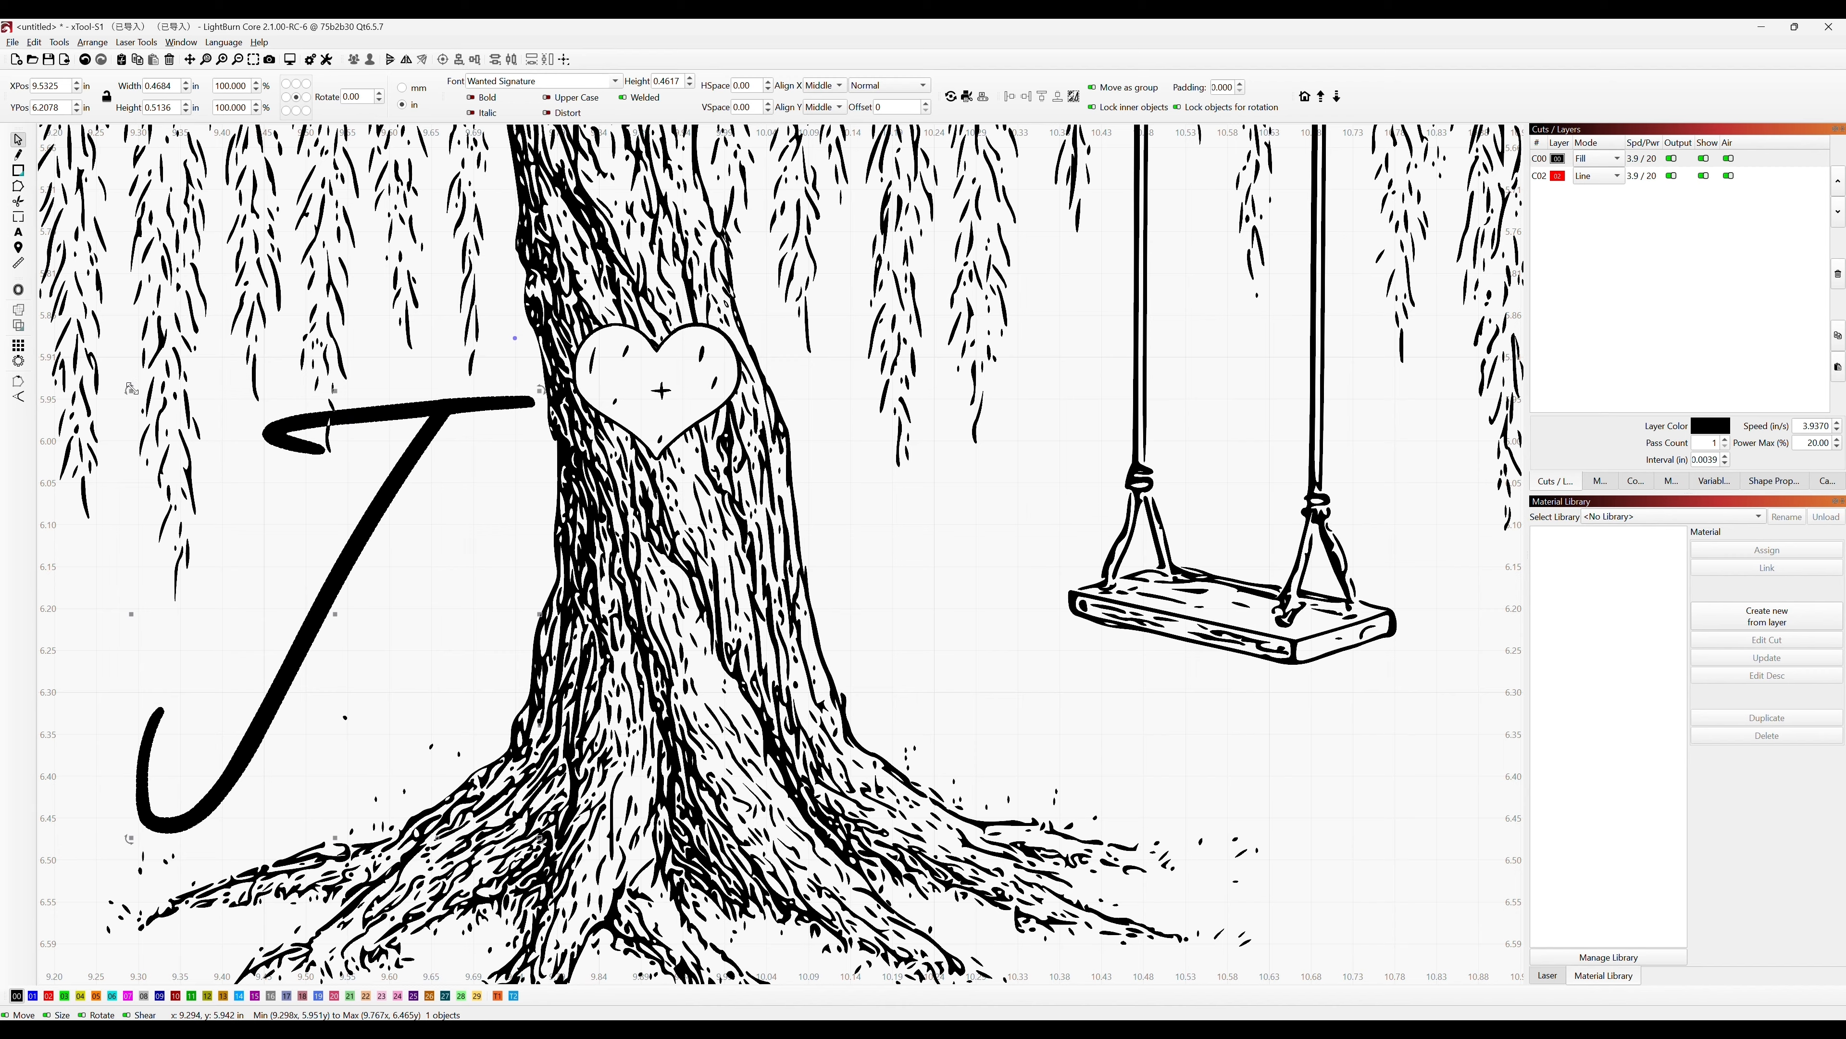
pyautogui.moveTo(131, 389); pyautogui.dragTo(341, 631)
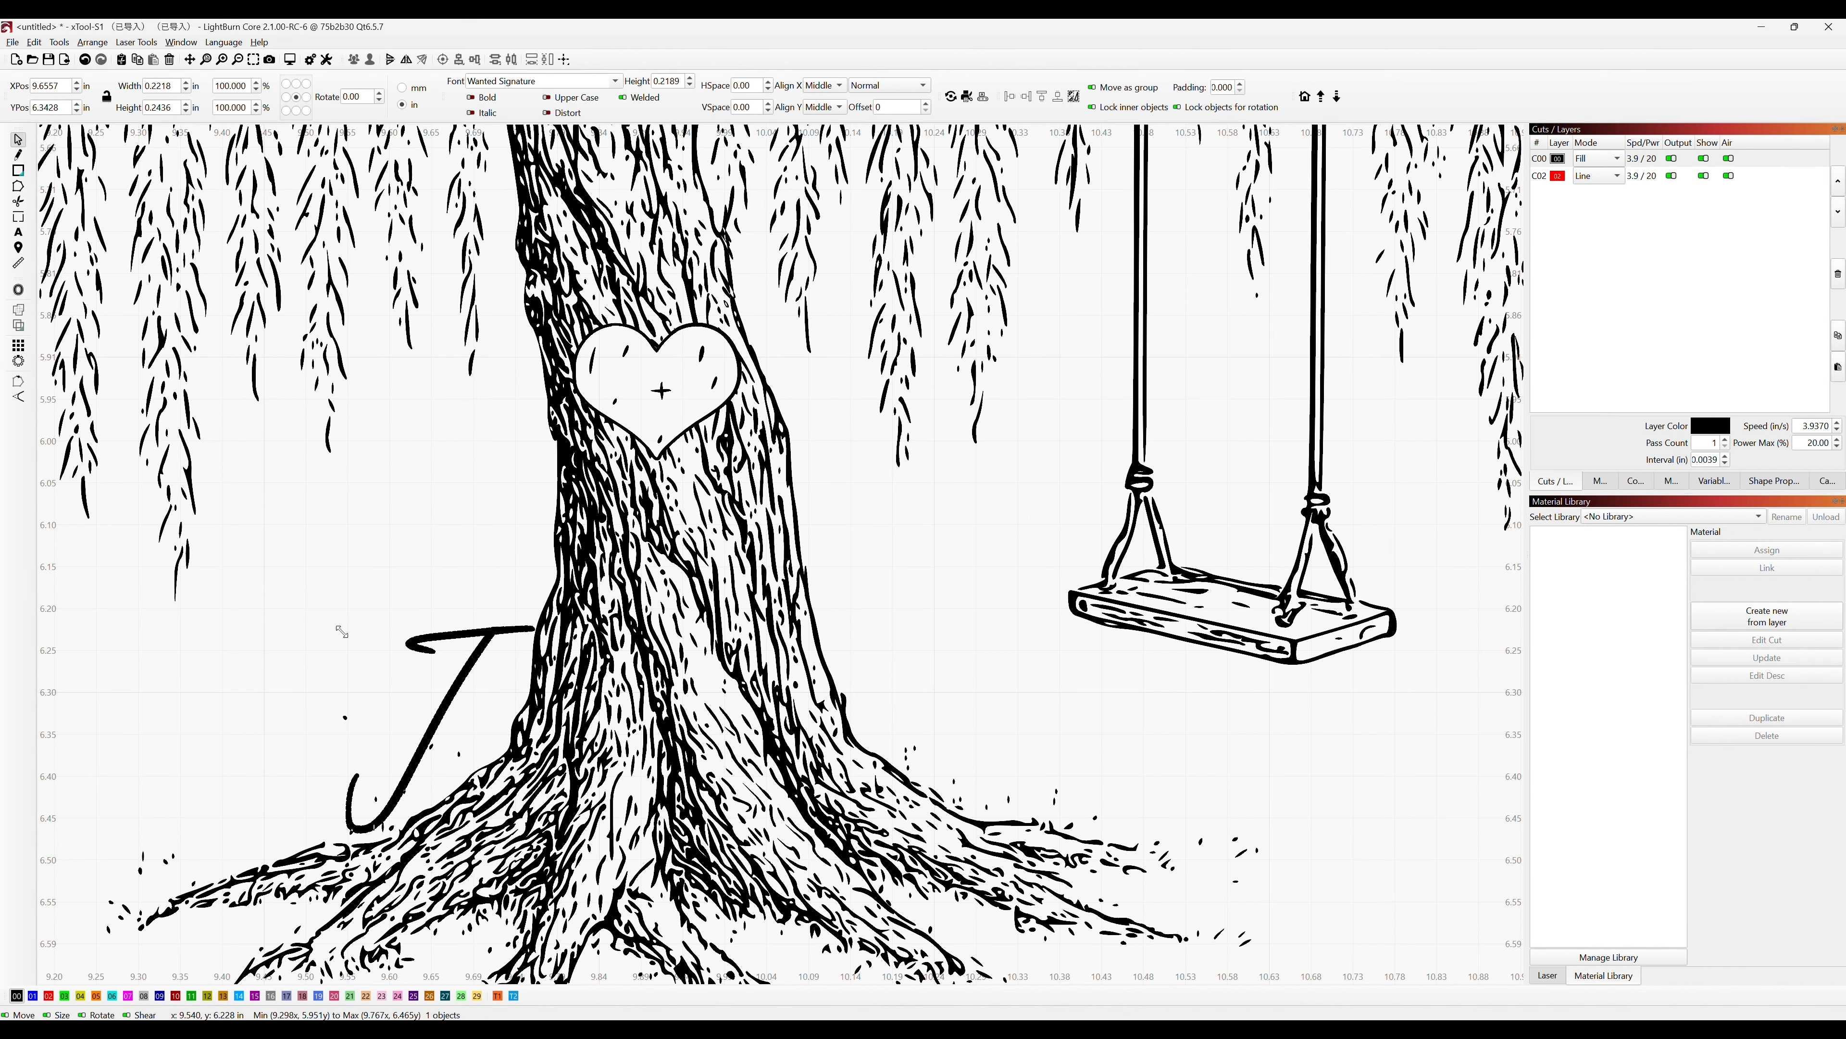
pyautogui.moveTo(416, 686); pyautogui.dragTo(334, 493)
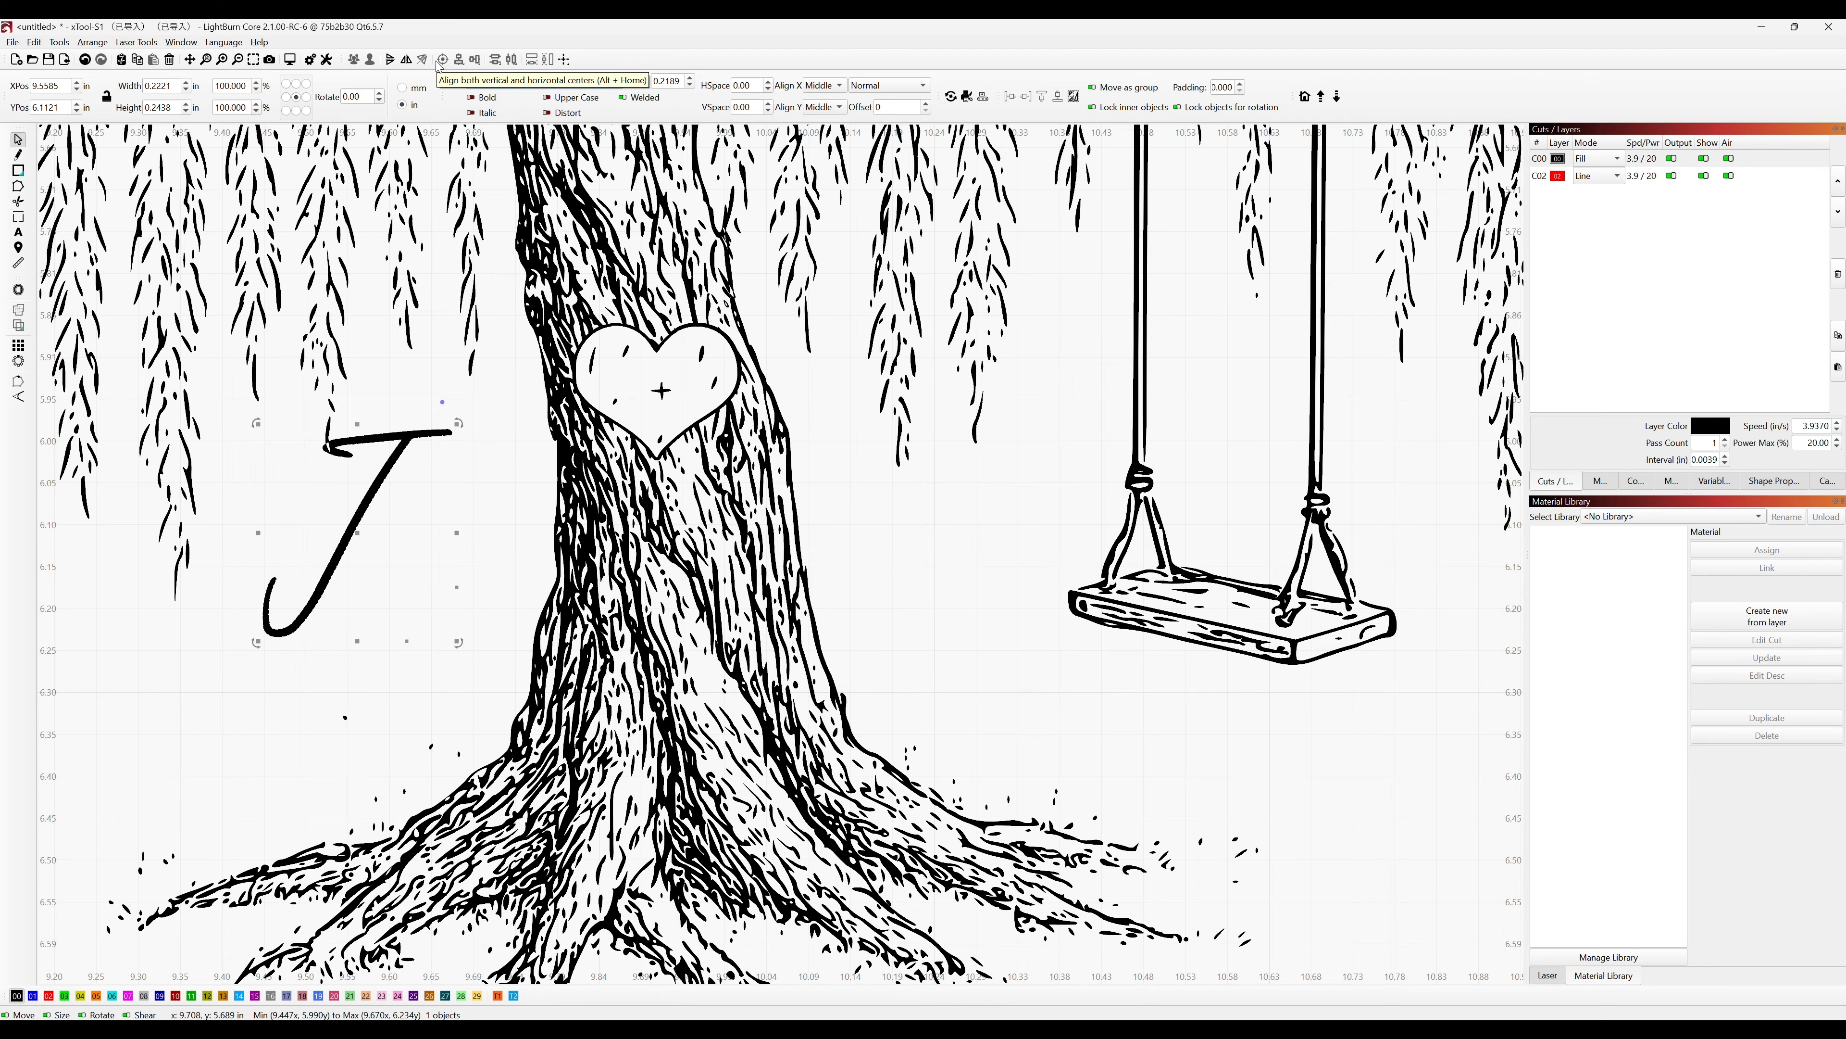
# Change the J's font to Carved Pine Wood.
pyautogui.moveTo(509, 80); pyautogui.dragTo(440, 79)
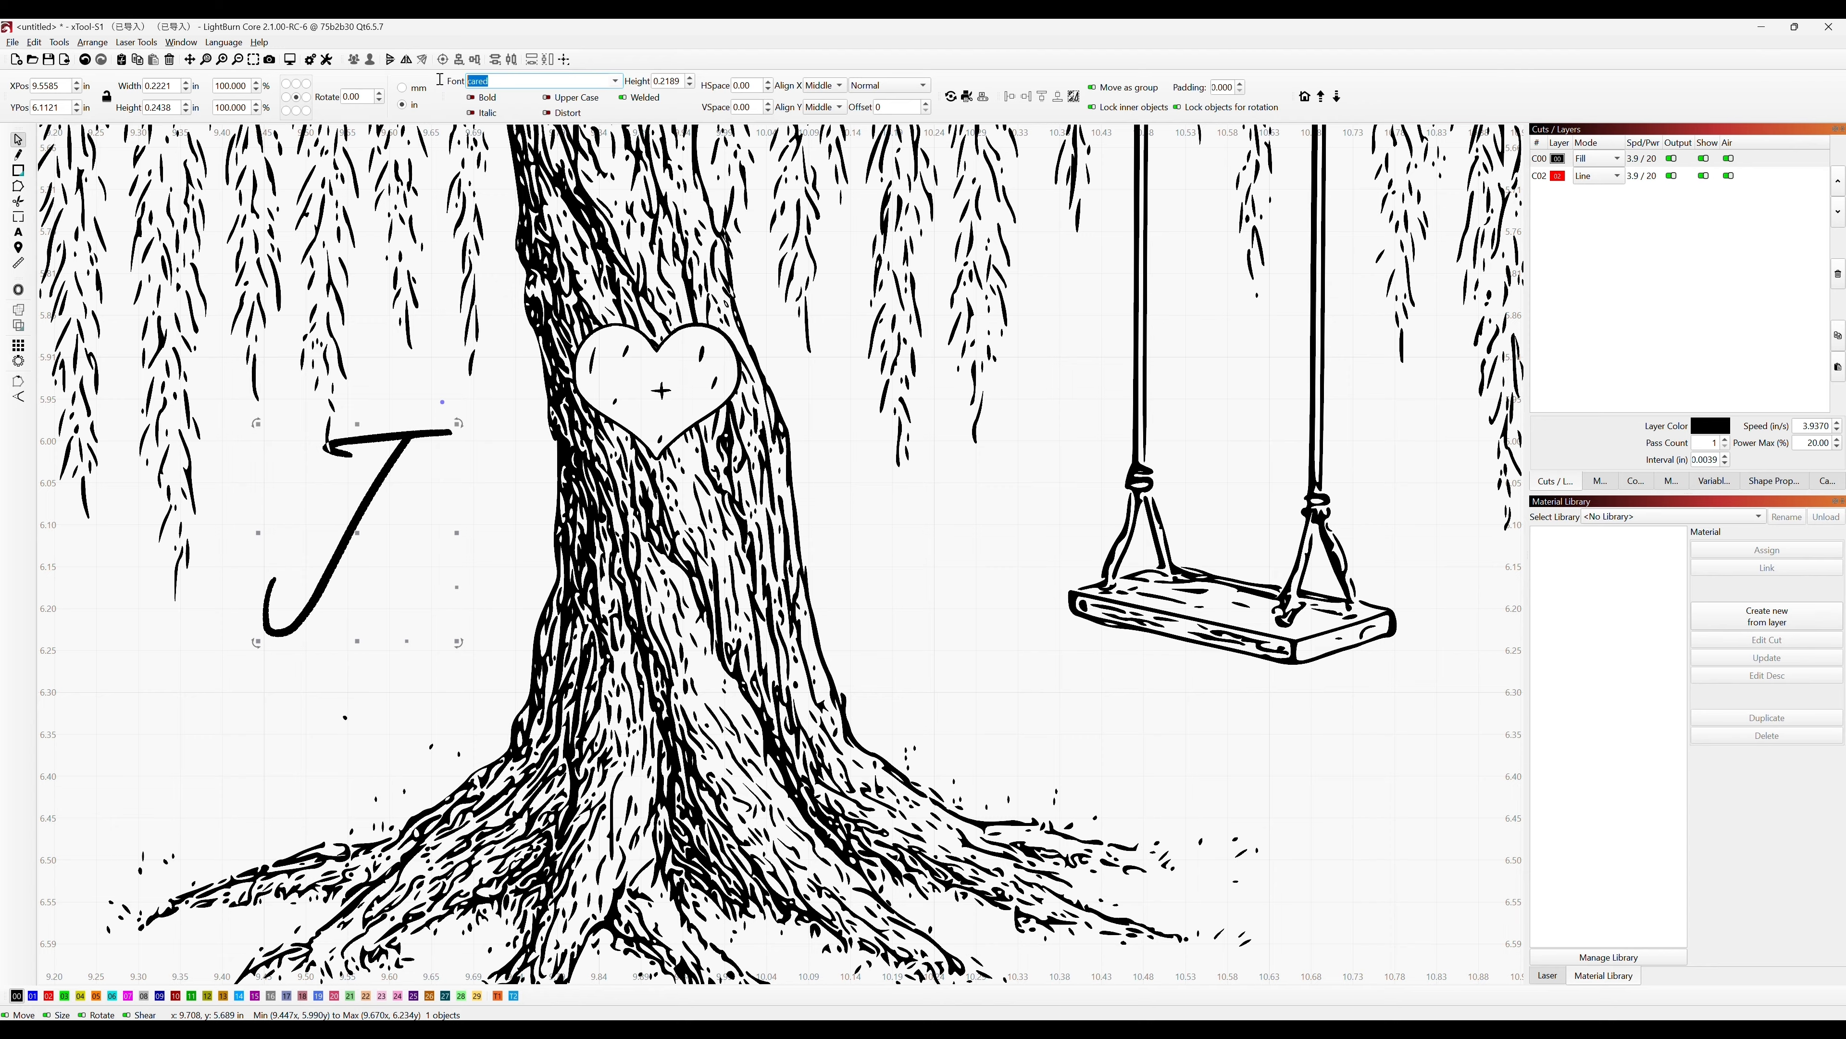
pyautogui.write('car')
pyautogui.press('Return')
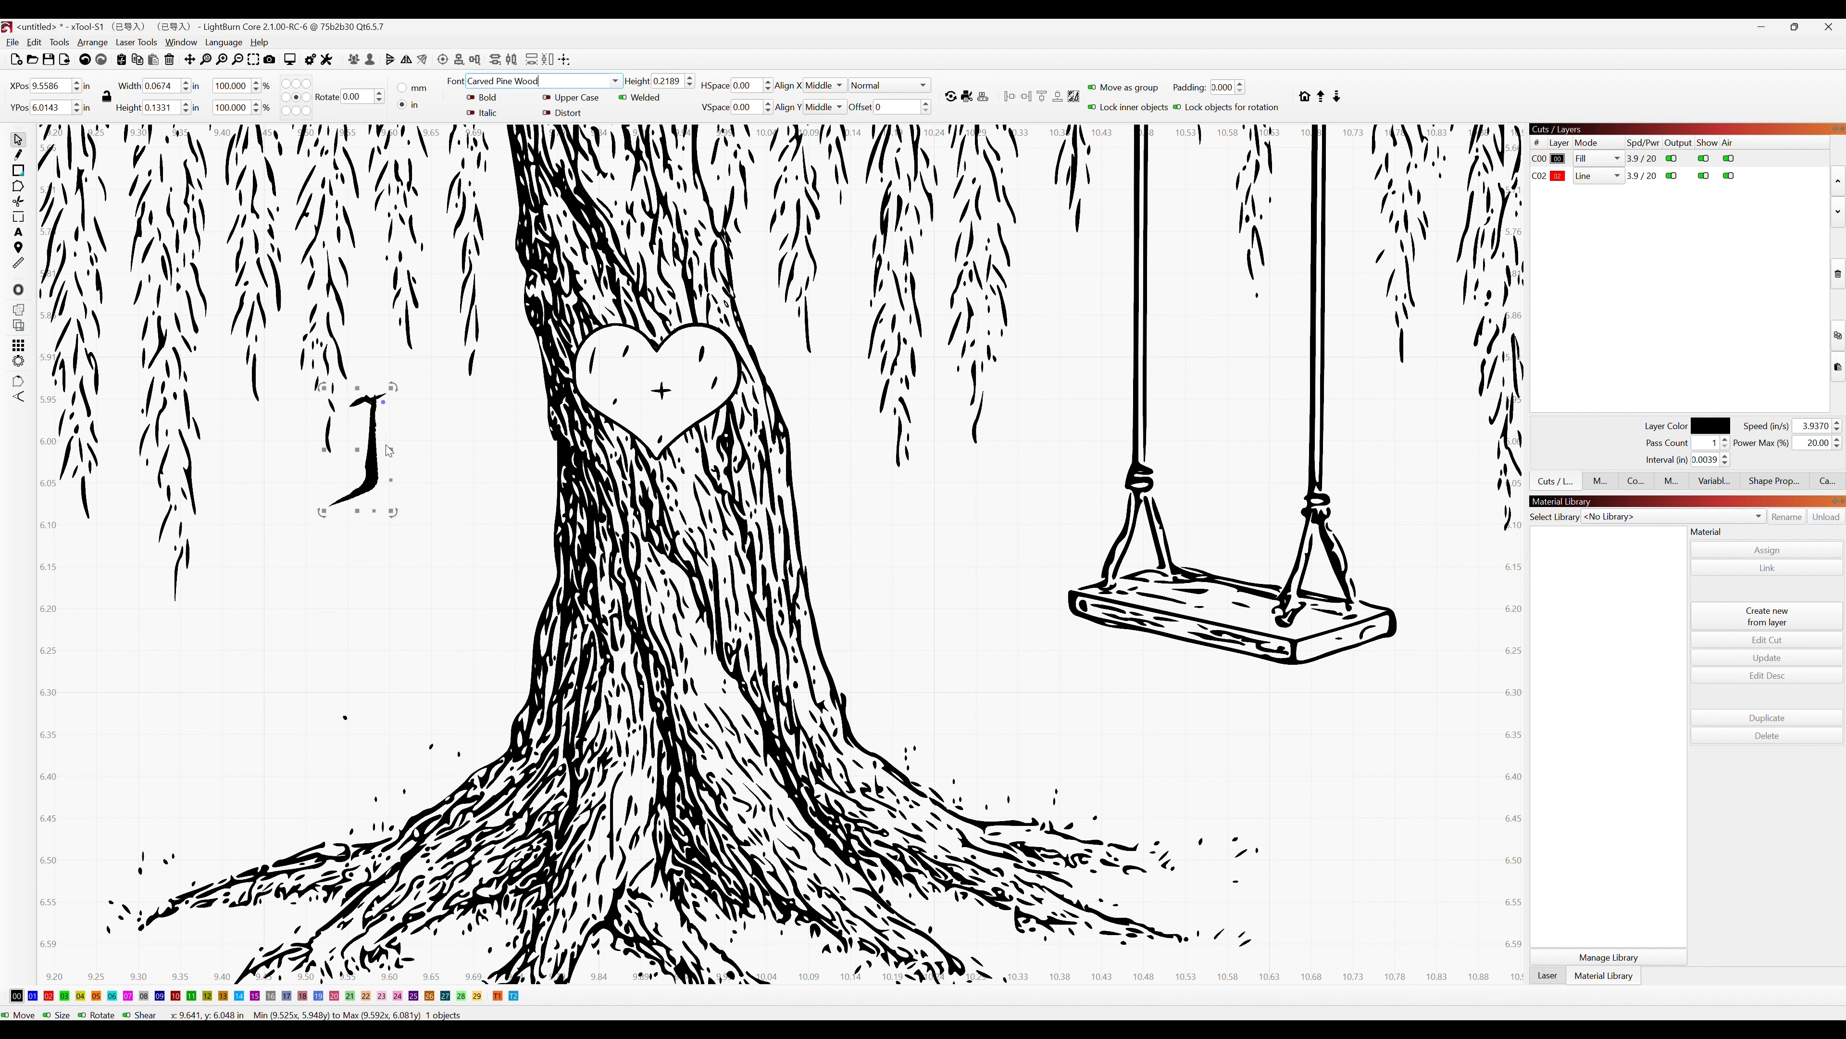
# Fit the J into the heart's upper left at about 0.02 by 0.04 in, and shift the plus sign slightly left.
pyautogui.moveTo(371, 440); pyautogui.dragTo(660, 388)
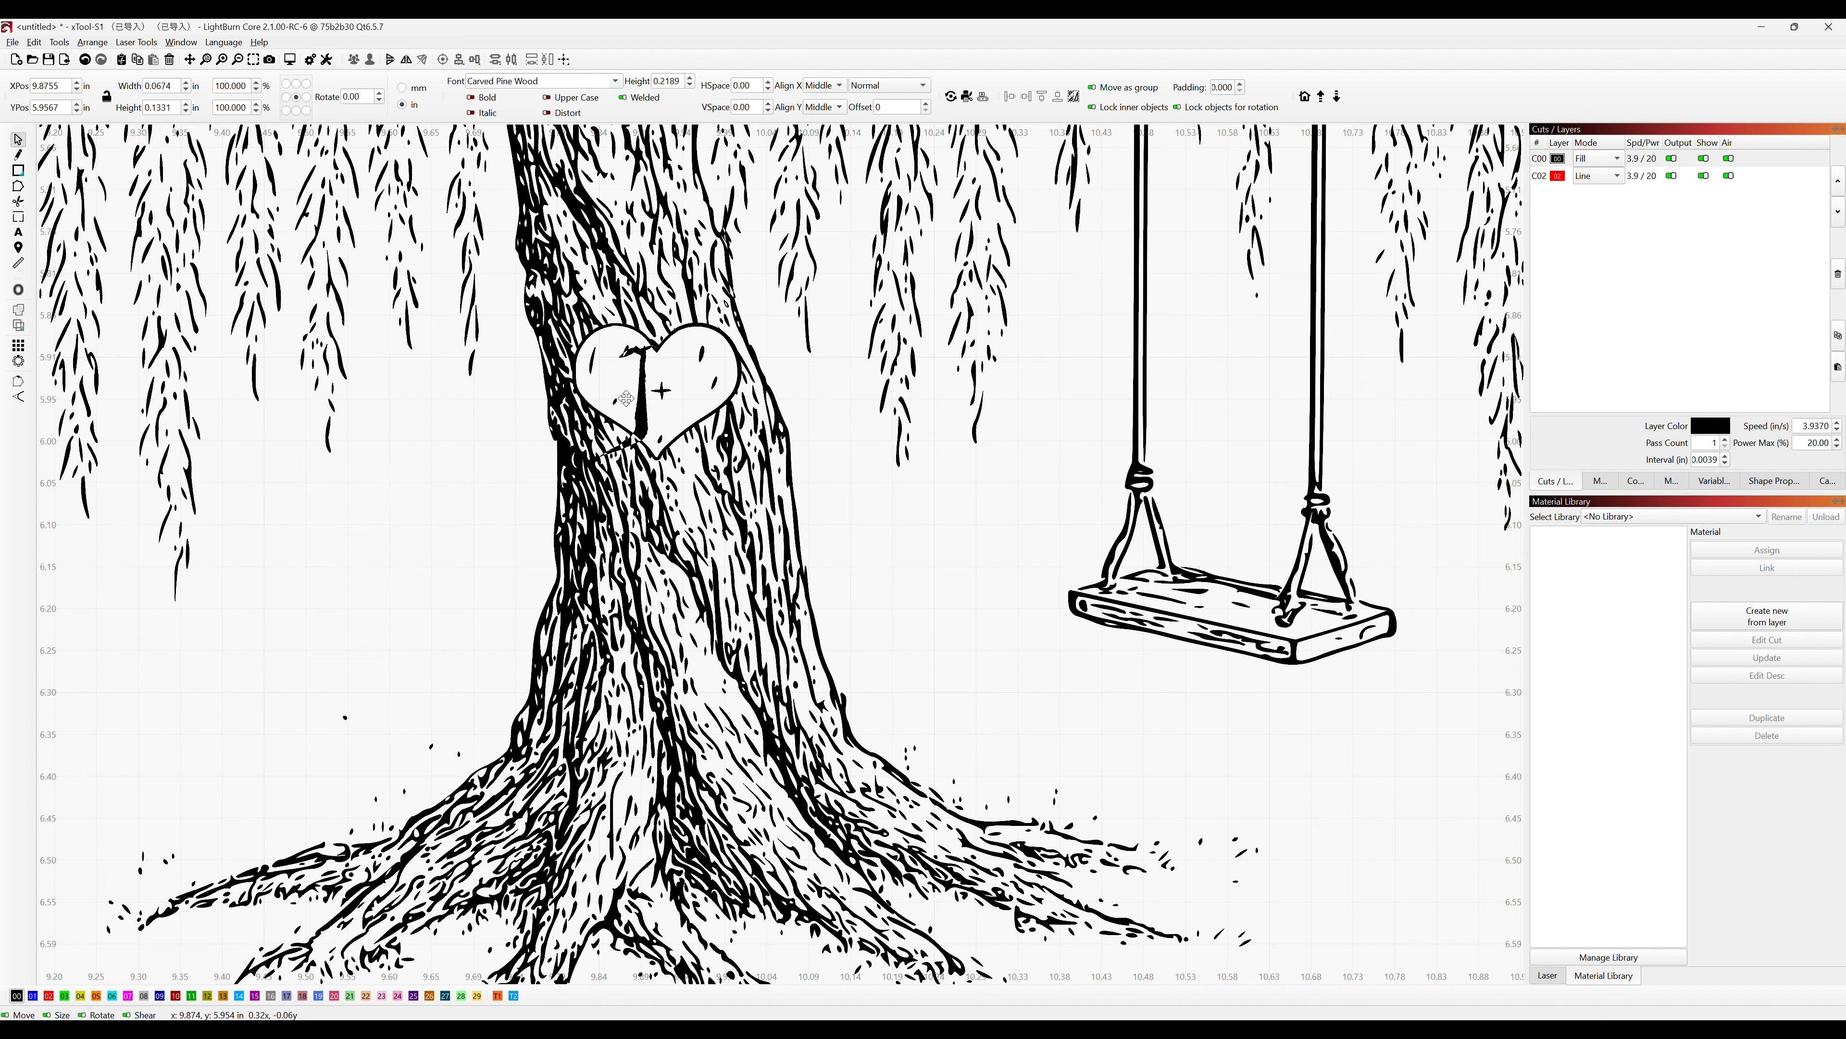
pyautogui.moveTo(661, 461); pyautogui.dragTo(633, 375)
pyautogui.click(639, 391)
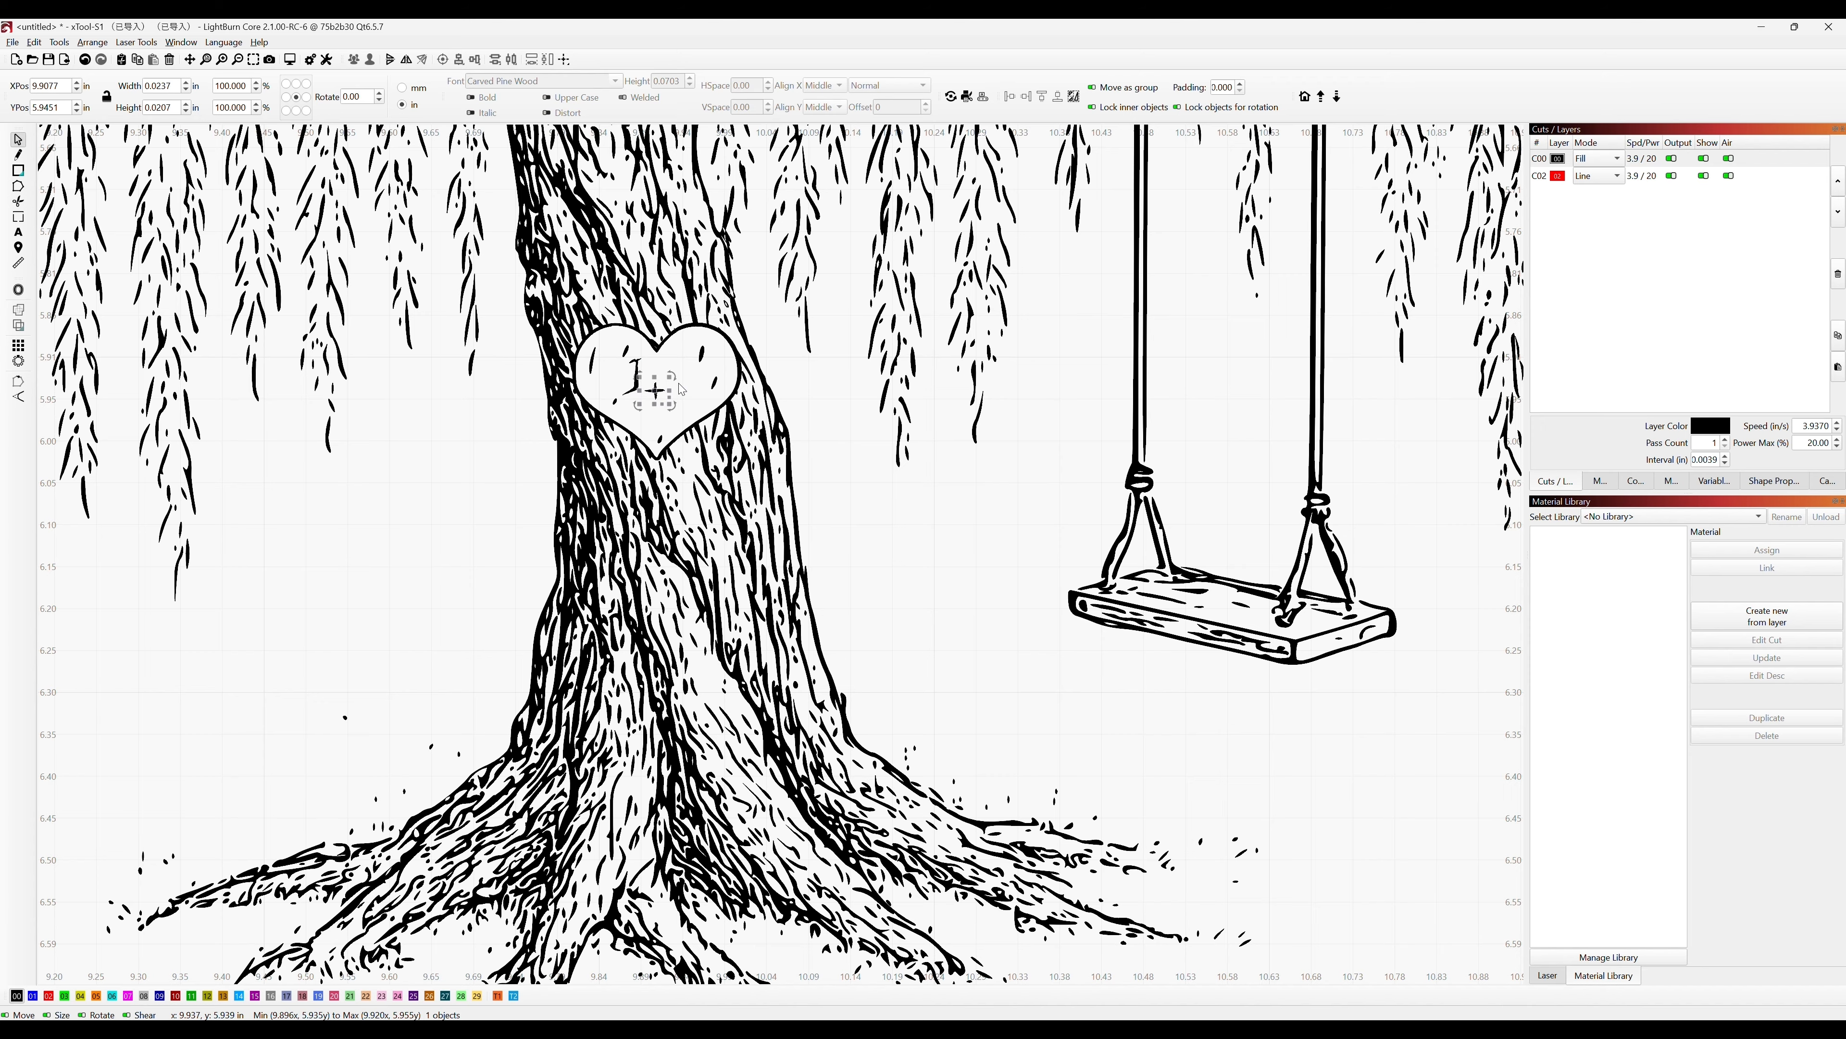
pyautogui.click(637, 371)
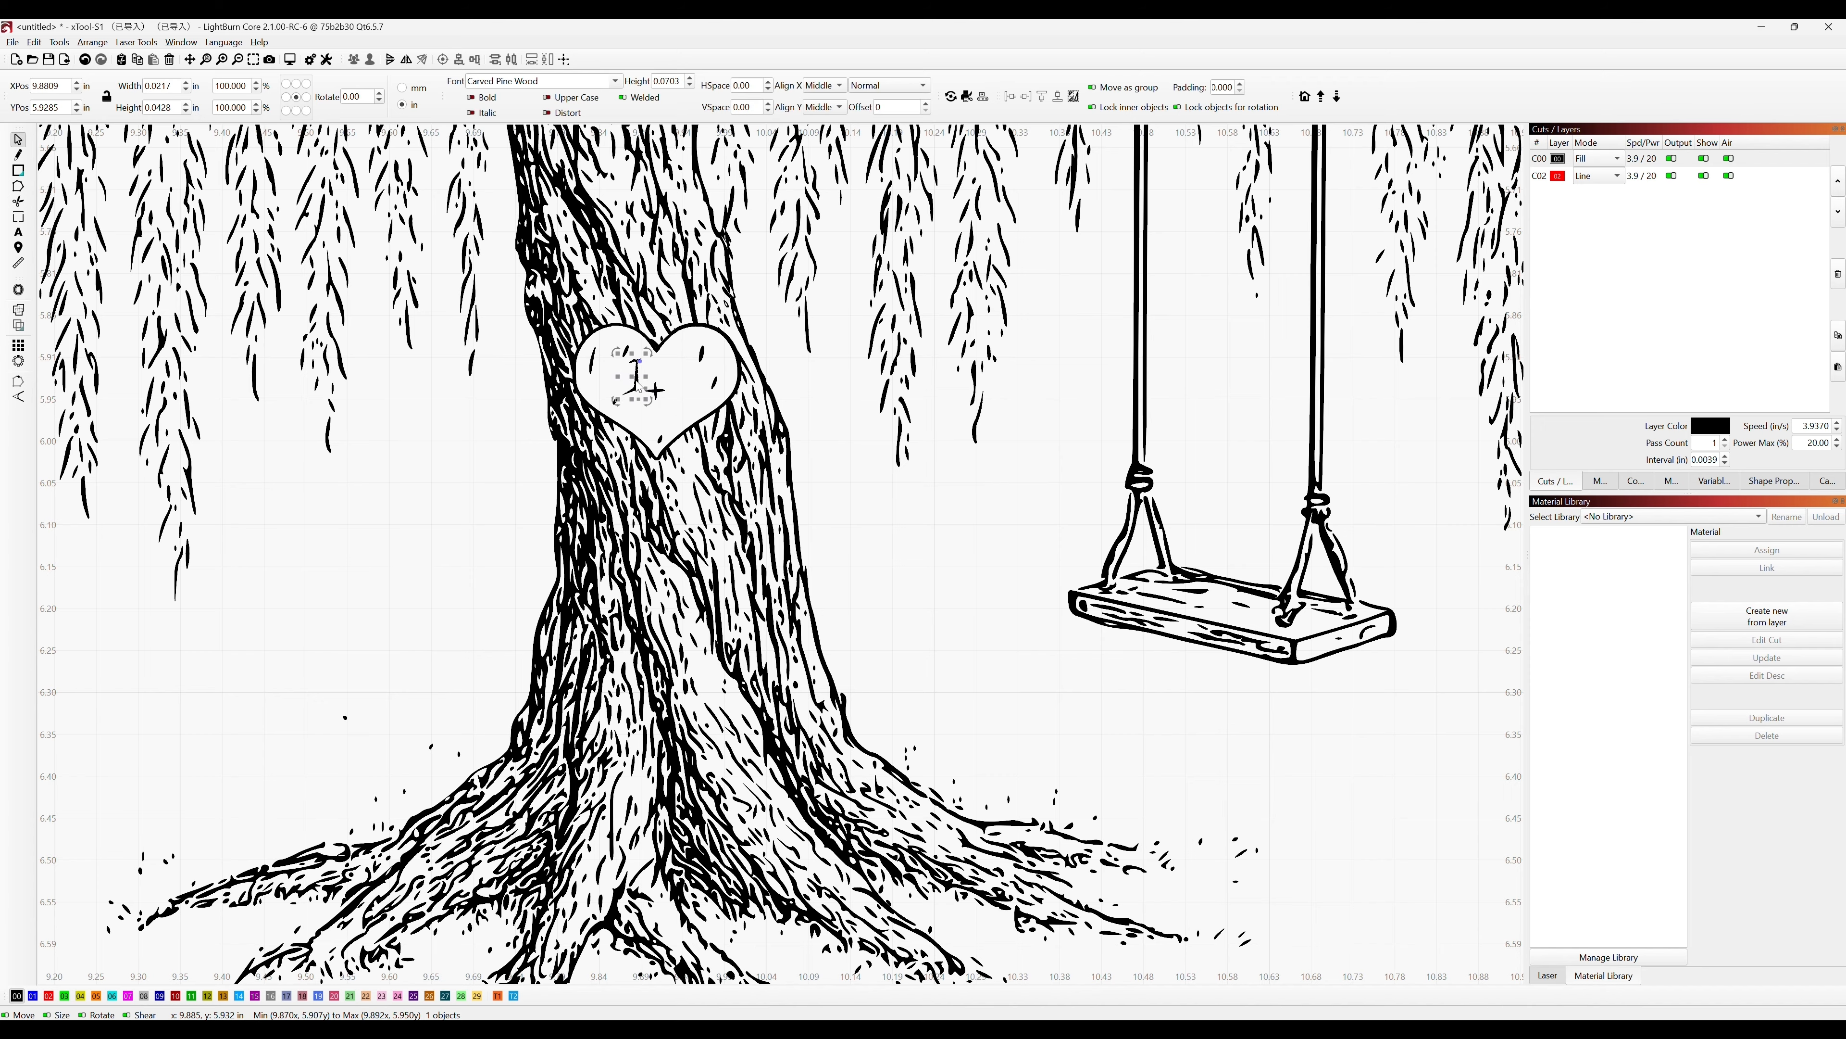
pyautogui.moveTo(636, 371); pyautogui.dragTo(638, 369)
# Add the letter K as text and place it in the heart's upper right, level with the J.
pyautogui.click(10, 233)
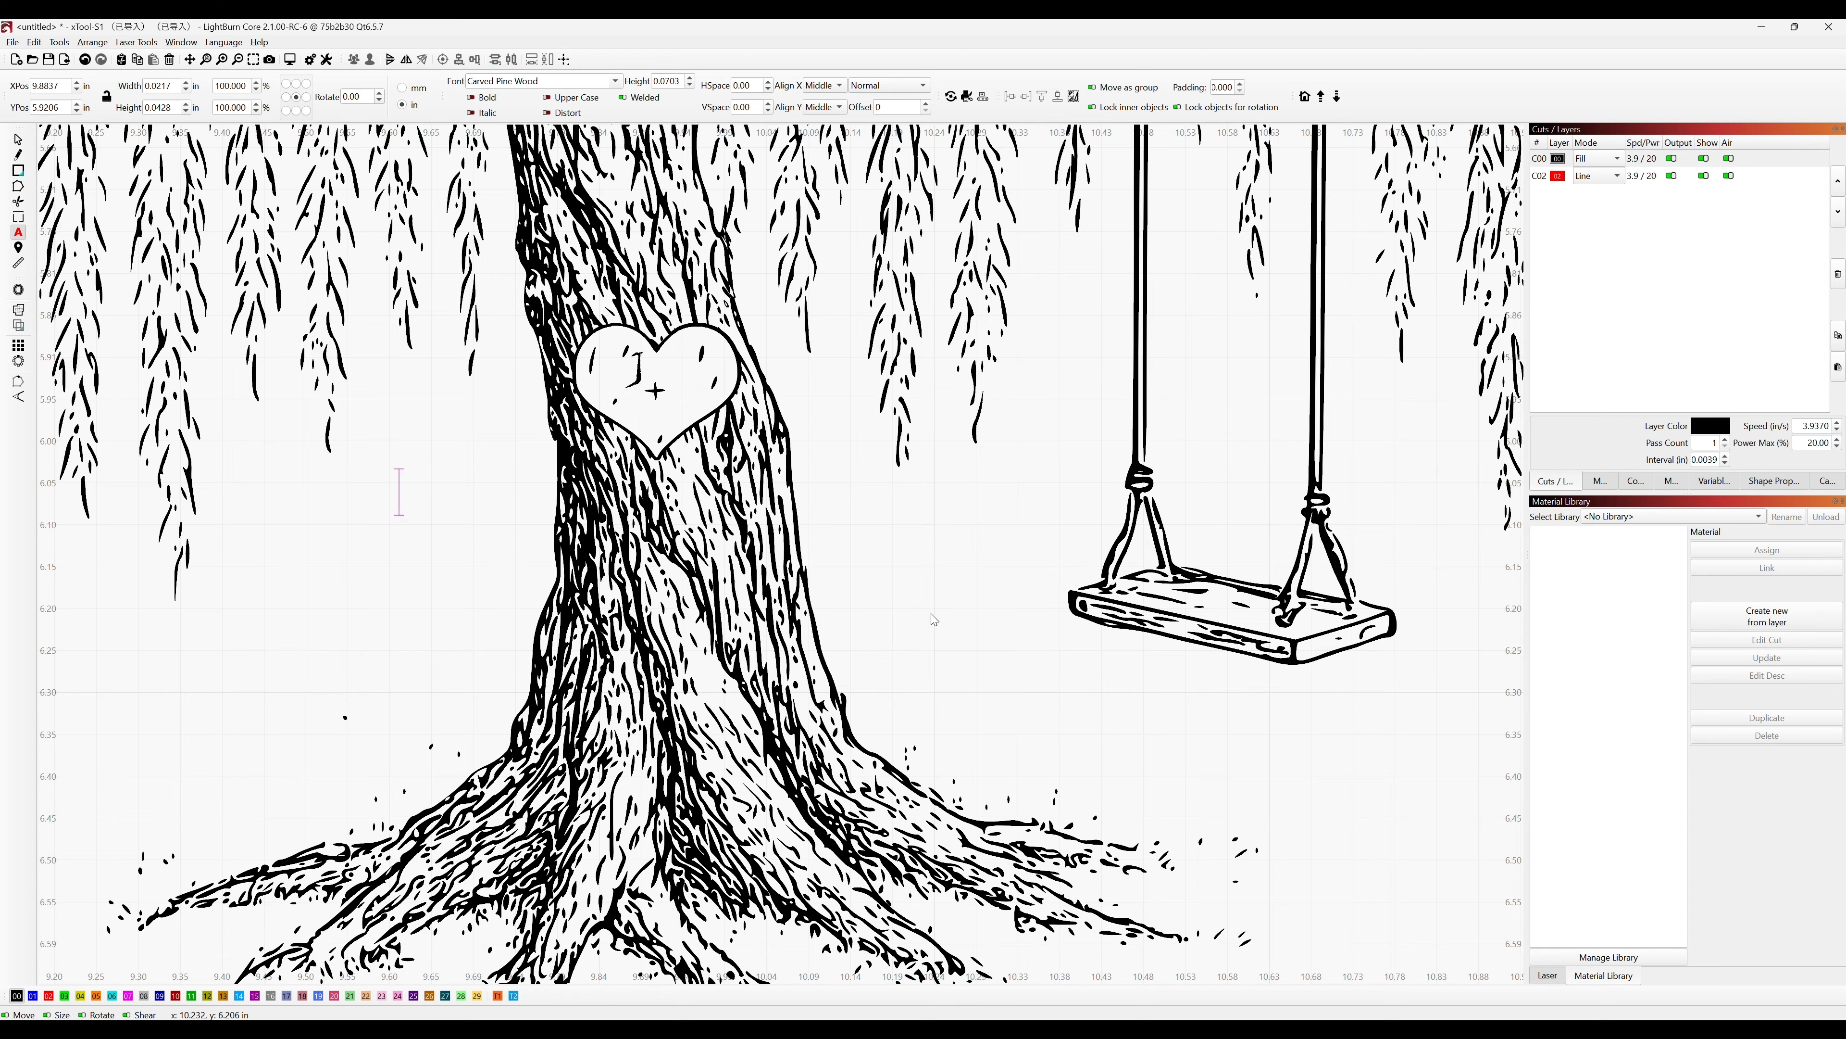
pyautogui.write('K')
pyautogui.click(18, 139)
pyautogui.moveTo(402, 502); pyautogui.dragTo(677, 365)
# Add the letter S as text and place it in the heart's lower left, beneath the J.
pyautogui.click(18, 232)
pyautogui.click(256, 493)
pyautogui.write('S')
pyautogui.click(18, 139)
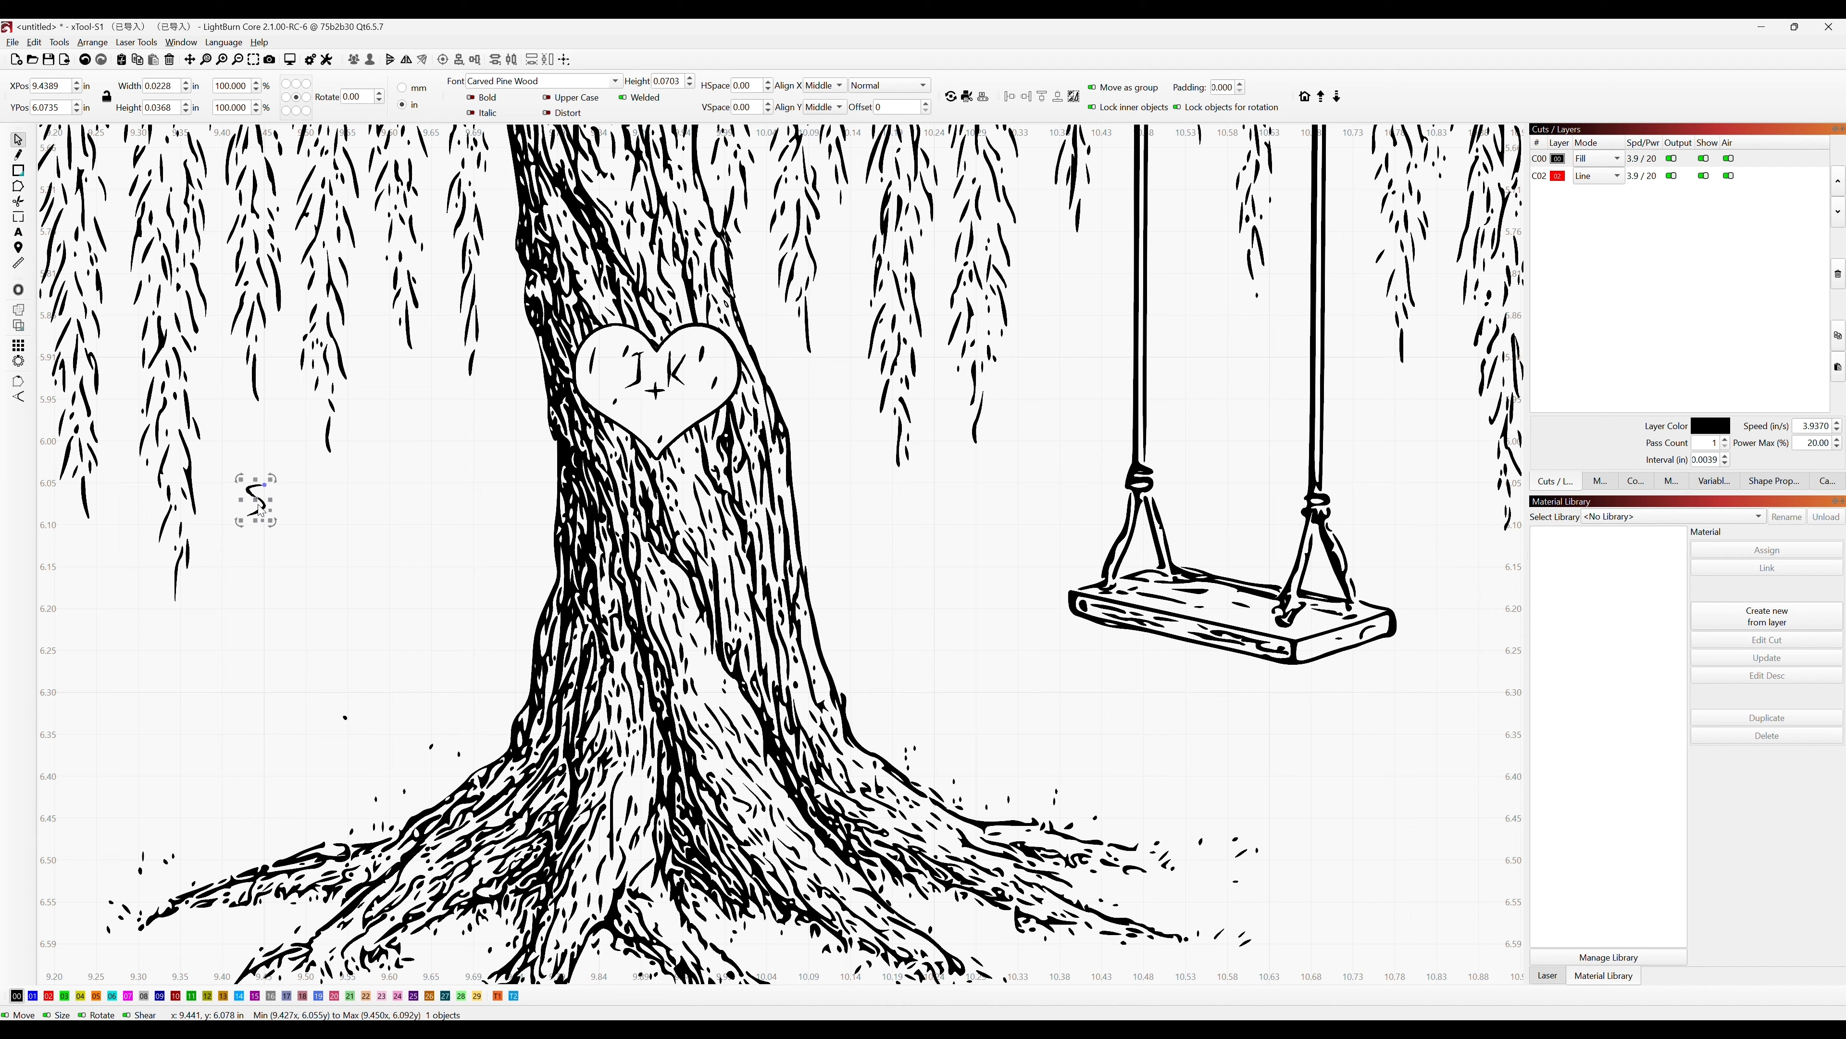
pyautogui.moveTo(264, 493); pyautogui.dragTo(637, 406)
# Add a second letter K as text and place it in the heart's lower right, beside the S.
pyautogui.click(18, 232)
pyautogui.click(346, 581)
pyautogui.write('K')
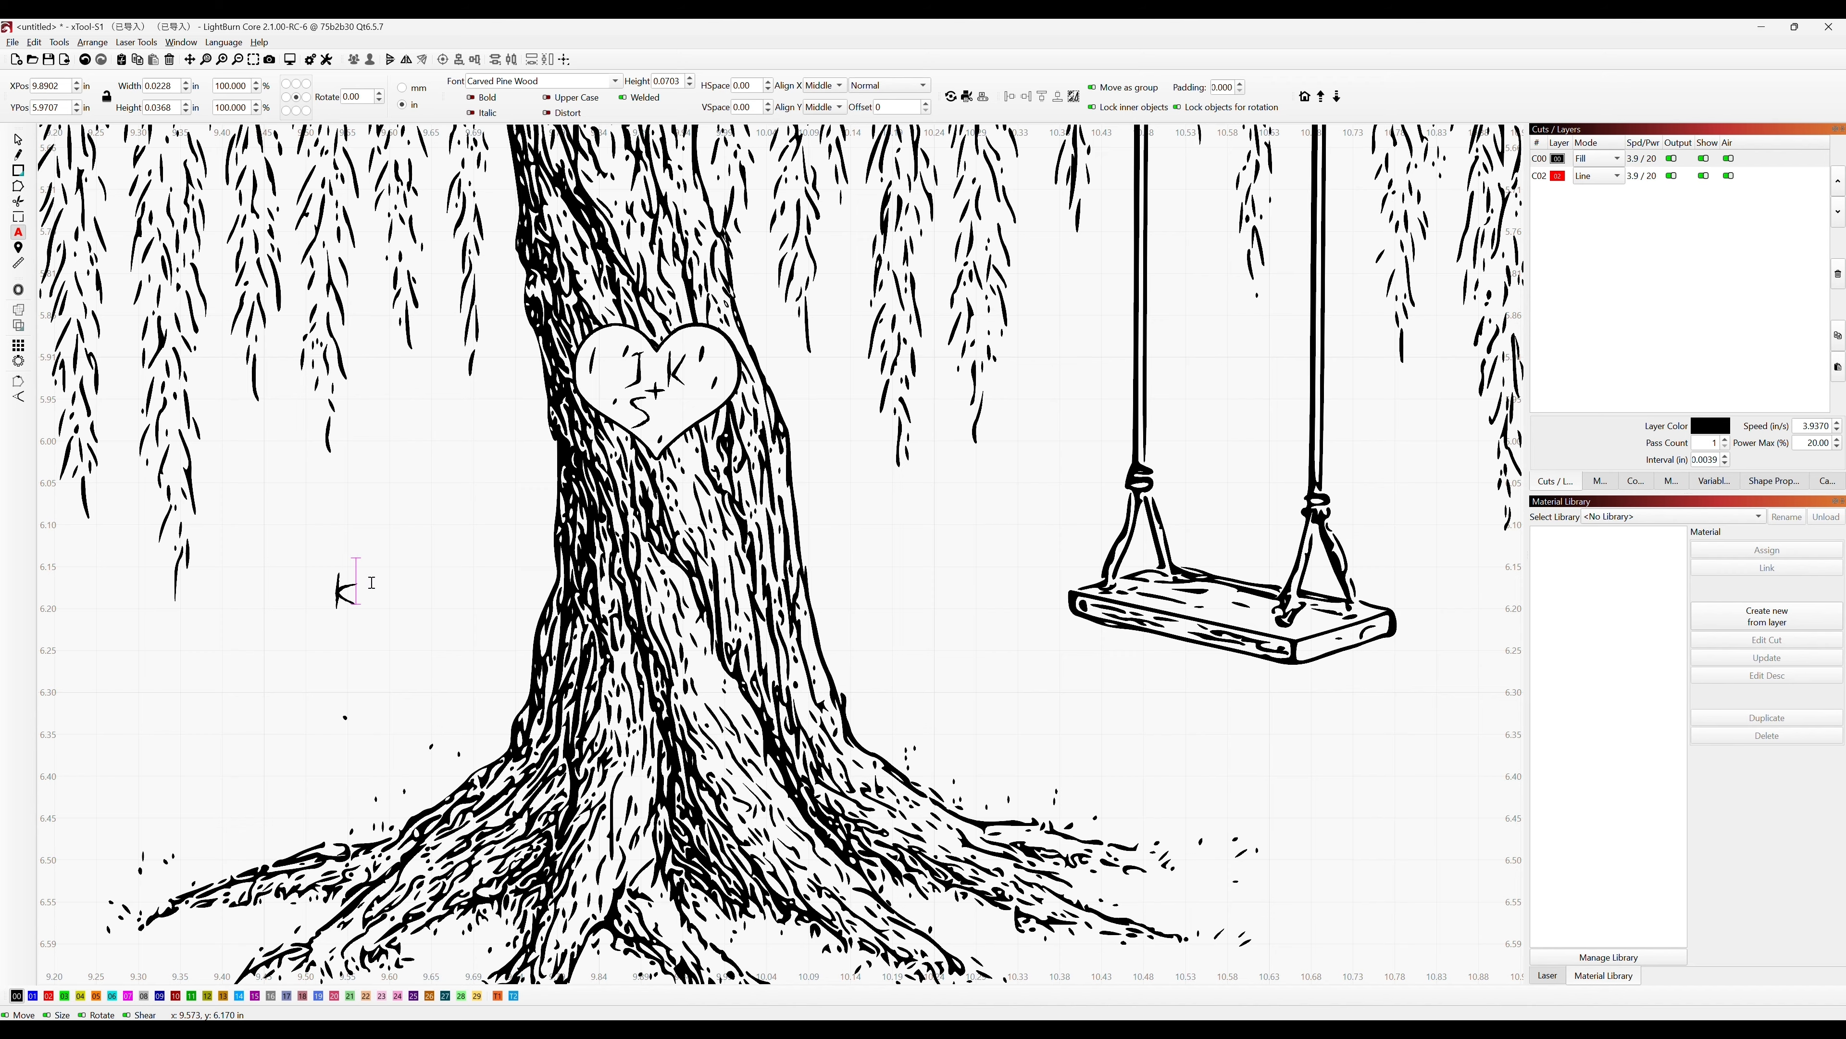
pyautogui.click(19, 138)
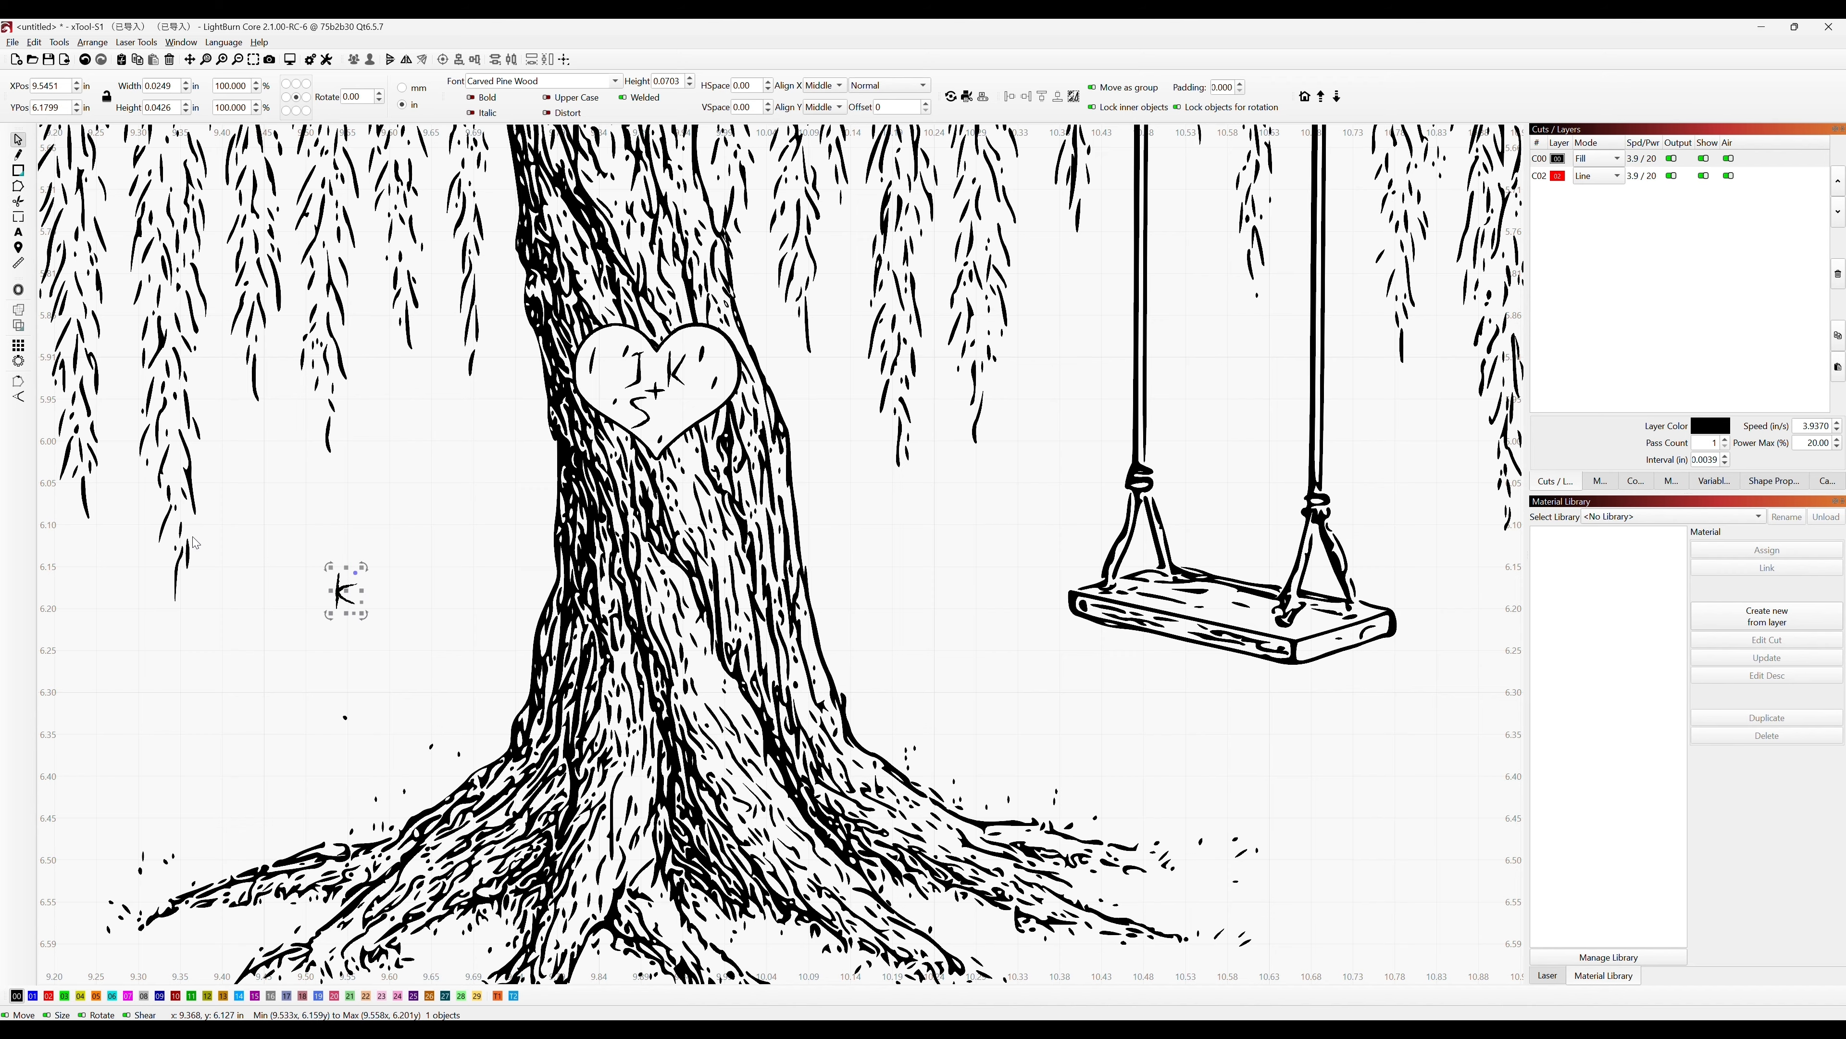
pyautogui.moveTo(340, 589); pyautogui.dragTo(679, 396)
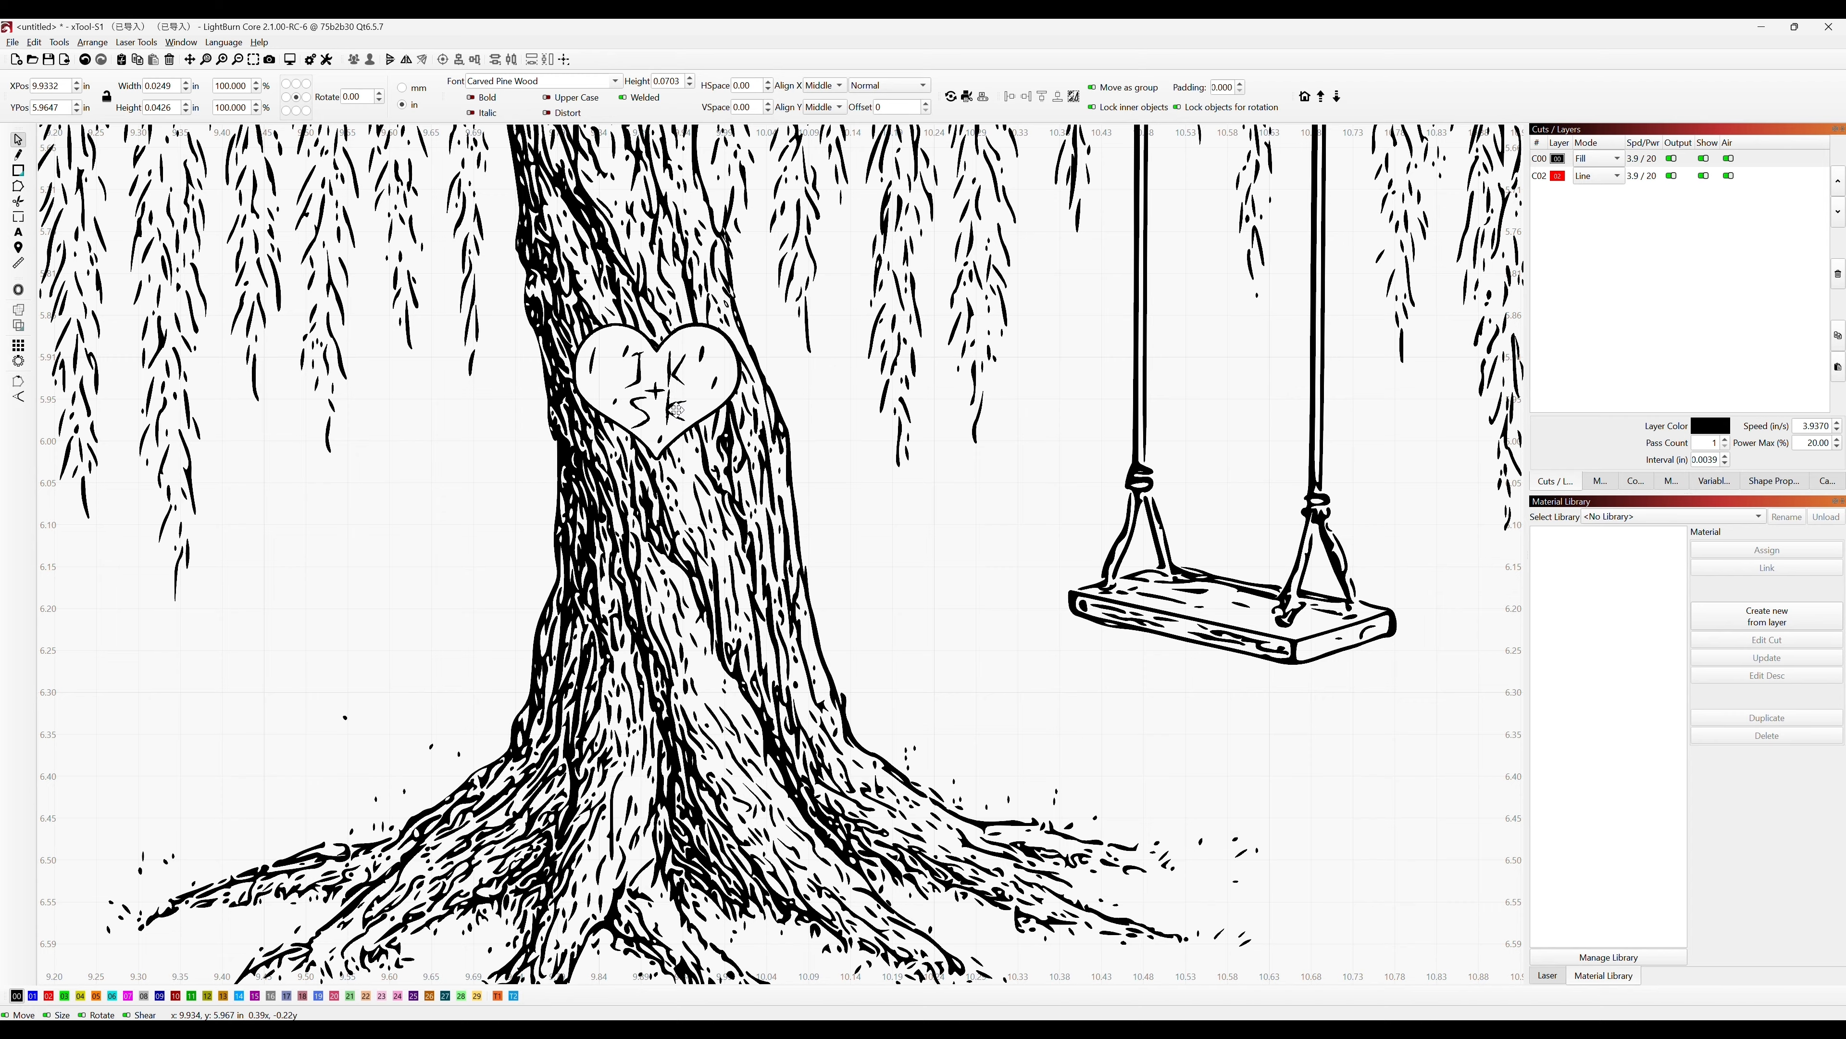
# Fine-tune the positions of the lower initials S and K inside the trunk's heart so they line up beneath the plus sign.
pyautogui.click(640, 409)
pyautogui.moveTo(640, 409); pyautogui.dragTo(641, 409)
pyautogui.click(674, 411)
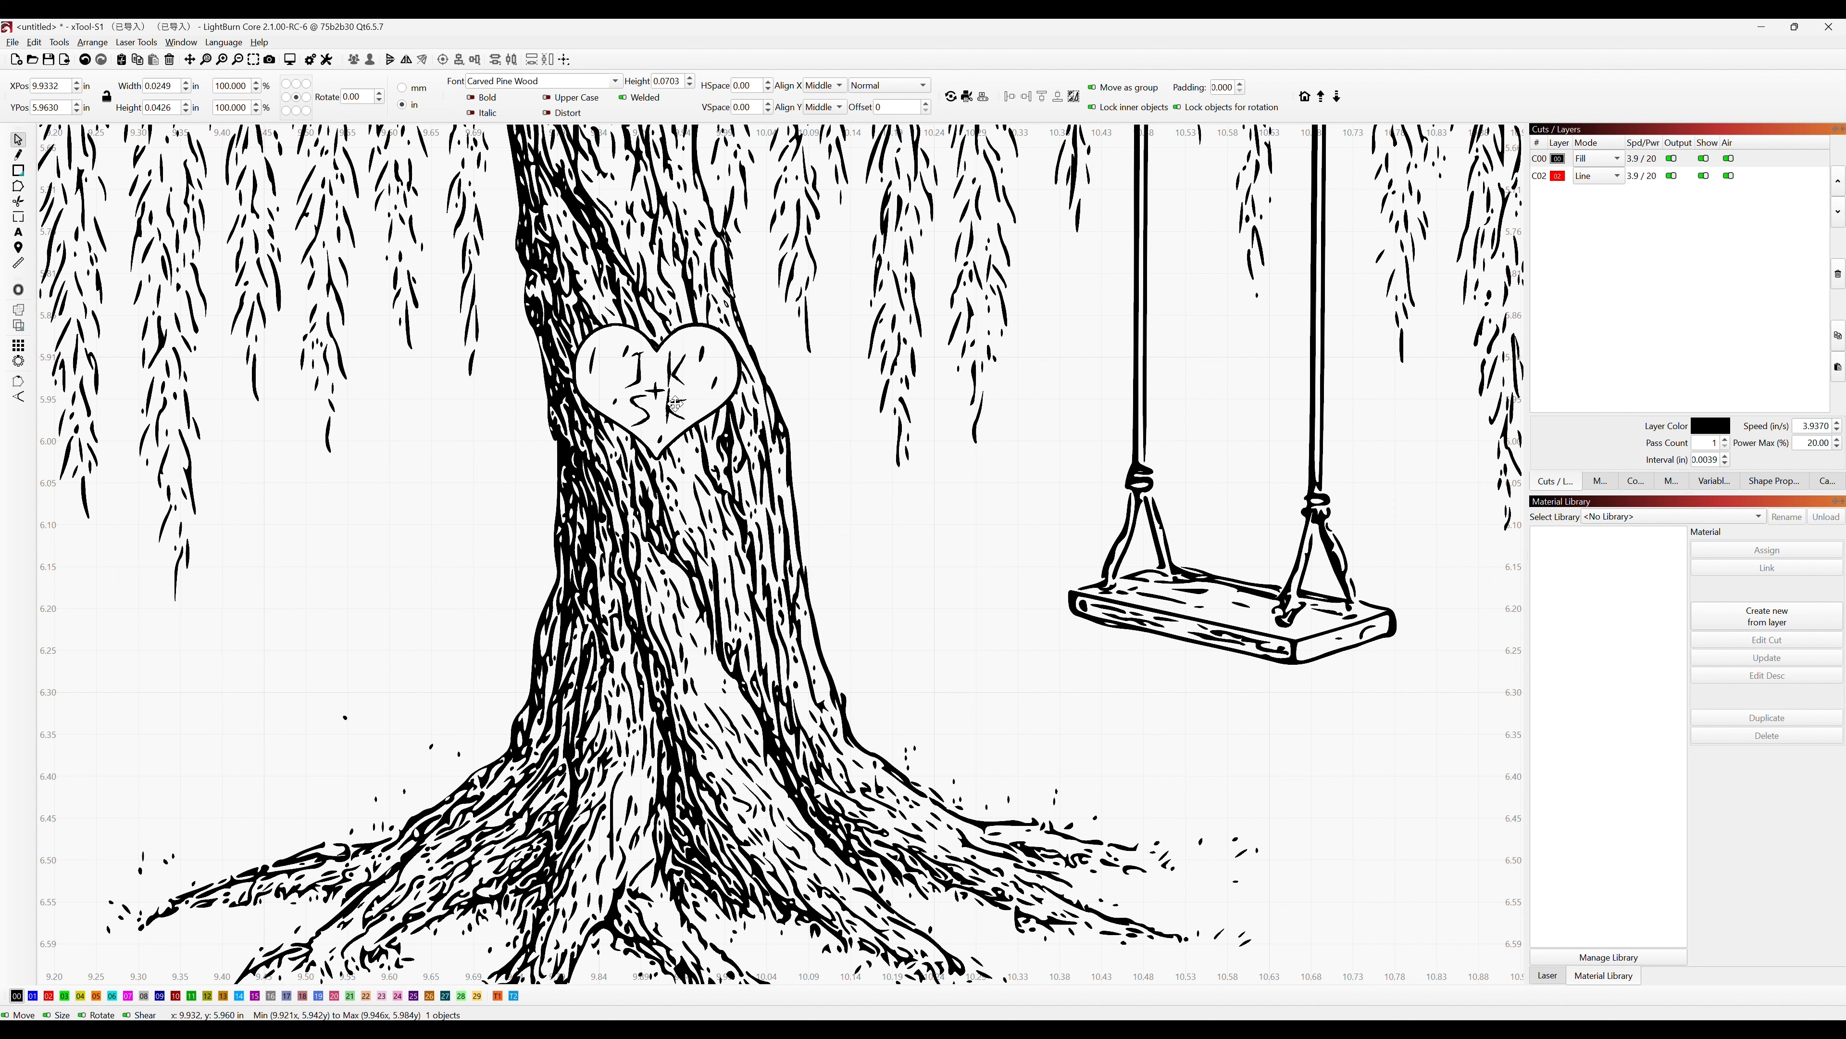
pyautogui.click(675, 402)
pyautogui.click(876, 504)
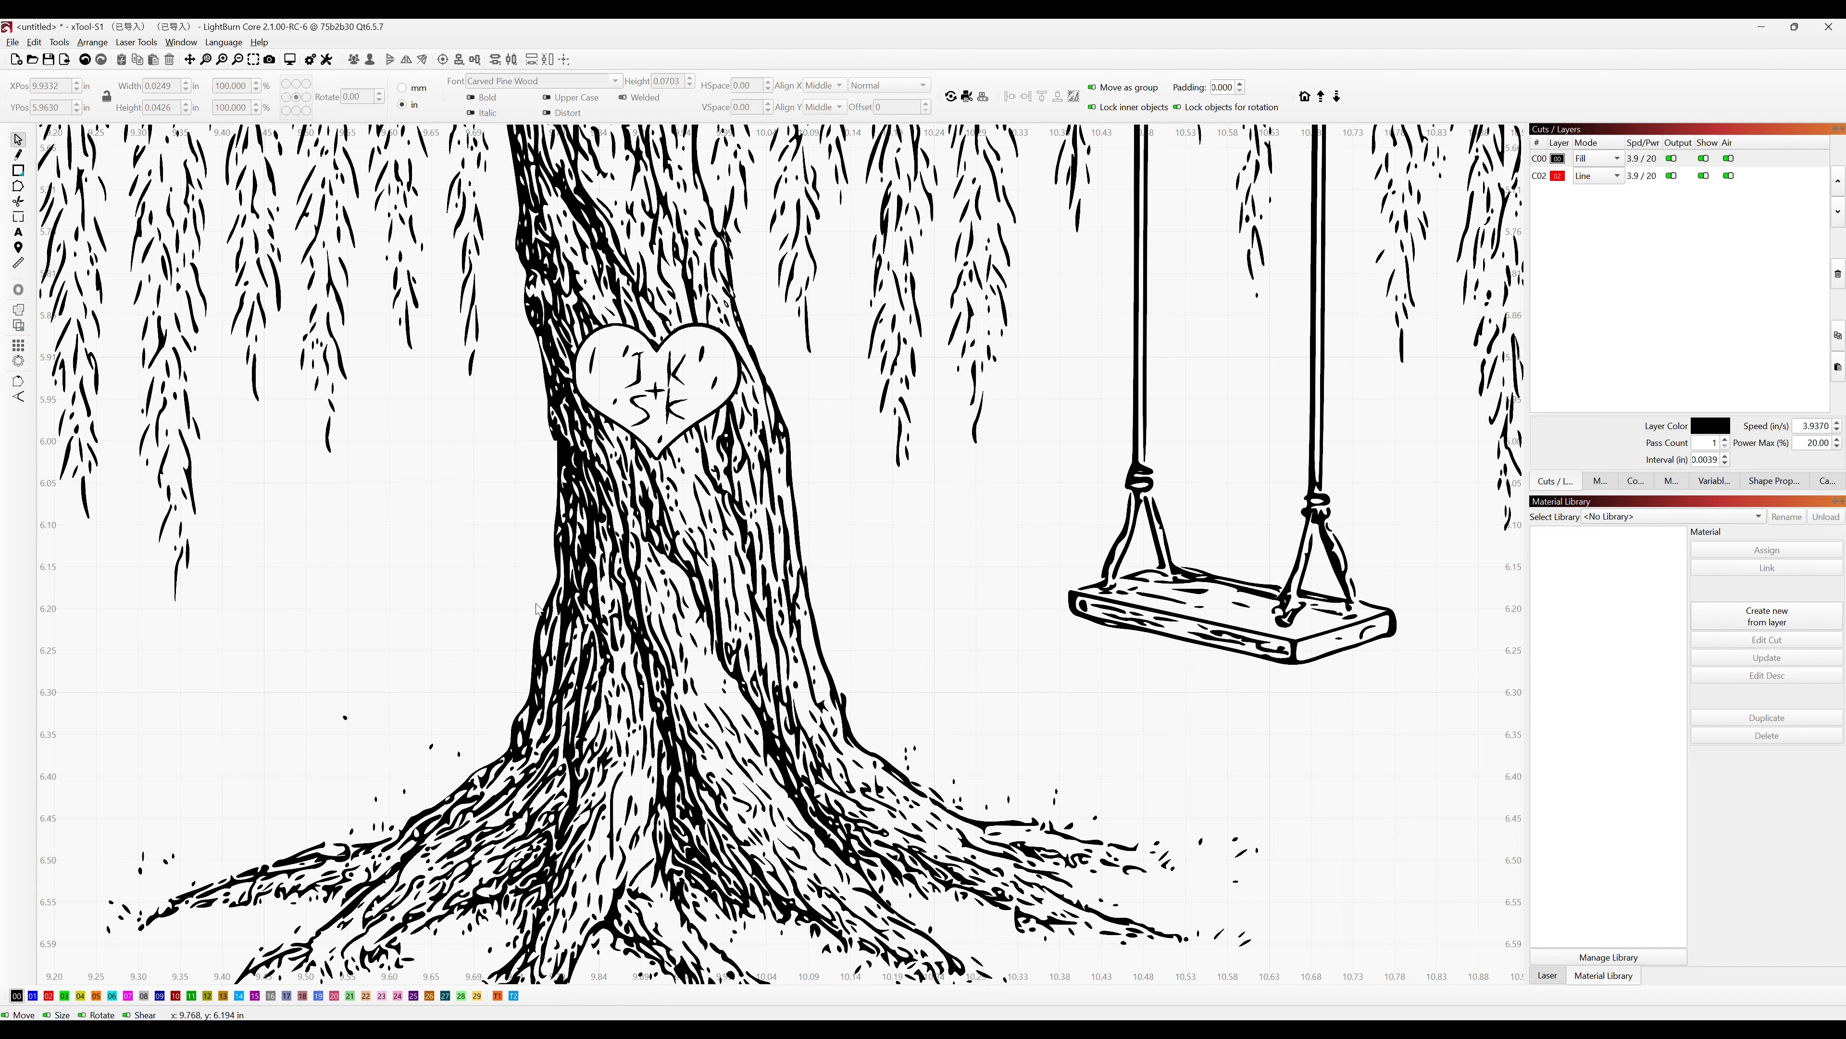
# Delete the three isolated specks floating above the tree's left roots.
pyautogui.click(432, 747)
pyautogui.keyDown('shift'); pyautogui.click(344, 718); pyautogui.keyUp('shift')
pyautogui.keyDown('shift'); pyautogui.click(459, 754); pyautogui.keyUp('shift')
pyautogui.press('Delete')
# Delete the groups of stray specks above the tree's right roots.
pyautogui.moveTo(1145, 734); pyautogui.dragTo(895, 776)
pyautogui.press('Delete')
pyautogui.moveTo(1075, 762); pyautogui.dragTo(952, 808)
pyautogui.press('Delete')
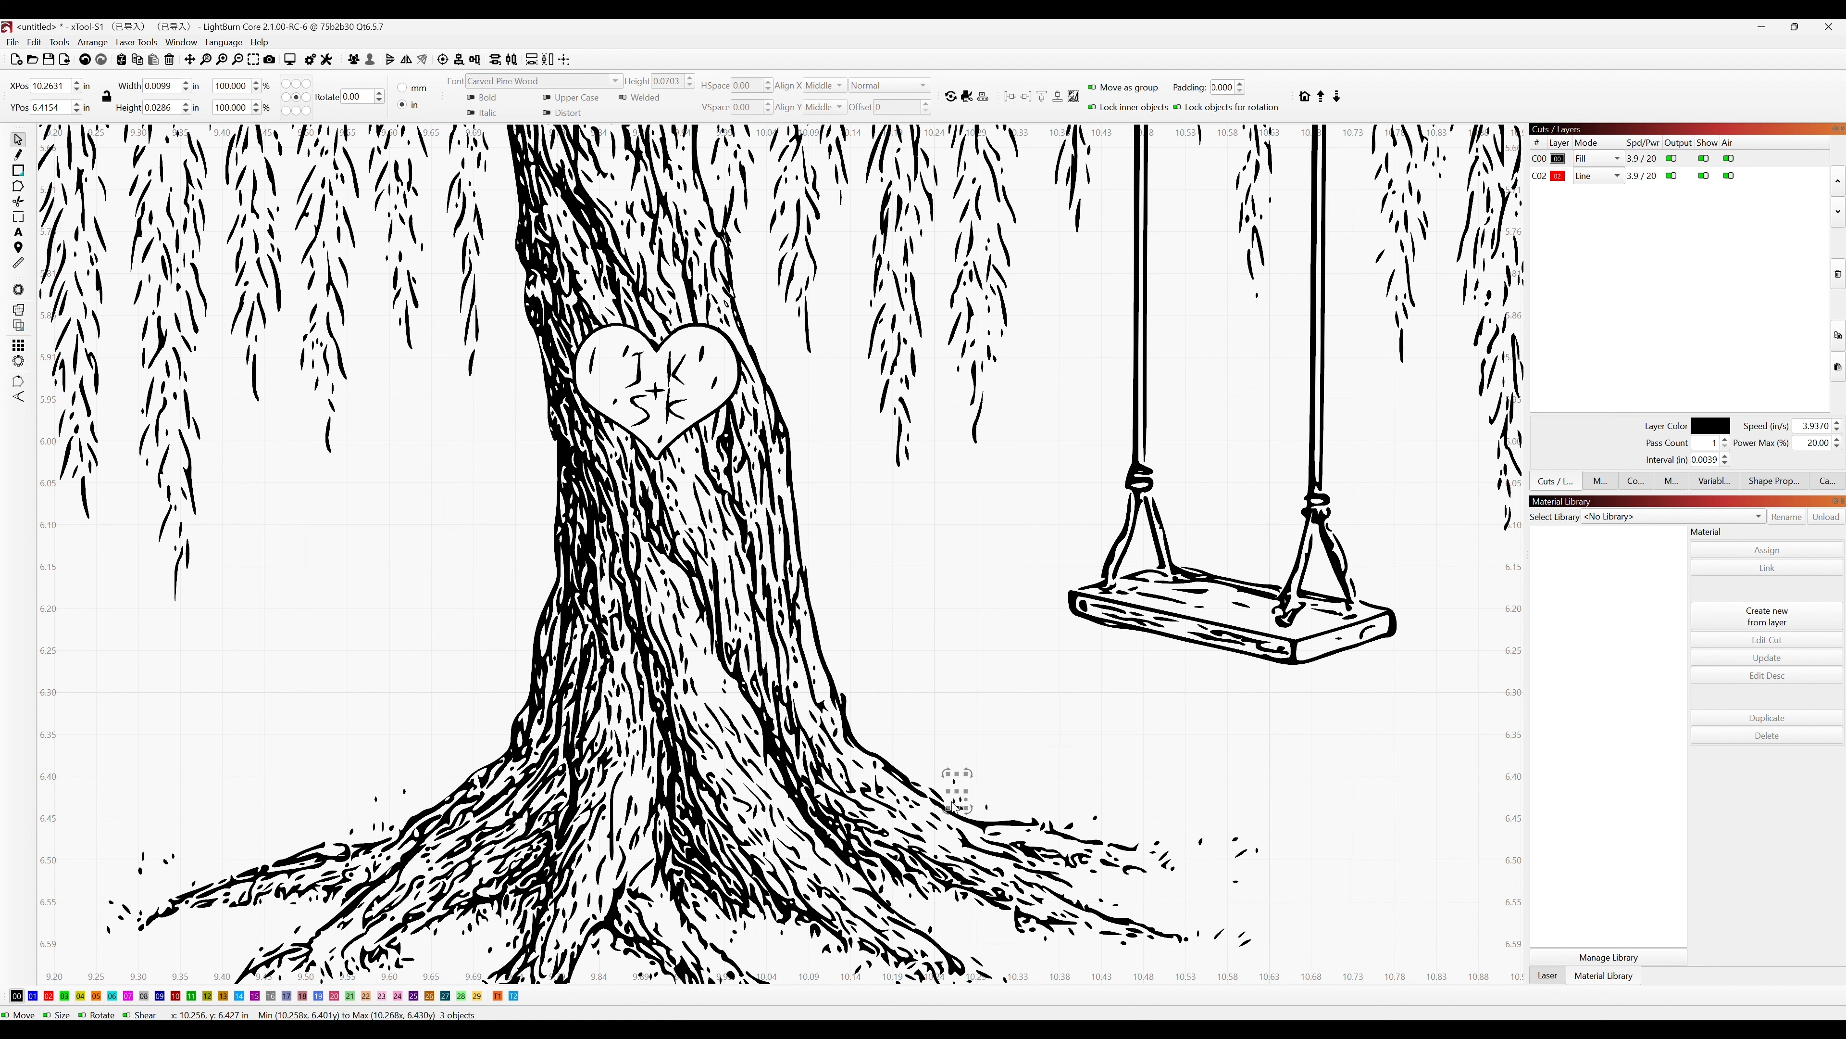
pyautogui.press('Delete')
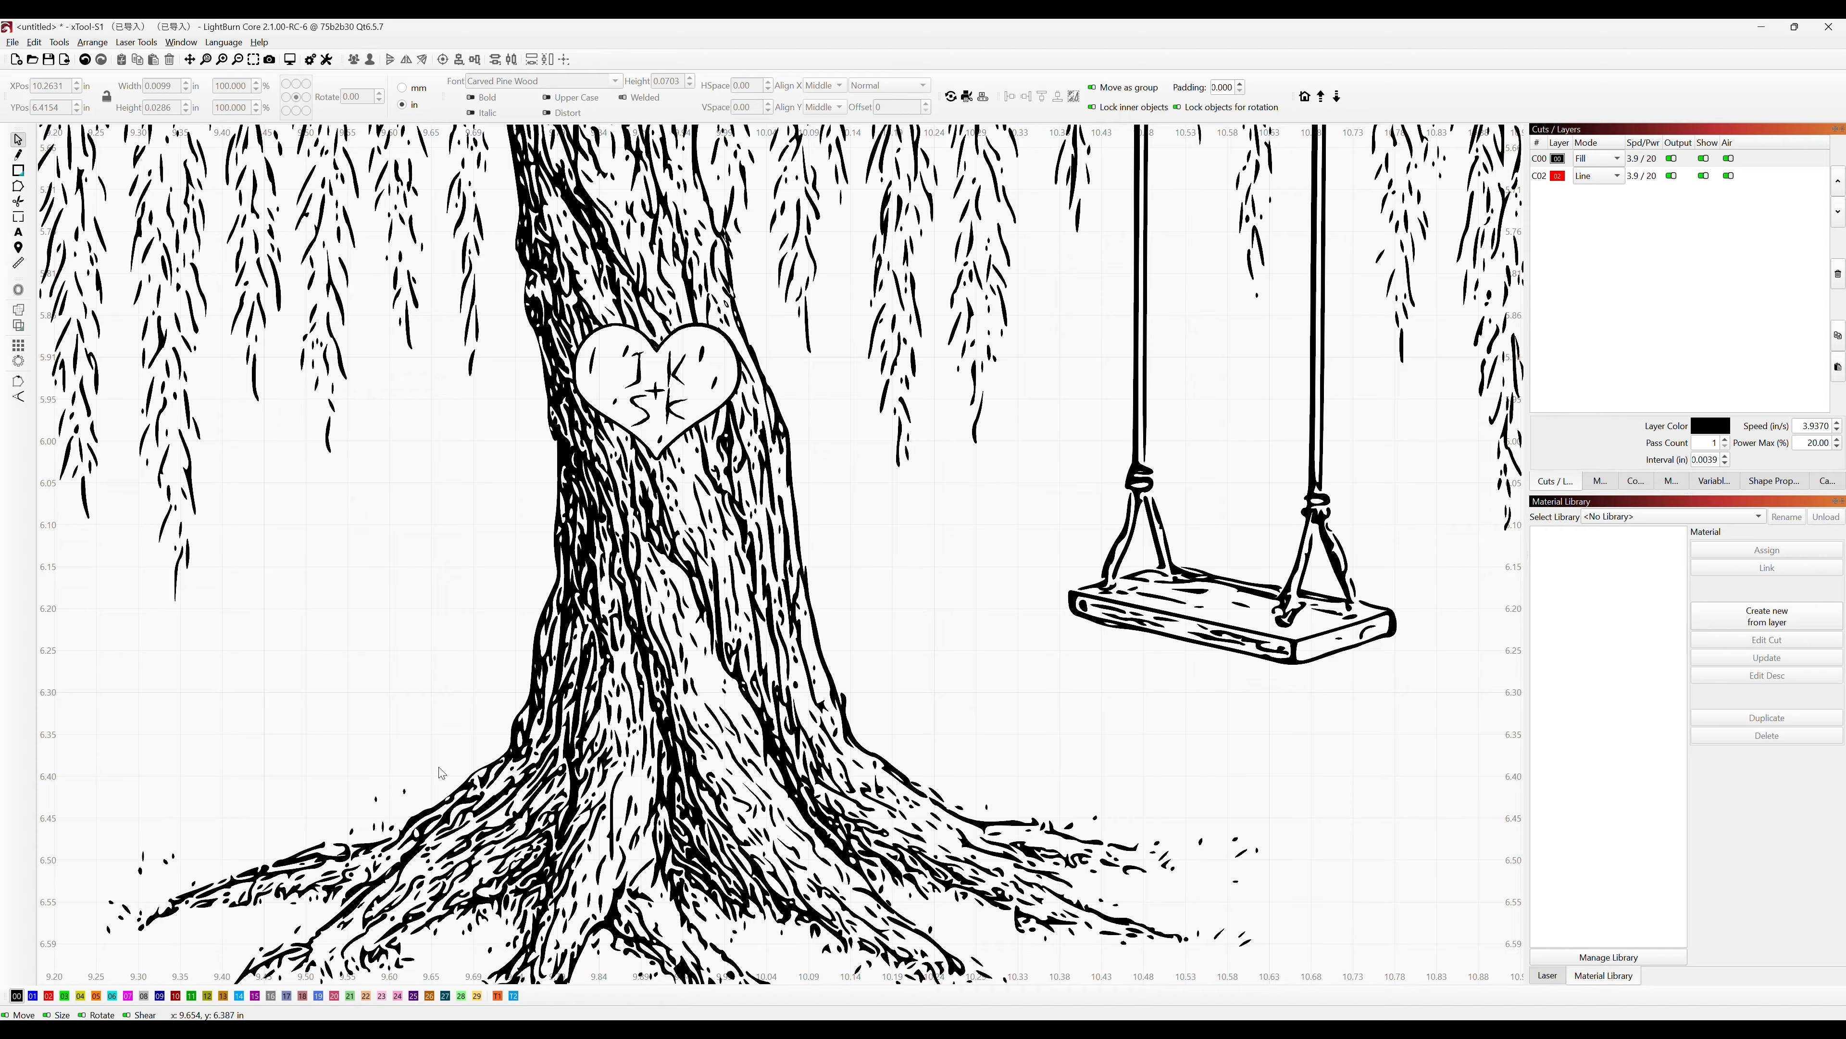
# Delete the remaining stray specks just above the left roots and the small cluster near the outermost left root tip.
pyautogui.moveTo(418, 762); pyautogui.dragTo(363, 828)
pyautogui.press('Delete')
pyautogui.moveTo(183, 824); pyautogui.dragTo(67, 878)
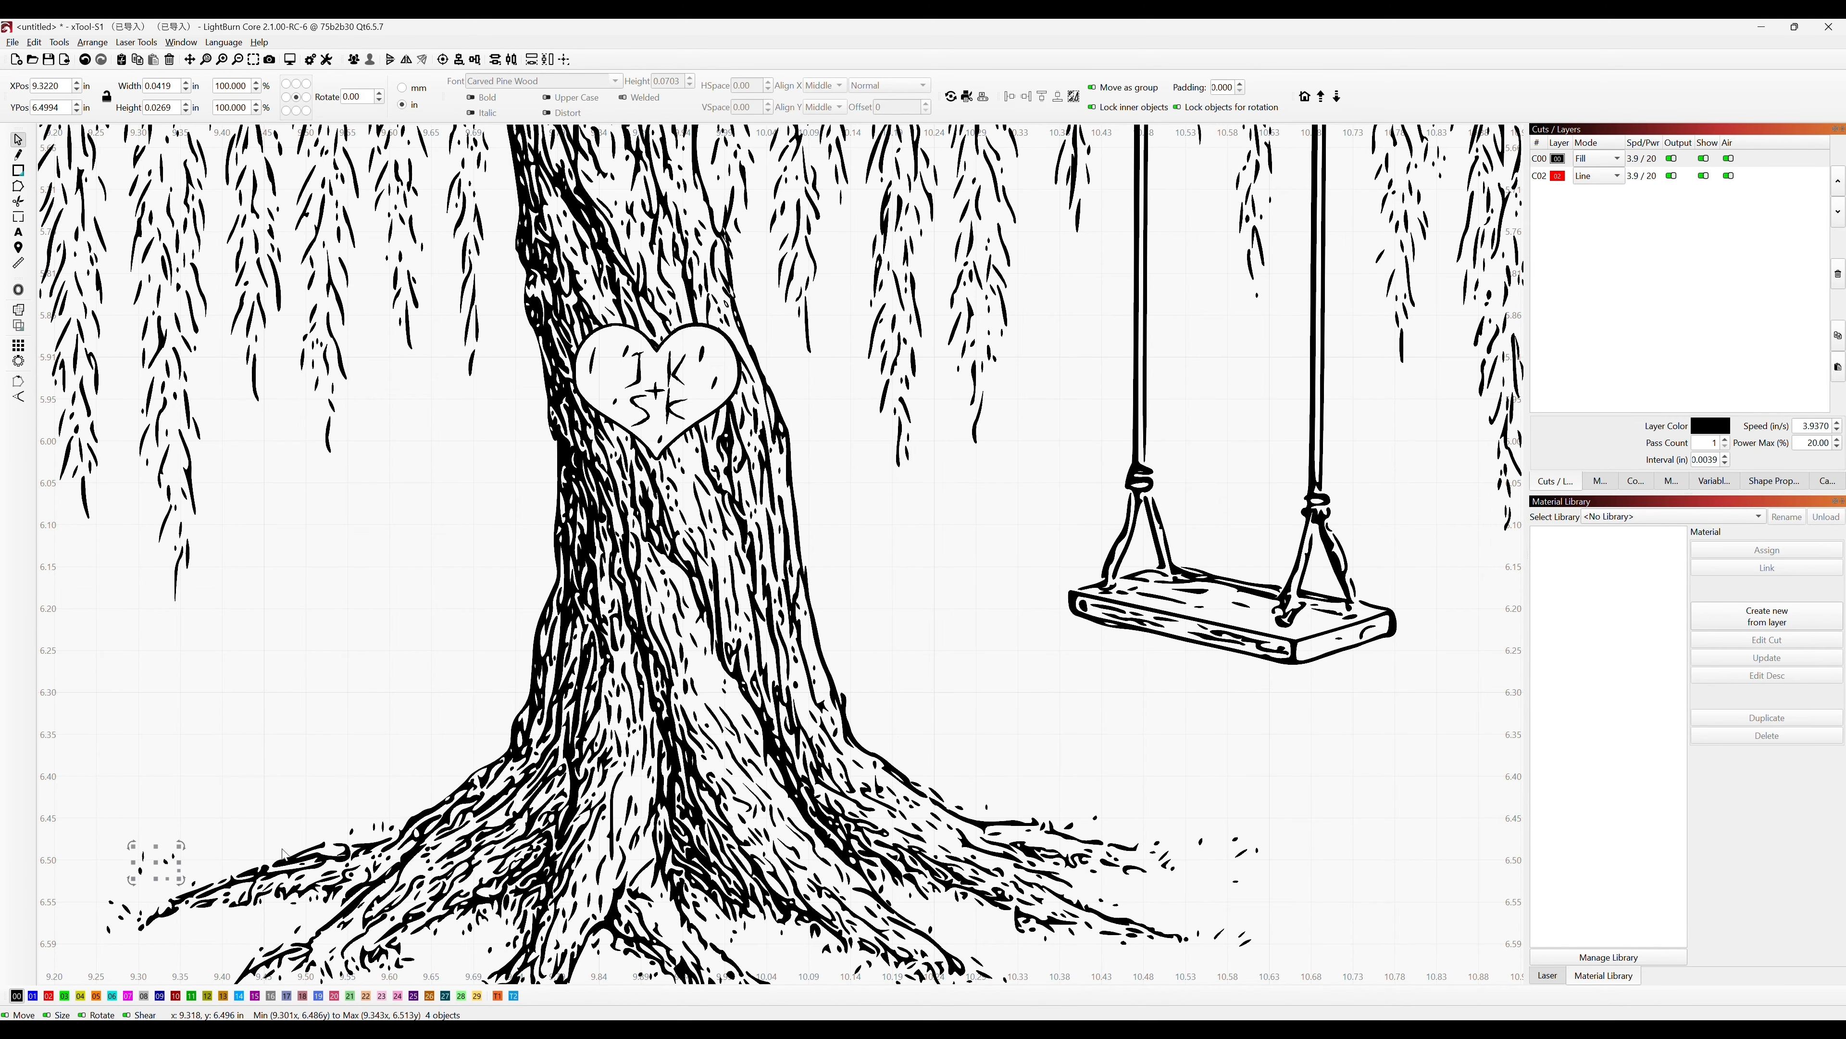
pyautogui.press('Delete')
# Examine the whole card layout, from the couple's names and established year down through the tree to the verse.
pyautogui.scroll(-2, 580, 892)
pyautogui.scroll(-3, 567, 899)
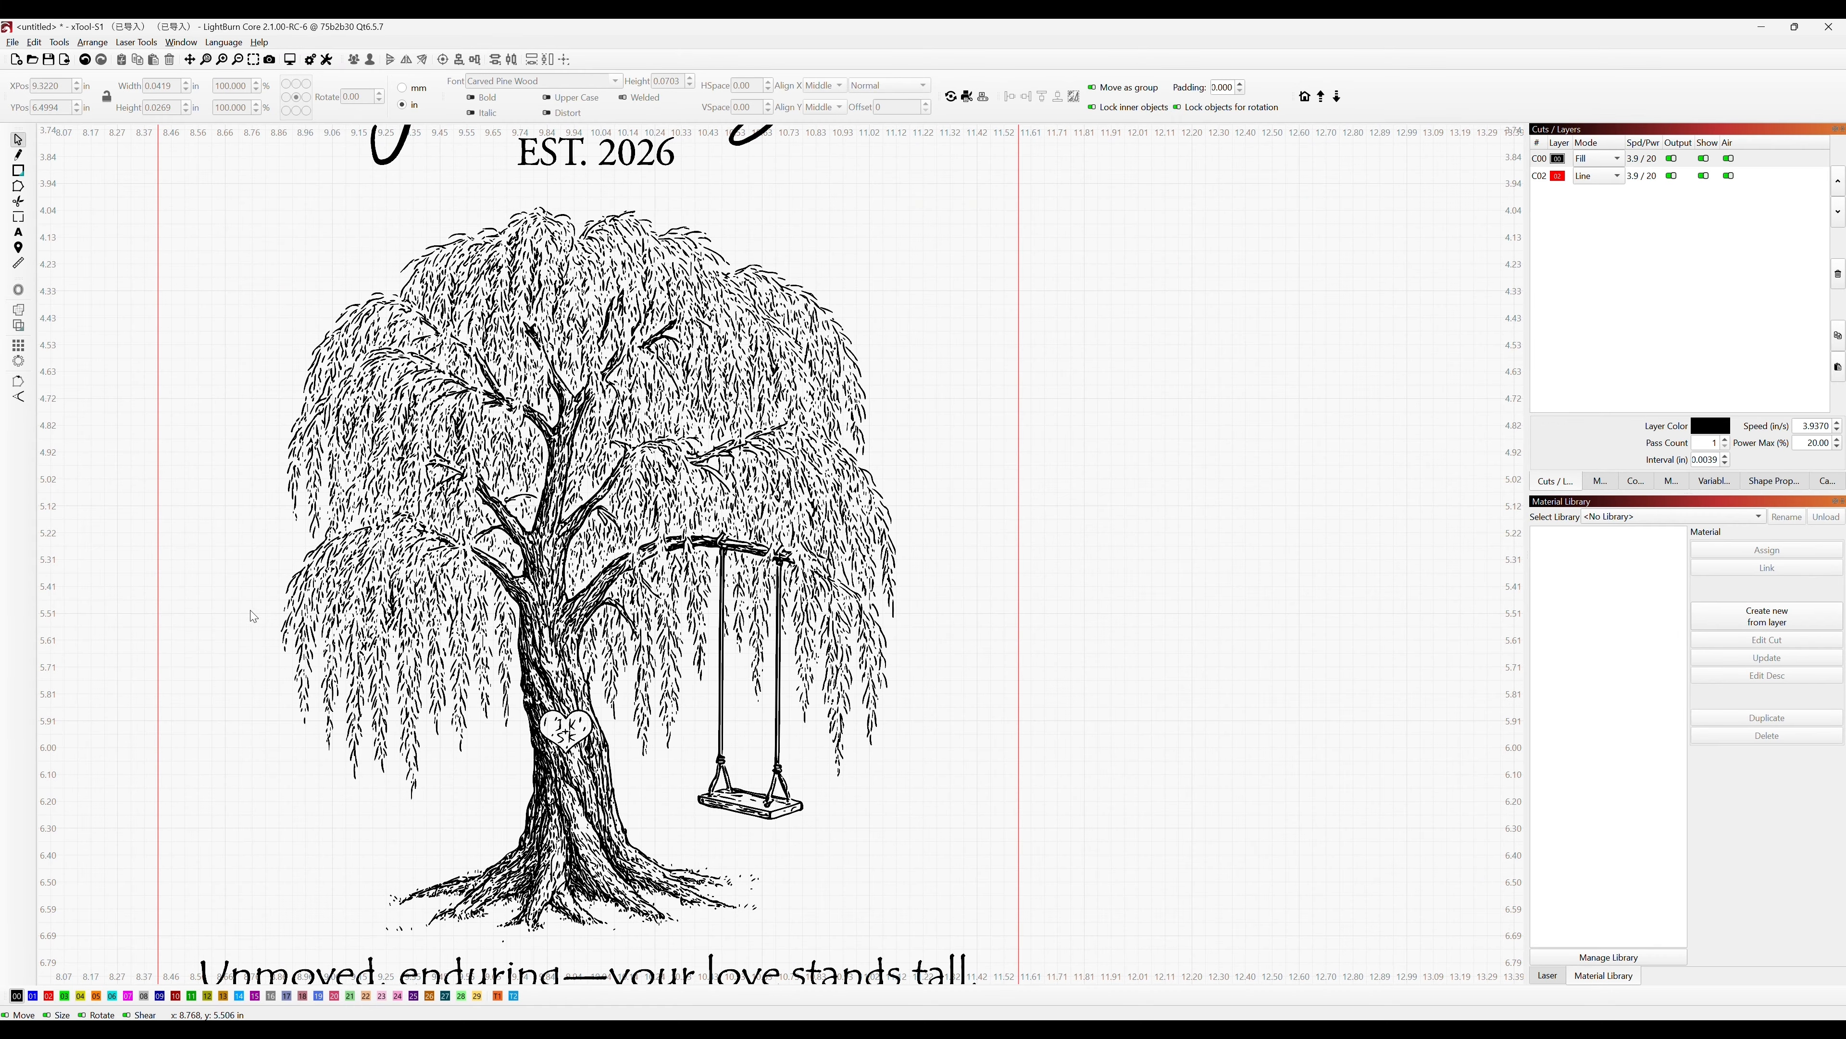
pyautogui.scroll(-1, 567, 764)
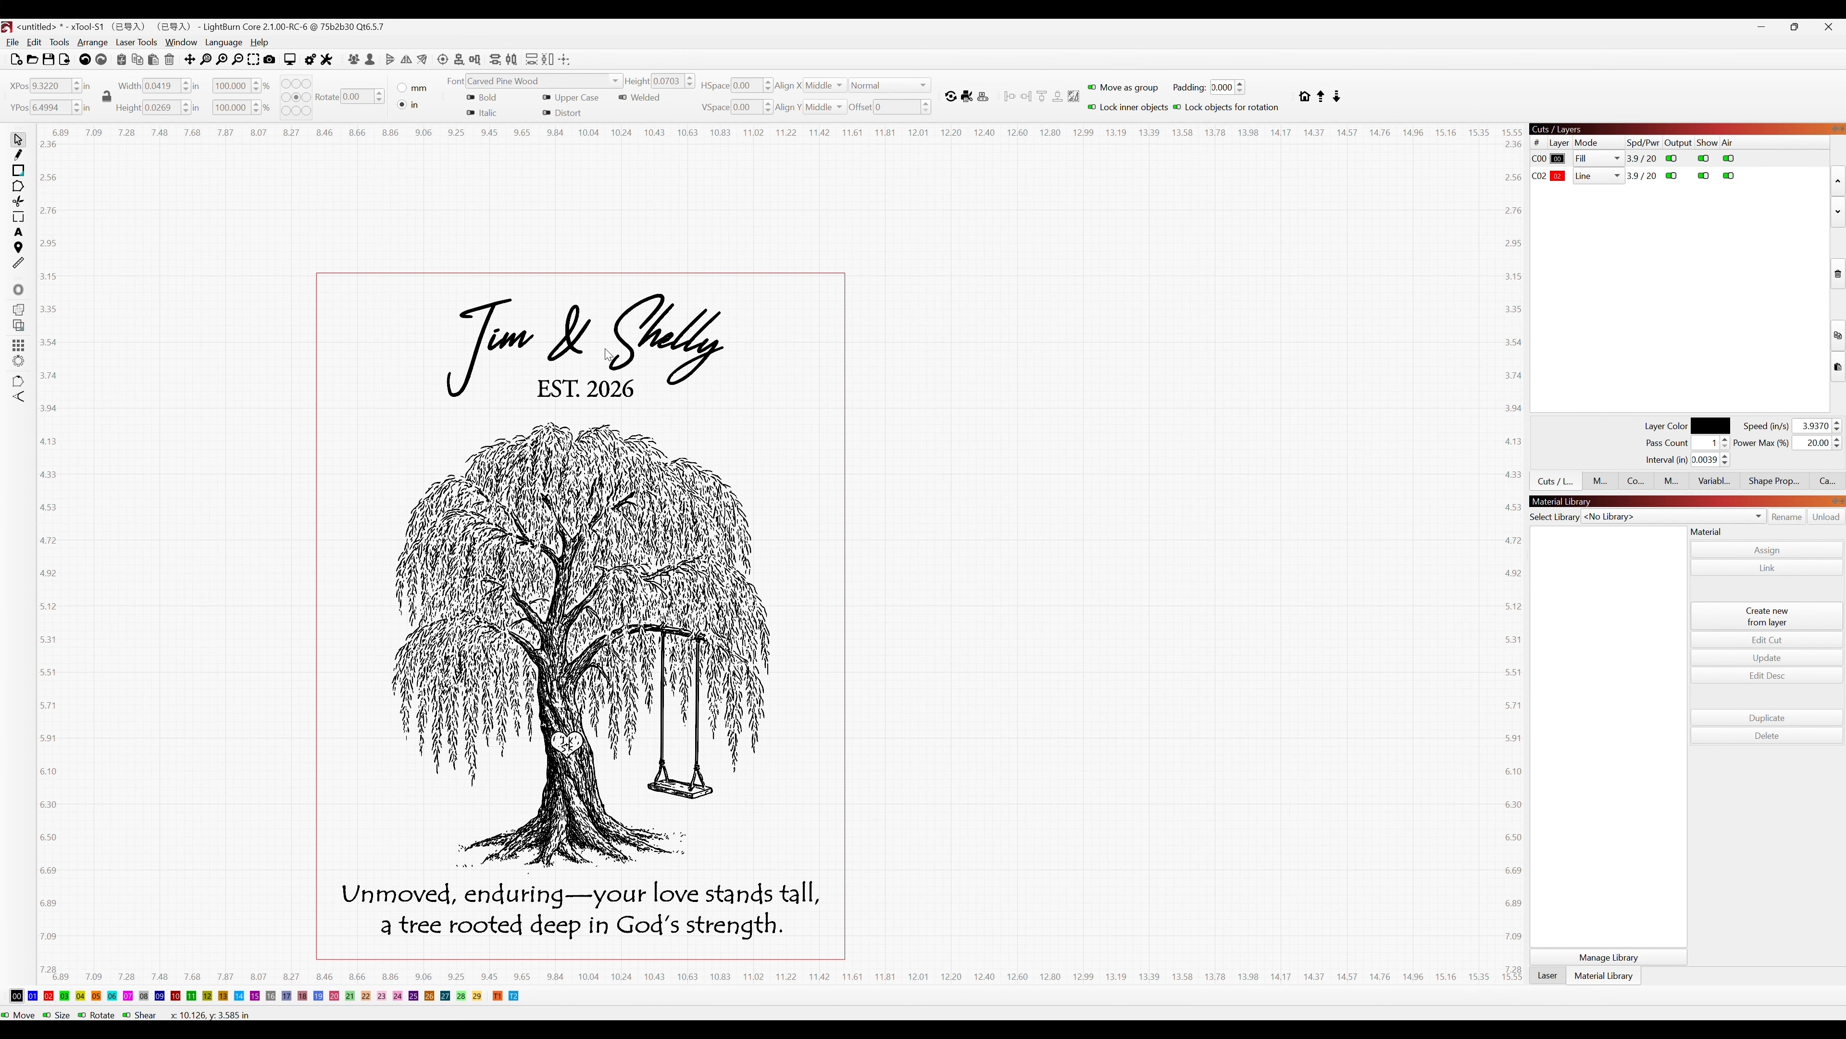
pyautogui.scroll(-1, 326, 858)
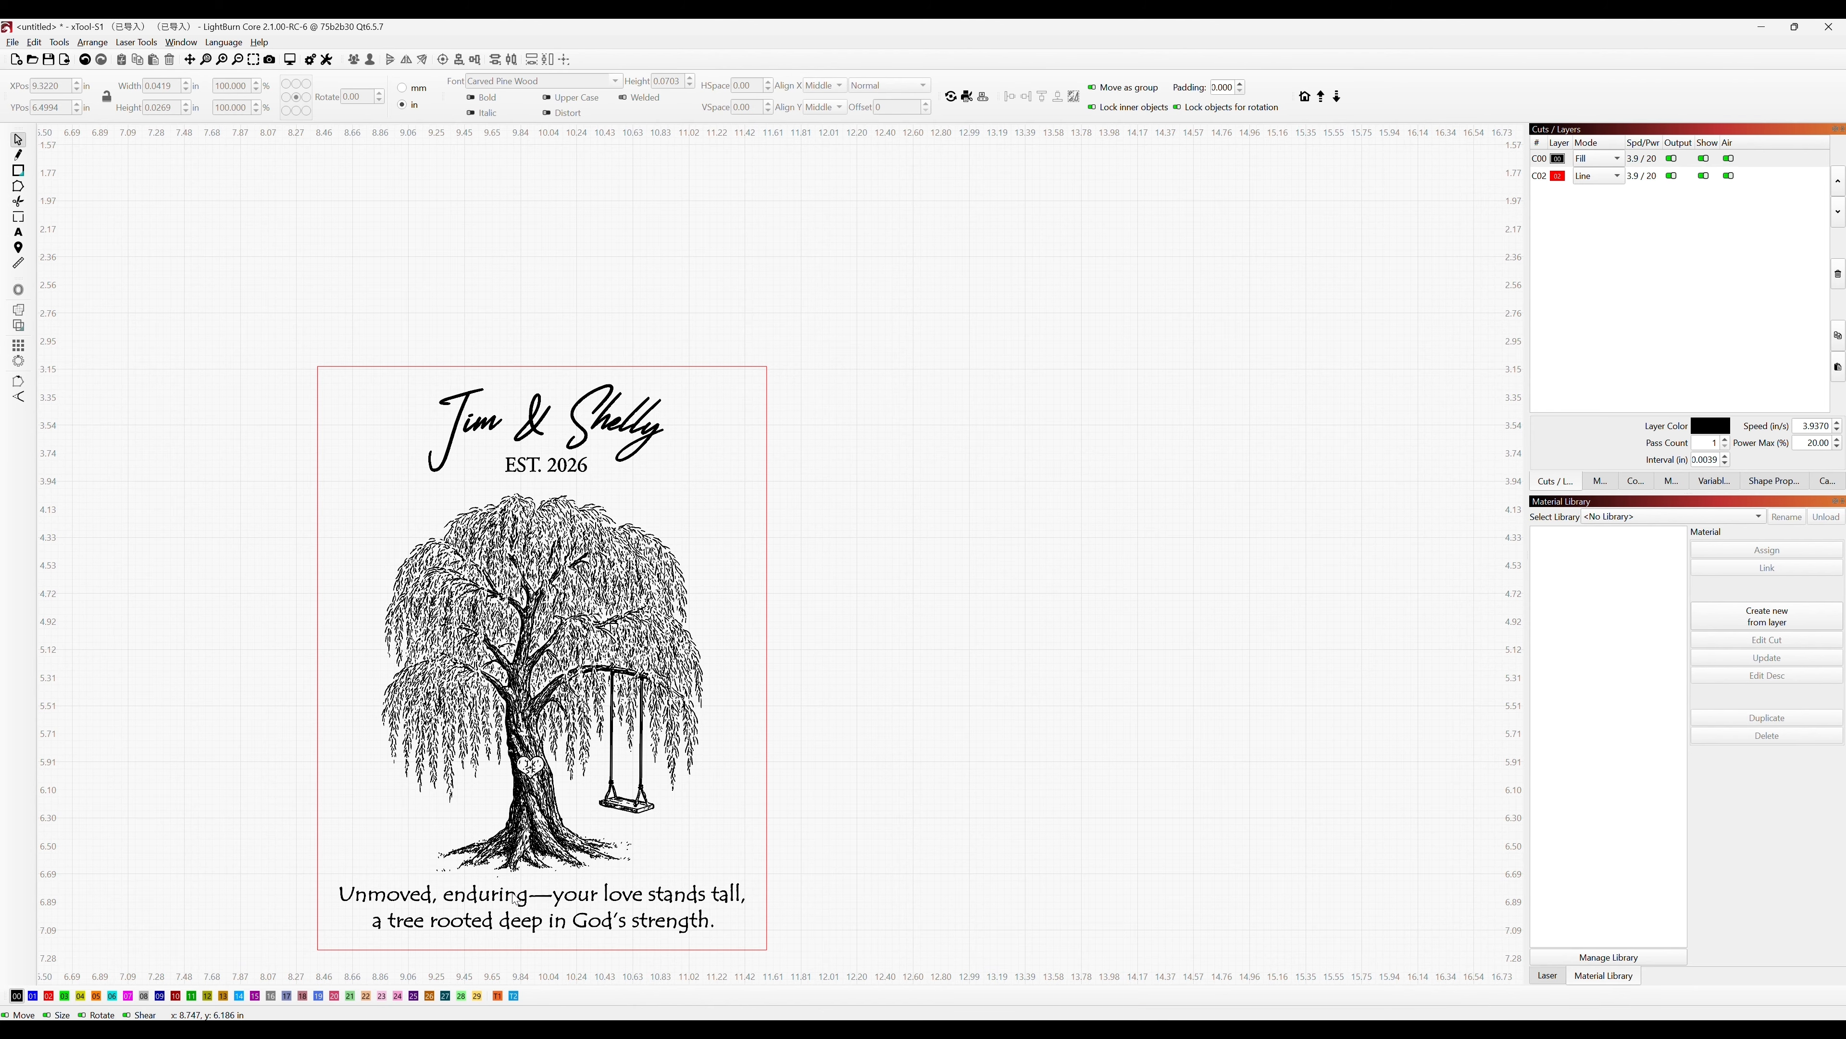
pyautogui.scroll(-1, 525, 920)
pyautogui.scroll(2, 506, 968)
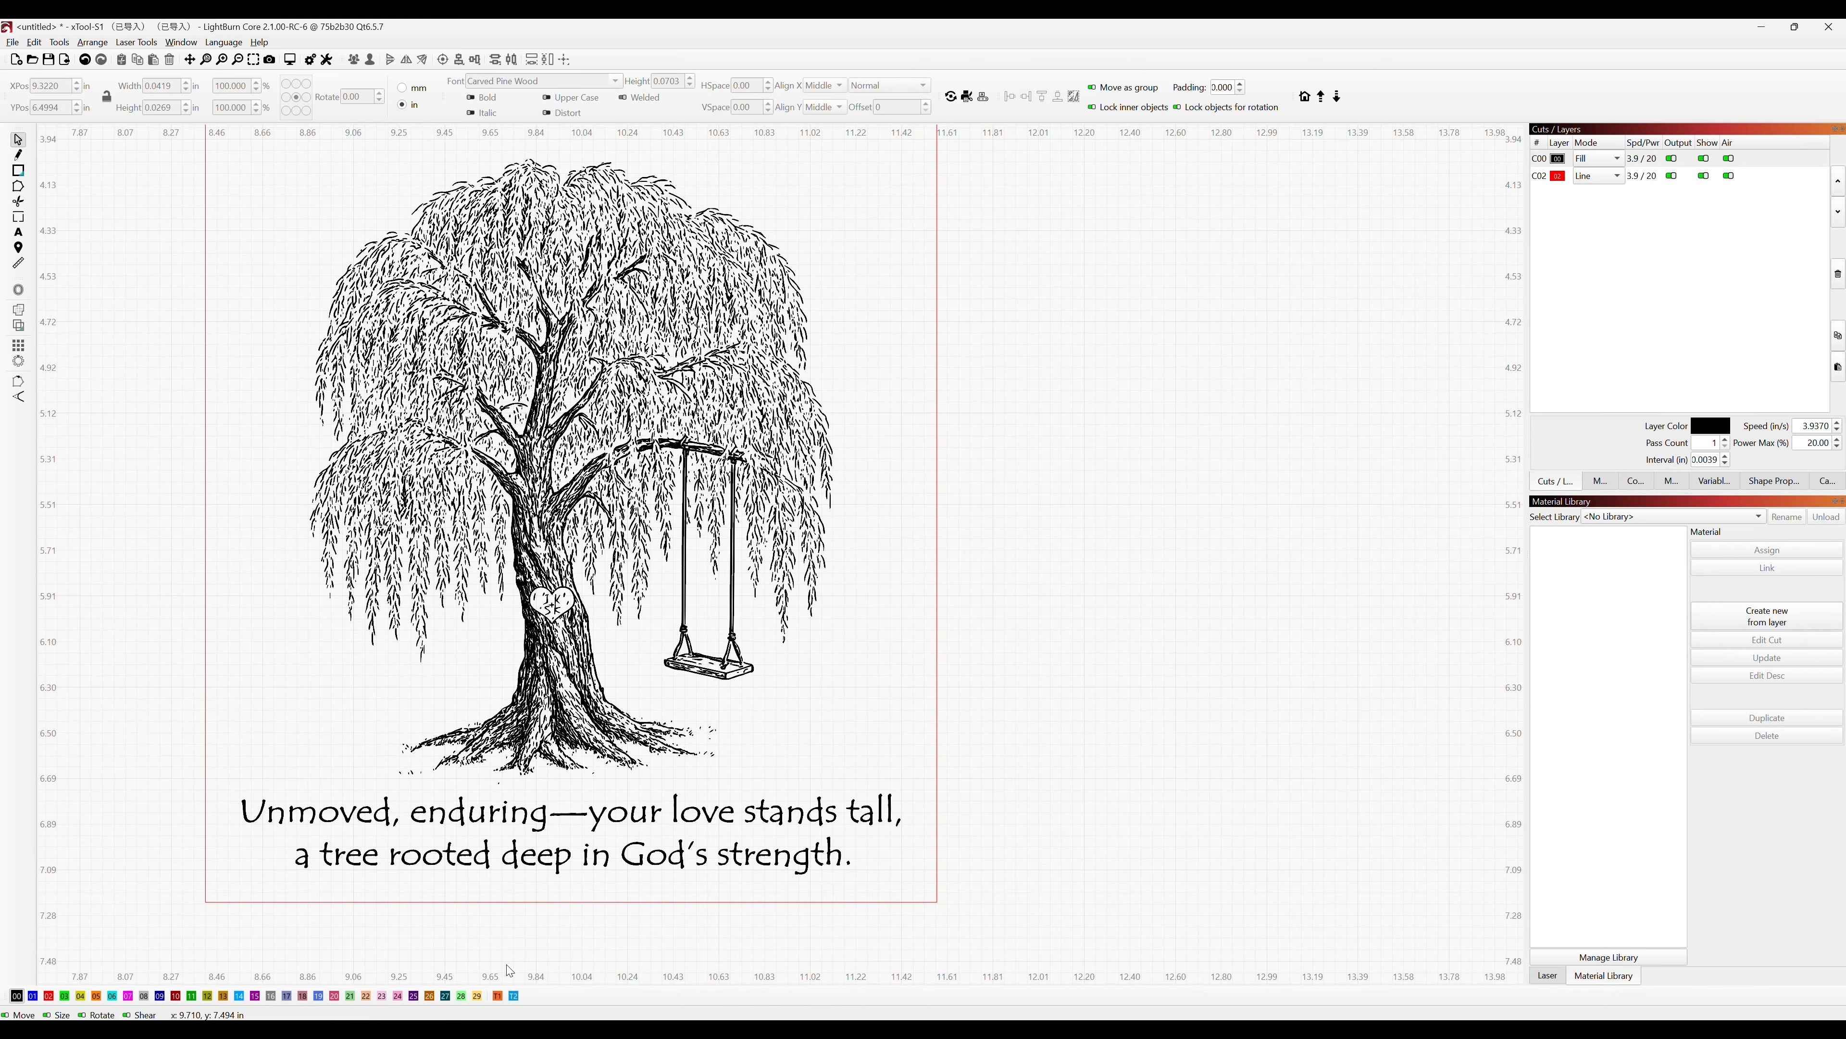
pyautogui.scroll(-2, 508, 964)
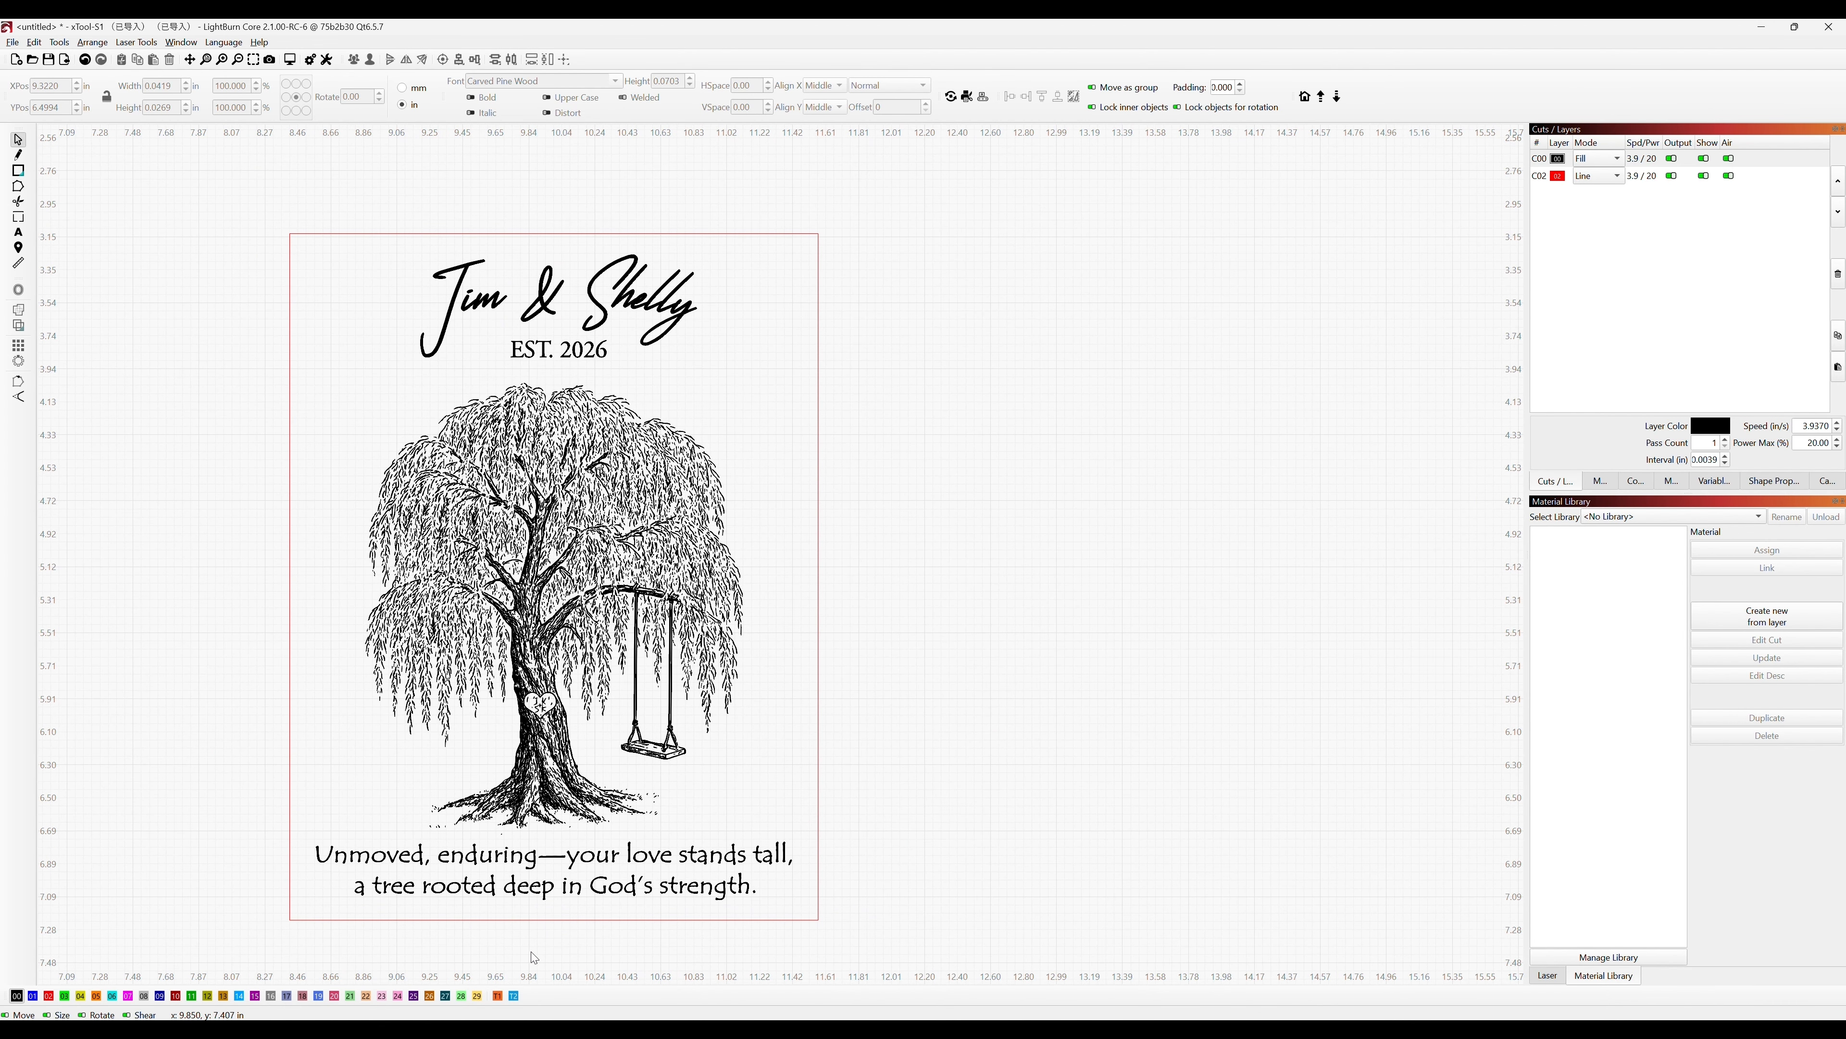
pyautogui.scroll(-1, 537, 865)
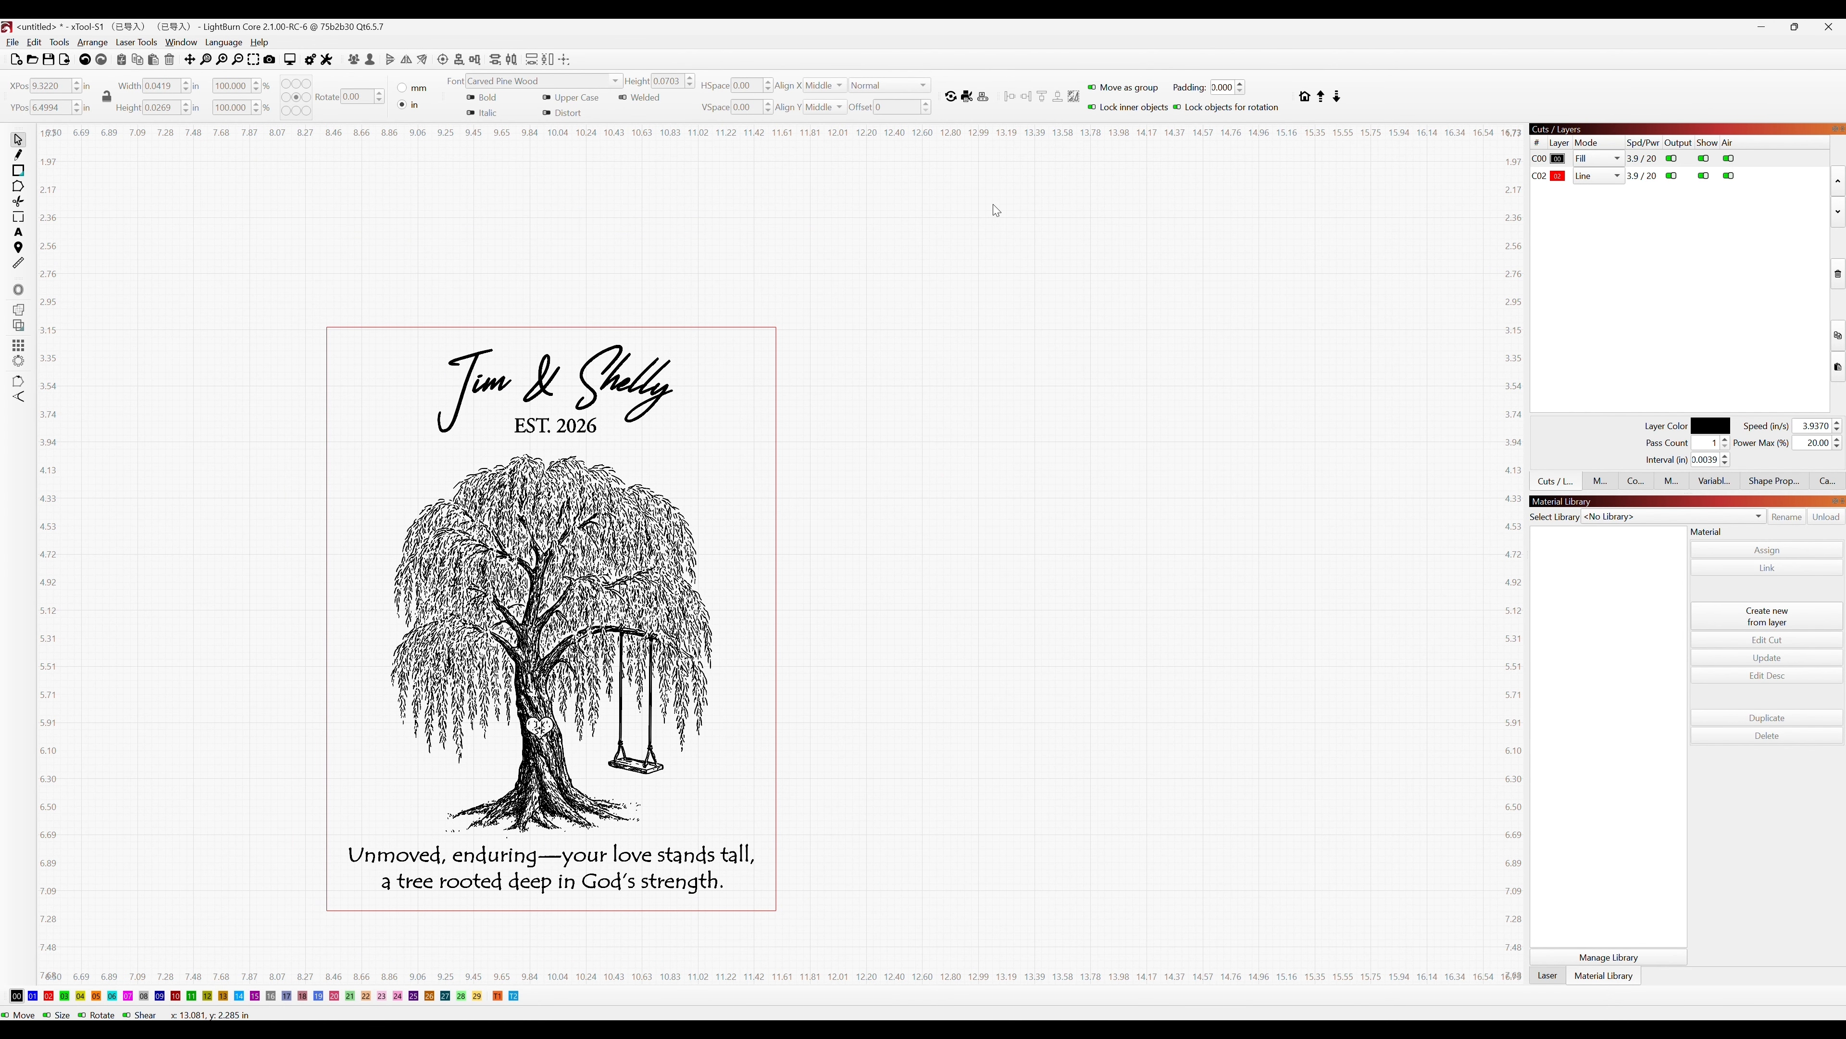